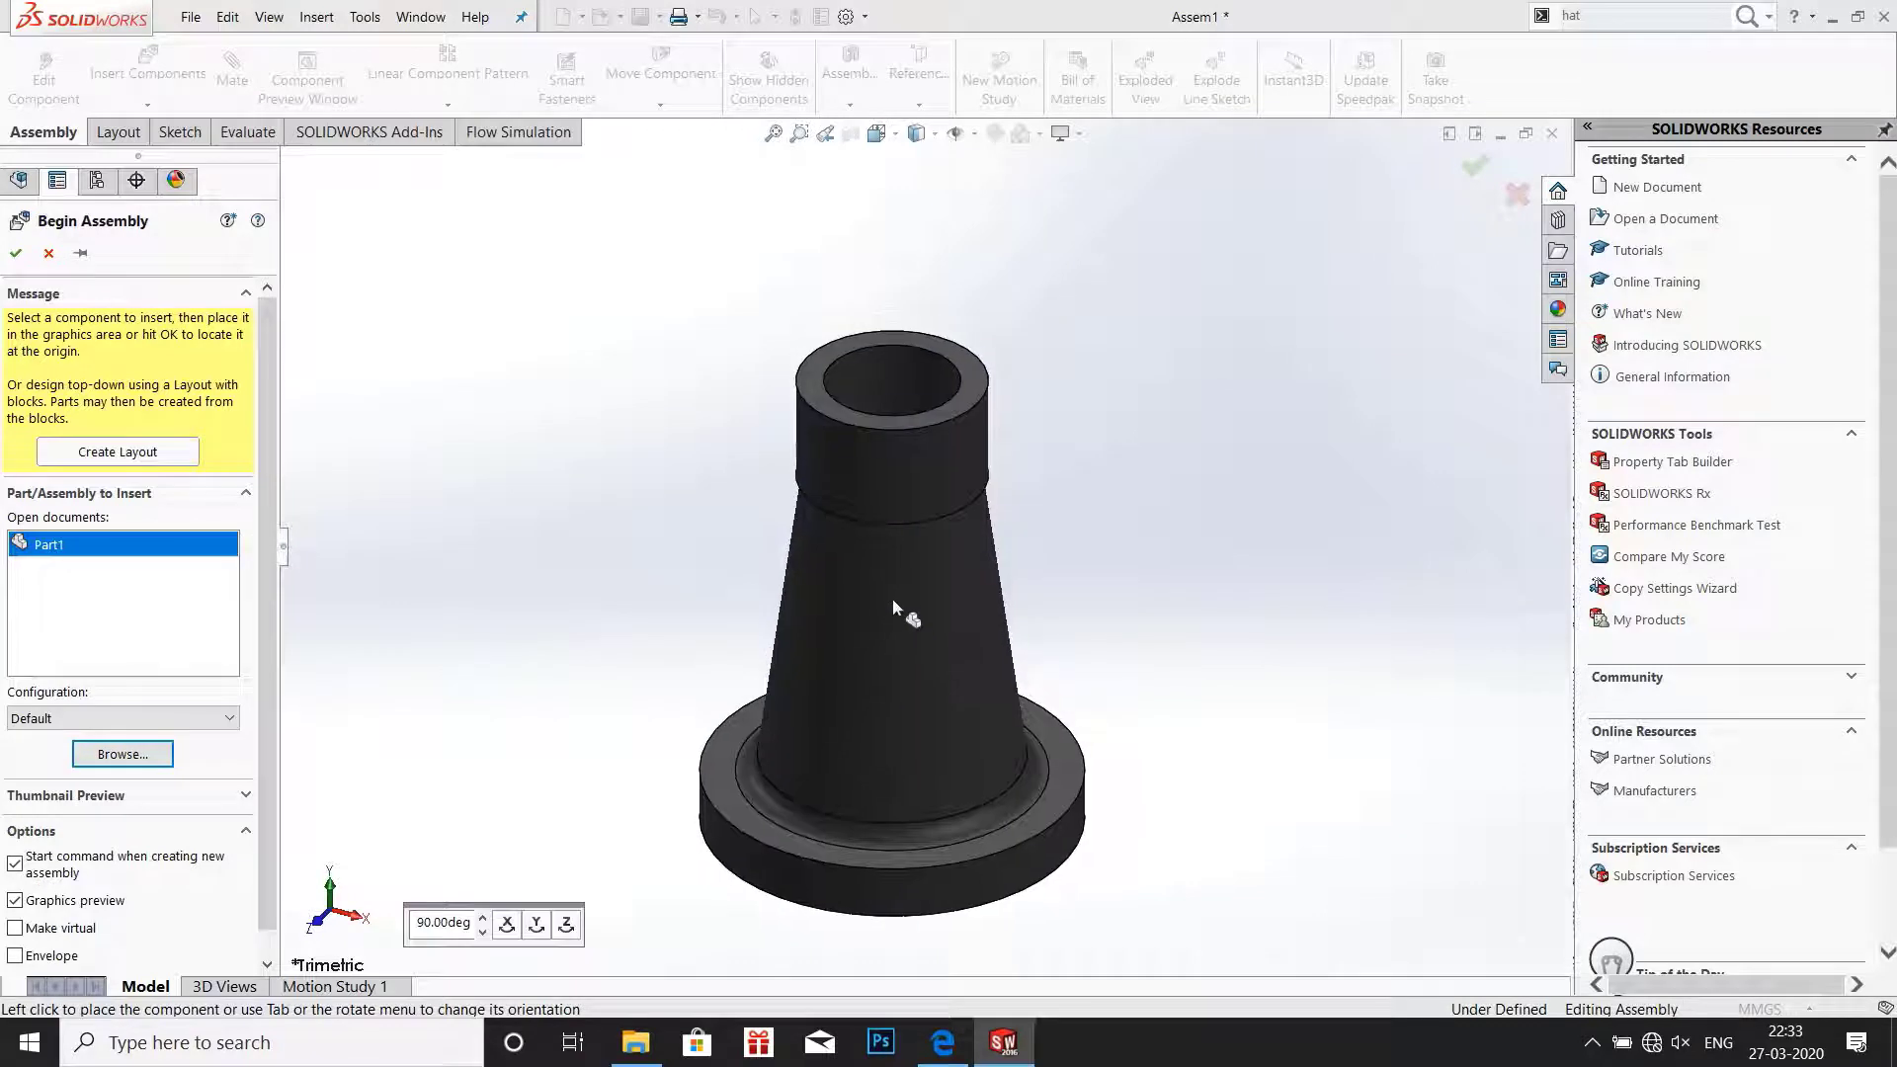
Place Part1 as the first component, and insert Part3 from the screw jack folder beside its upper end.
left_click(892, 597)
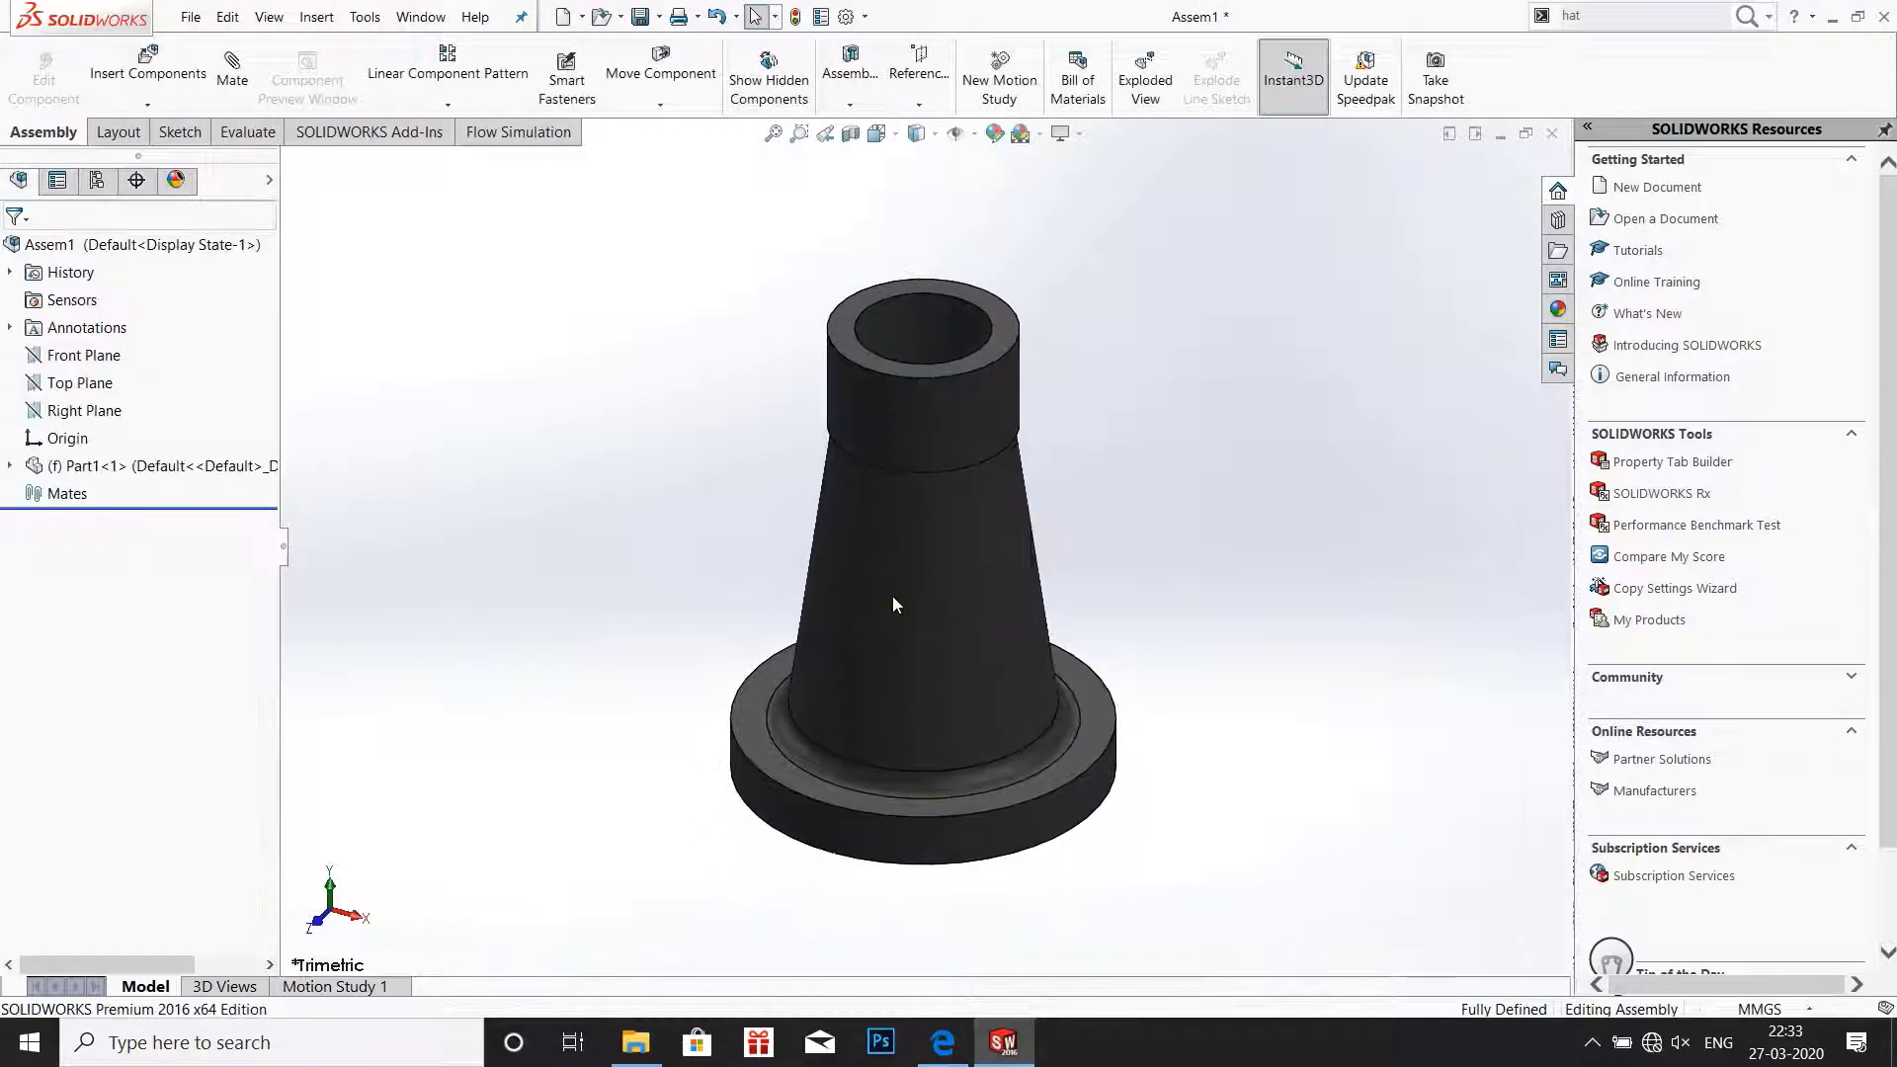
left_click(1577, 1040)
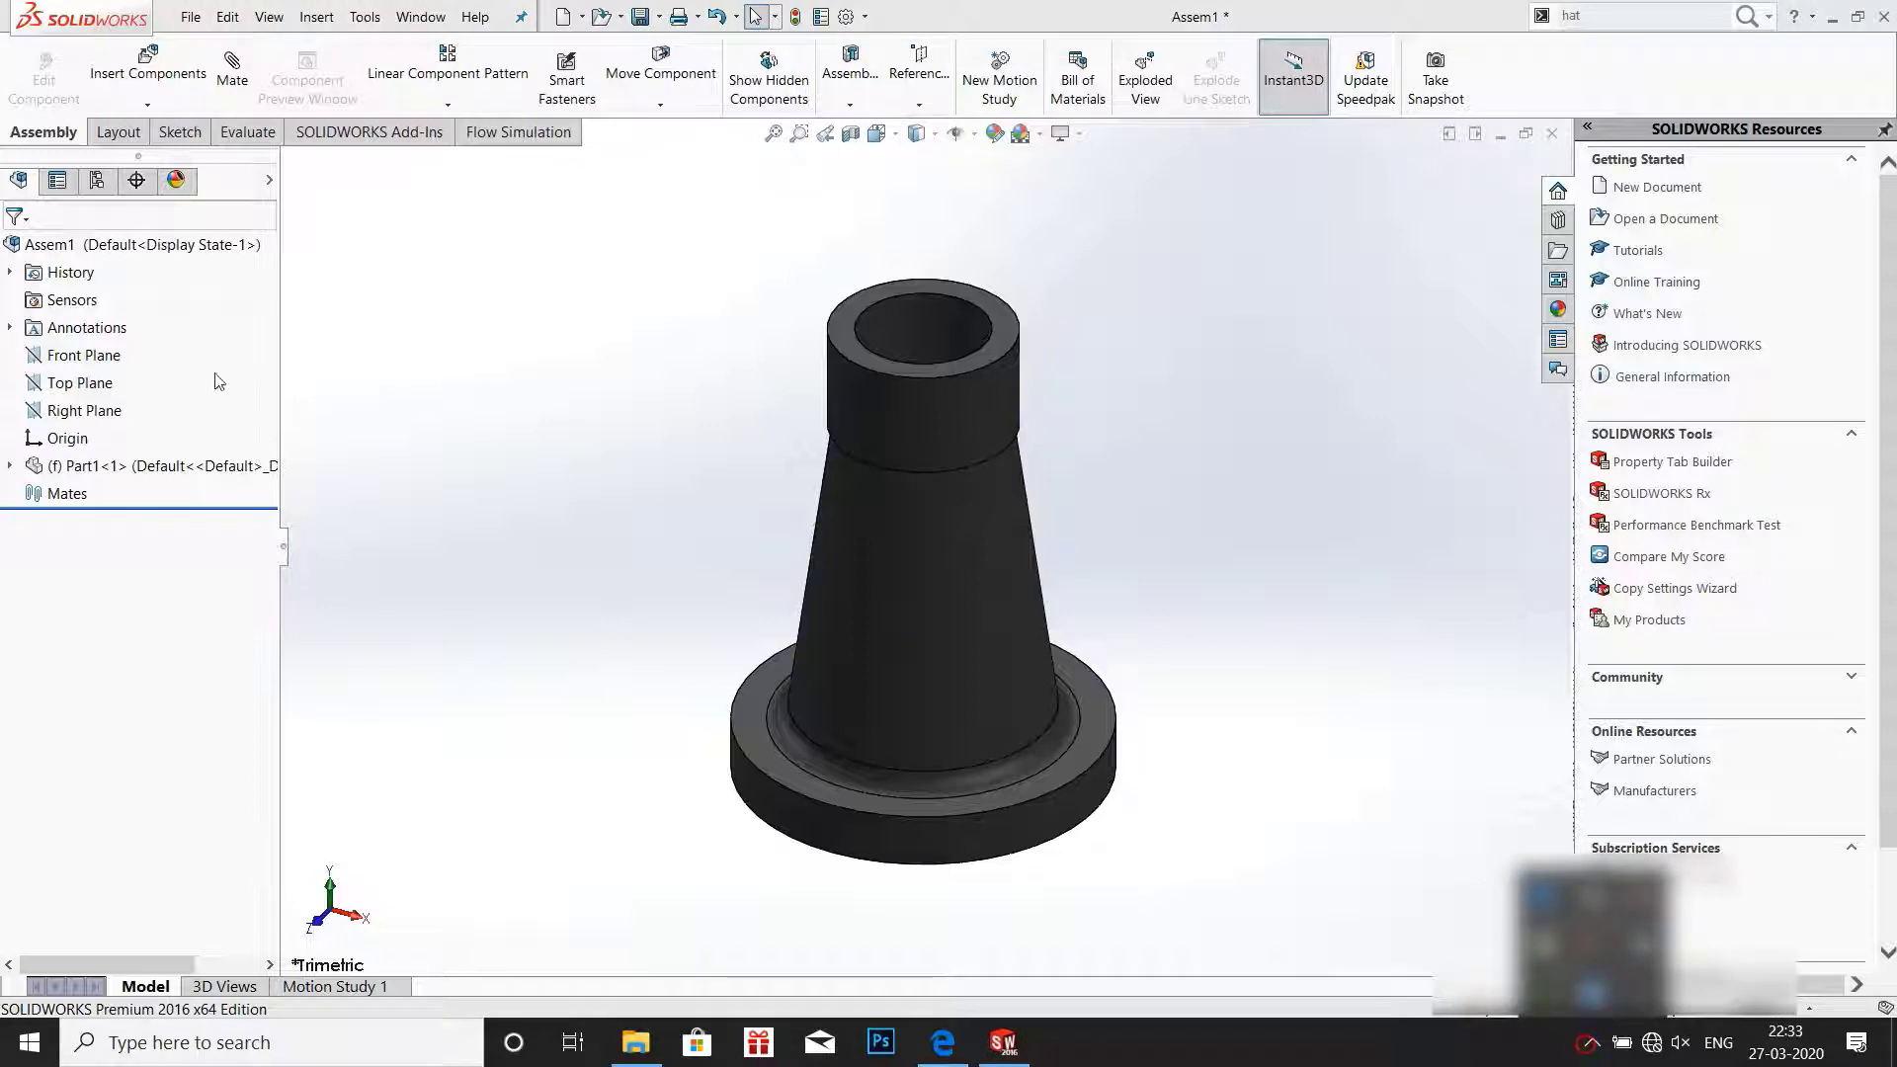
left_click(141, 78)
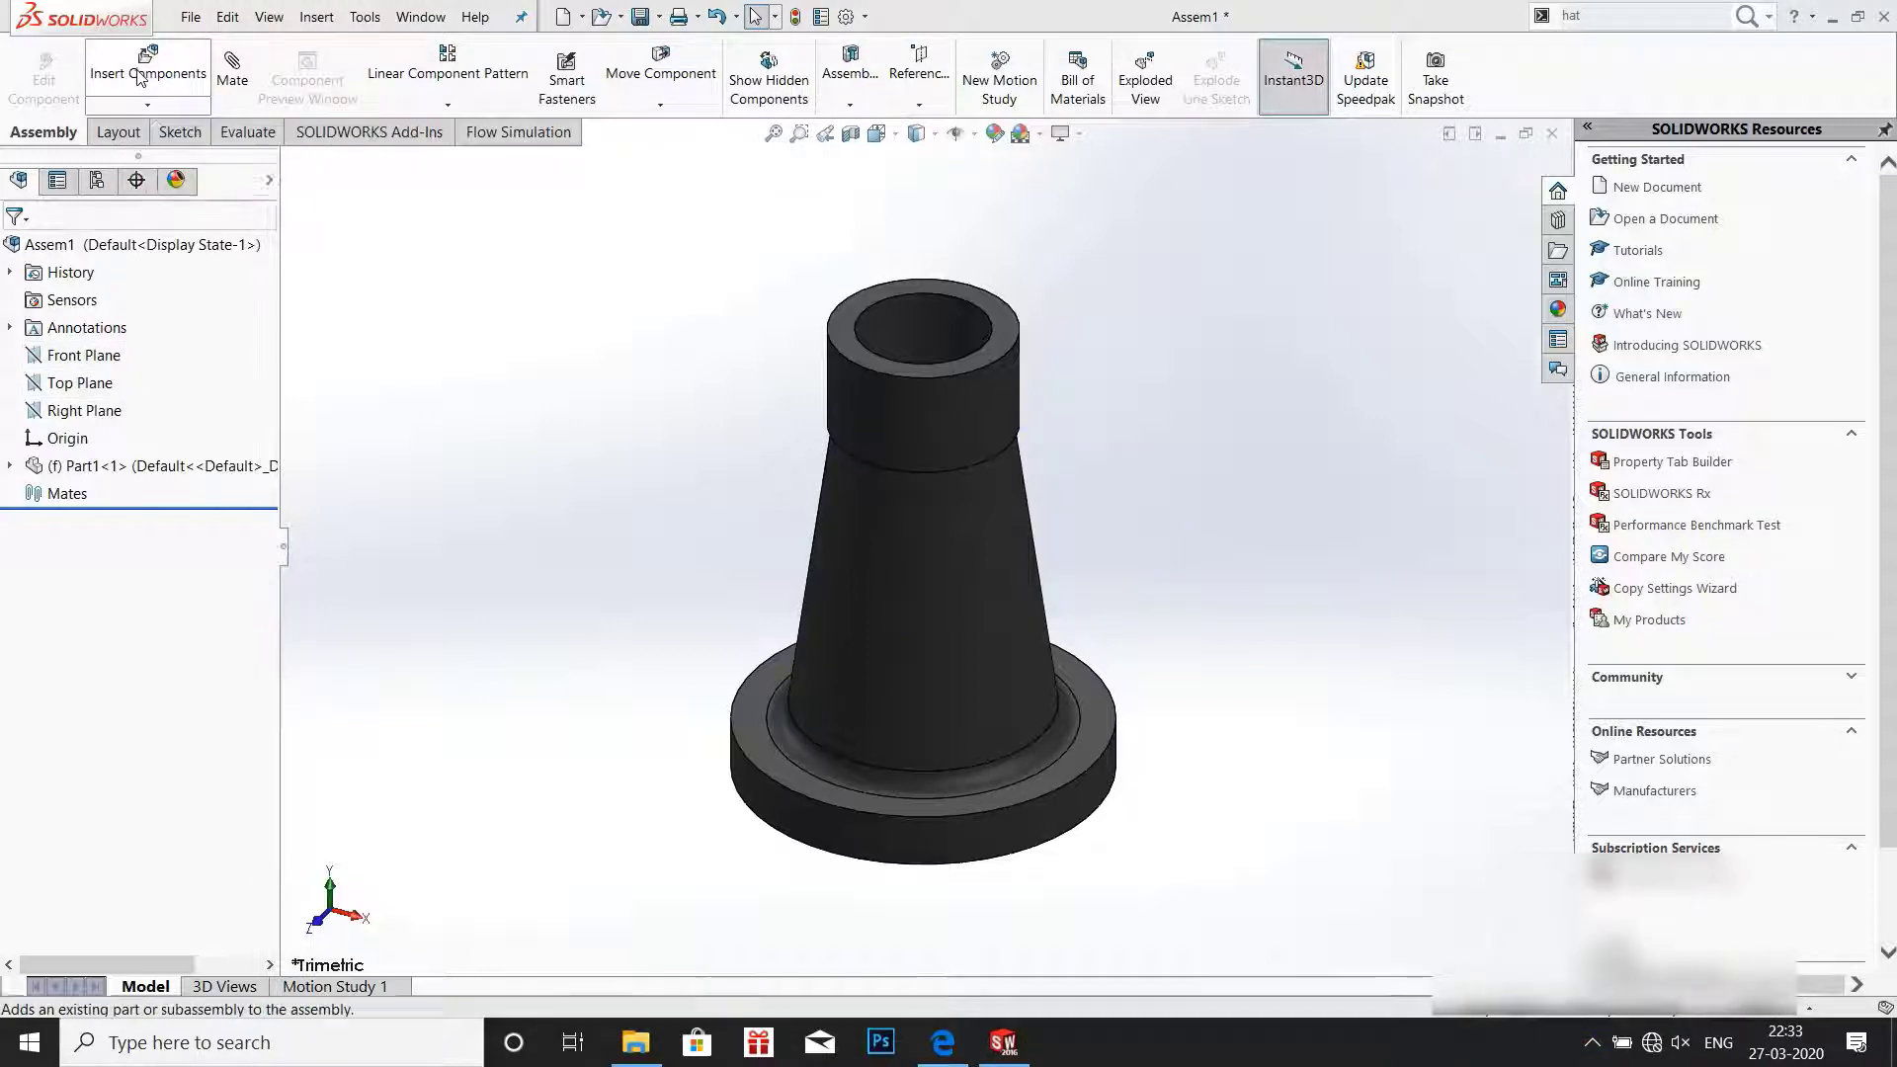
left_click(141, 78)
left_click(134, 662)
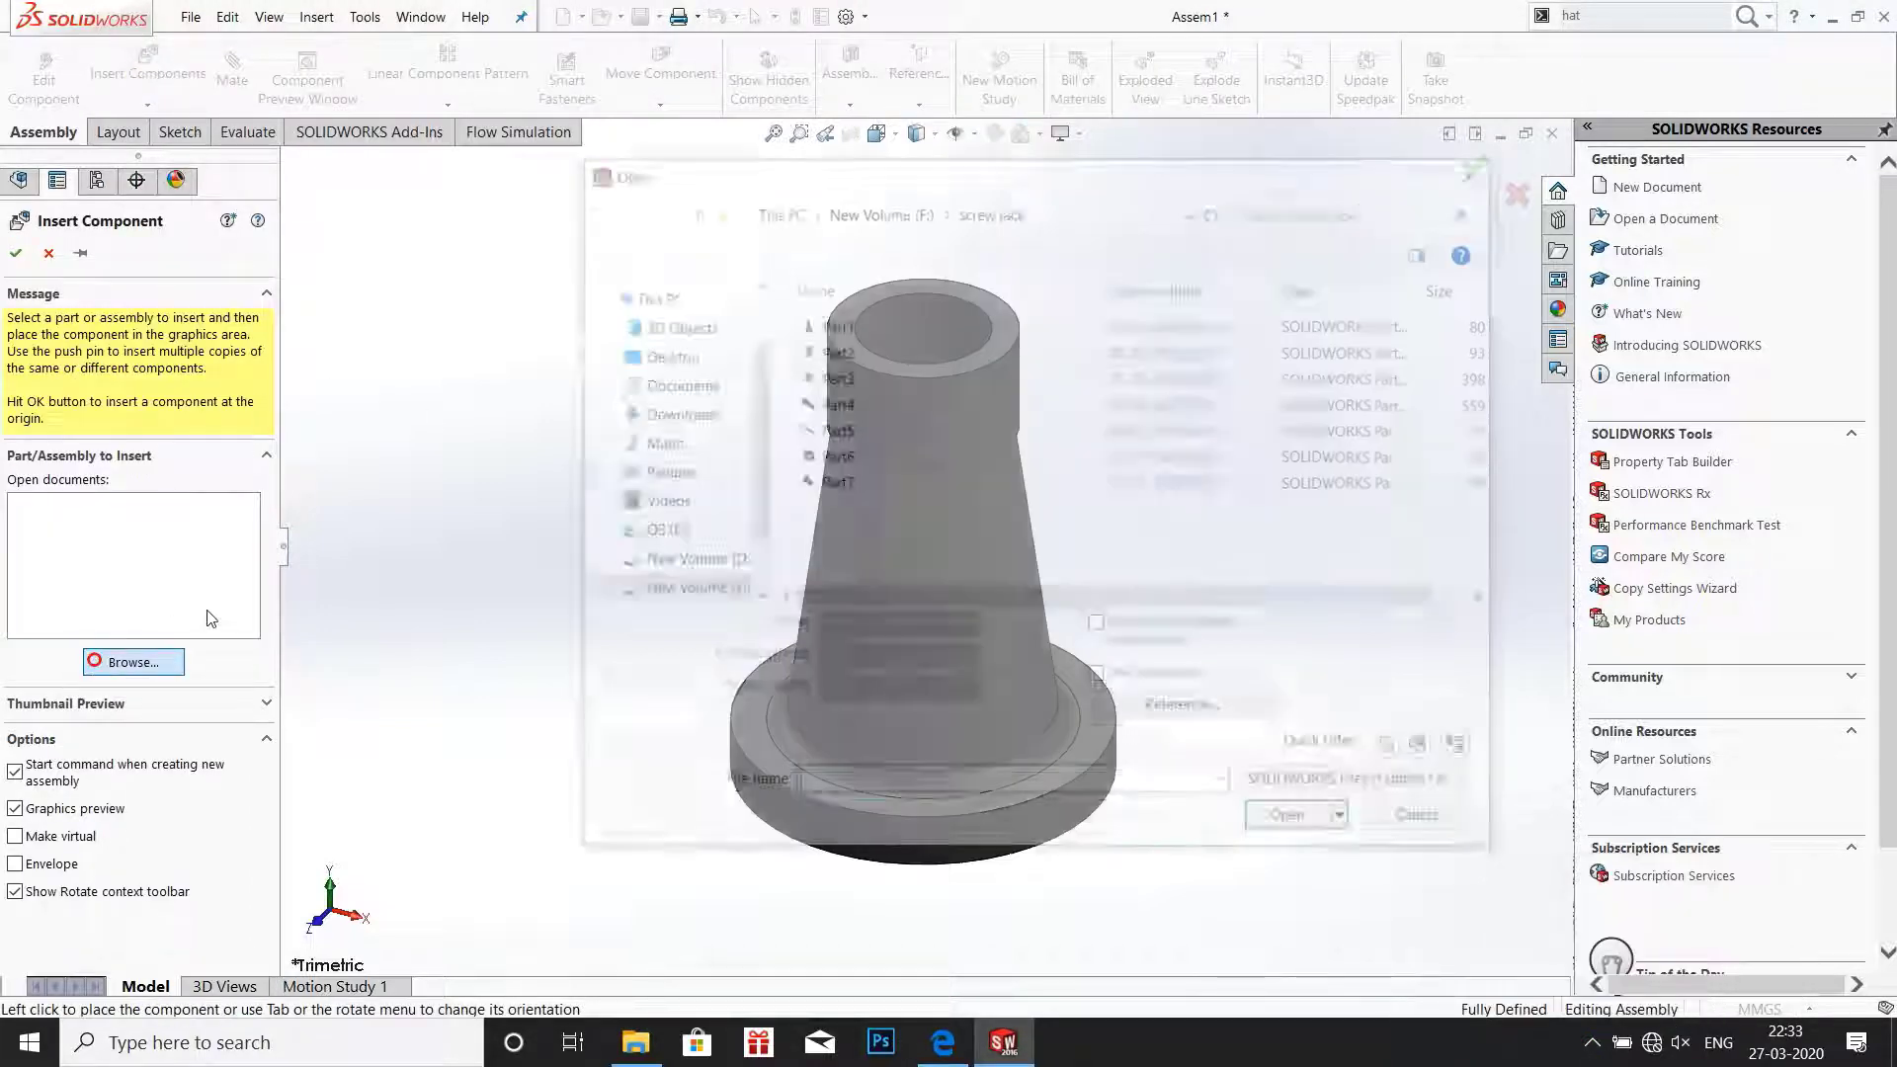
left_click(833, 350)
left_click(838, 378)
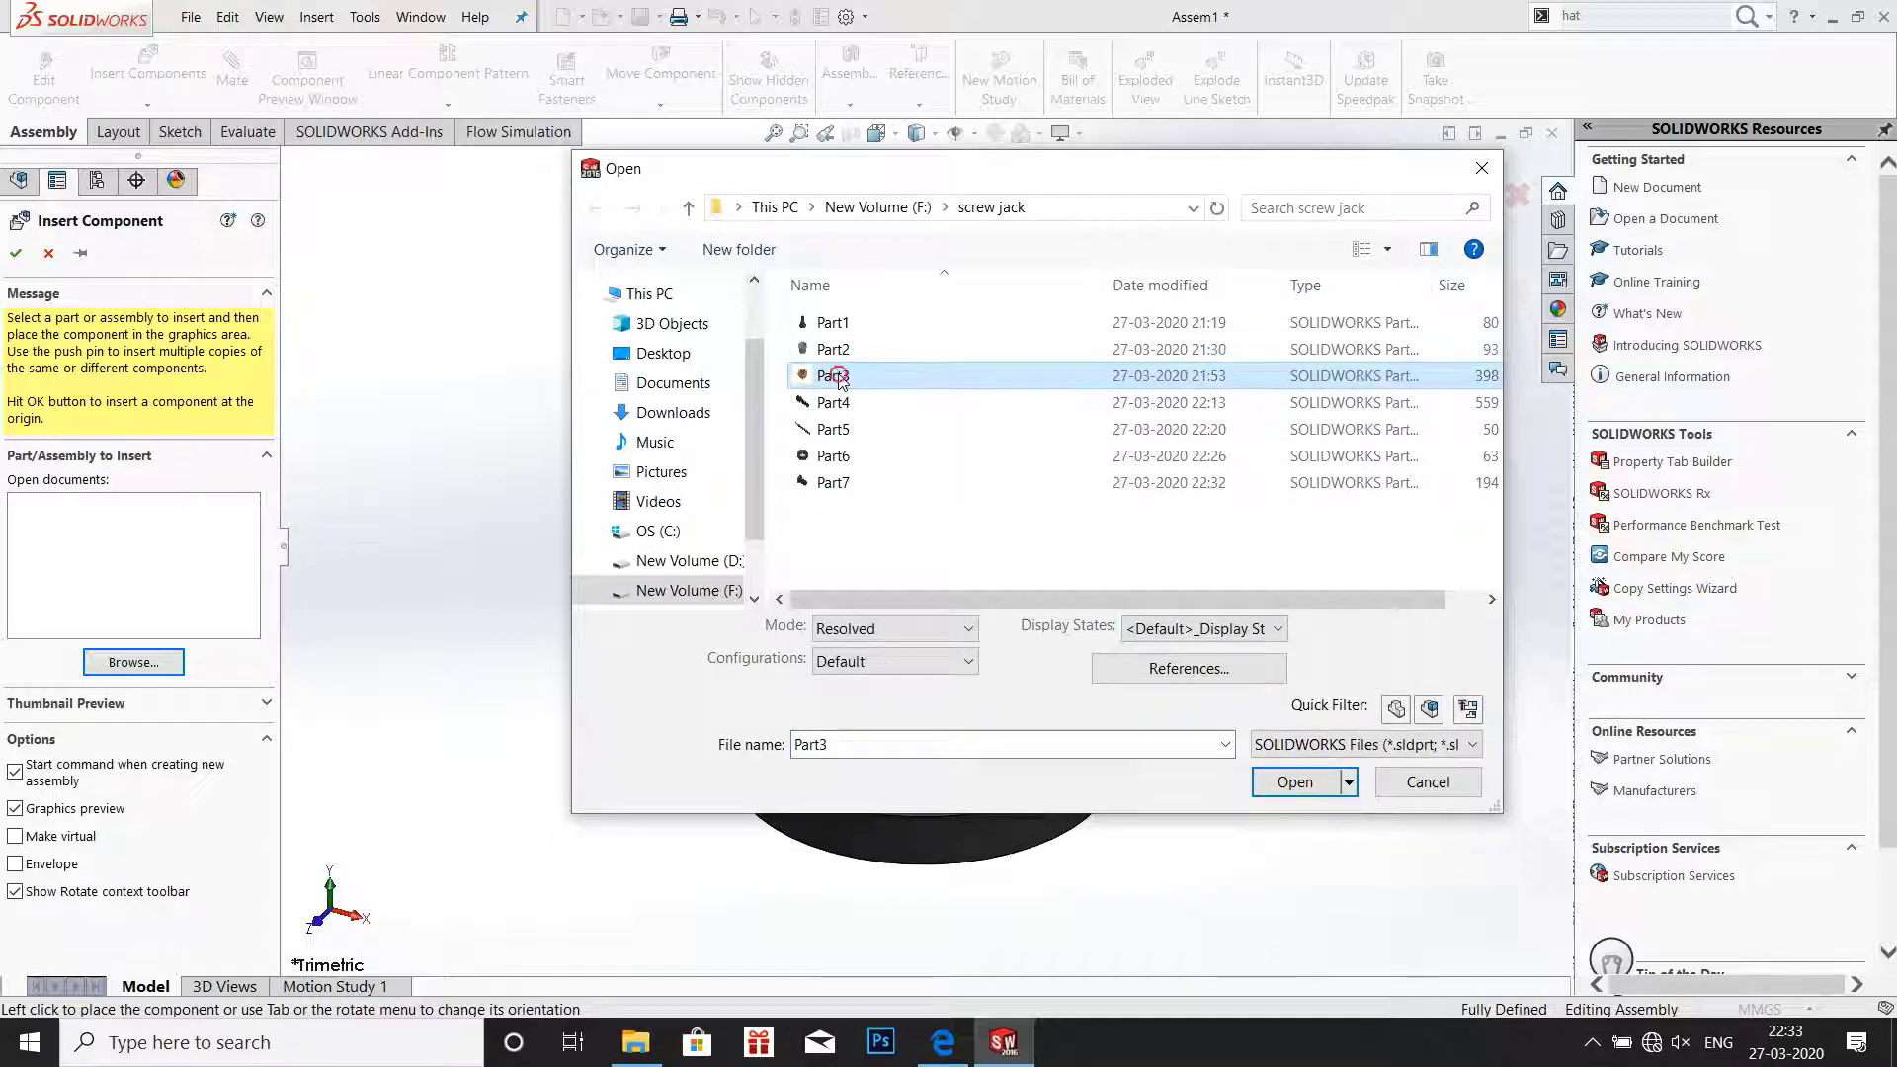
left_click(1295, 781)
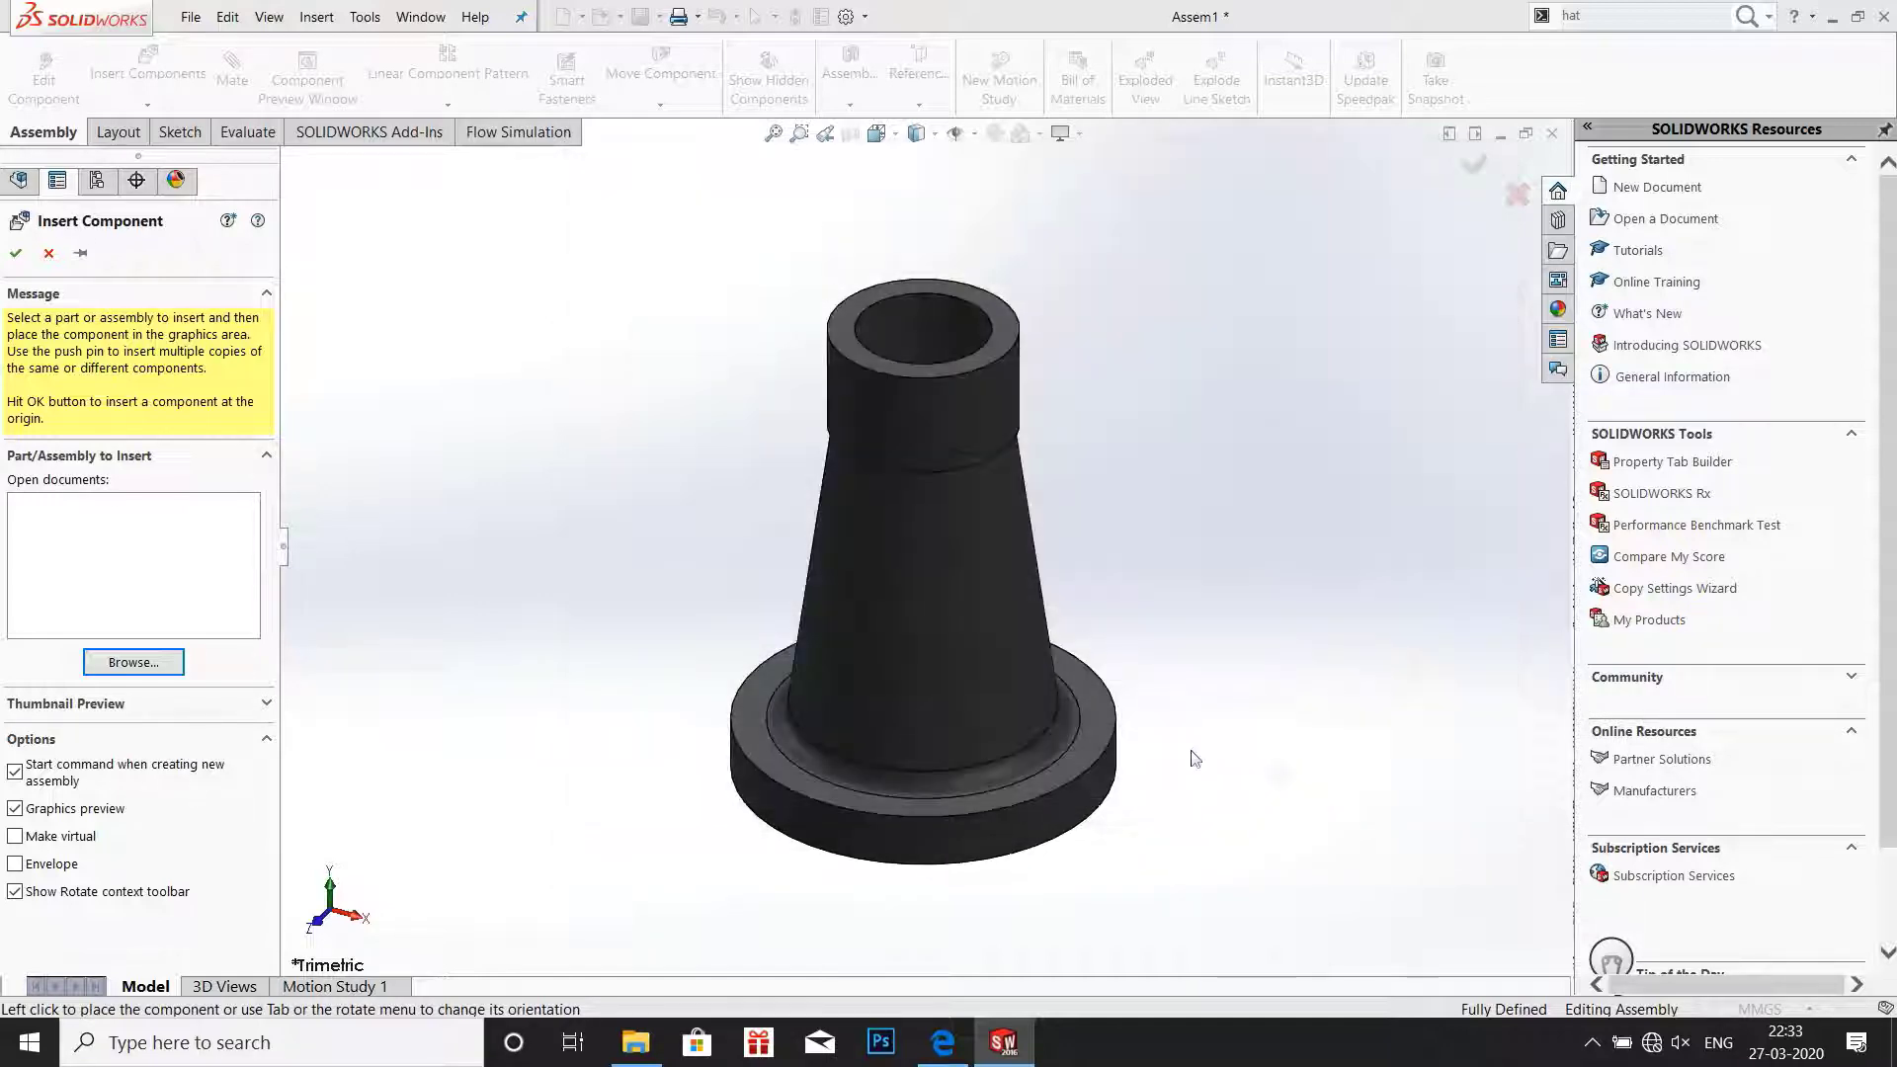
left_click(609, 496)
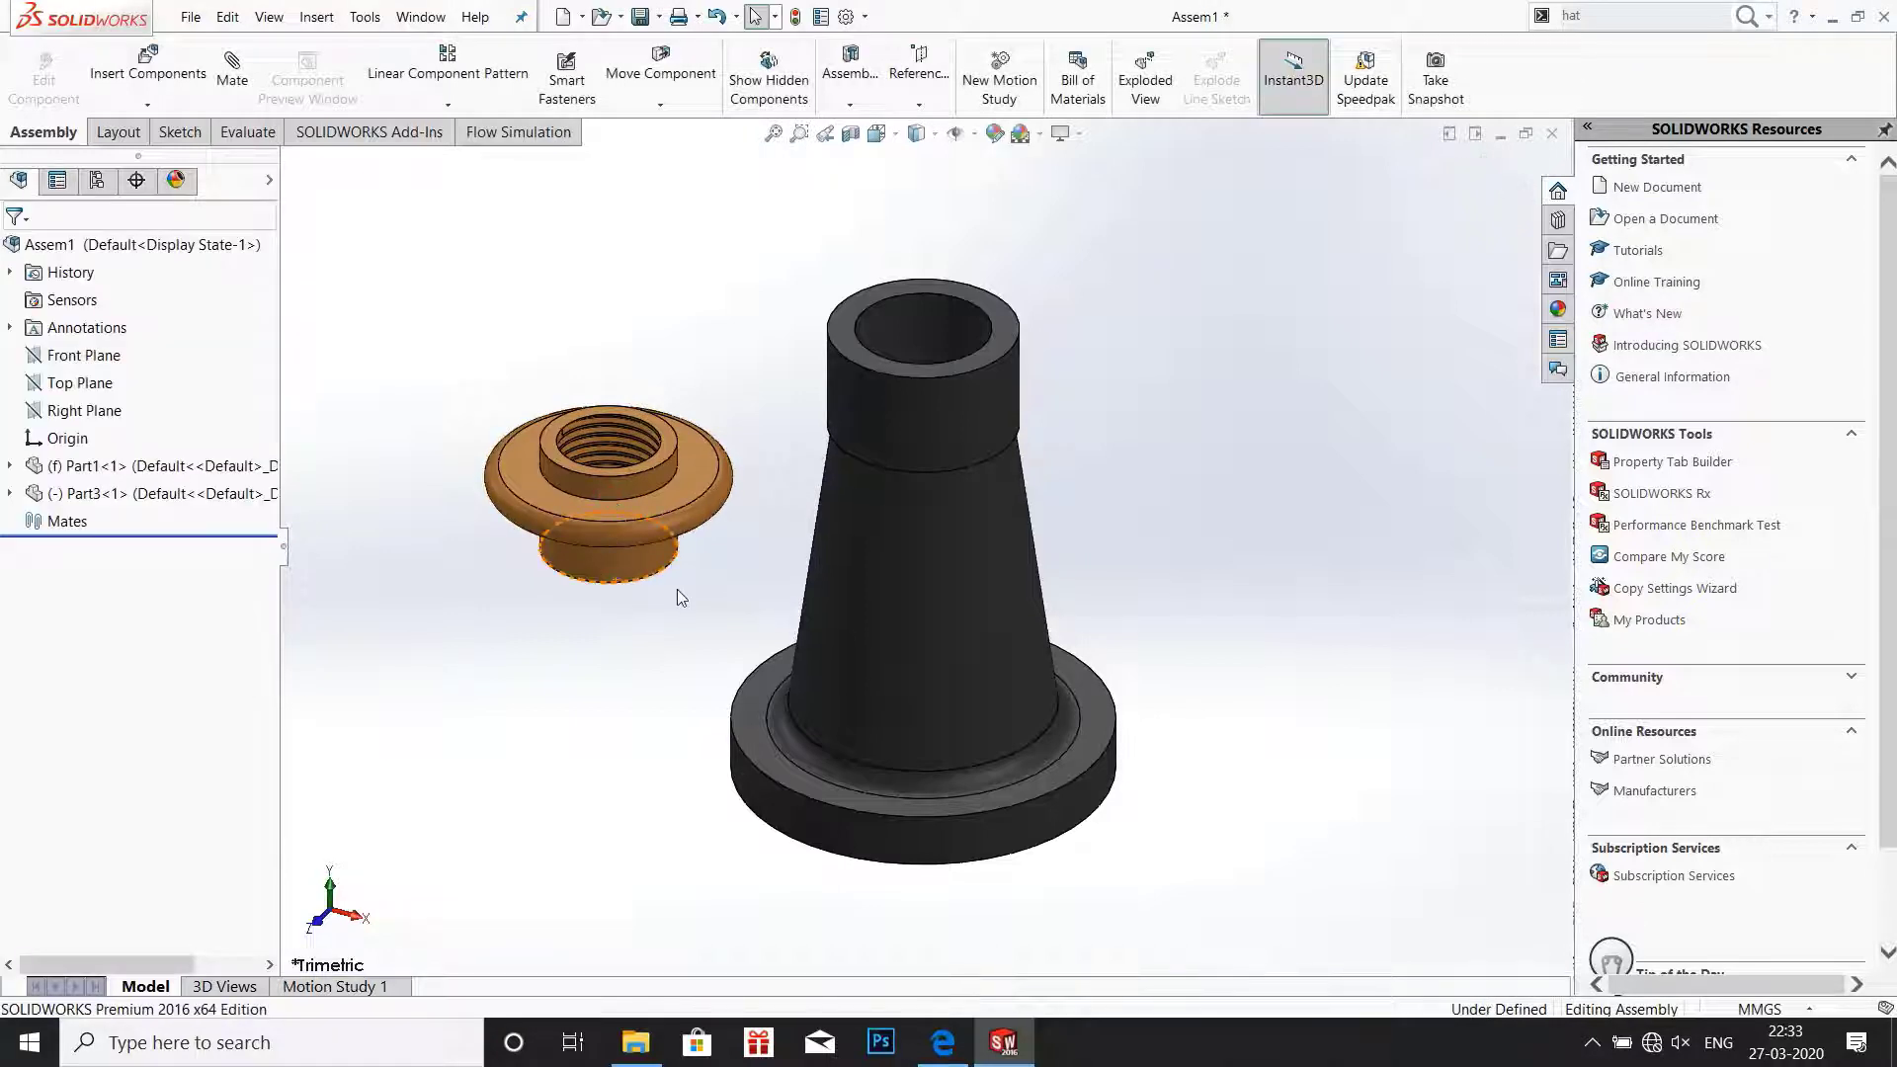
key("z")
middle_click_drag(704, 581, 669, 354)
scroll(660, 554, "down", 3)
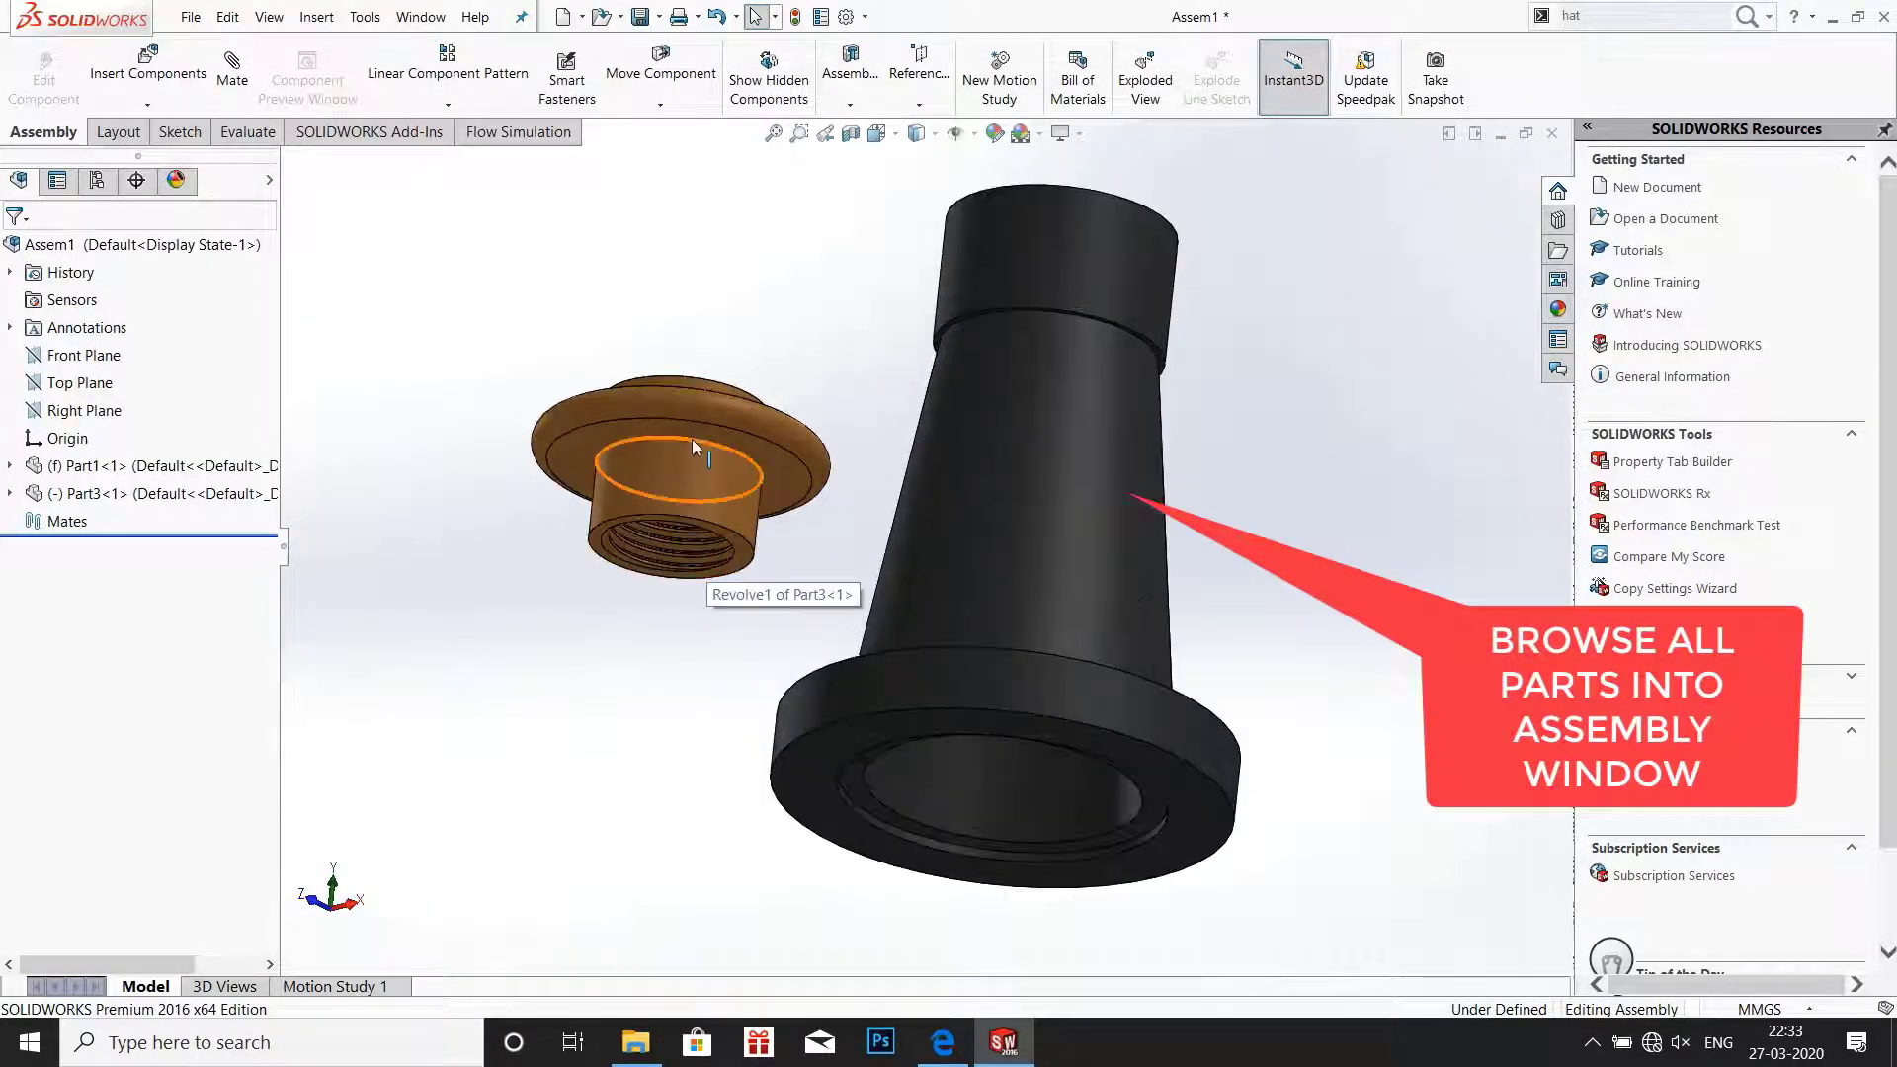
left_click(660, 508)
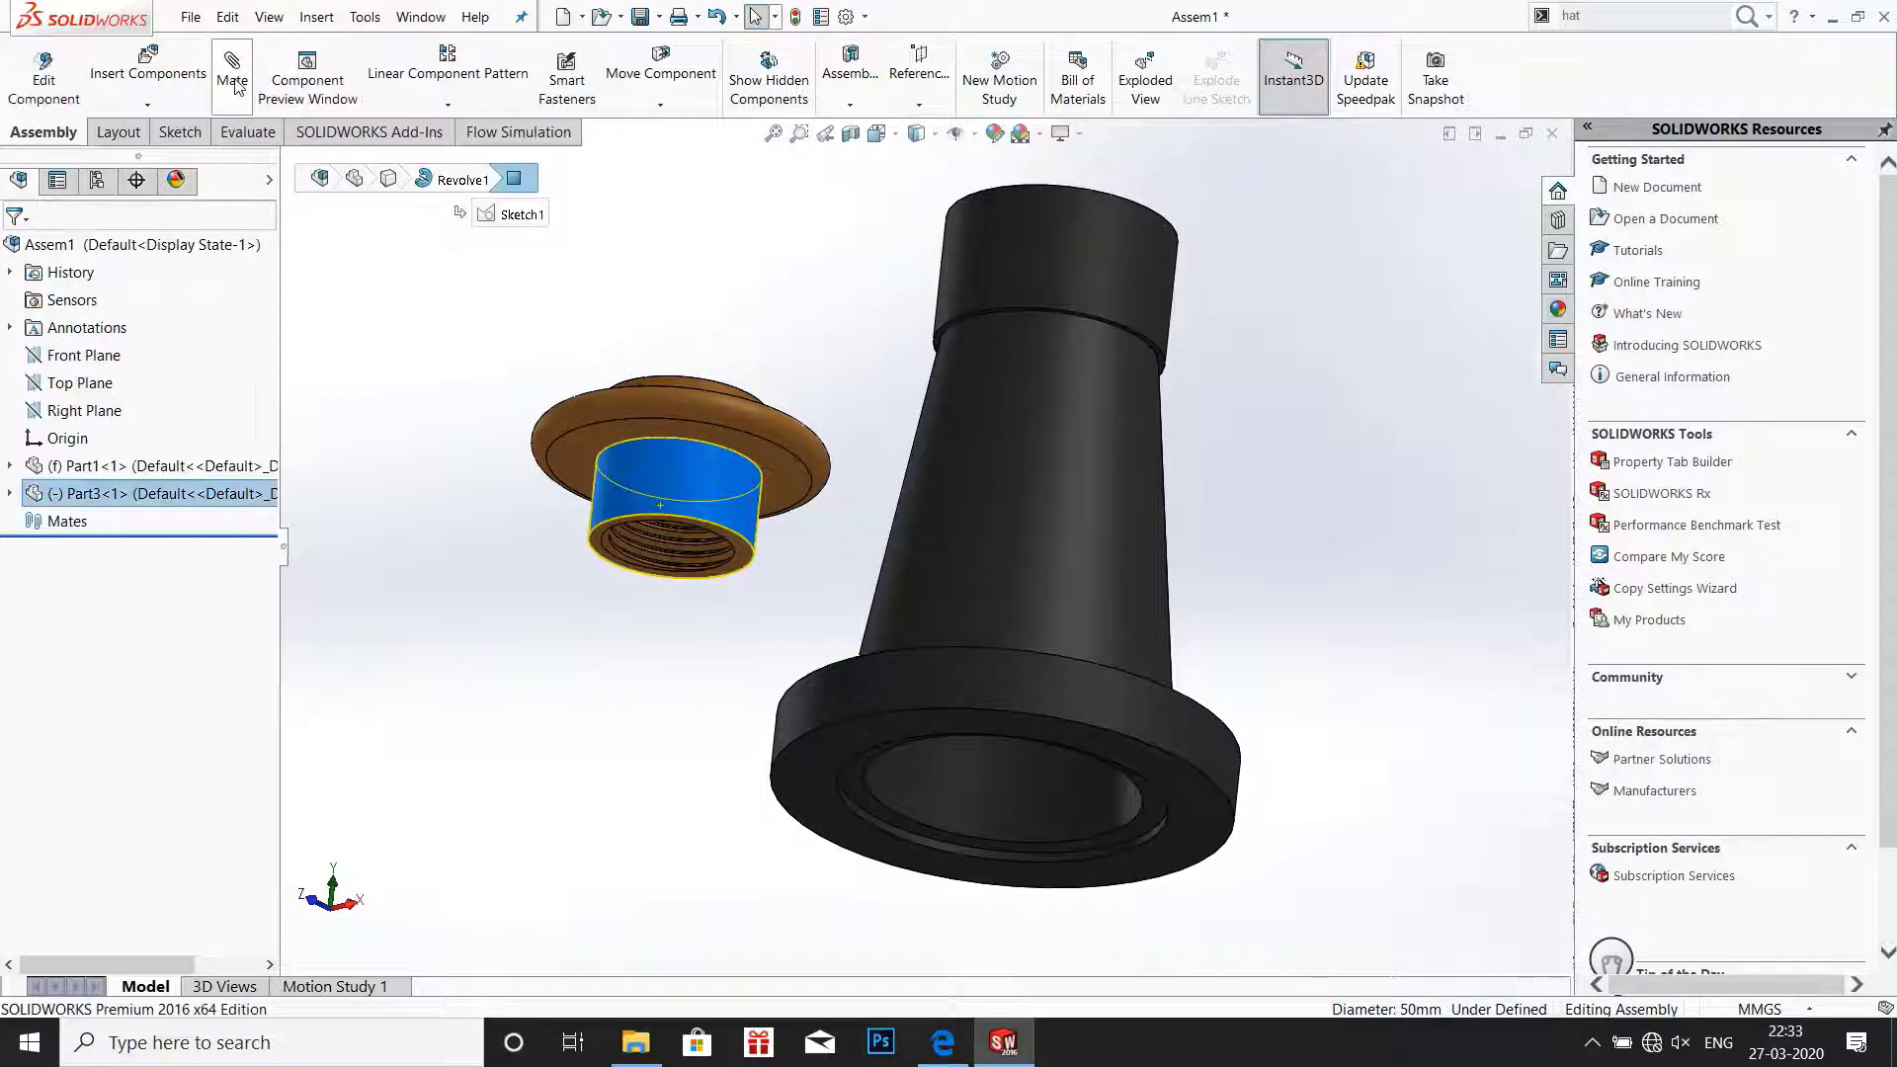
left_click(389, 409)
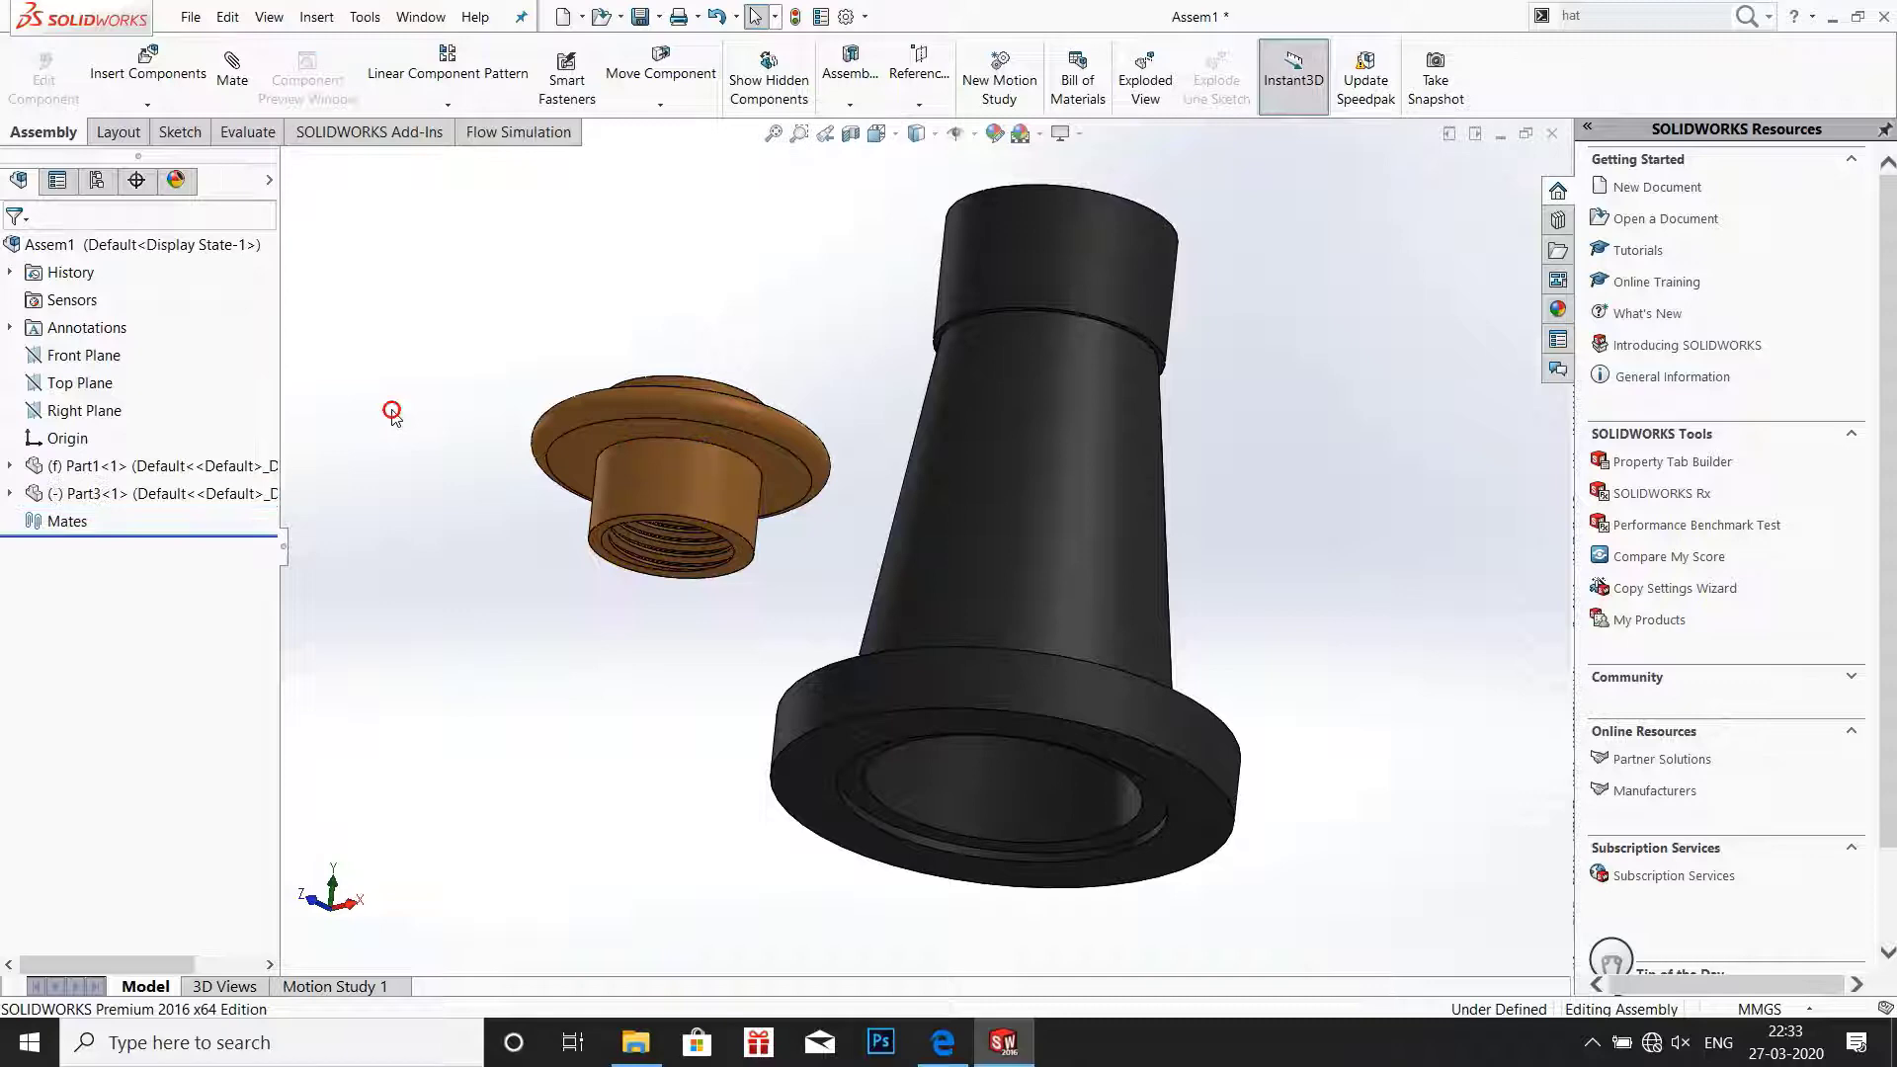
Insert Part2 from the screw jack folder and place it just below the orange Part3 nut.
left_click(166, 87)
left_click(134, 662)
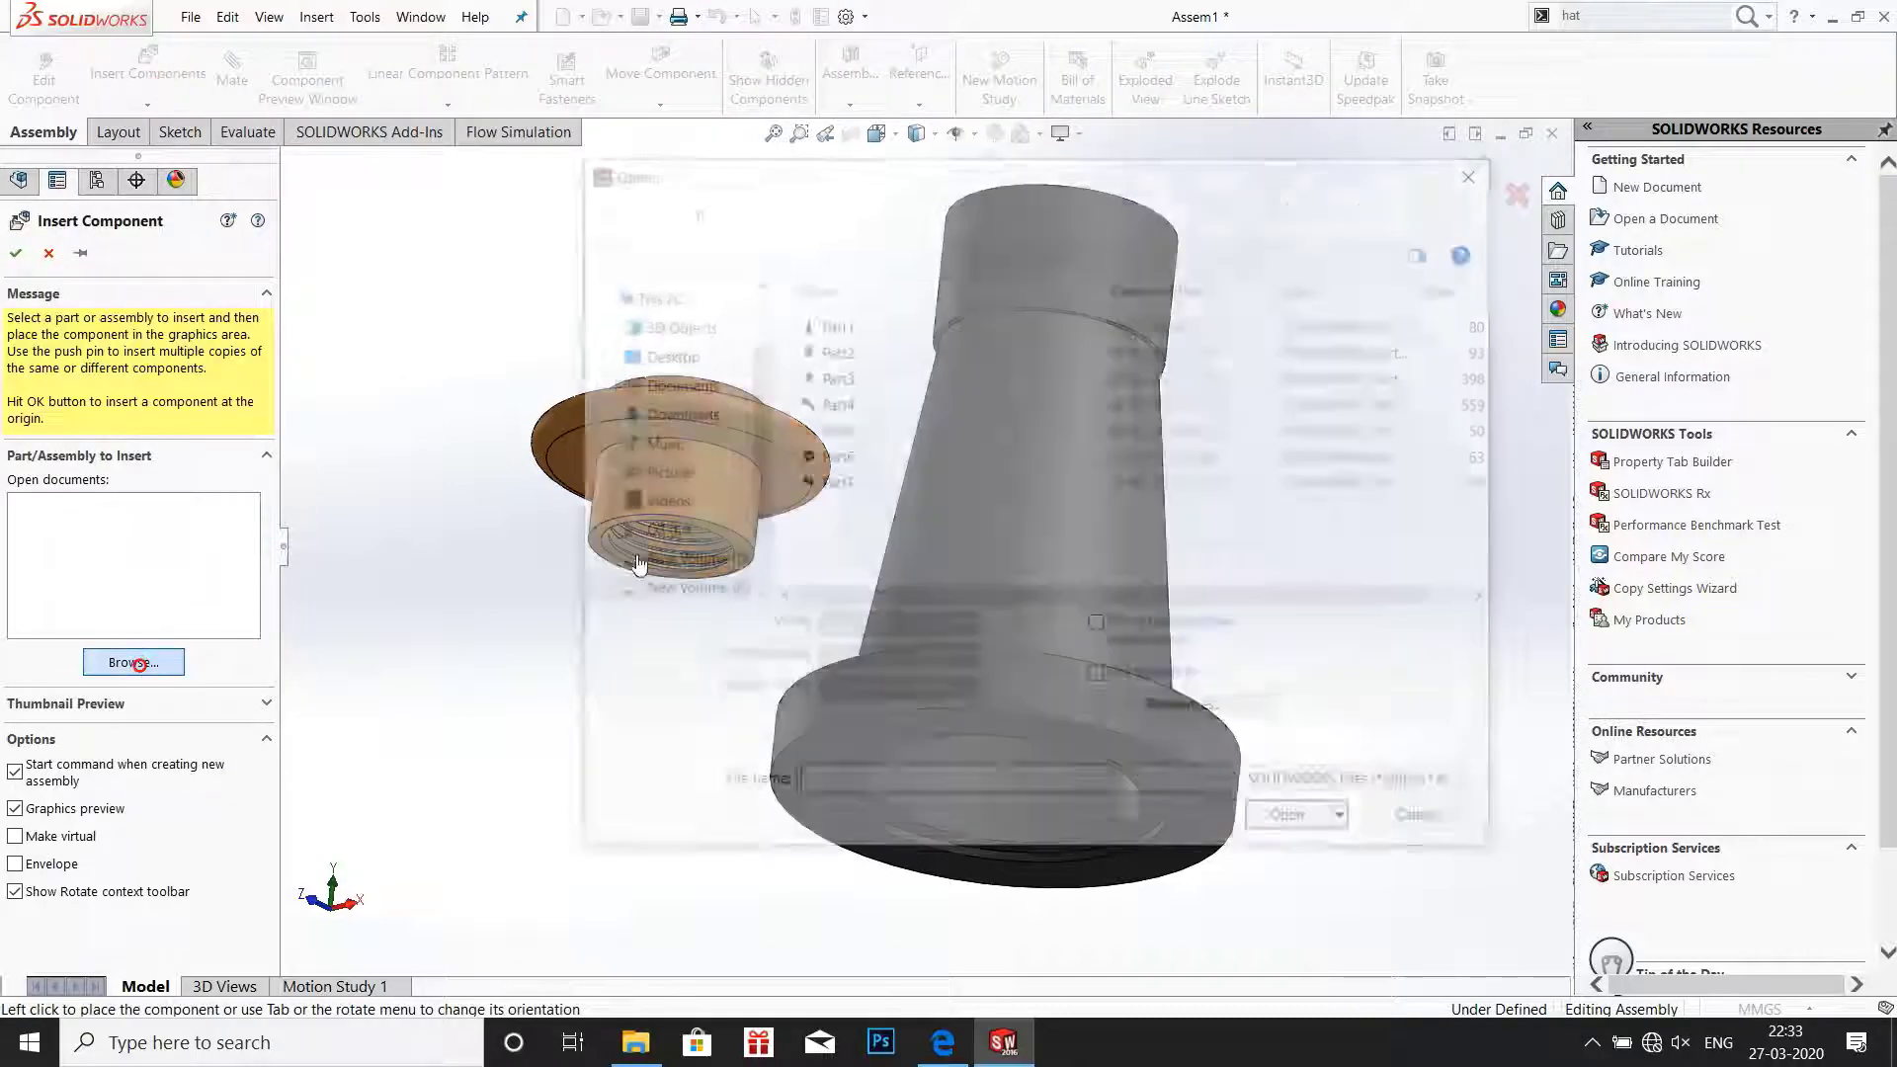
left_click(825, 349)
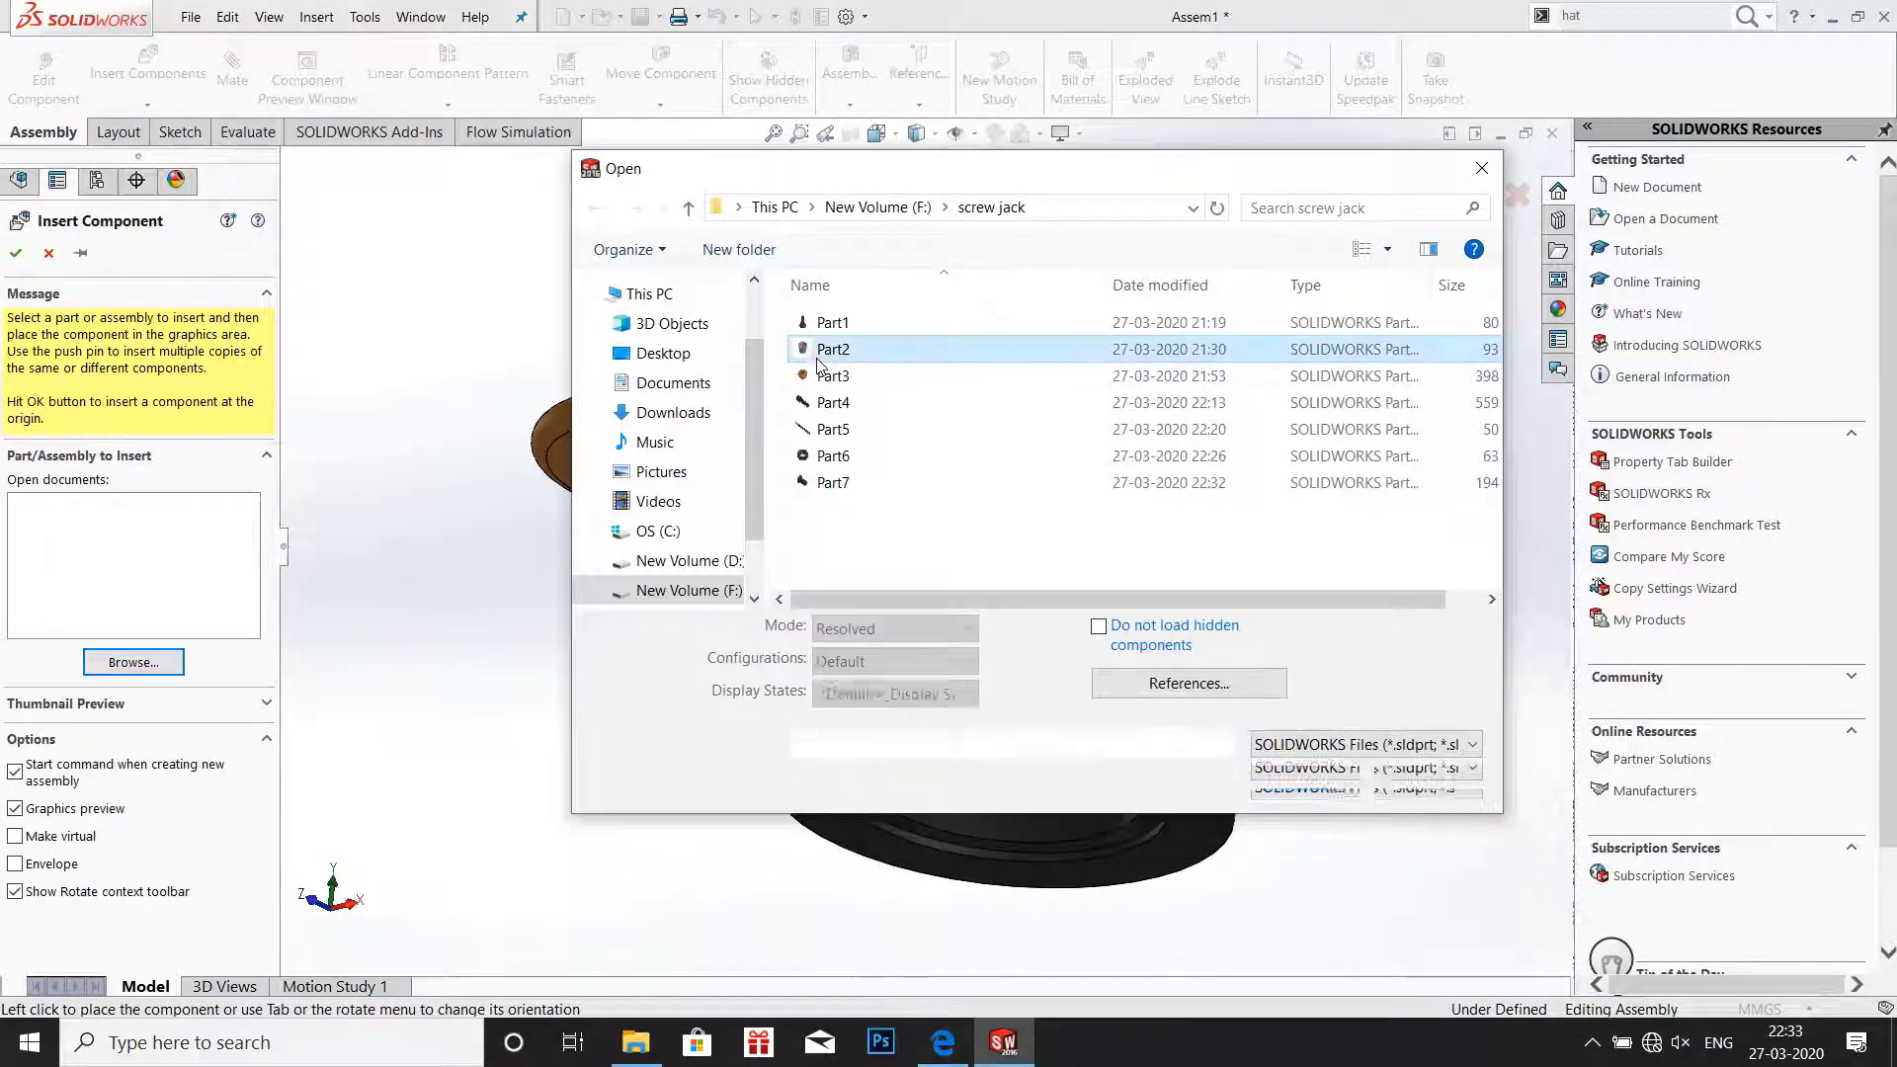
left_click(1295, 824)
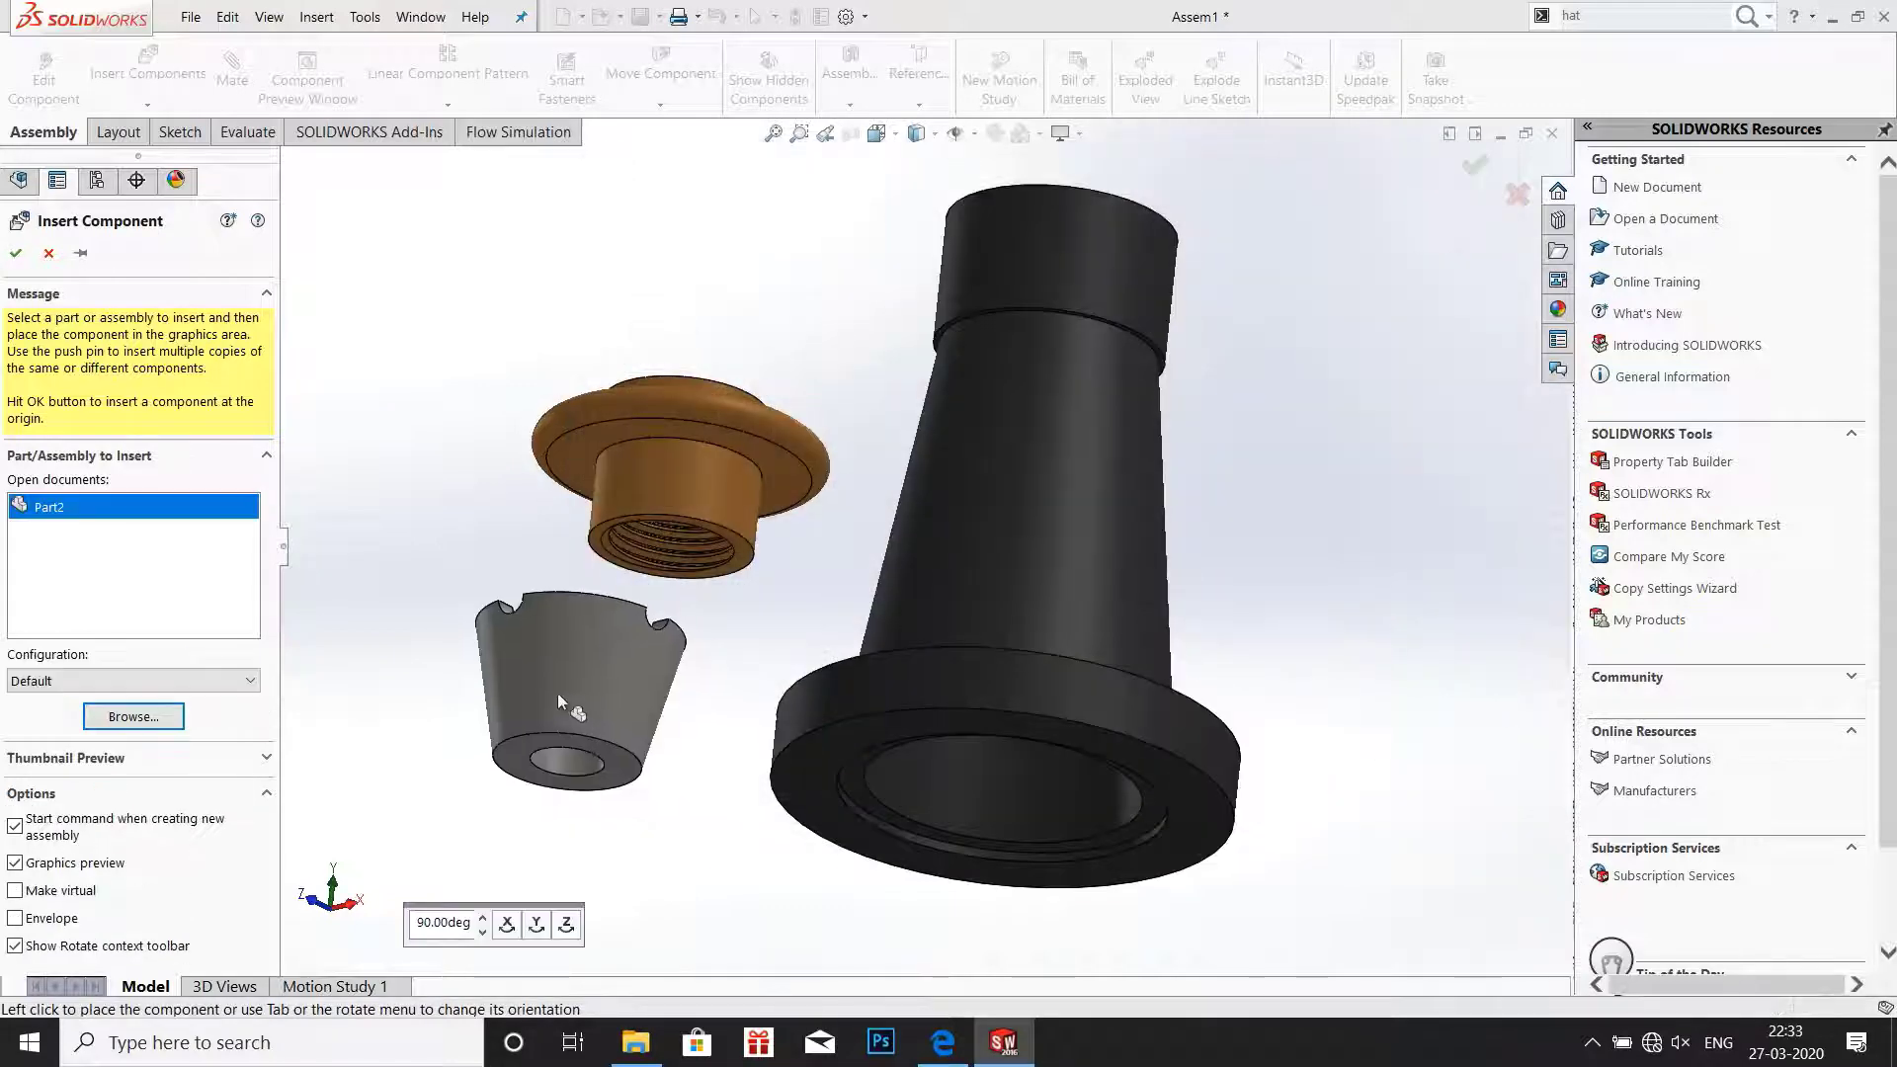
left_click(558, 692)
Insert the threaded screw Part4 from the screw jack folder on the opposite side of the body from the nut.
left_click(114, 63)
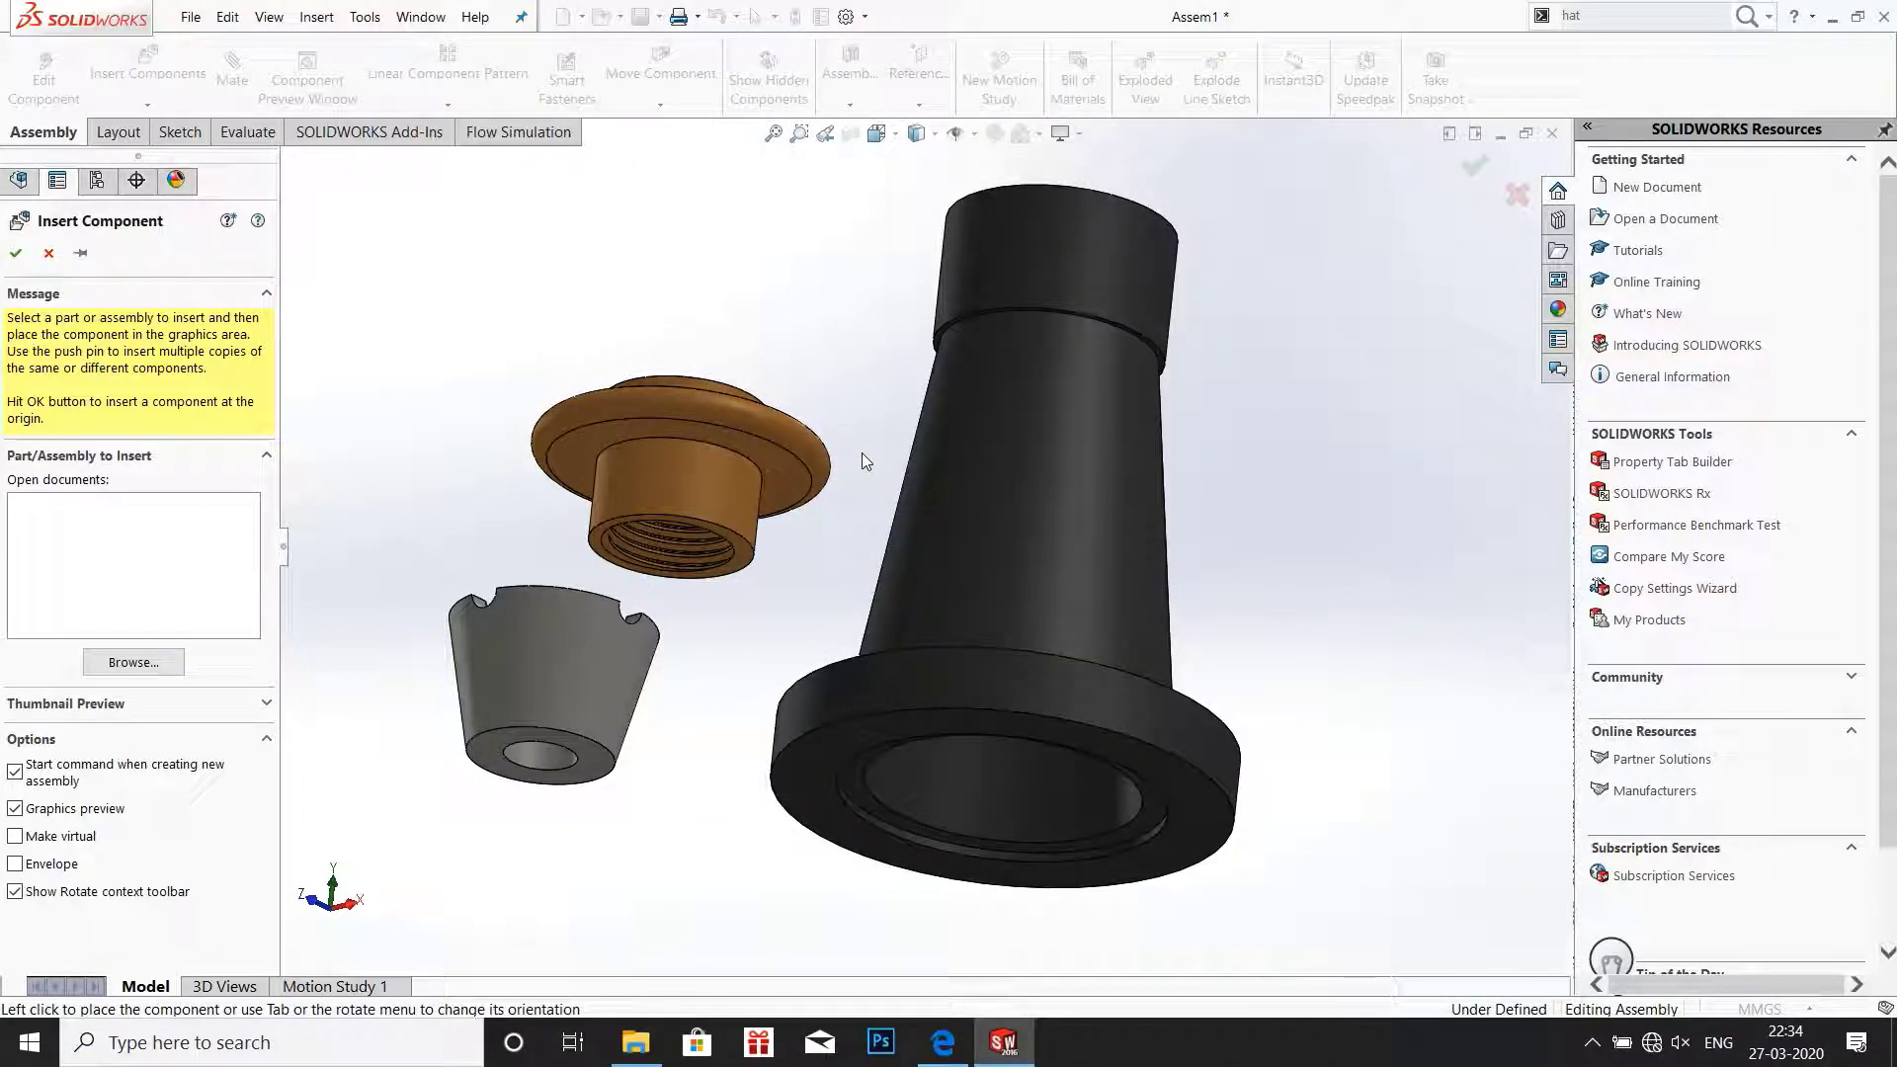
left_click(133, 662)
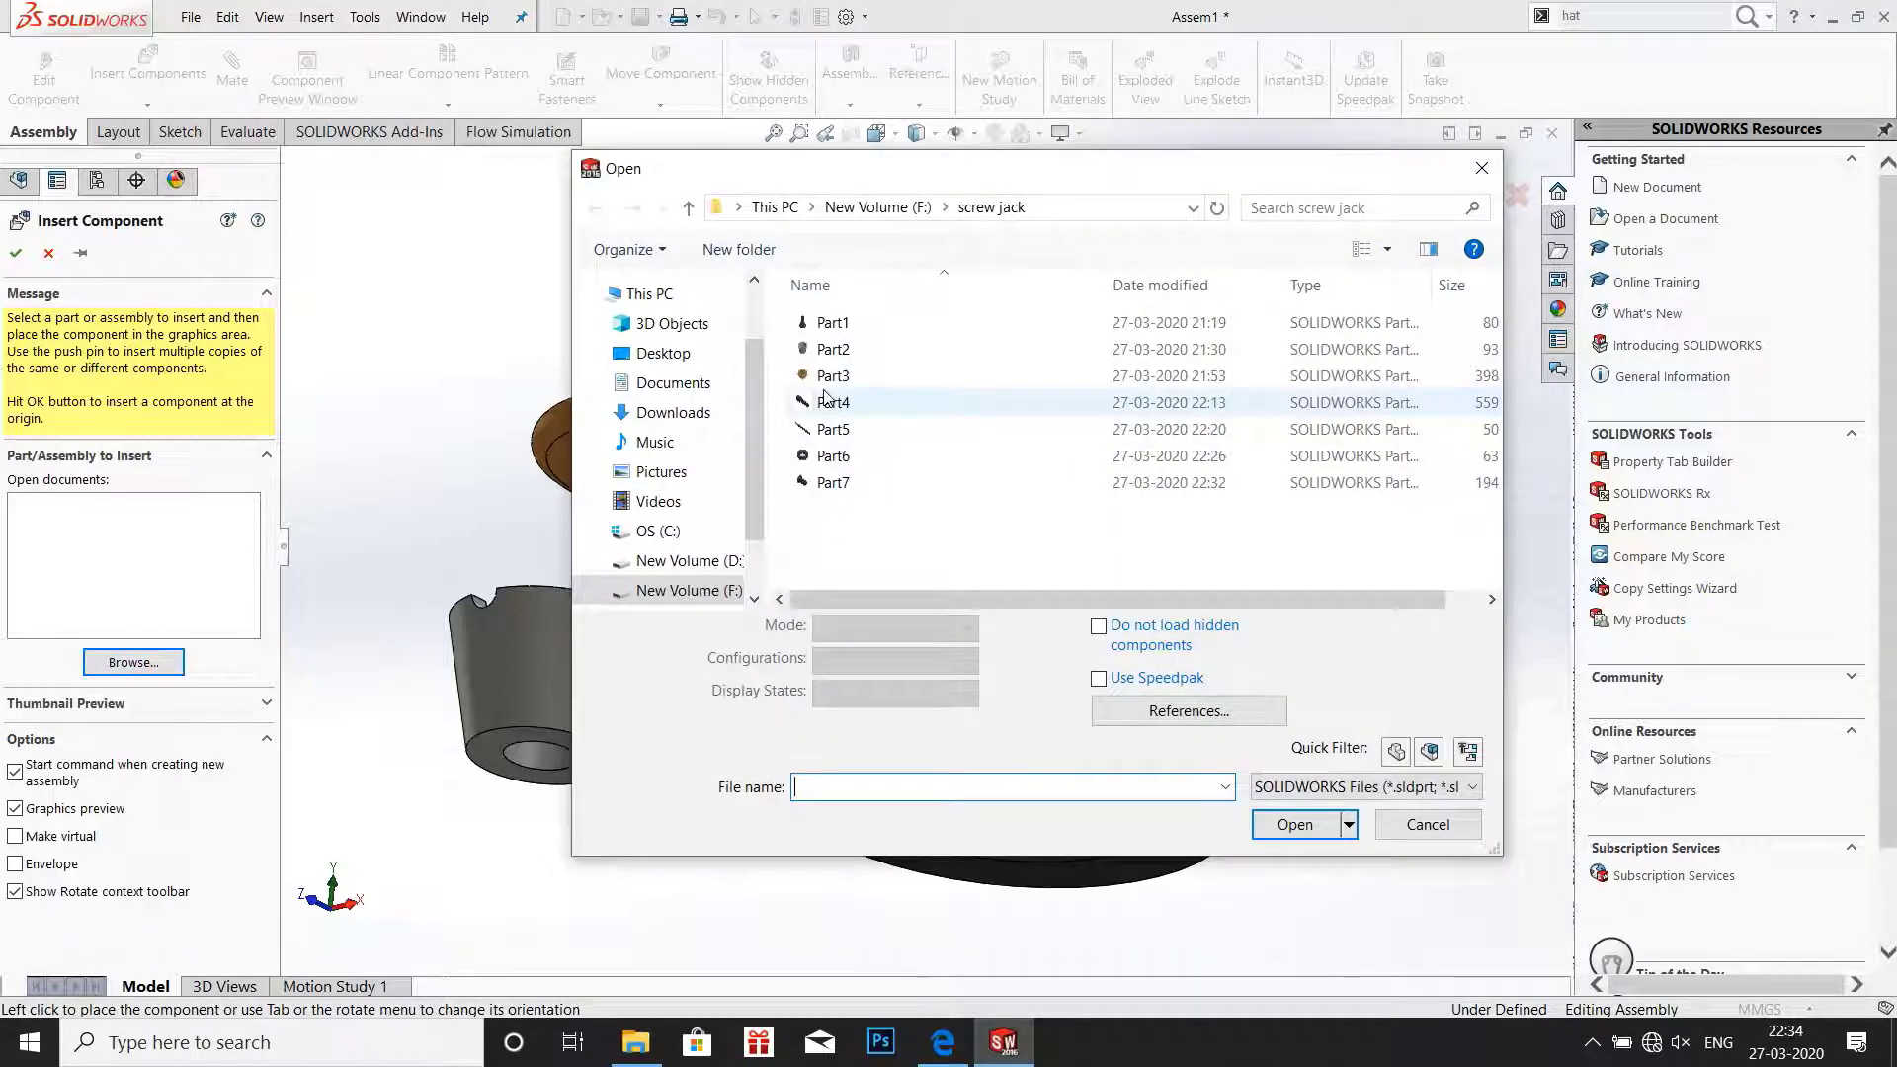
left_click(833, 402)
left_click(1293, 825)
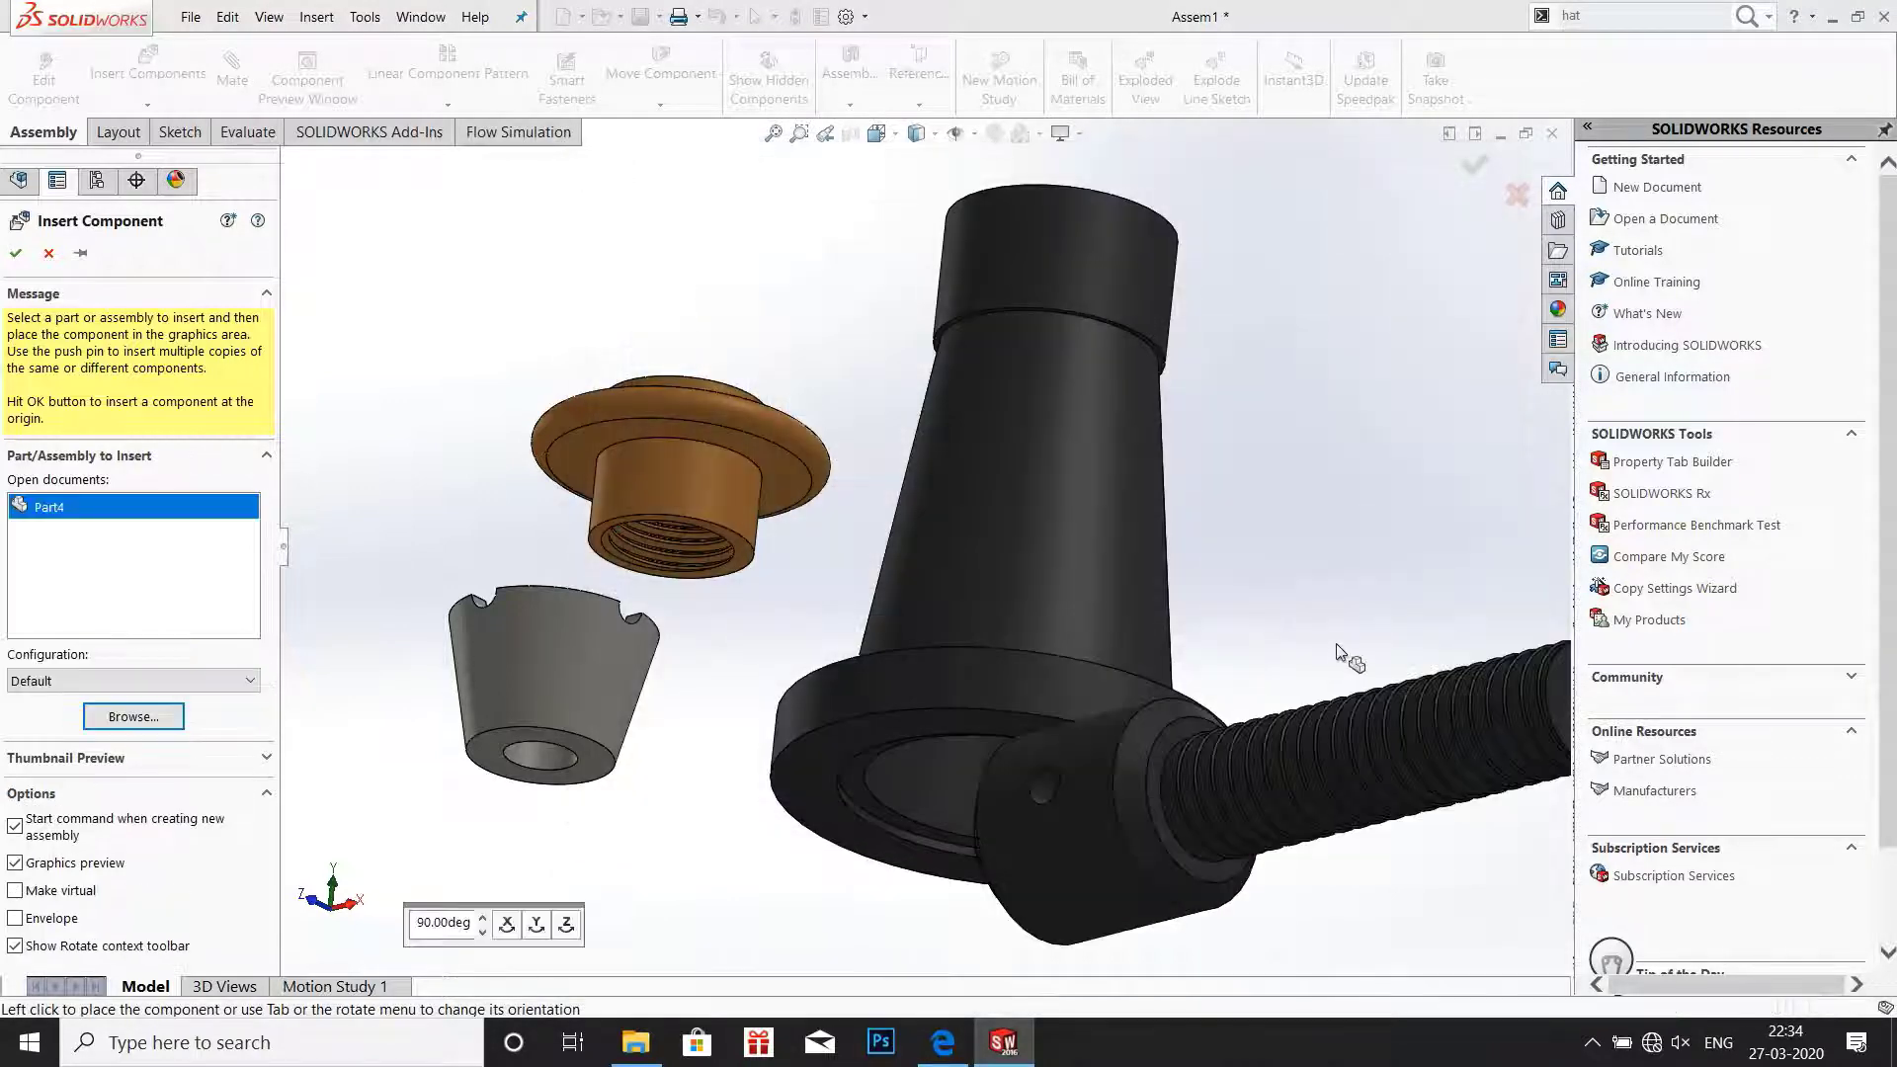
left_click(1433, 552)
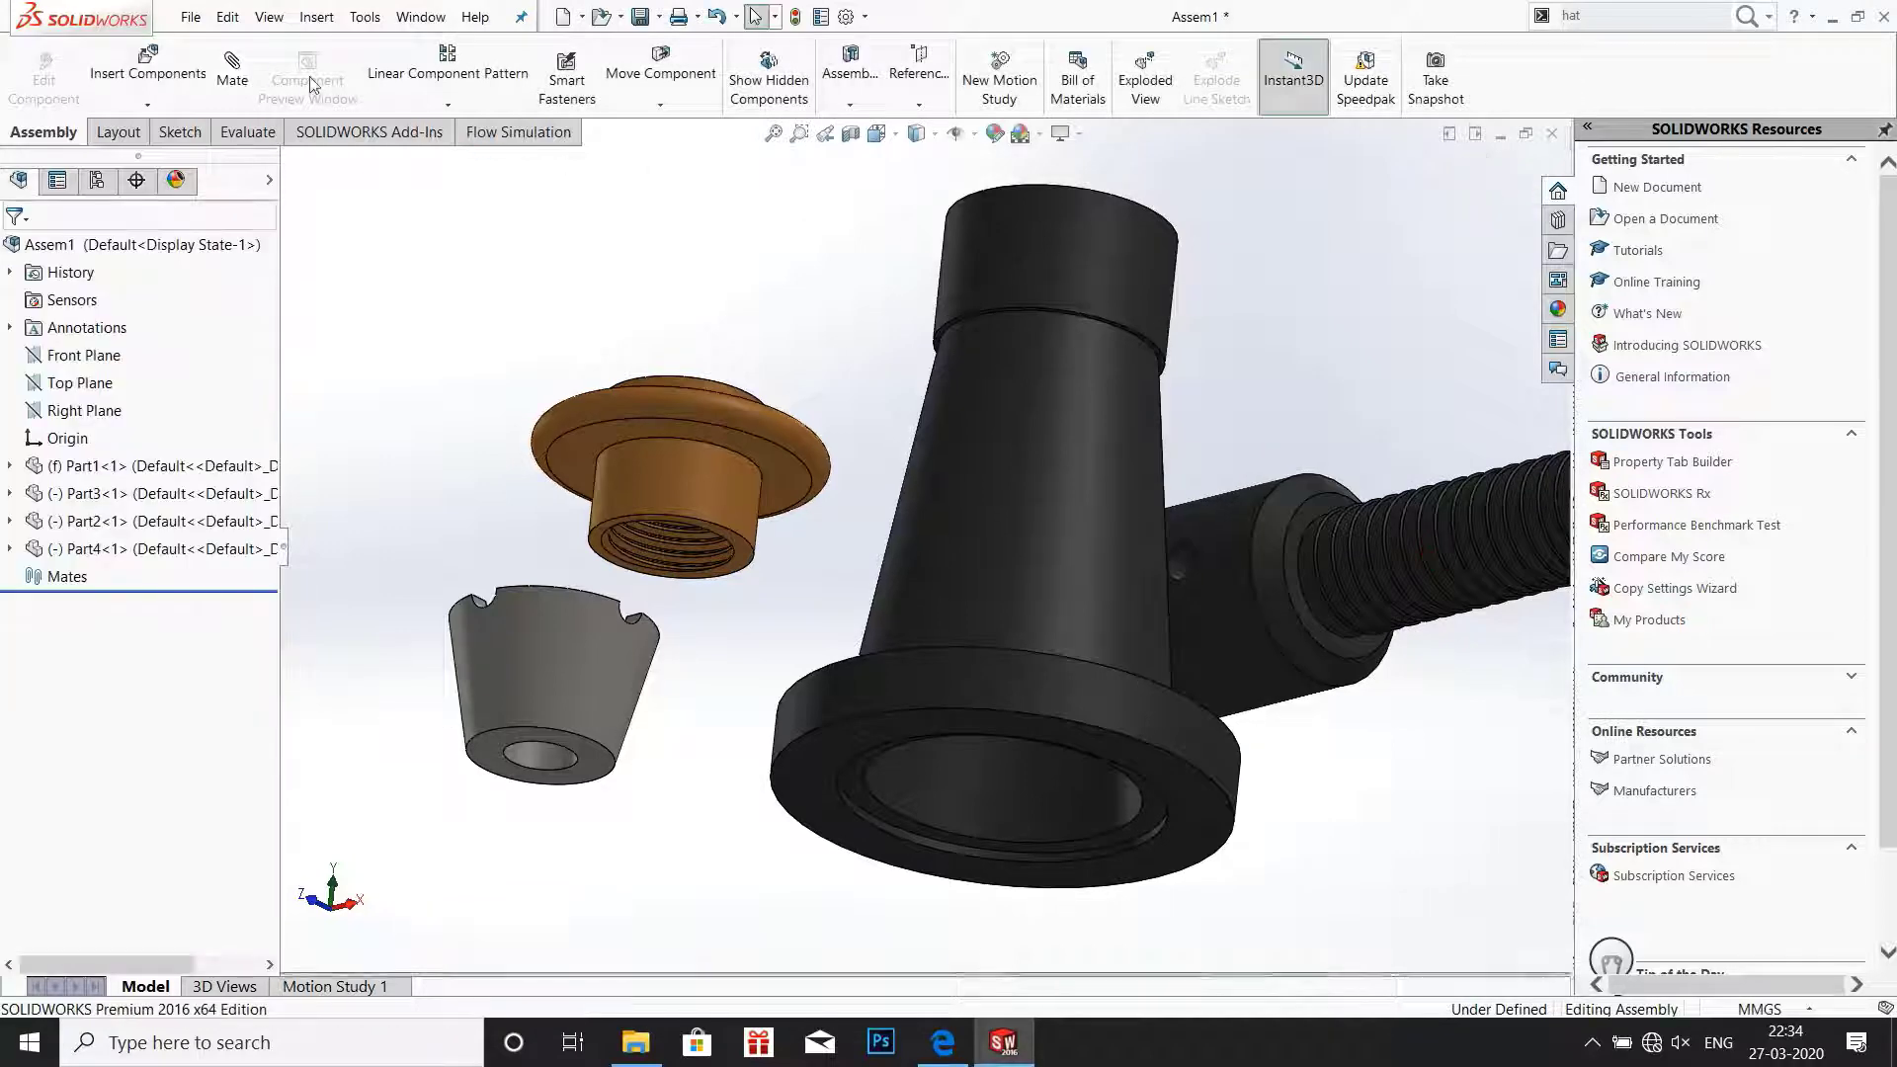
Insert the handle bar Part5 from the screw jack folder in front of the body's base flange.
left_click(190, 17)
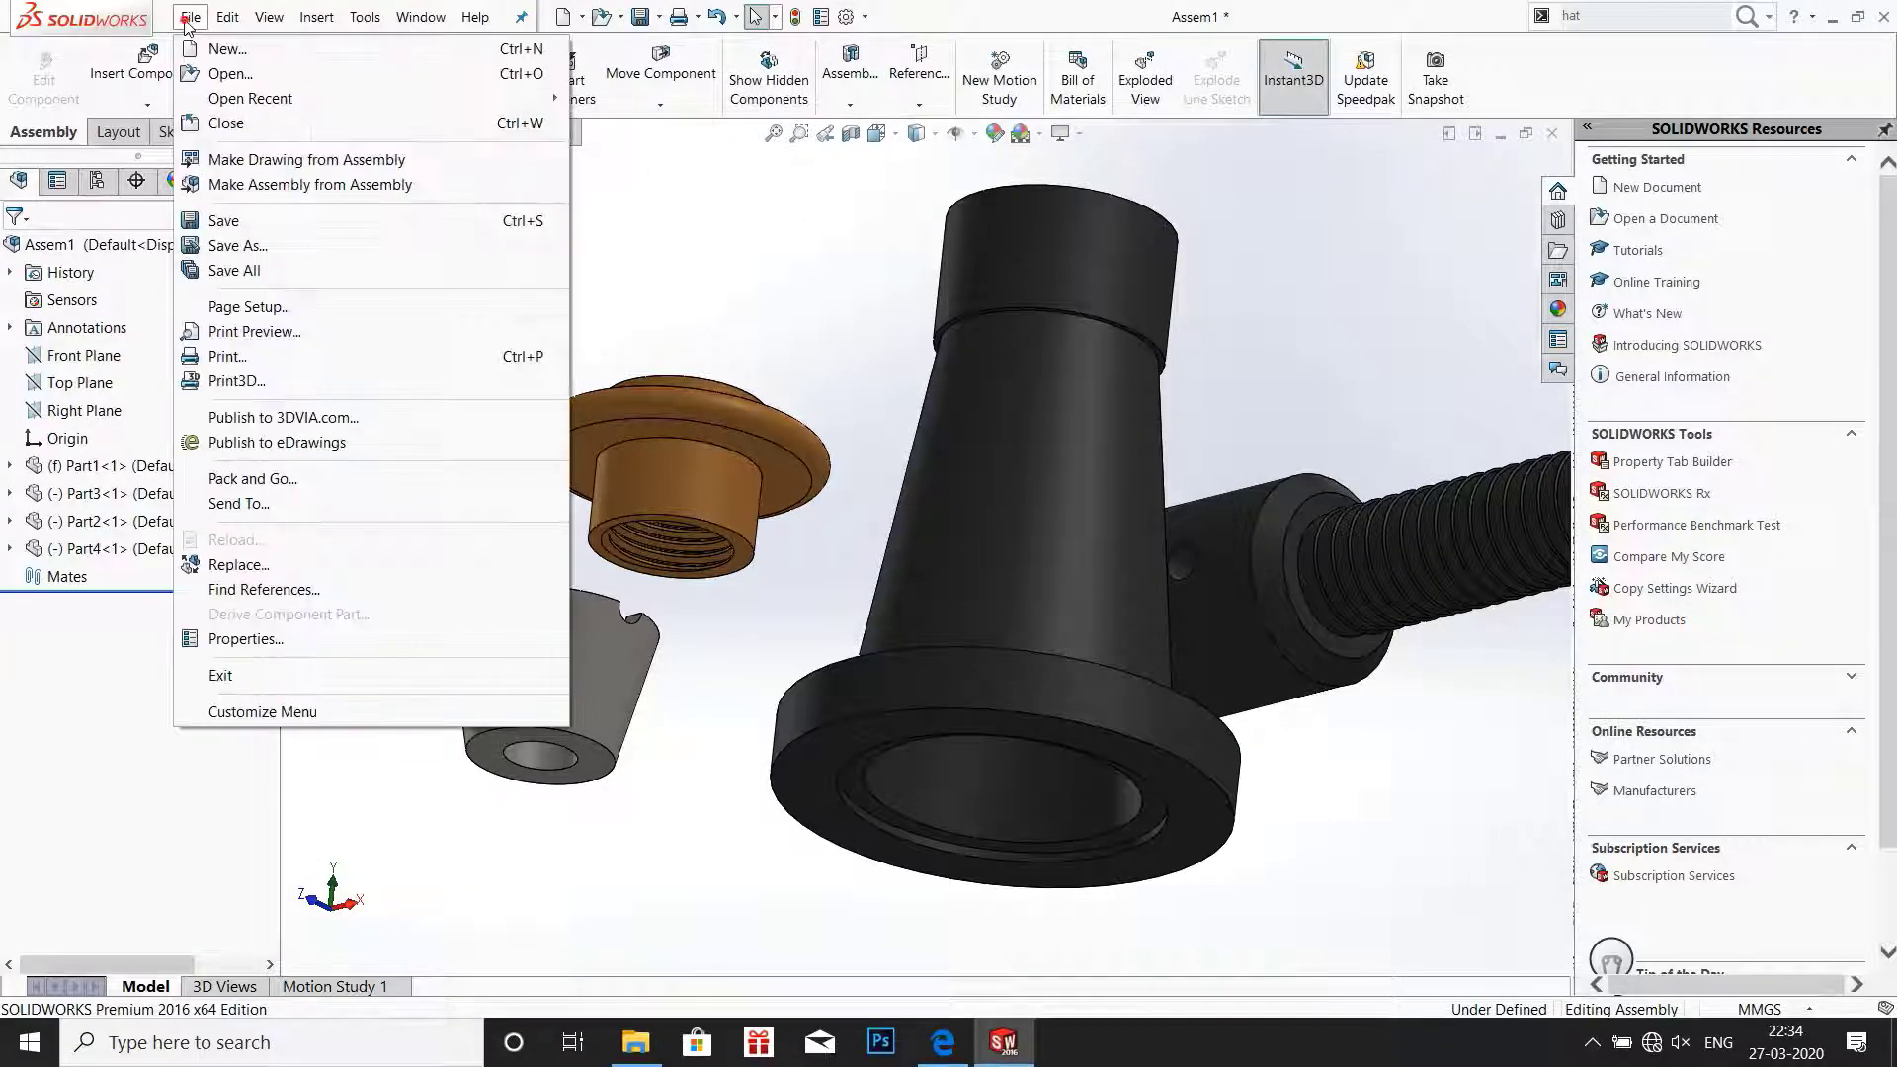
left_click(154, 76)
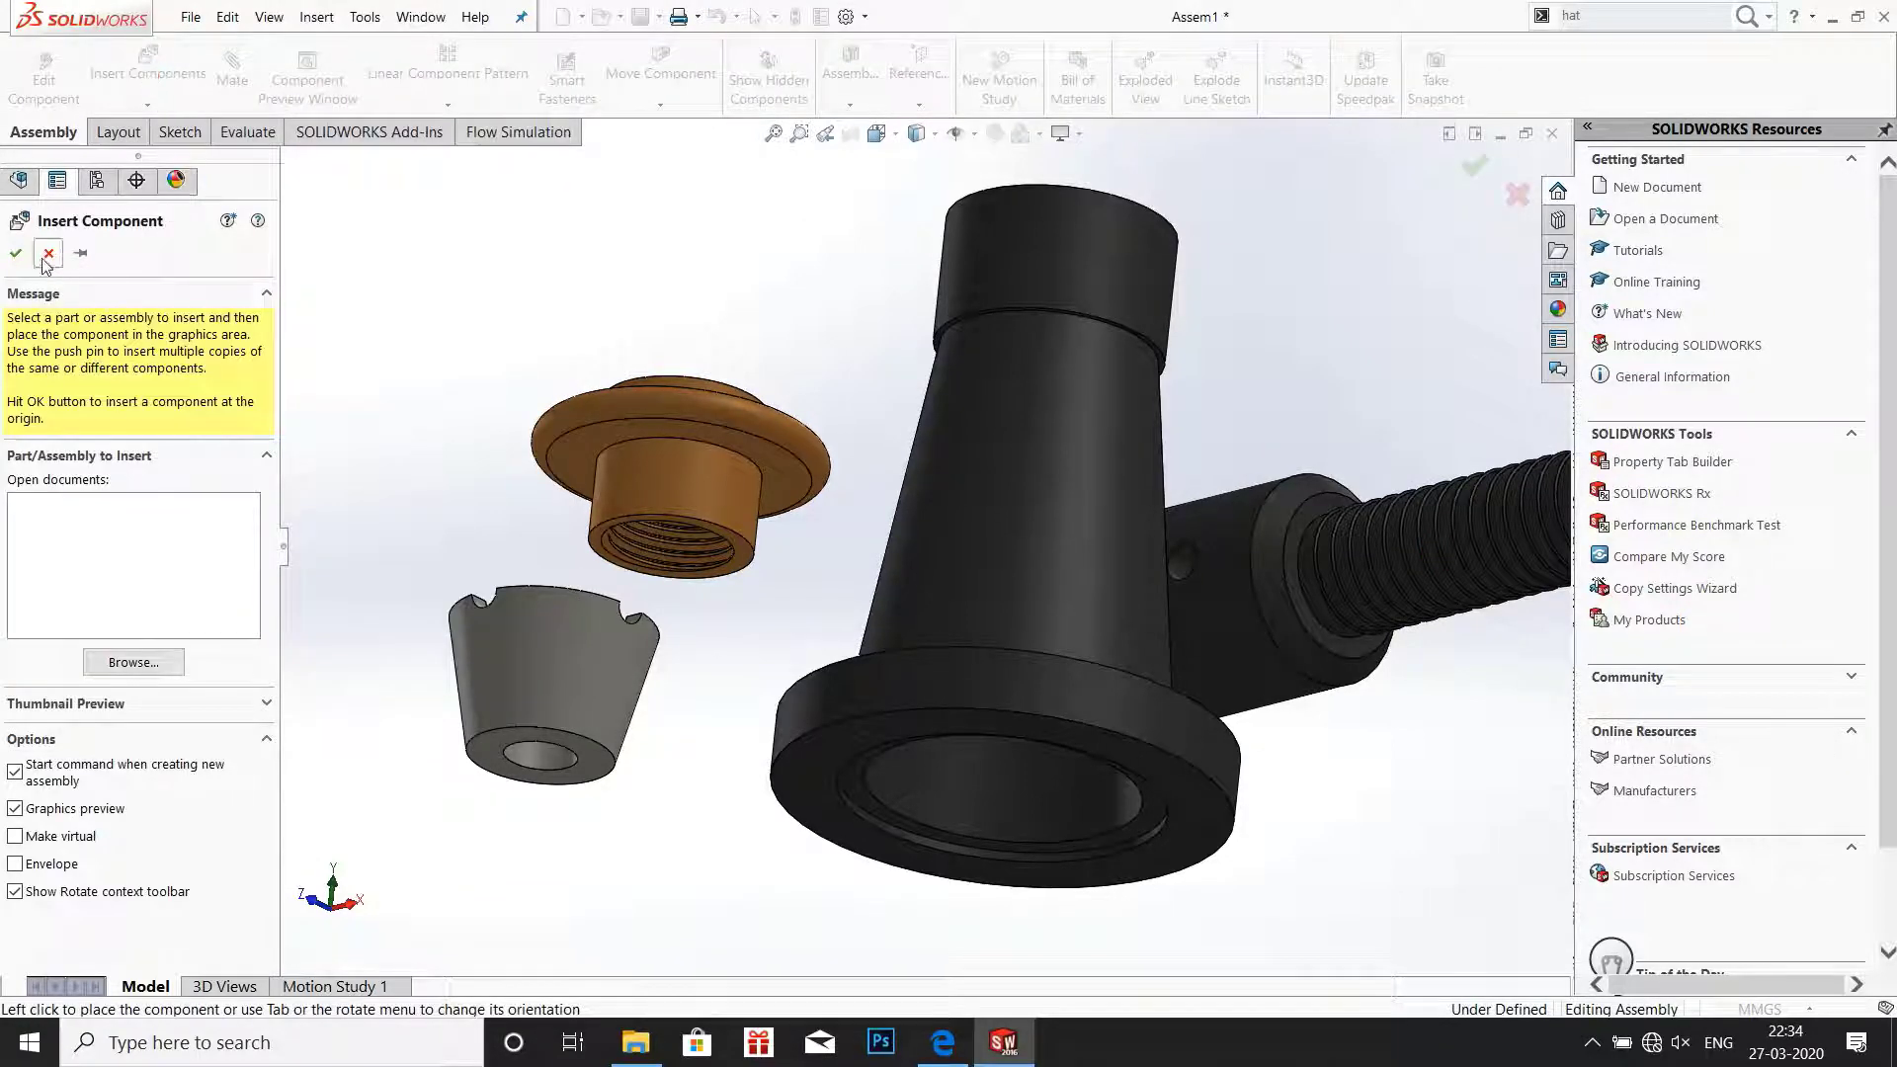
left_click(154, 661)
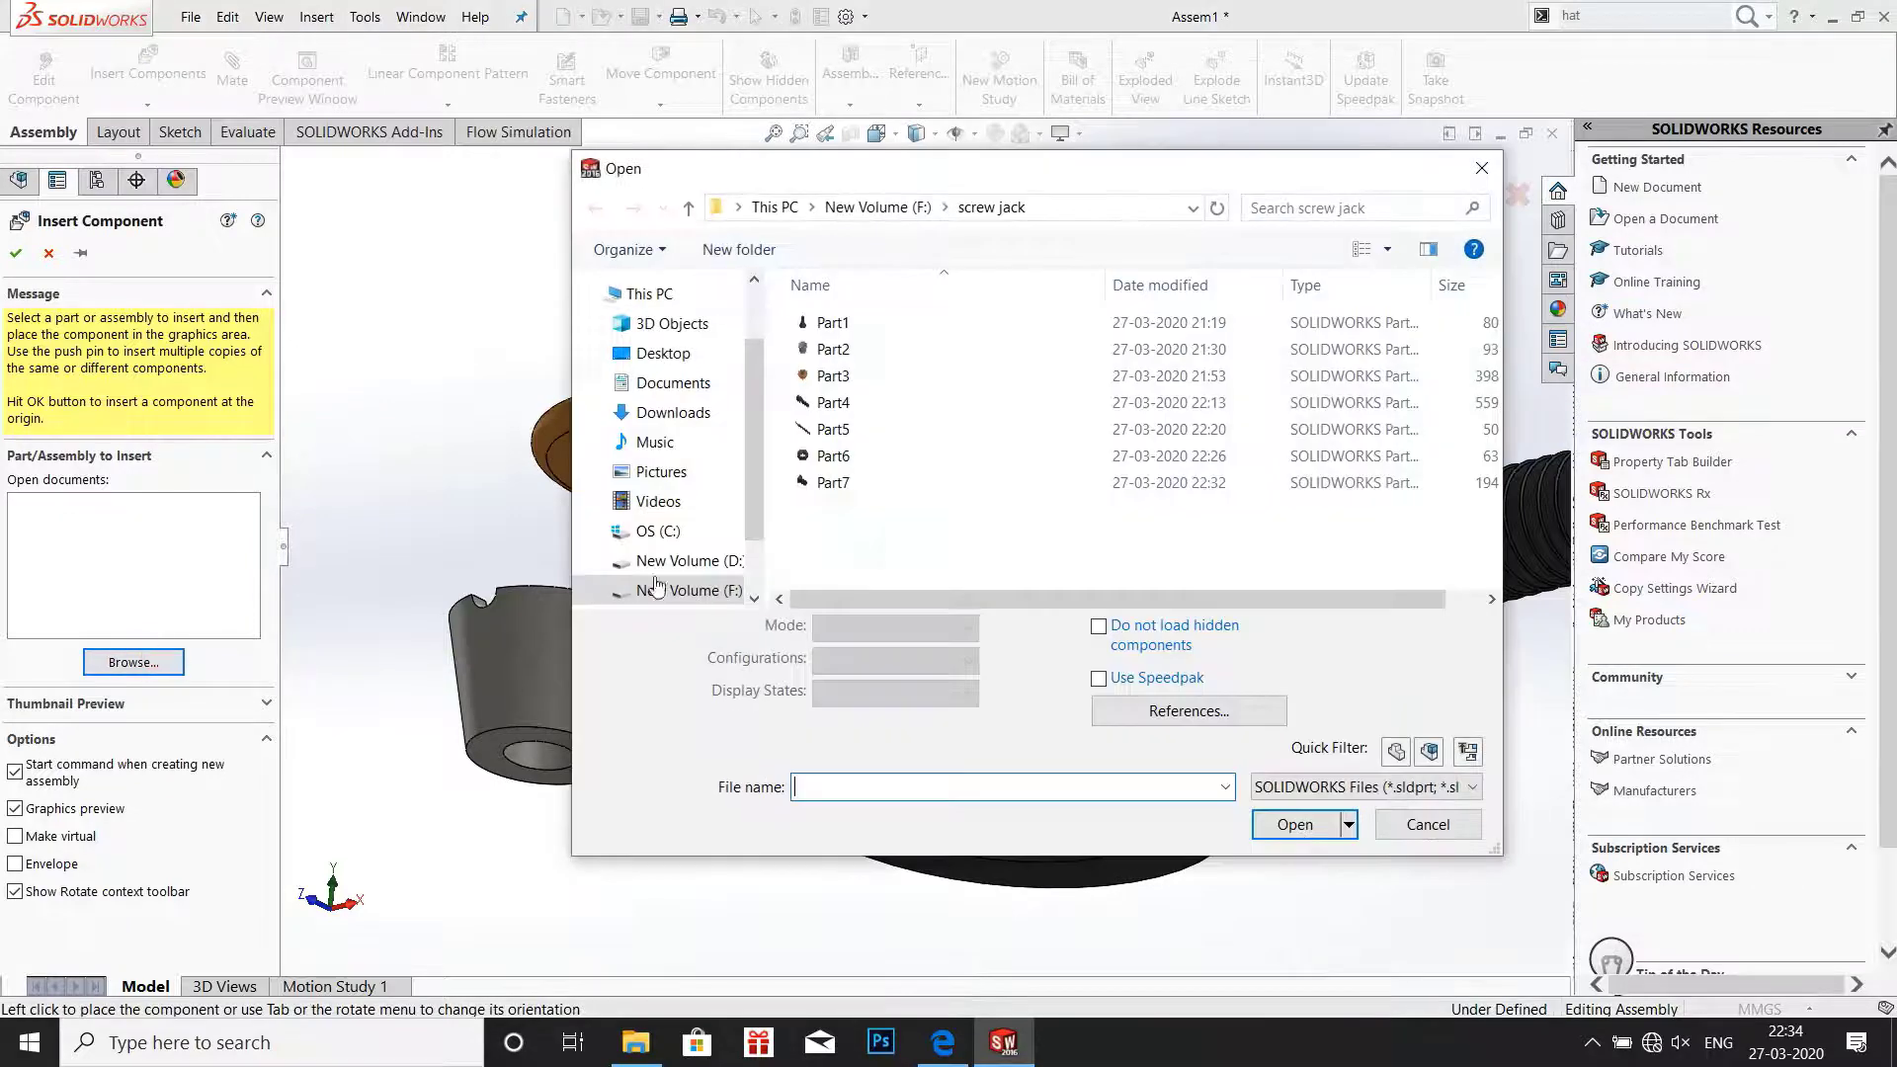
left_click(833, 429)
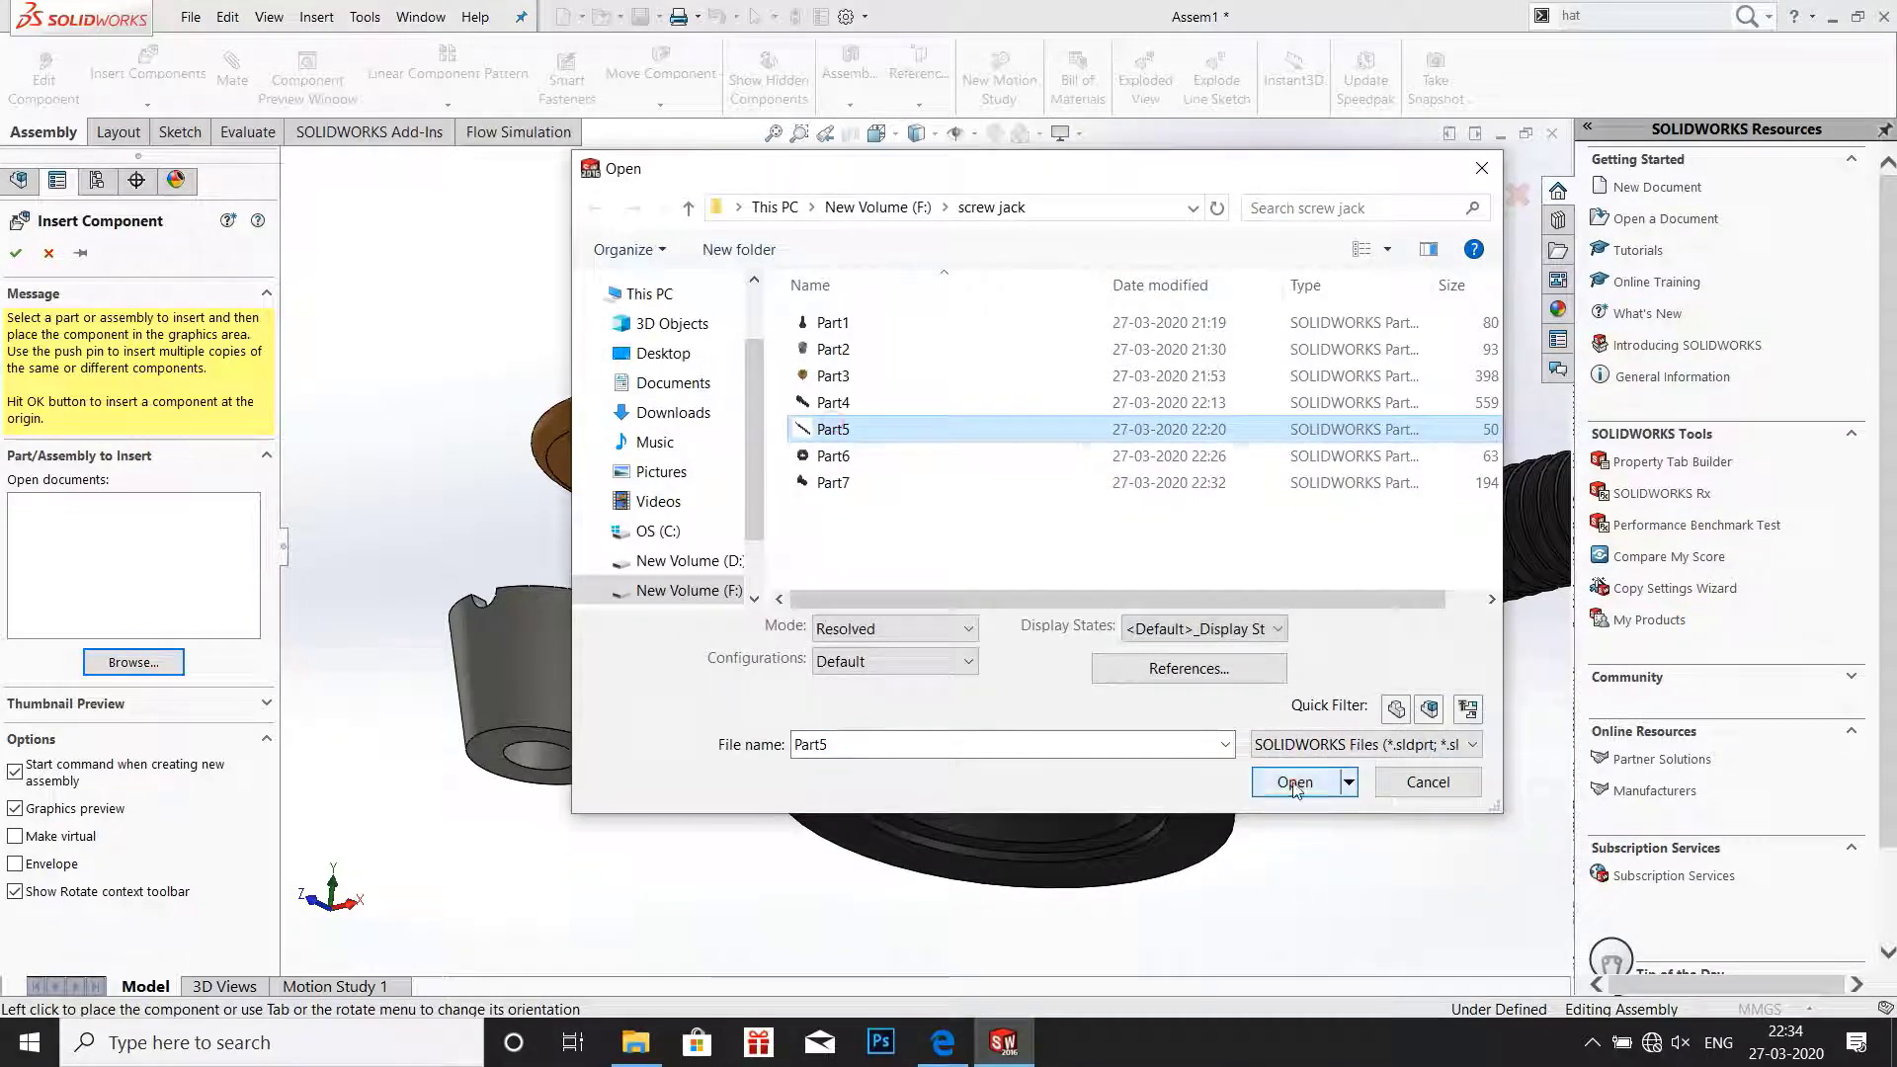
left_click(1292, 782)
left_click(710, 826)
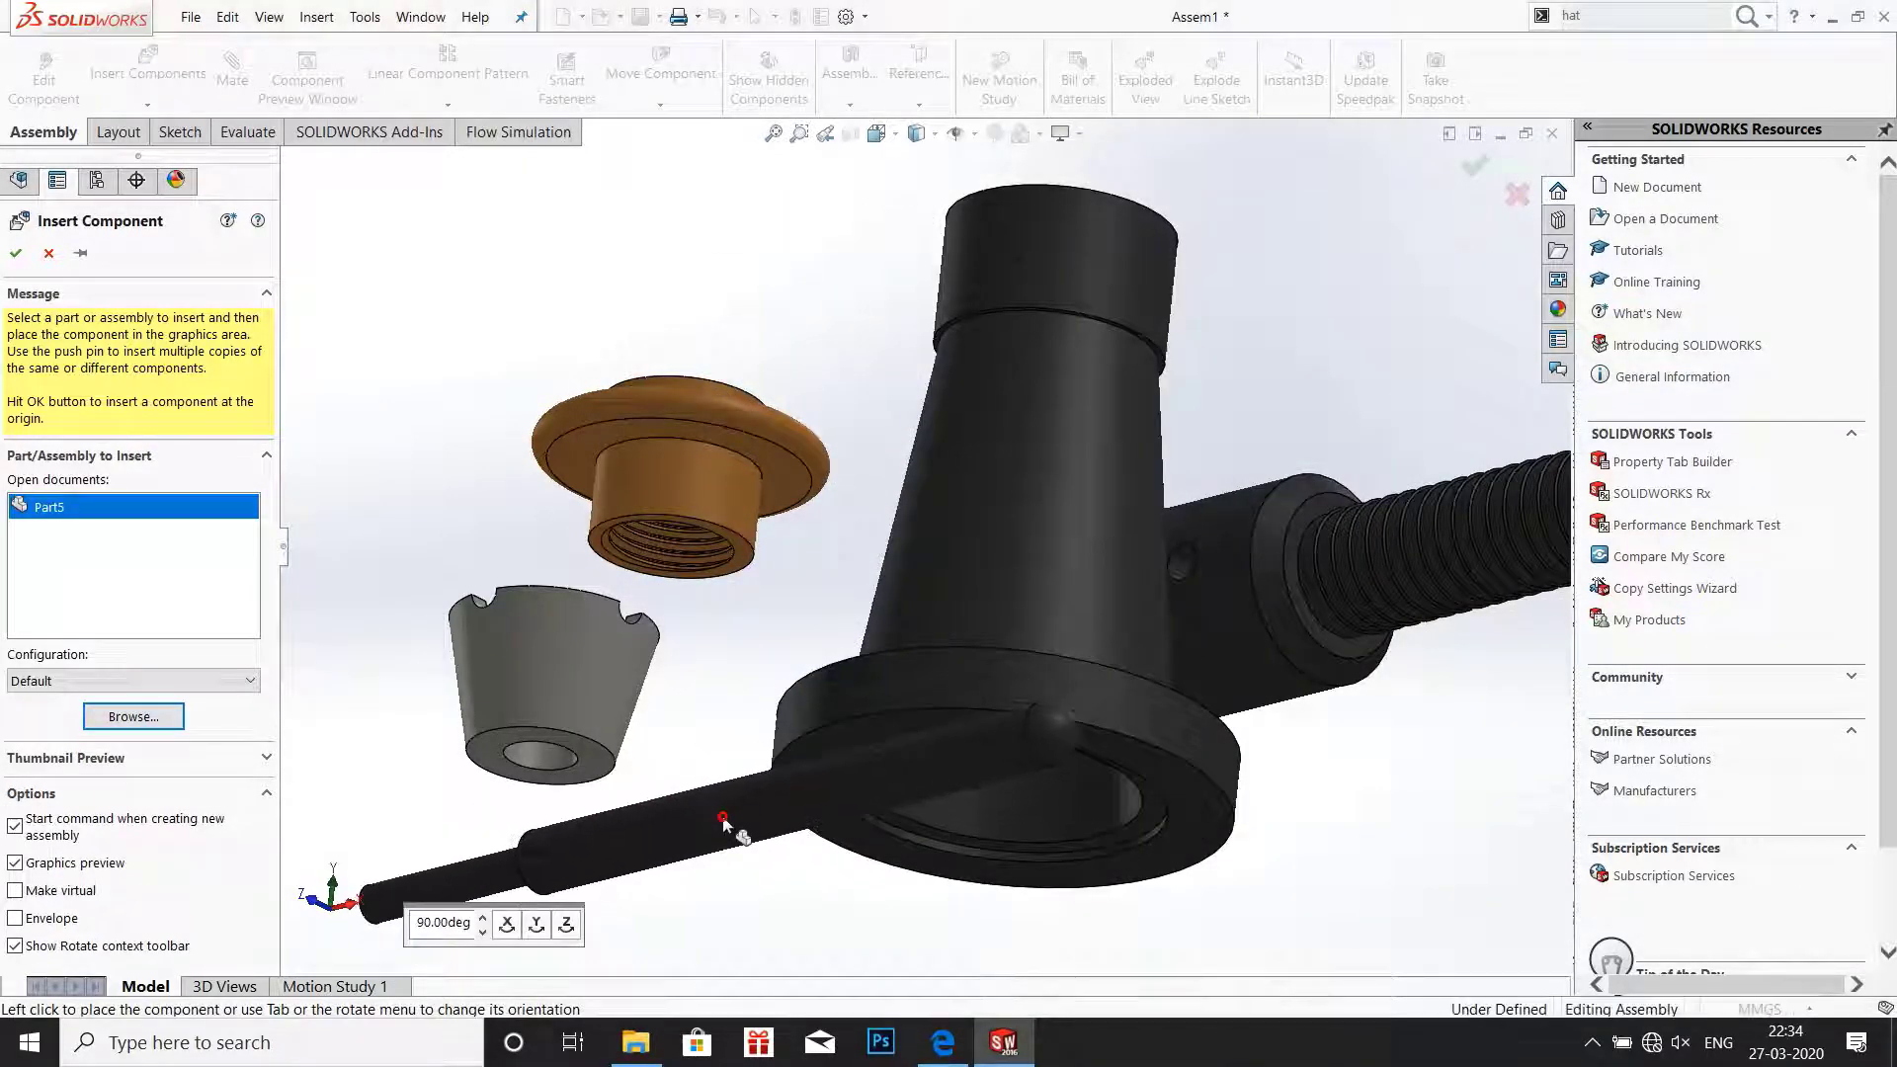
Insert the washer Part6 from the screw jack folder beside the orange nut.
left_click(147, 79)
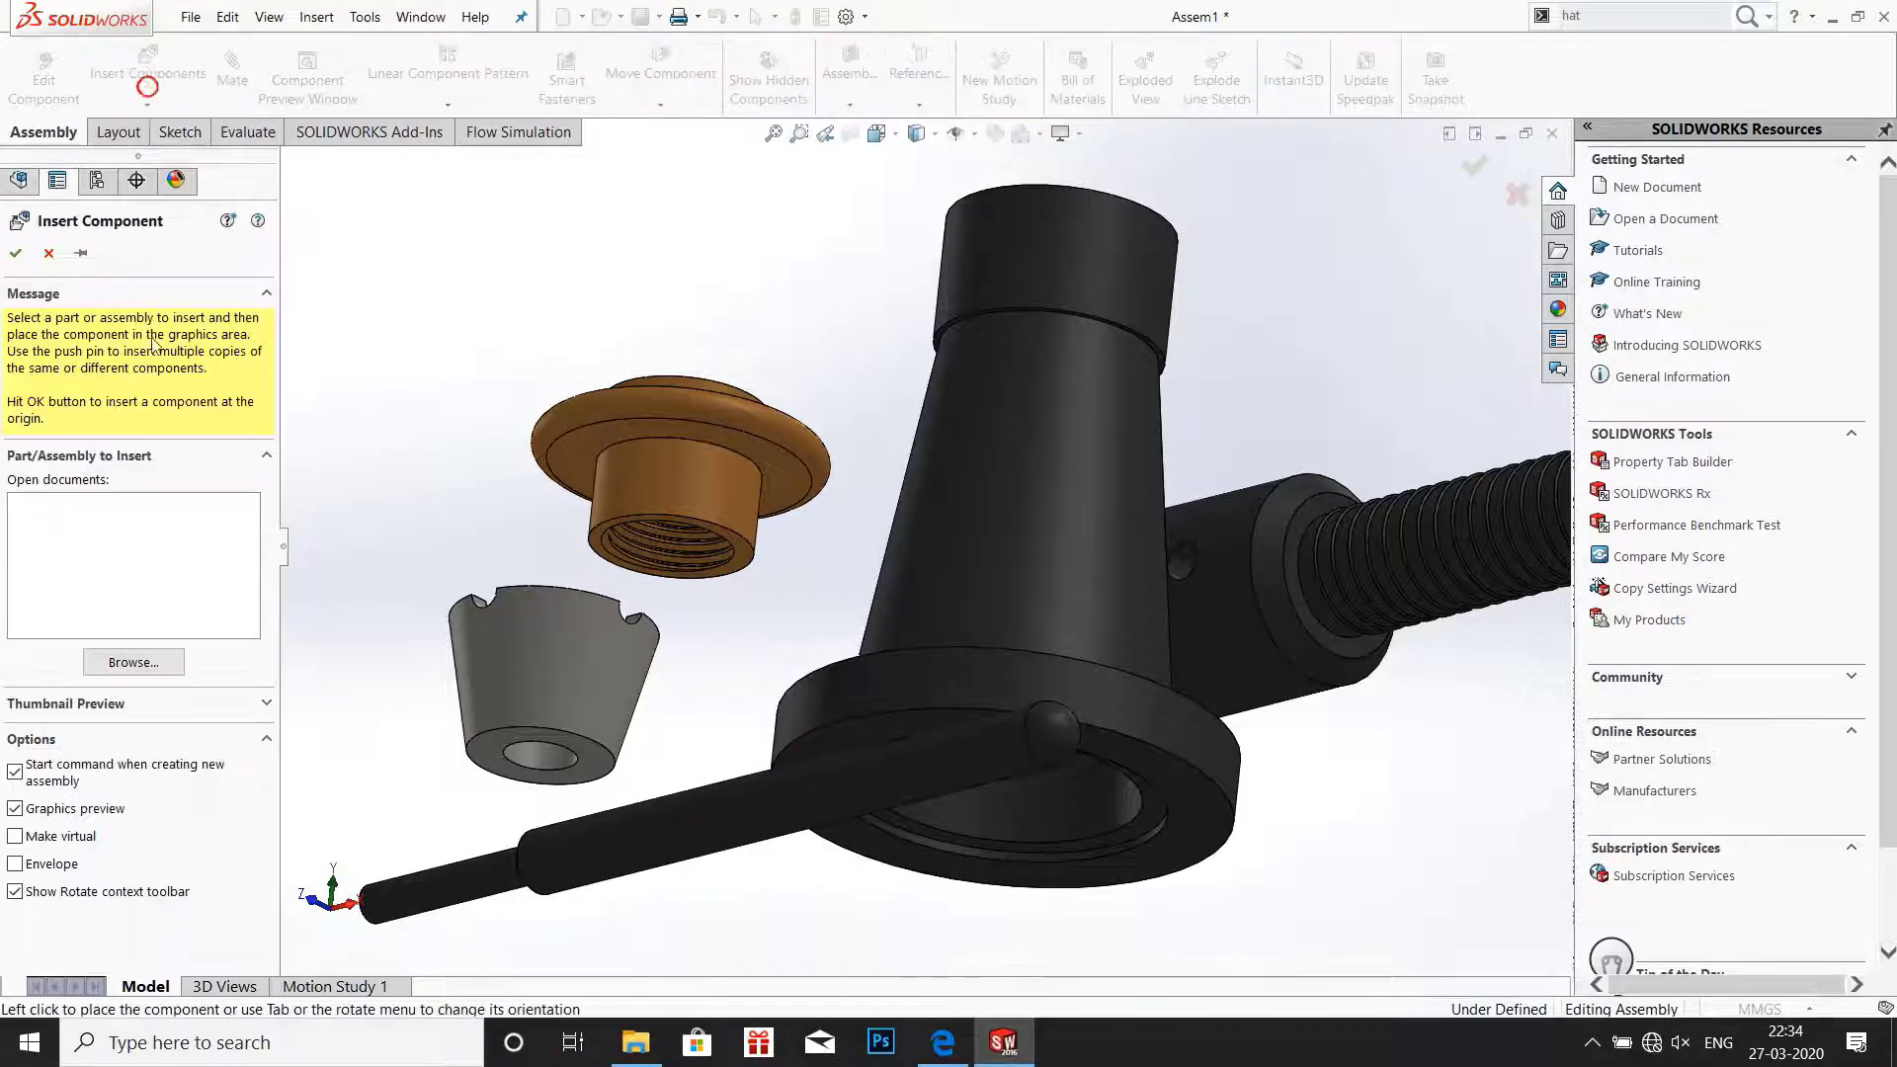
left_click(137, 669)
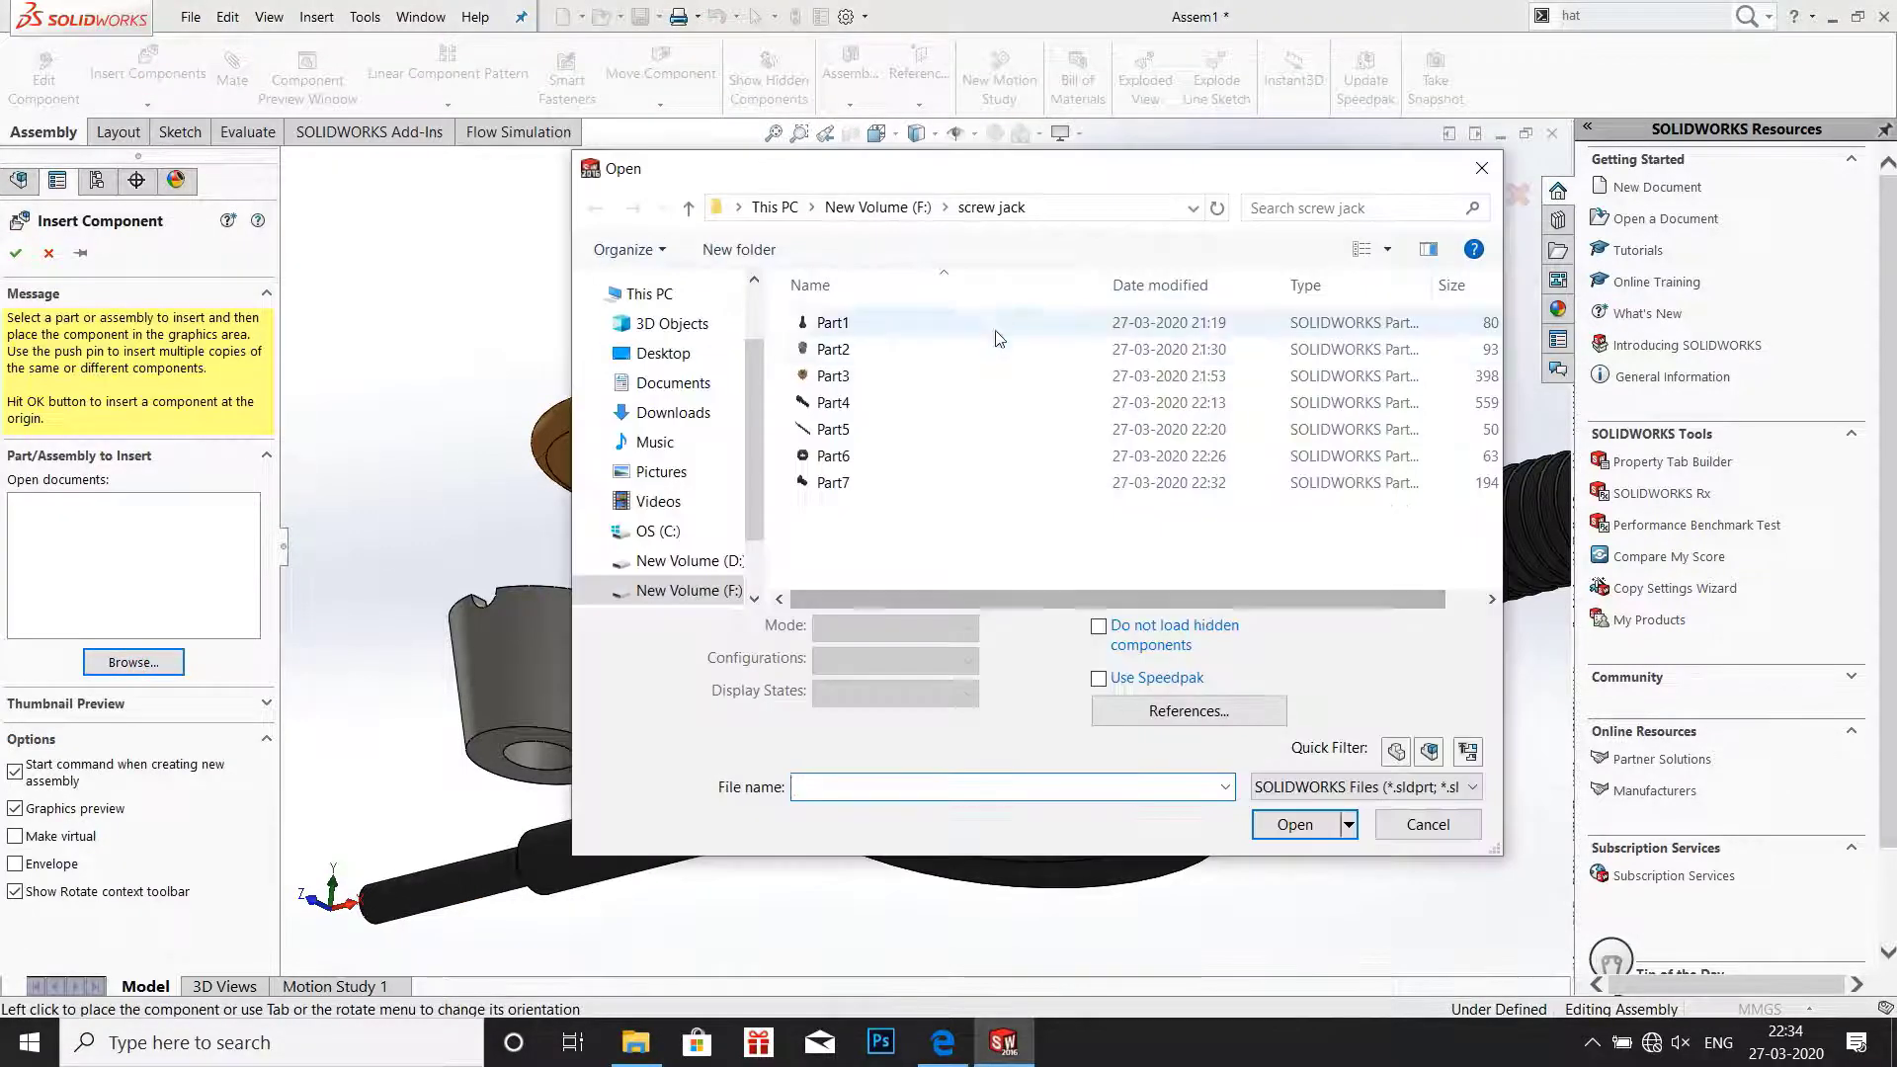
left_click(833, 457)
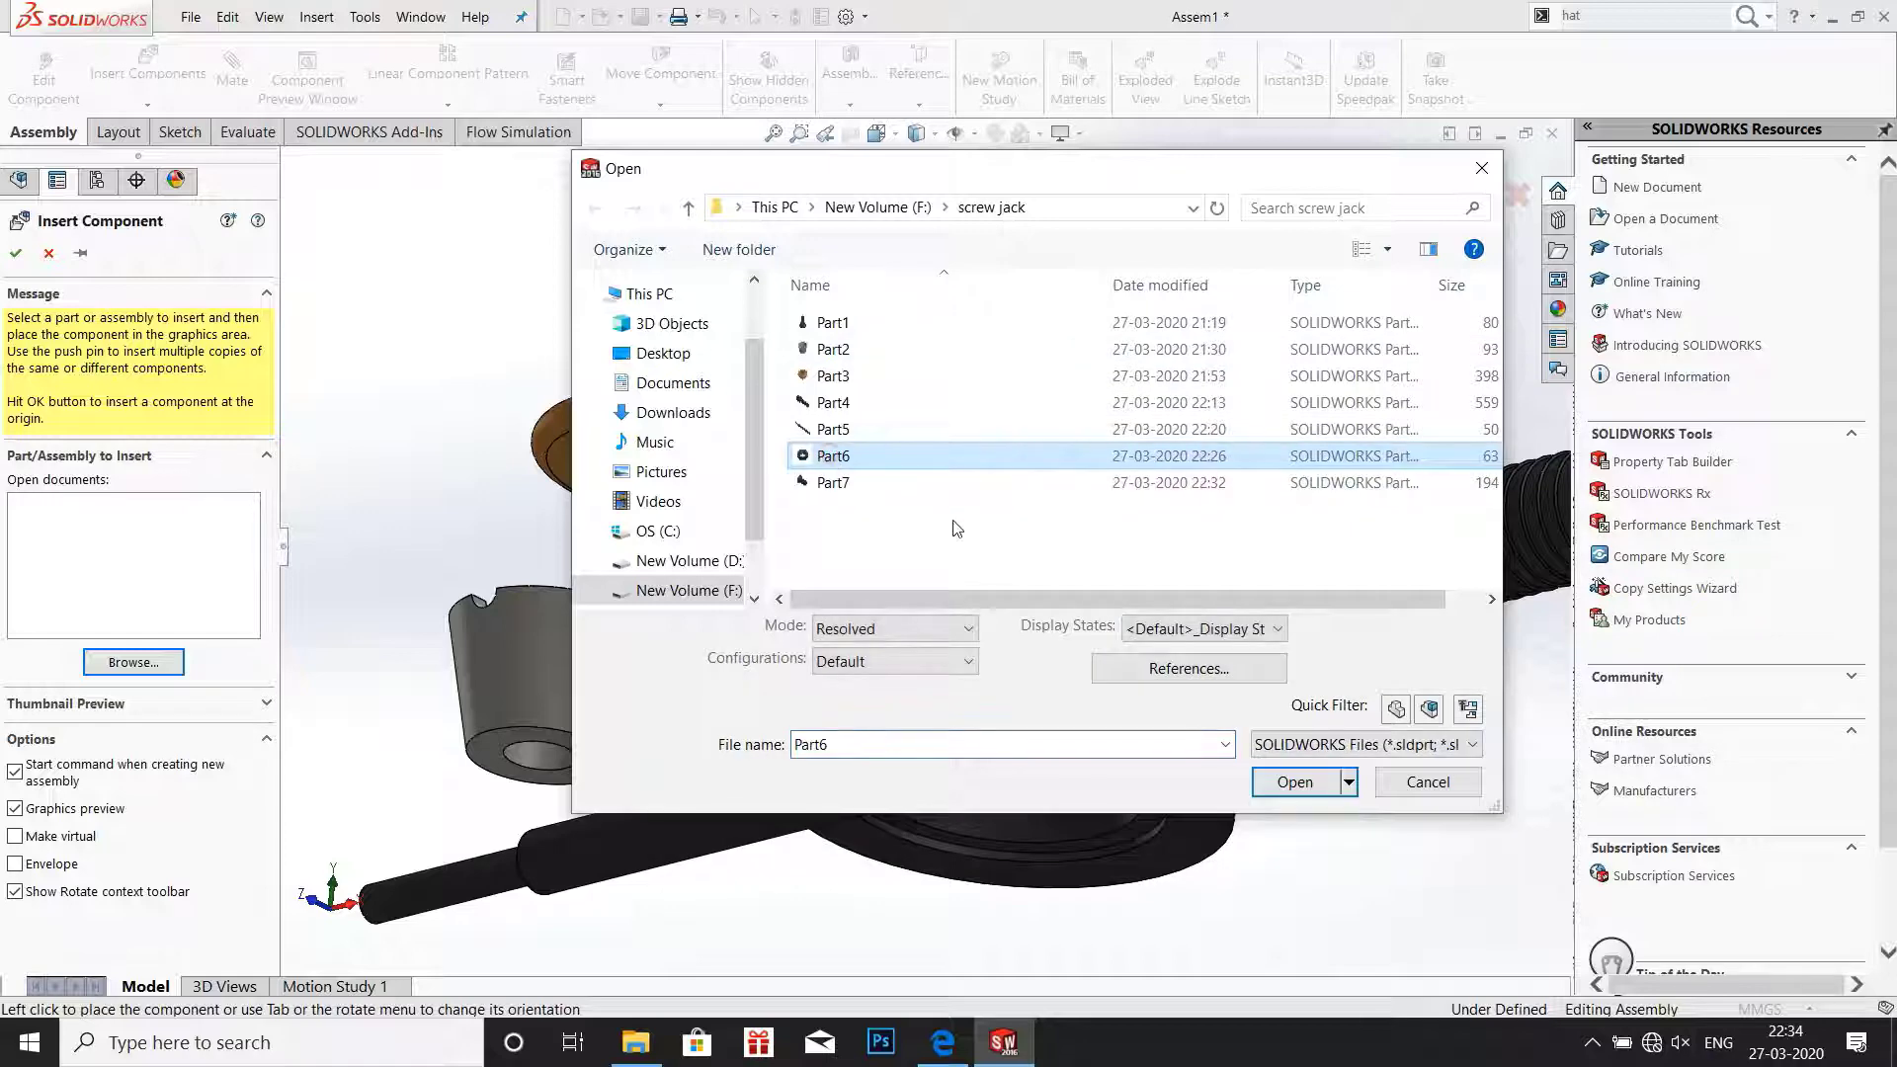
left_click_drag(871, 462, 1209, 930)
left_click(1264, 785)
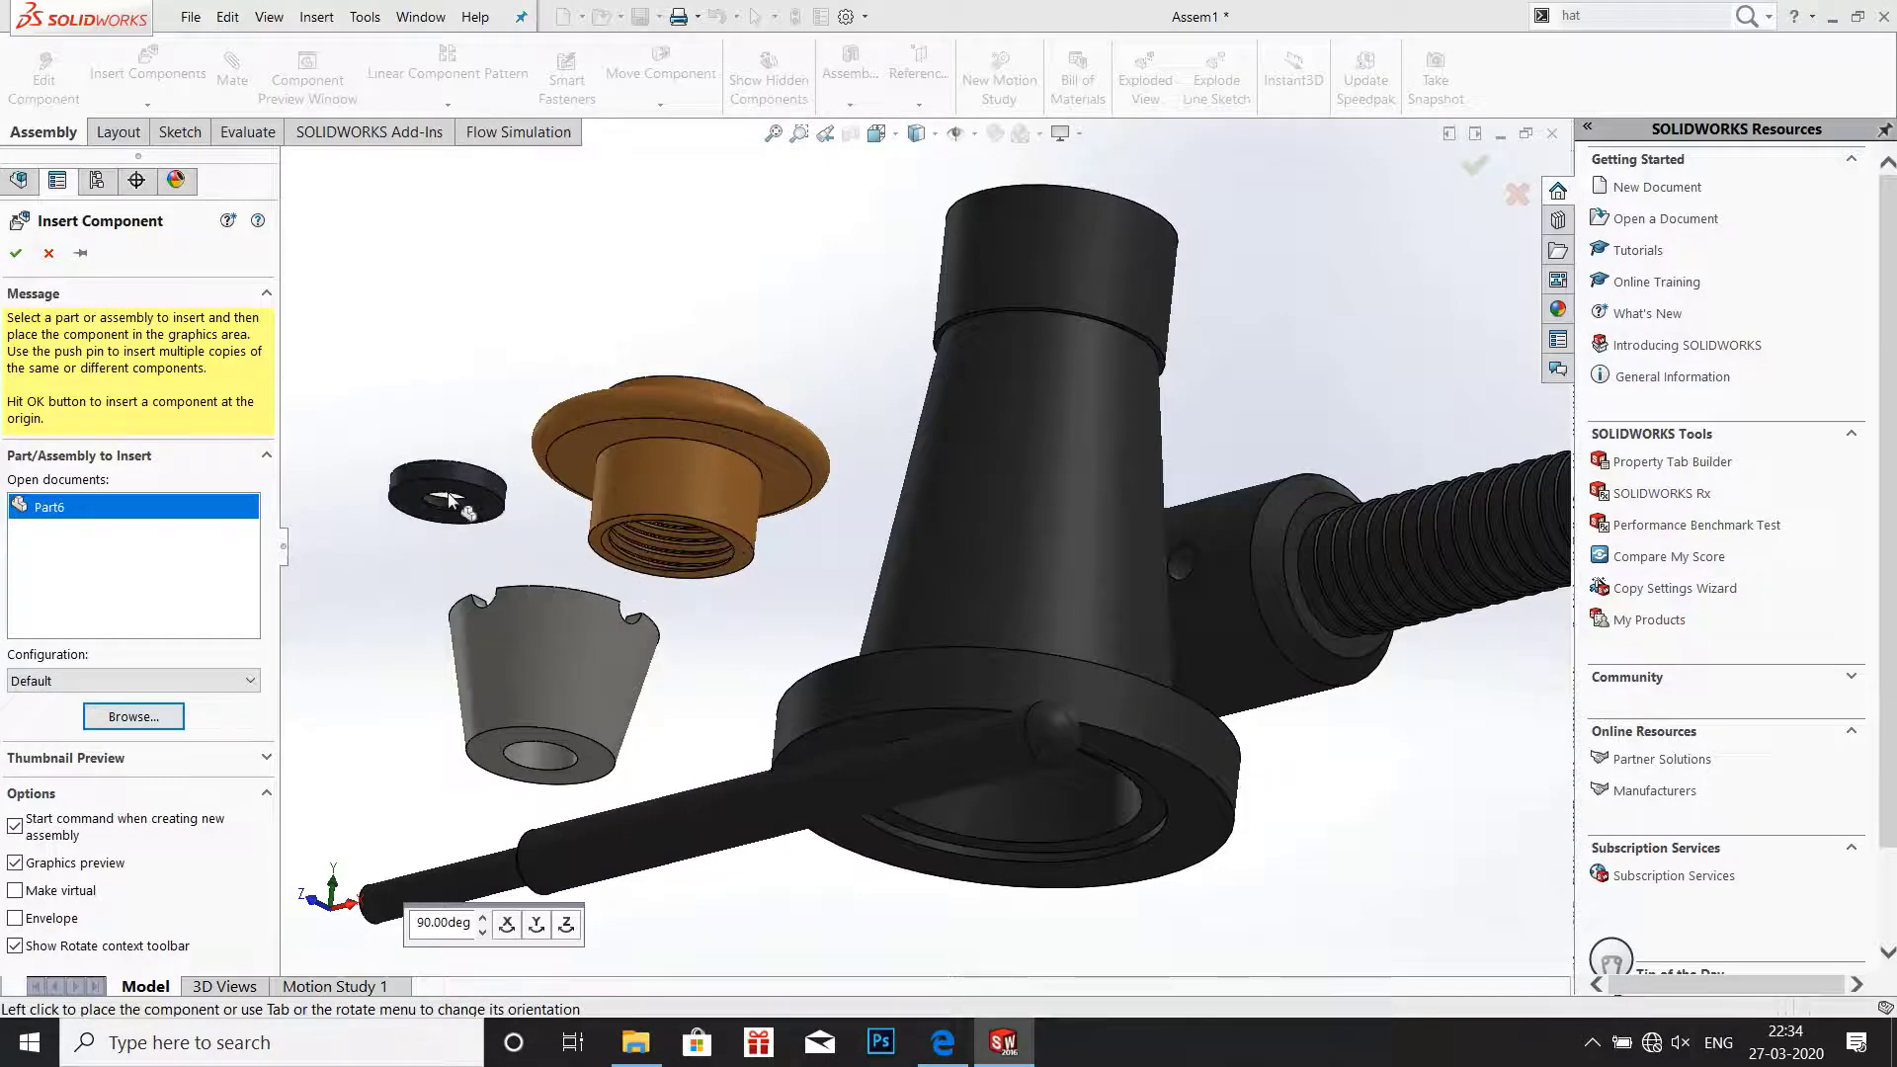
left_click(450, 499)
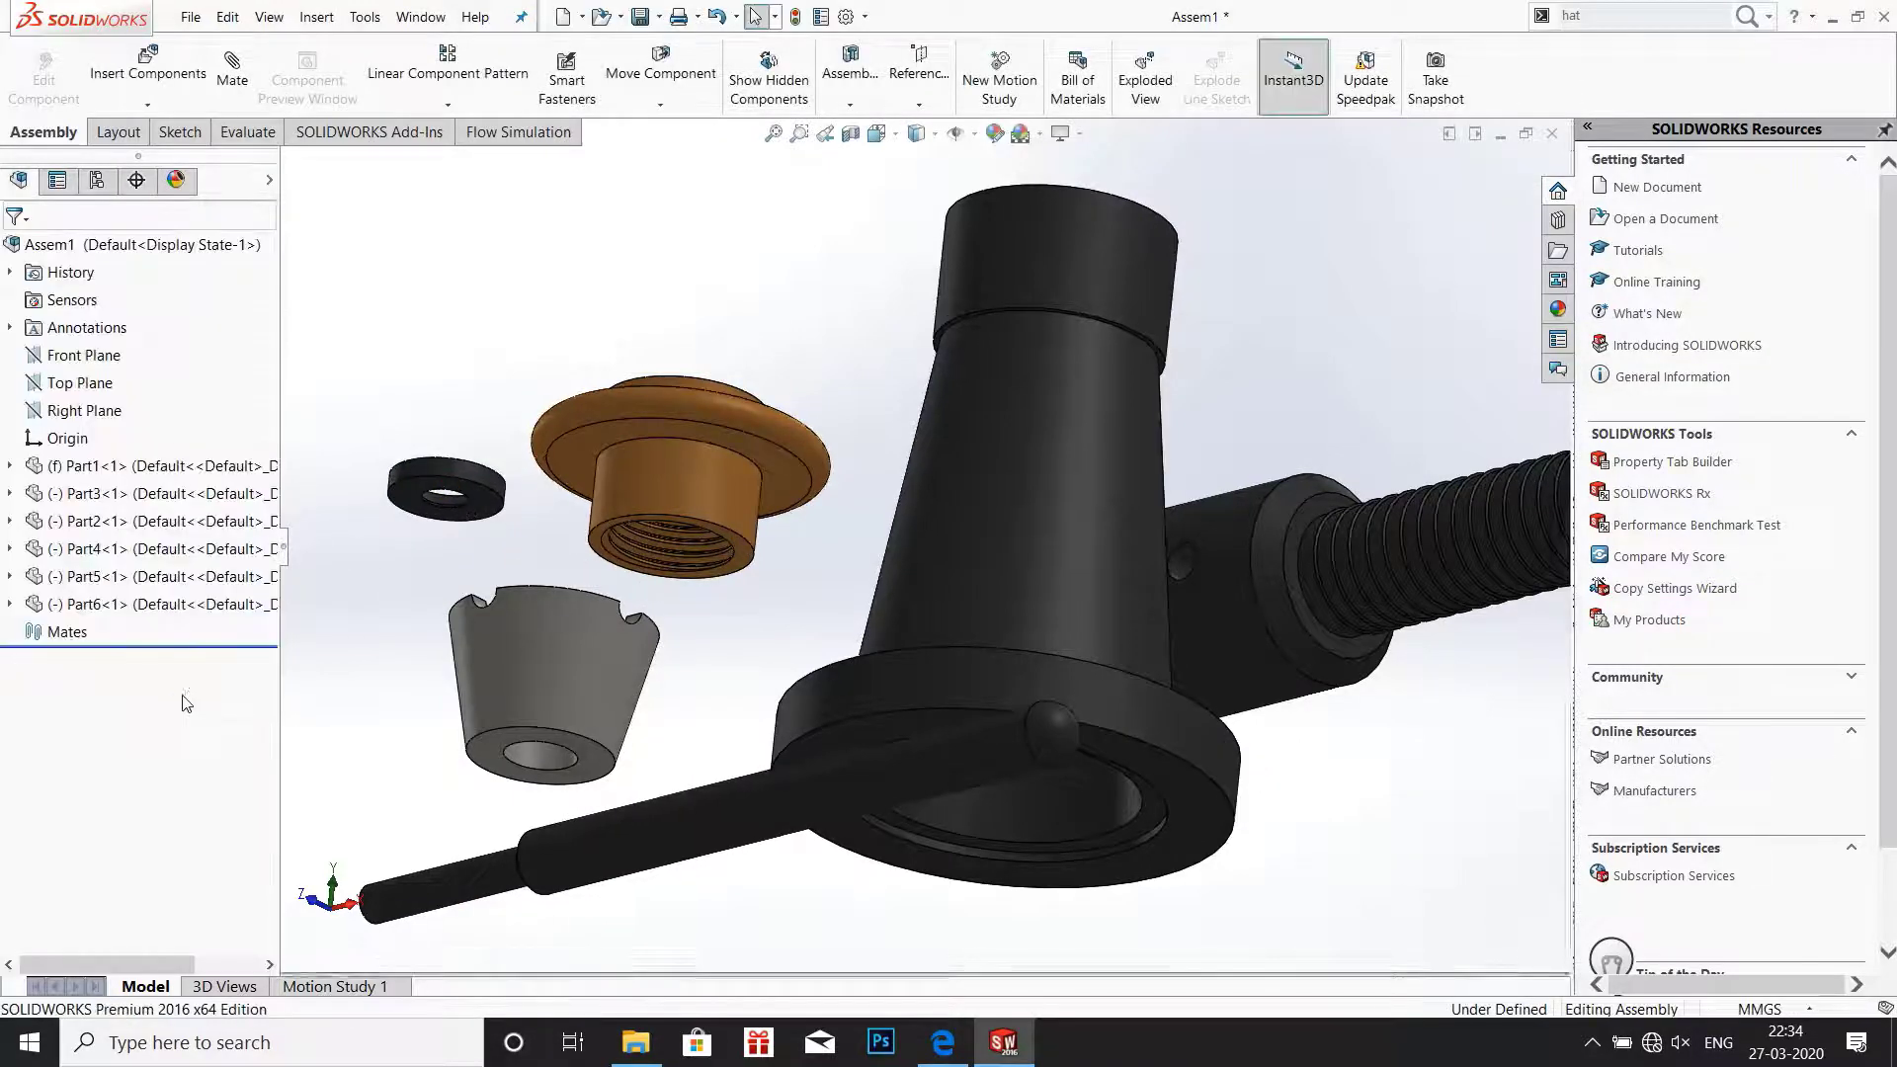
Insert the small countersunk screw Part7 from the screw jack folder next to the body's base flange.
left_click(148, 61)
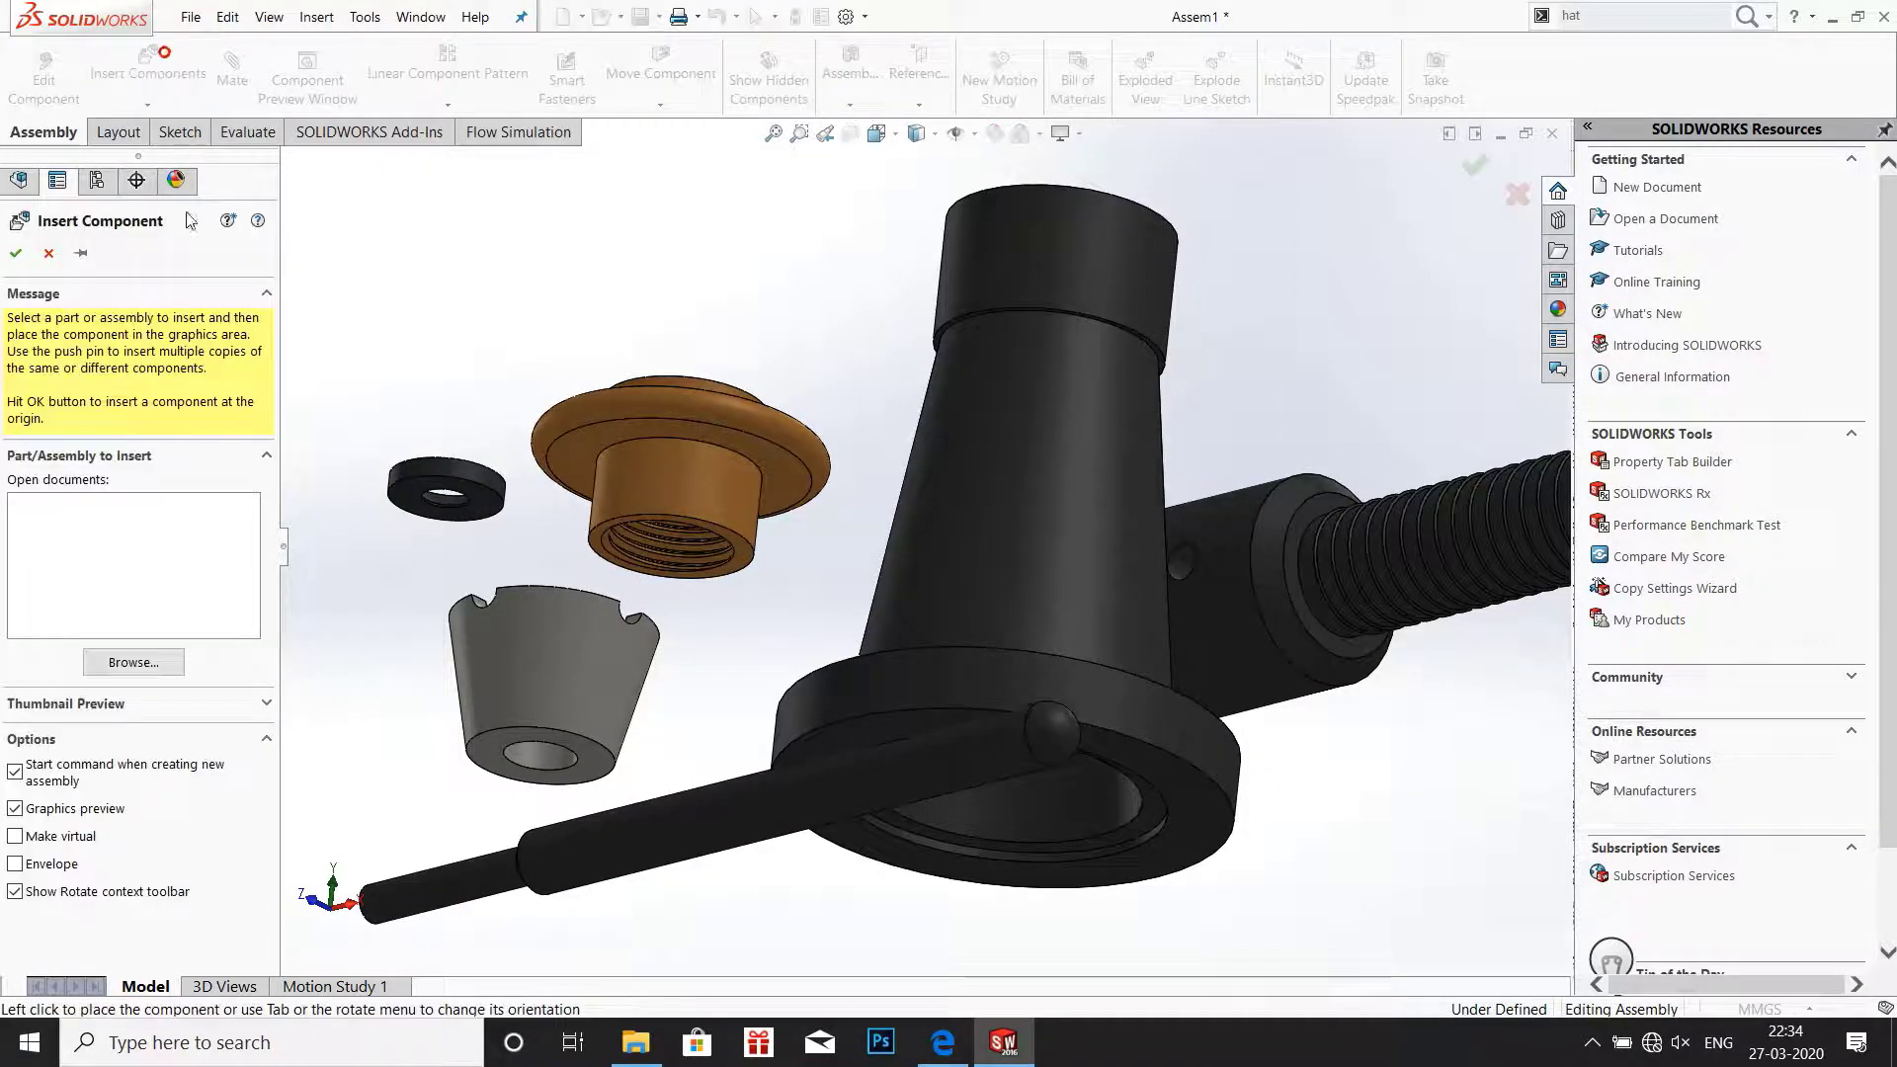
left_click(151, 660)
left_click(833, 482)
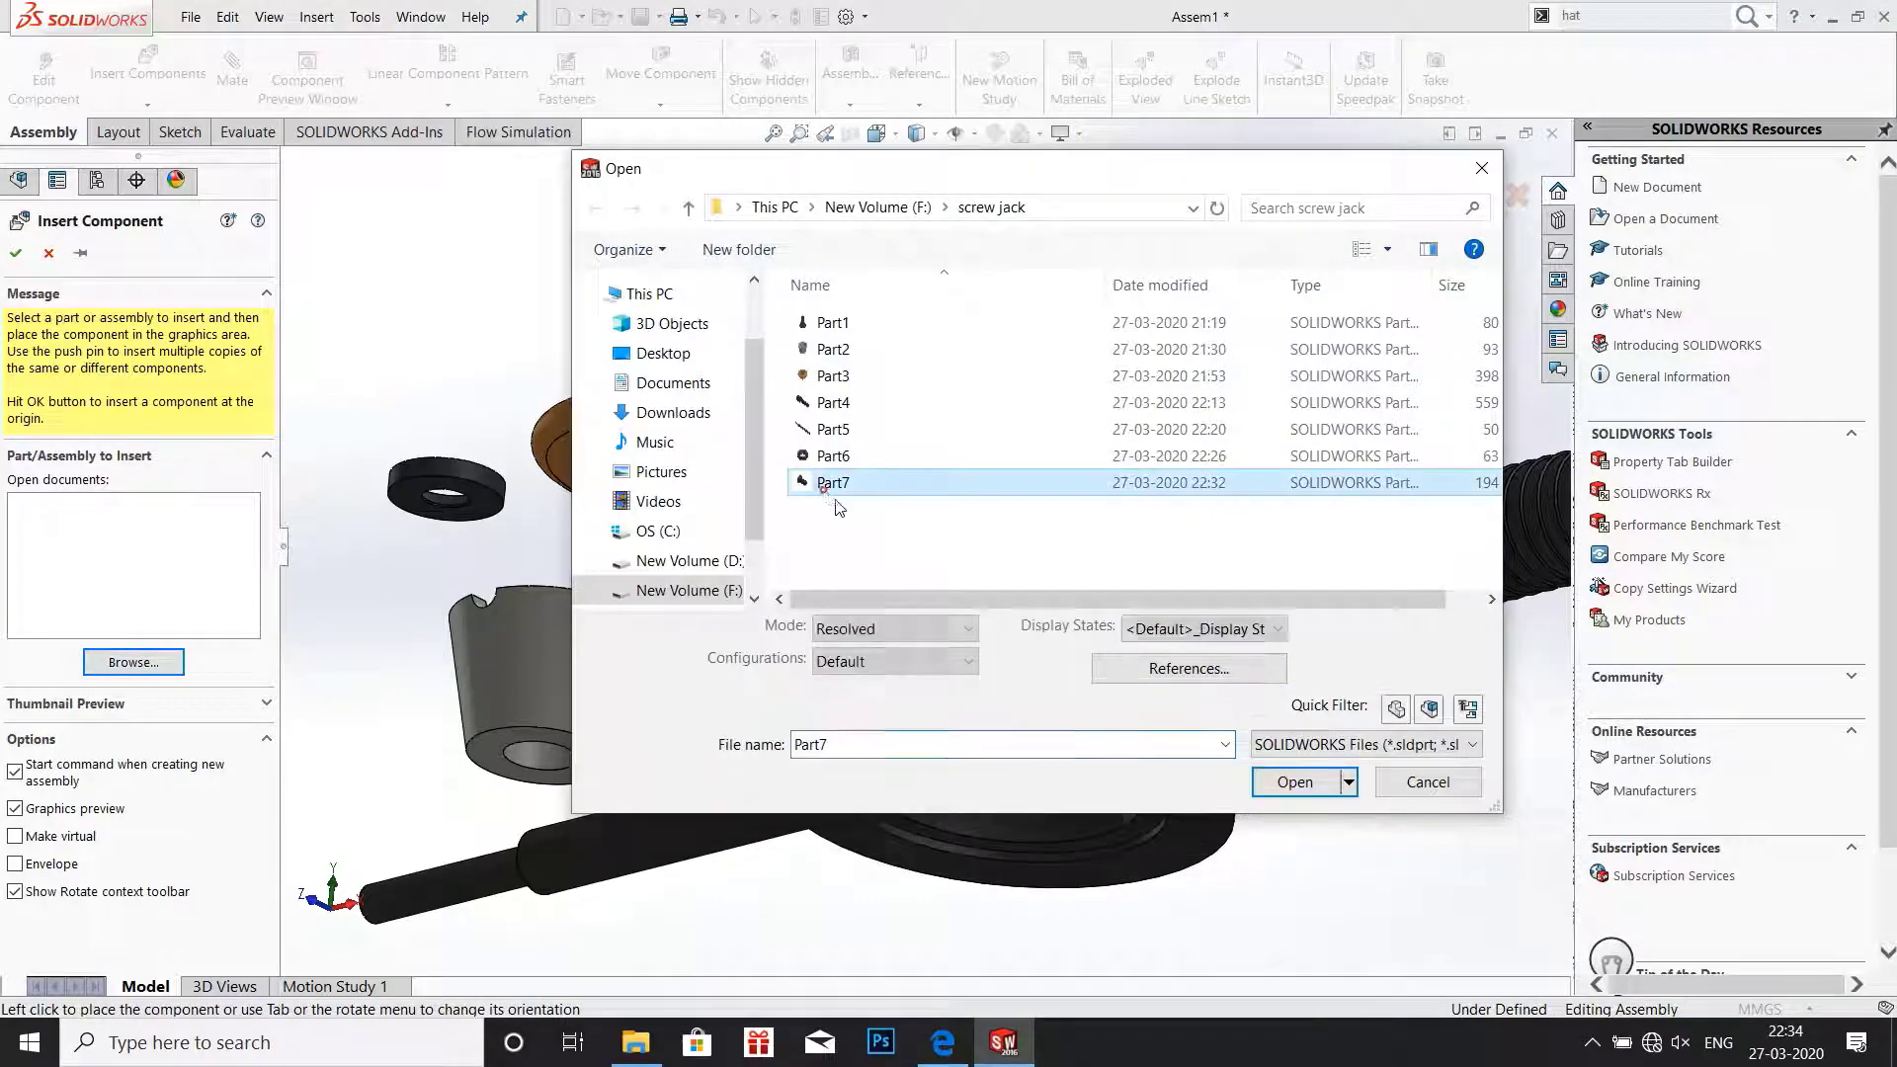
left_click(1302, 824)
left_click(1307, 819)
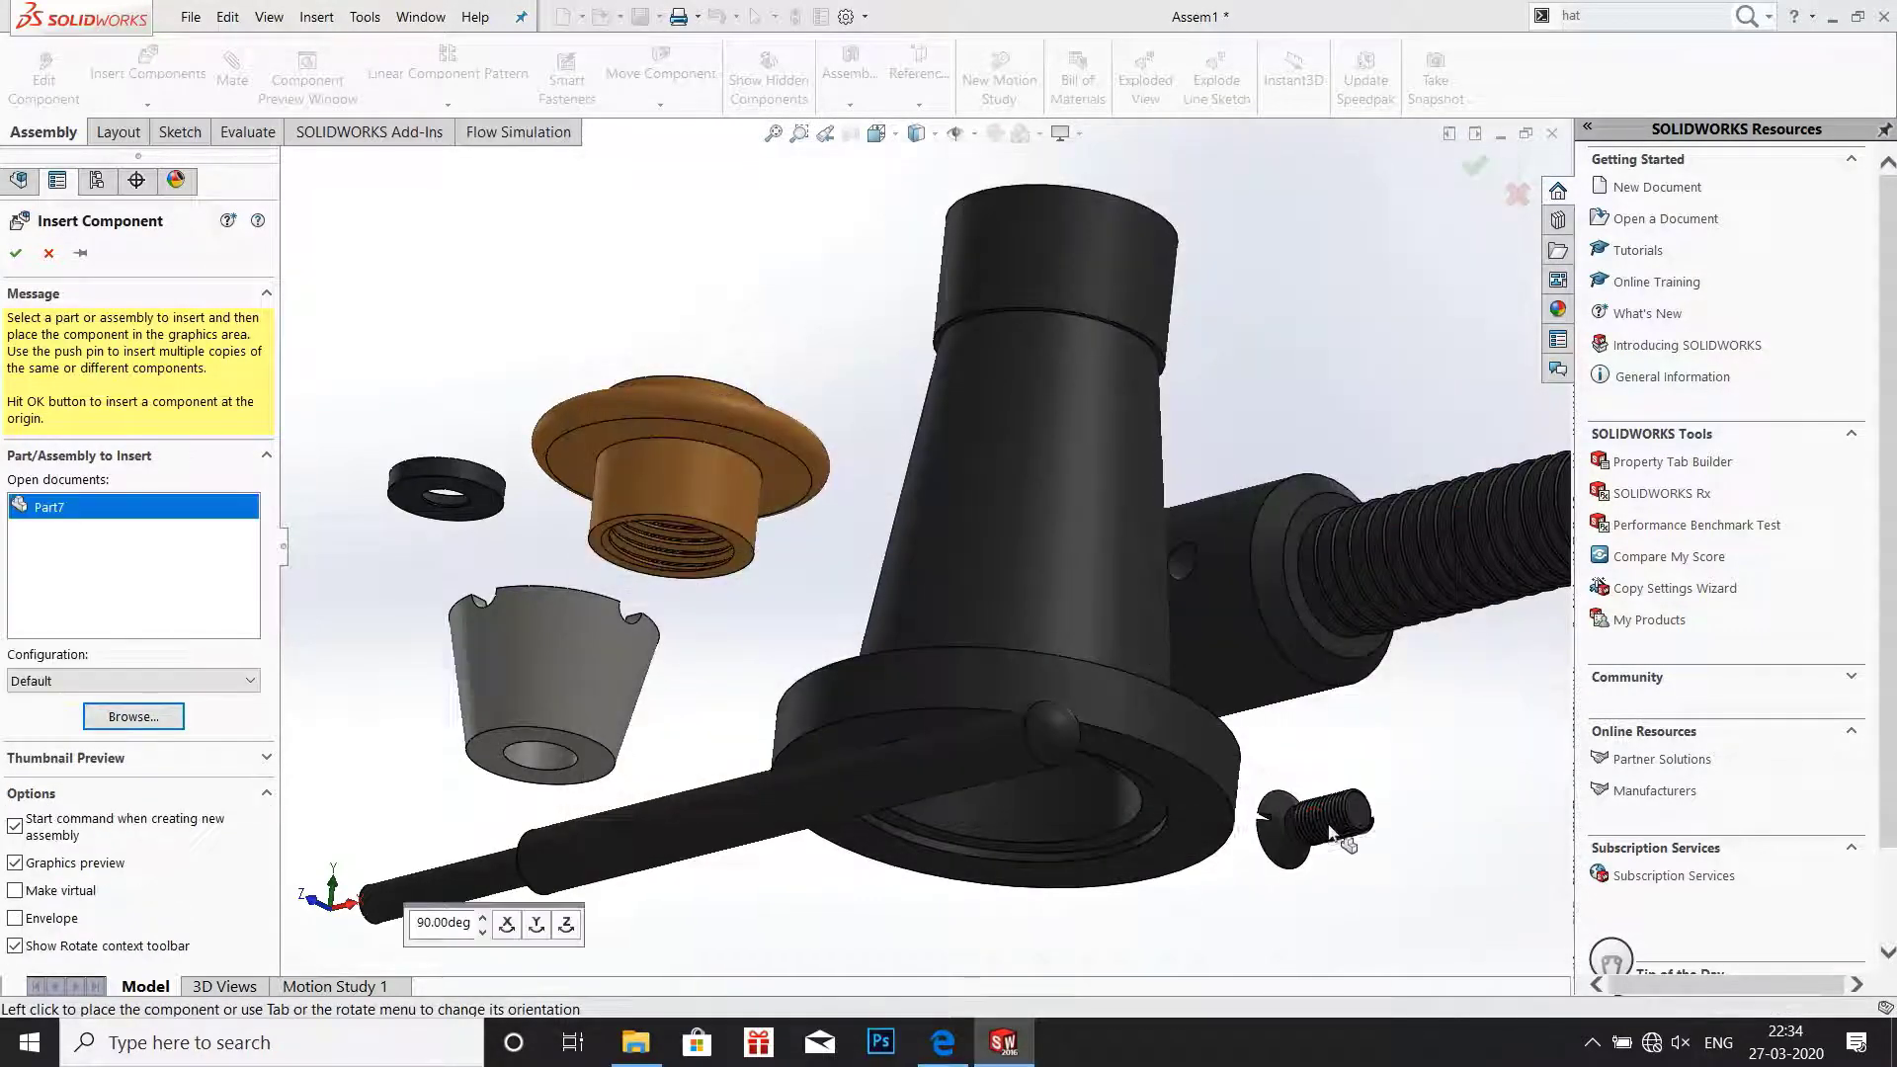
Spread the handle bar, cup, washer and orange nut apart from each other and away from the body.
scroll(1099, 518, "up", 2)
scroll(1099, 514, "up", 2)
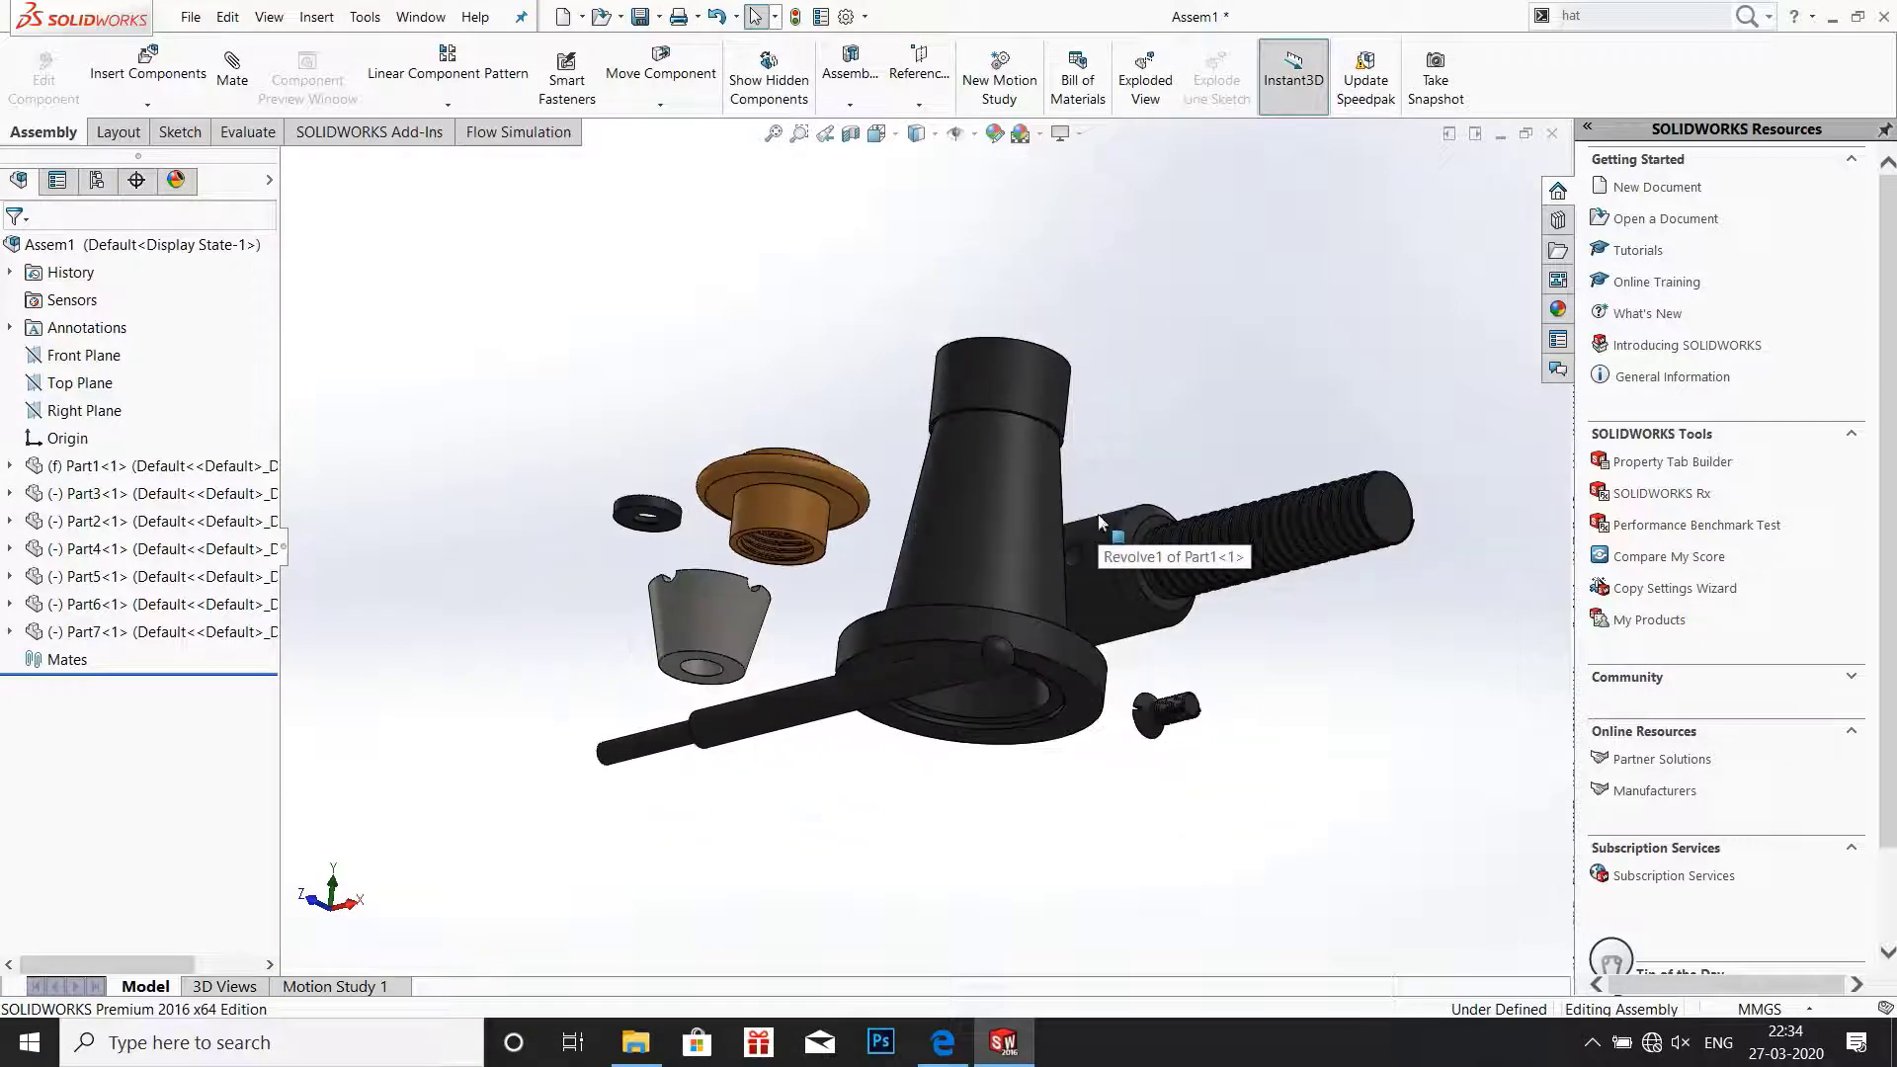
middle_click_drag(1099, 514, 702, 672)
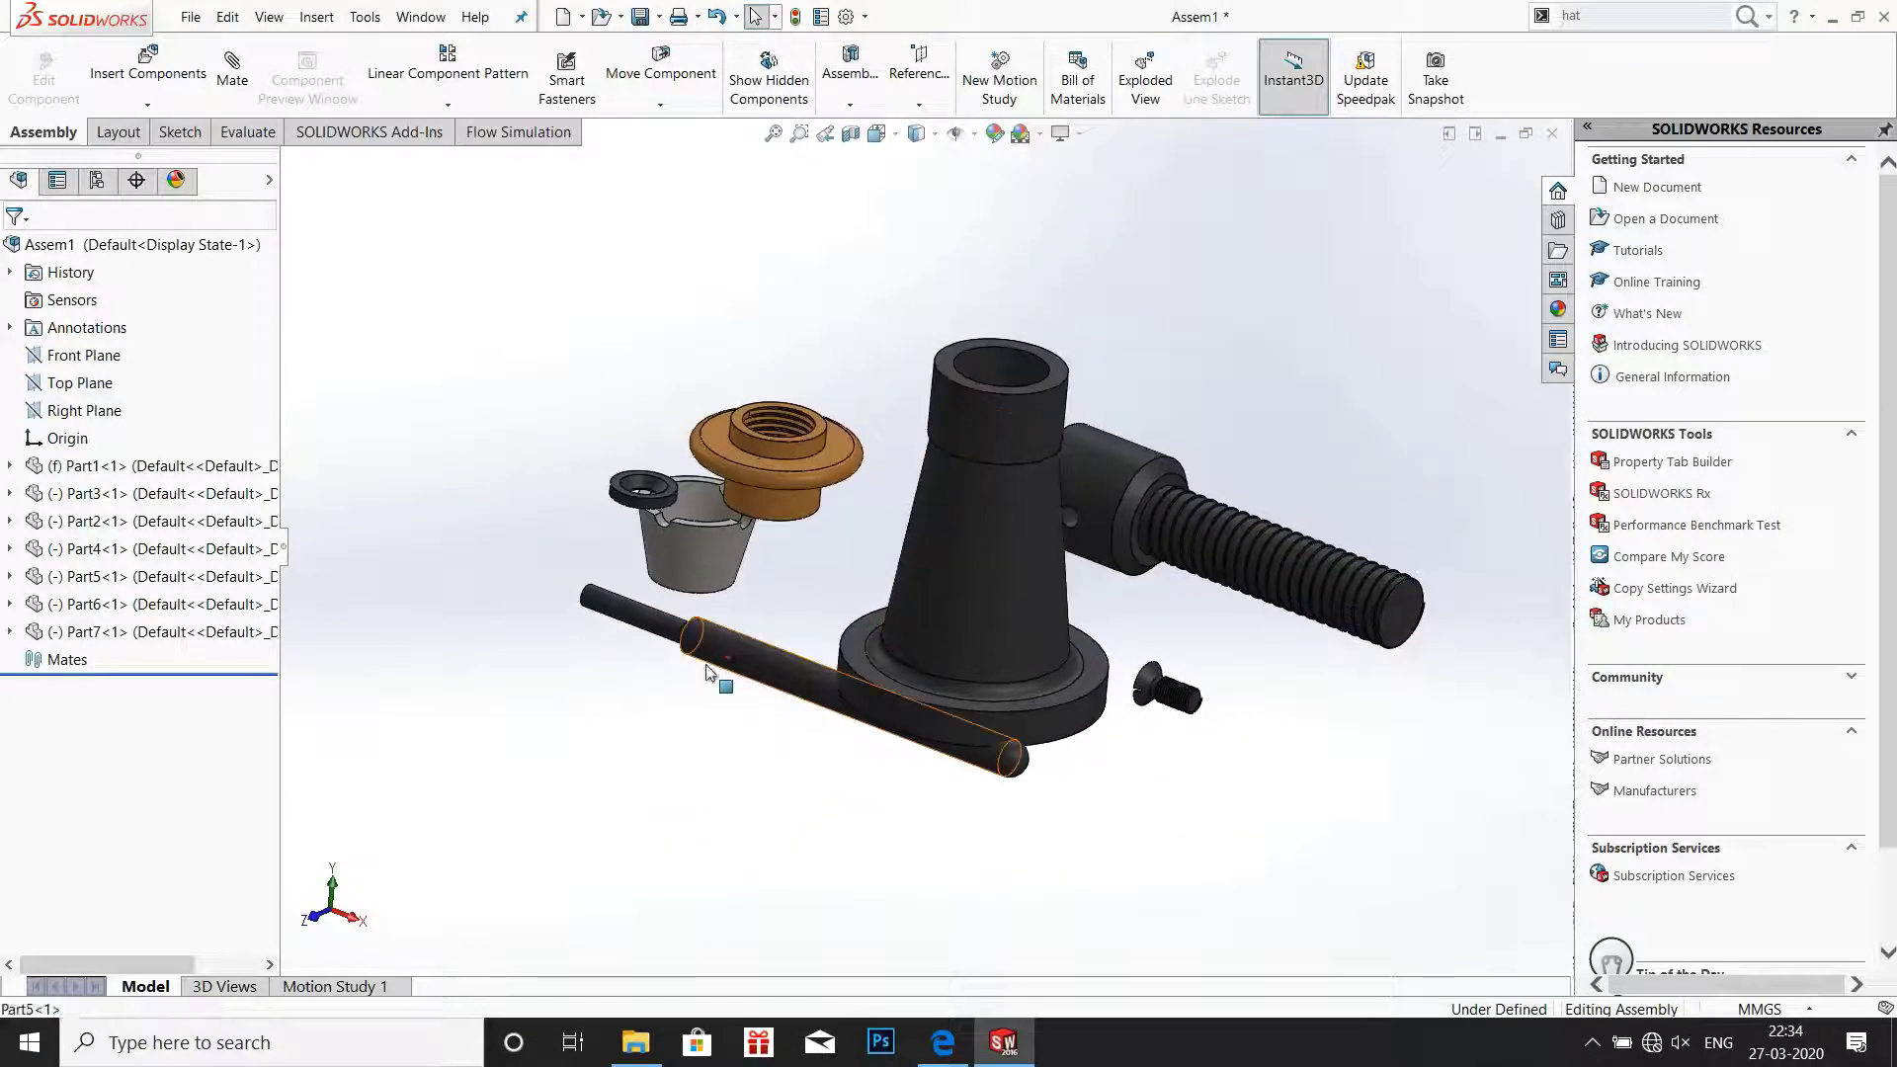
left_click_drag(709, 665, 438, 818)
left_click_drag(694, 544, 546, 668)
left_click_drag(648, 513, 475, 544)
left_click_drag(762, 484, 623, 504)
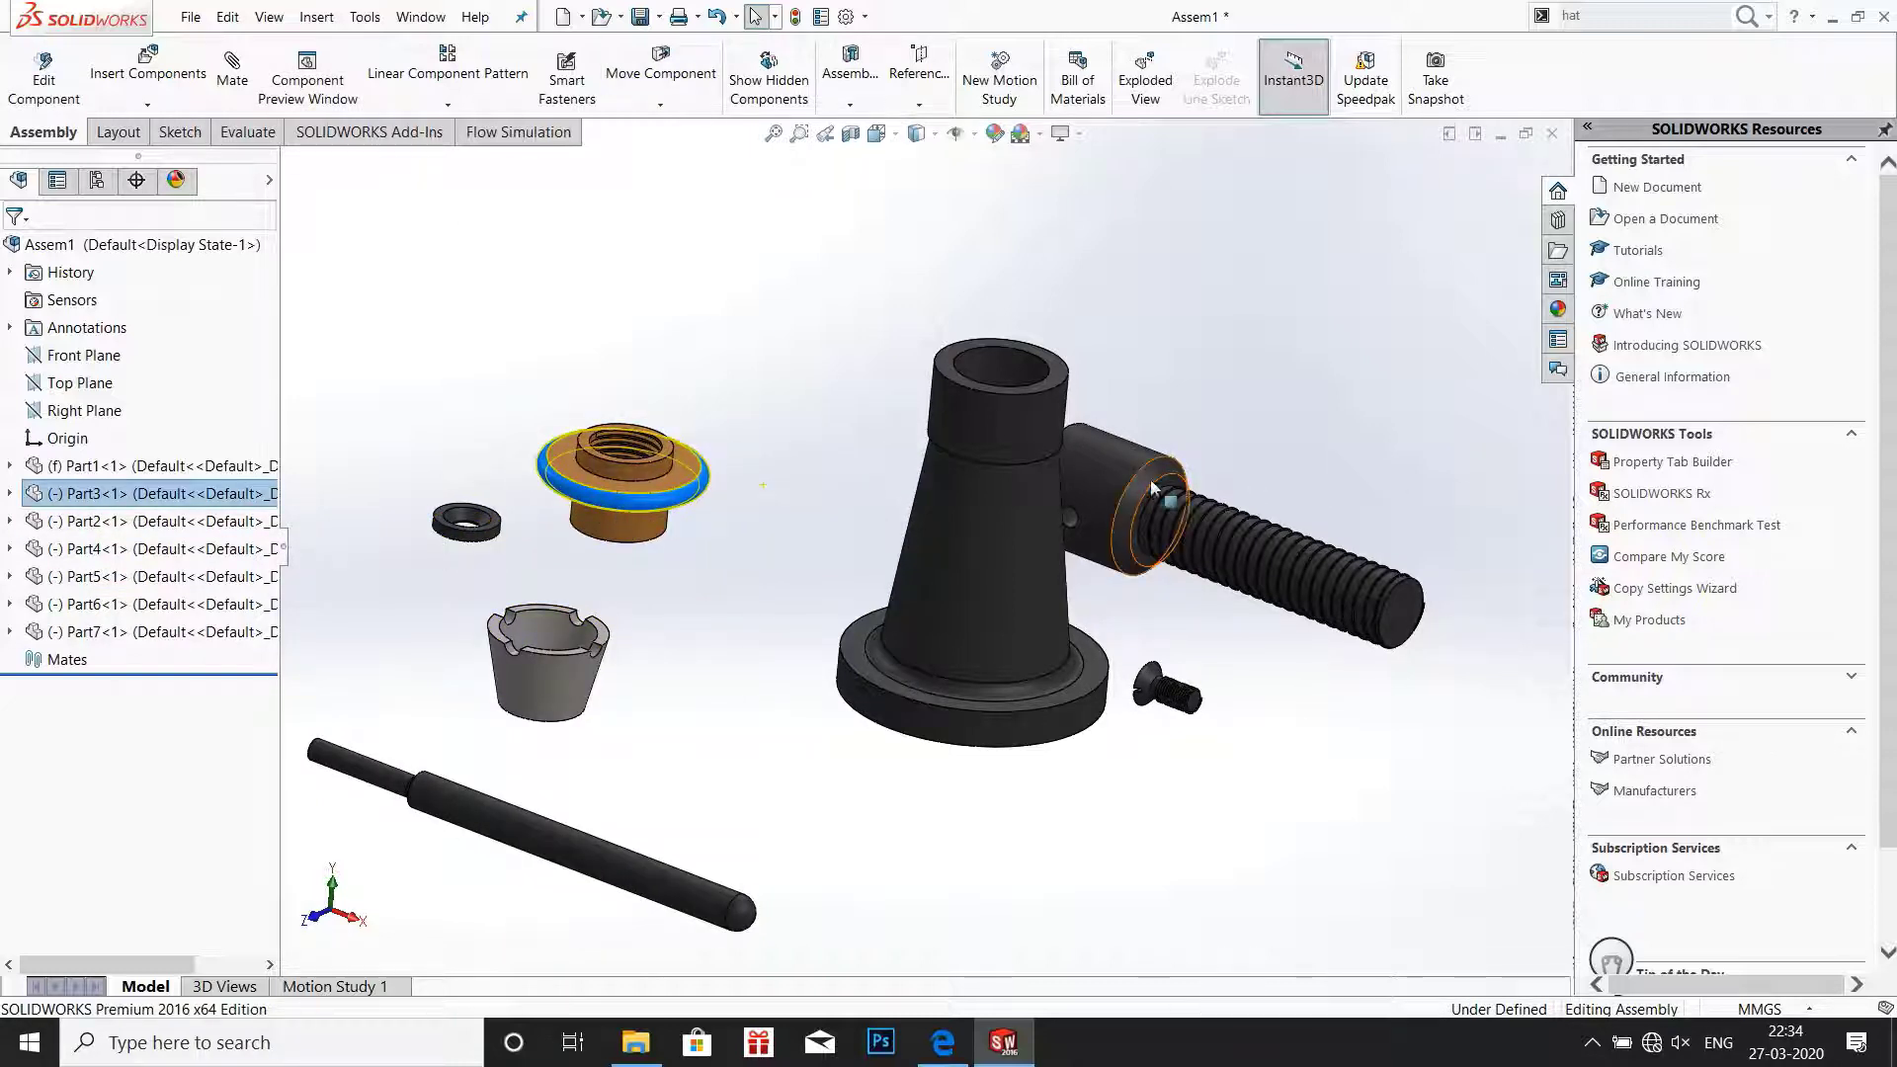
Move the large threaded screw and the small countersunk screw farther away from the body.
left_click_drag(1099, 549, 1265, 639)
left_click(1242, 792)
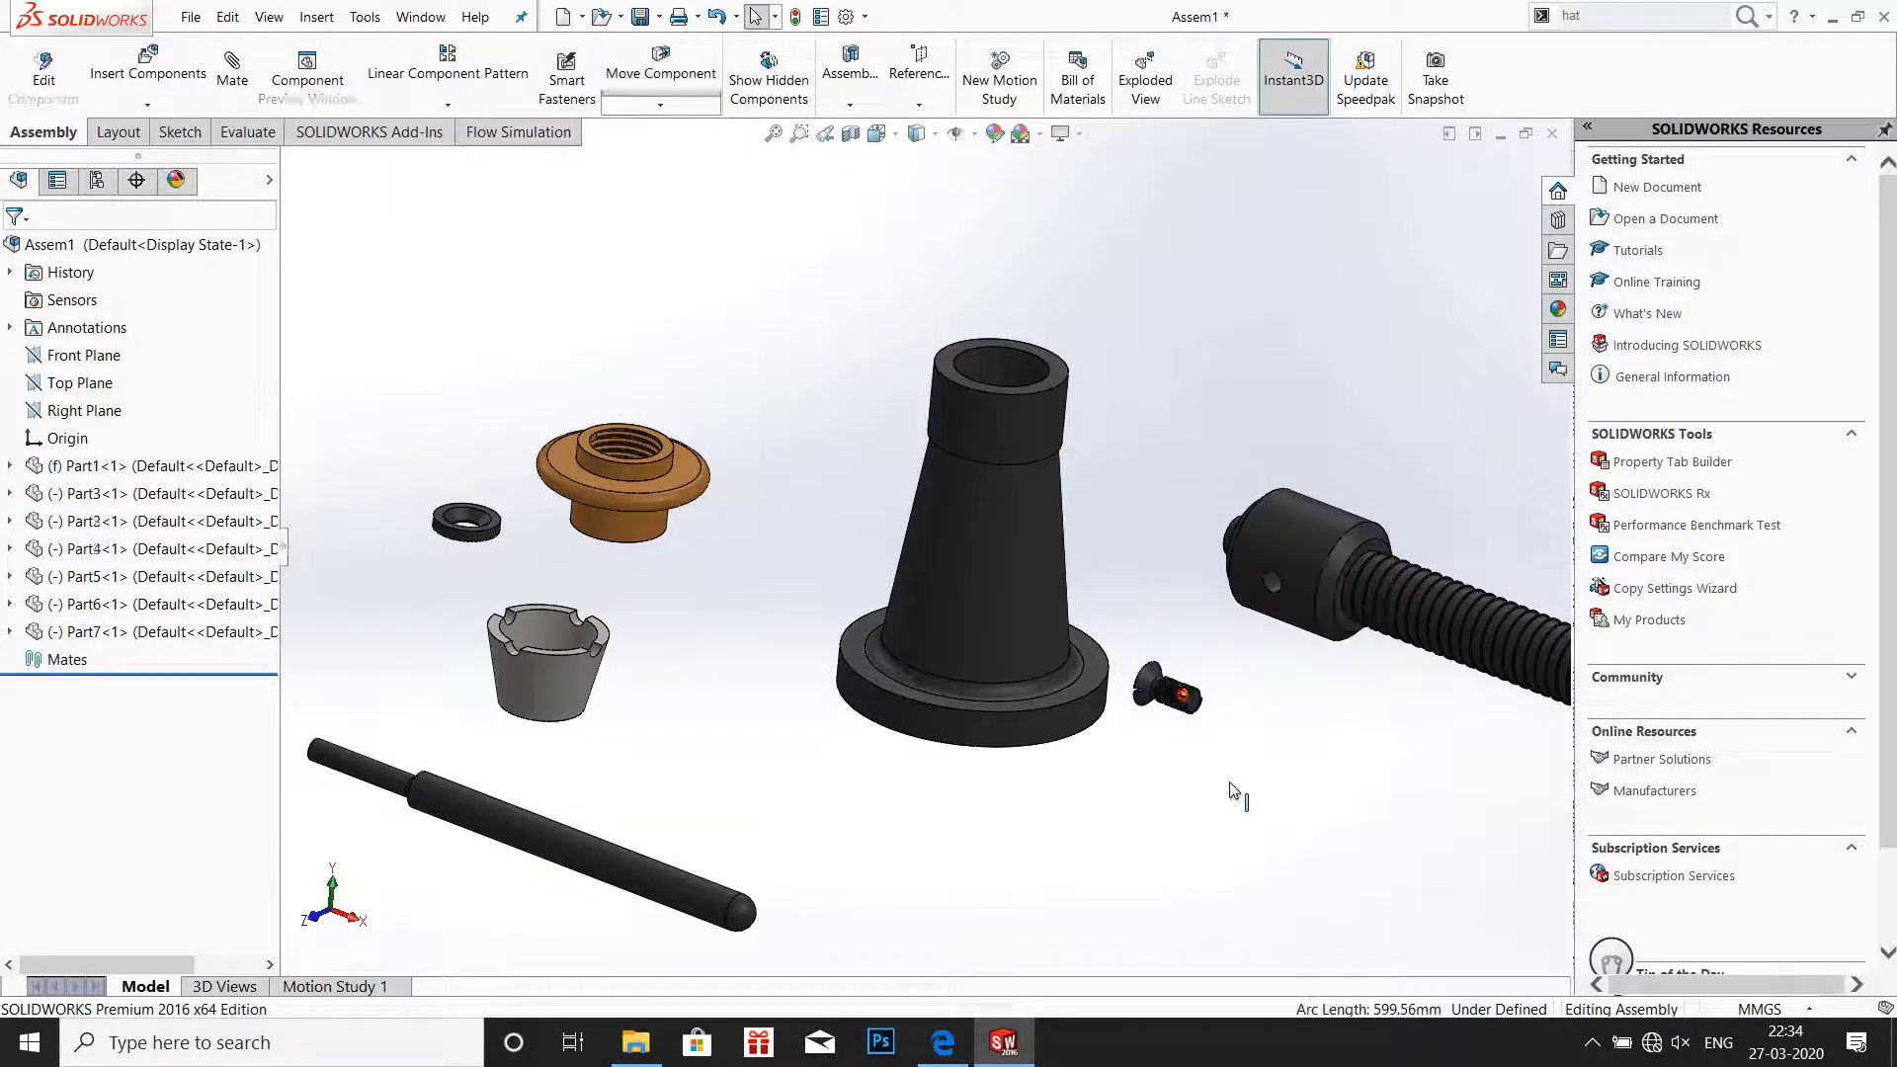
left_click_drag(1144, 689, 1214, 761)
left_click(1213, 451)
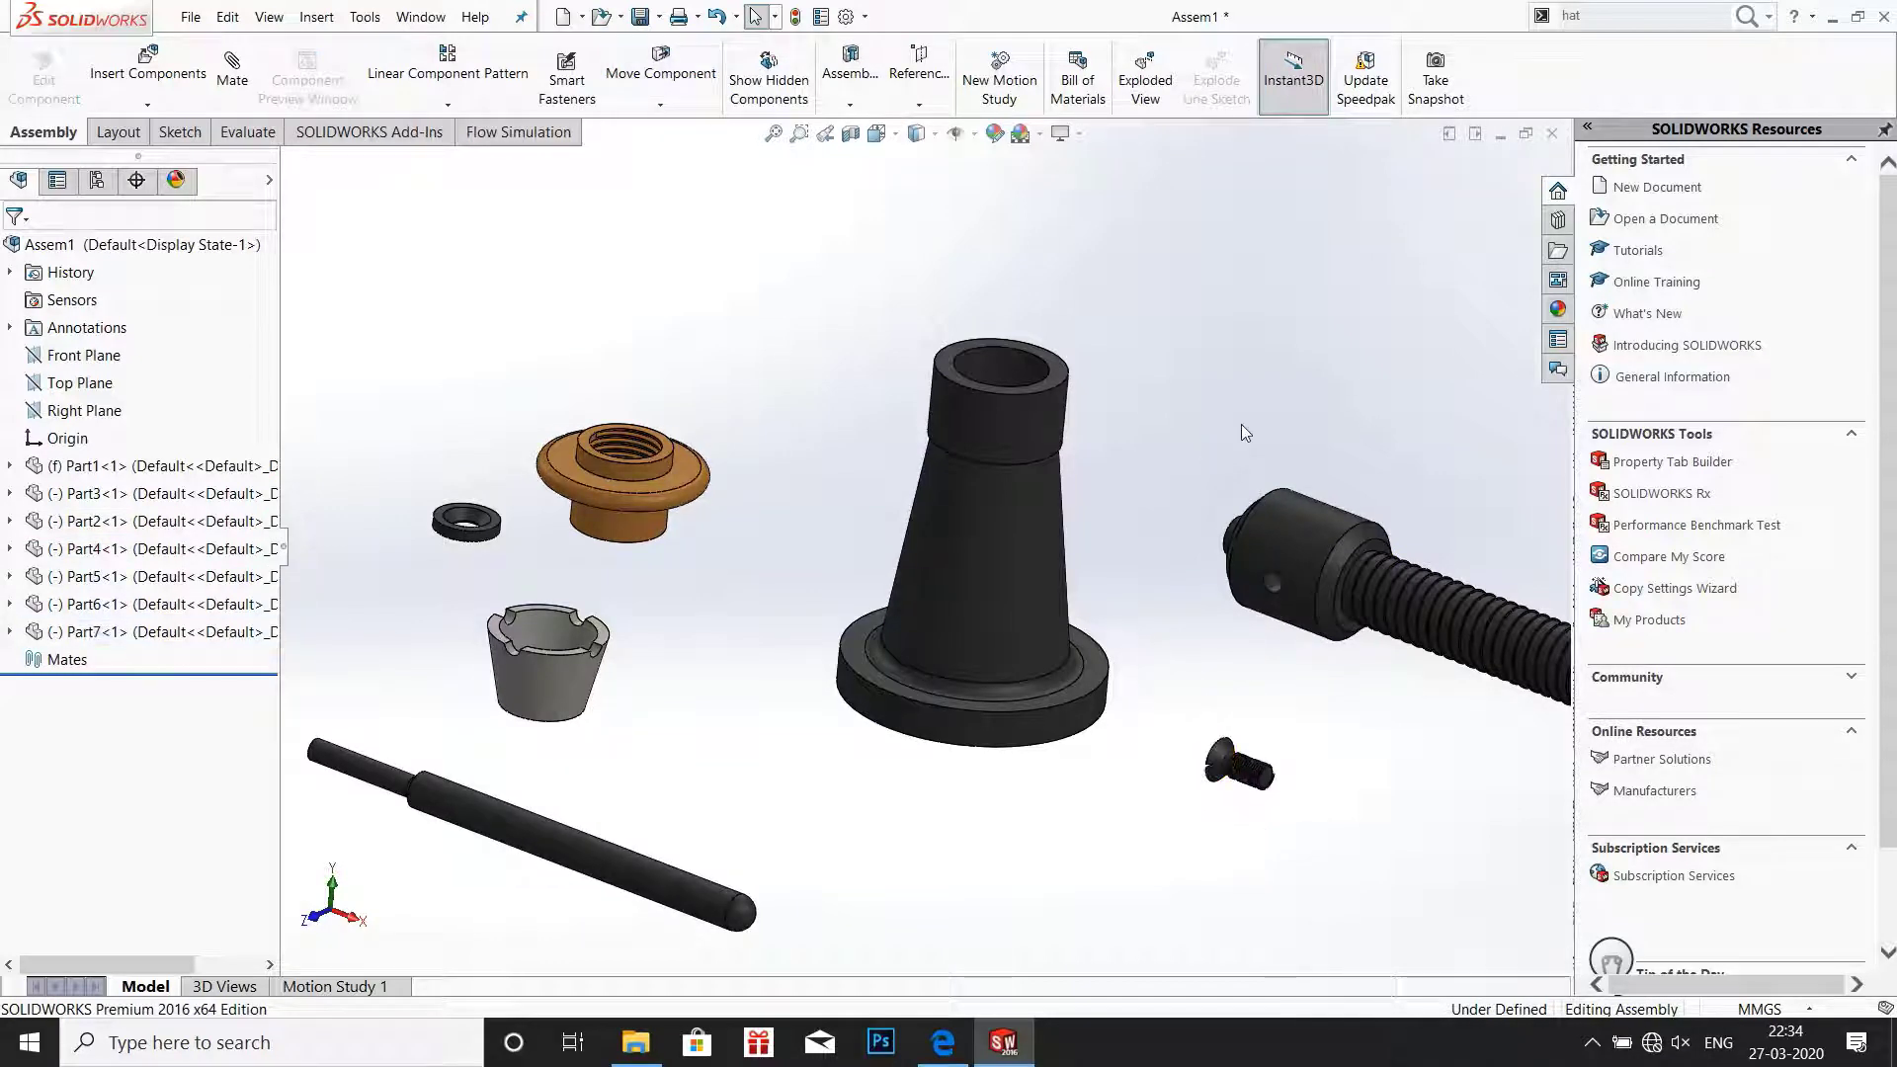
Switch to the screw jack PDF in Edge, shrink its window beside the assembly, and examine the cup and nut drawings.
scroll(1241, 423, "up", 2)
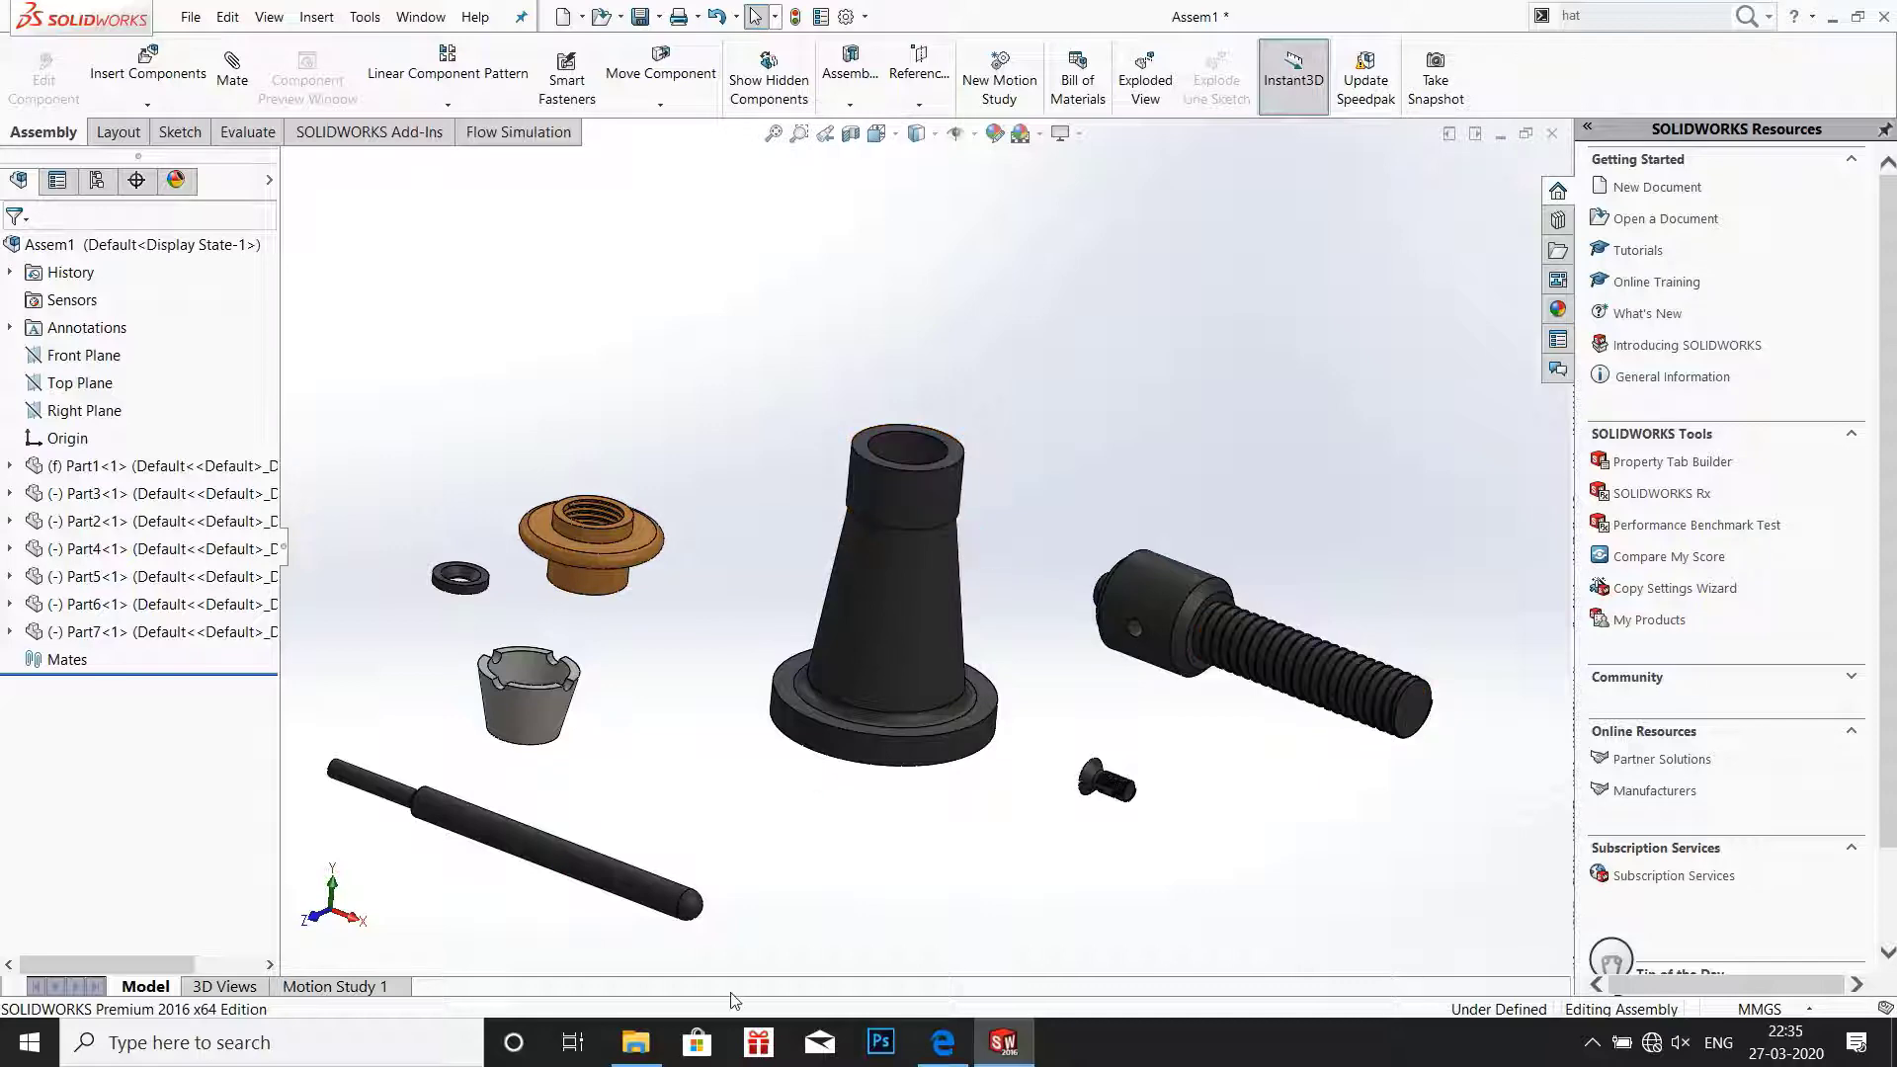
left_click(941, 1043)
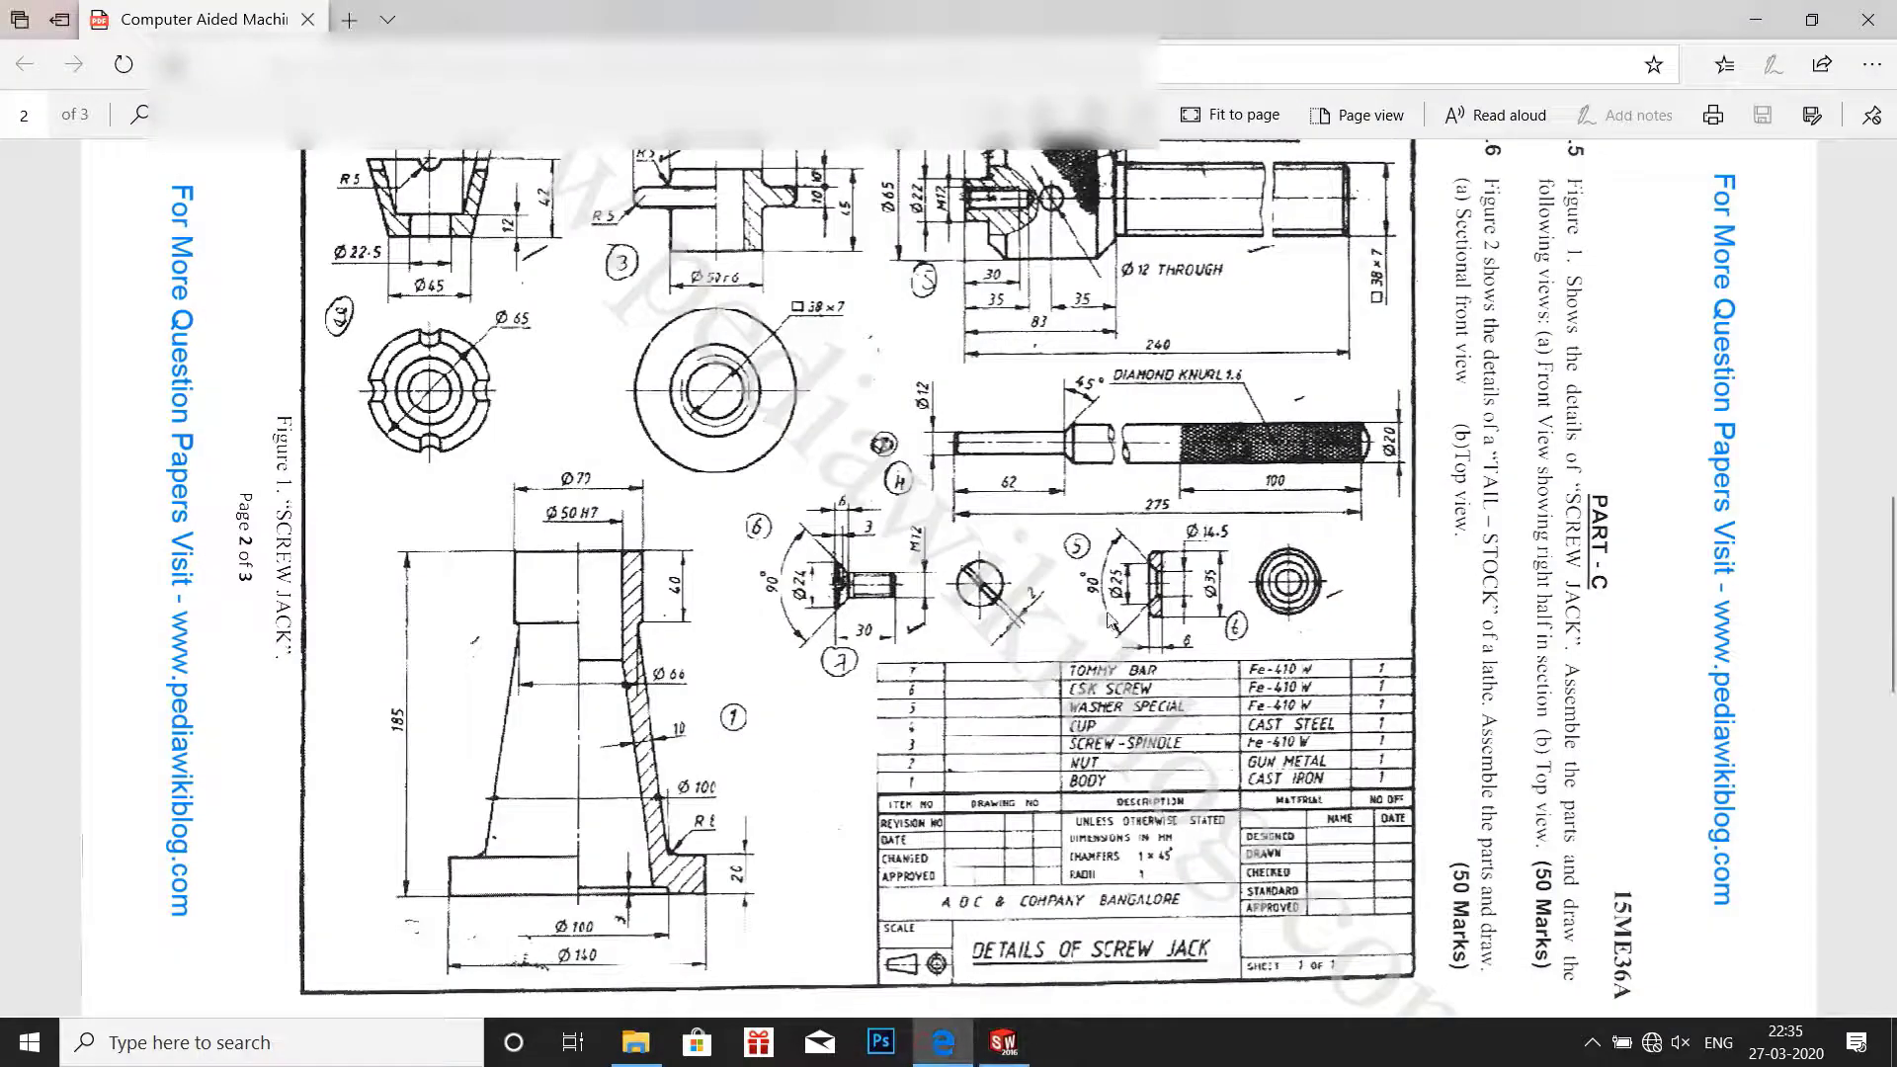
left_click(1808, 20)
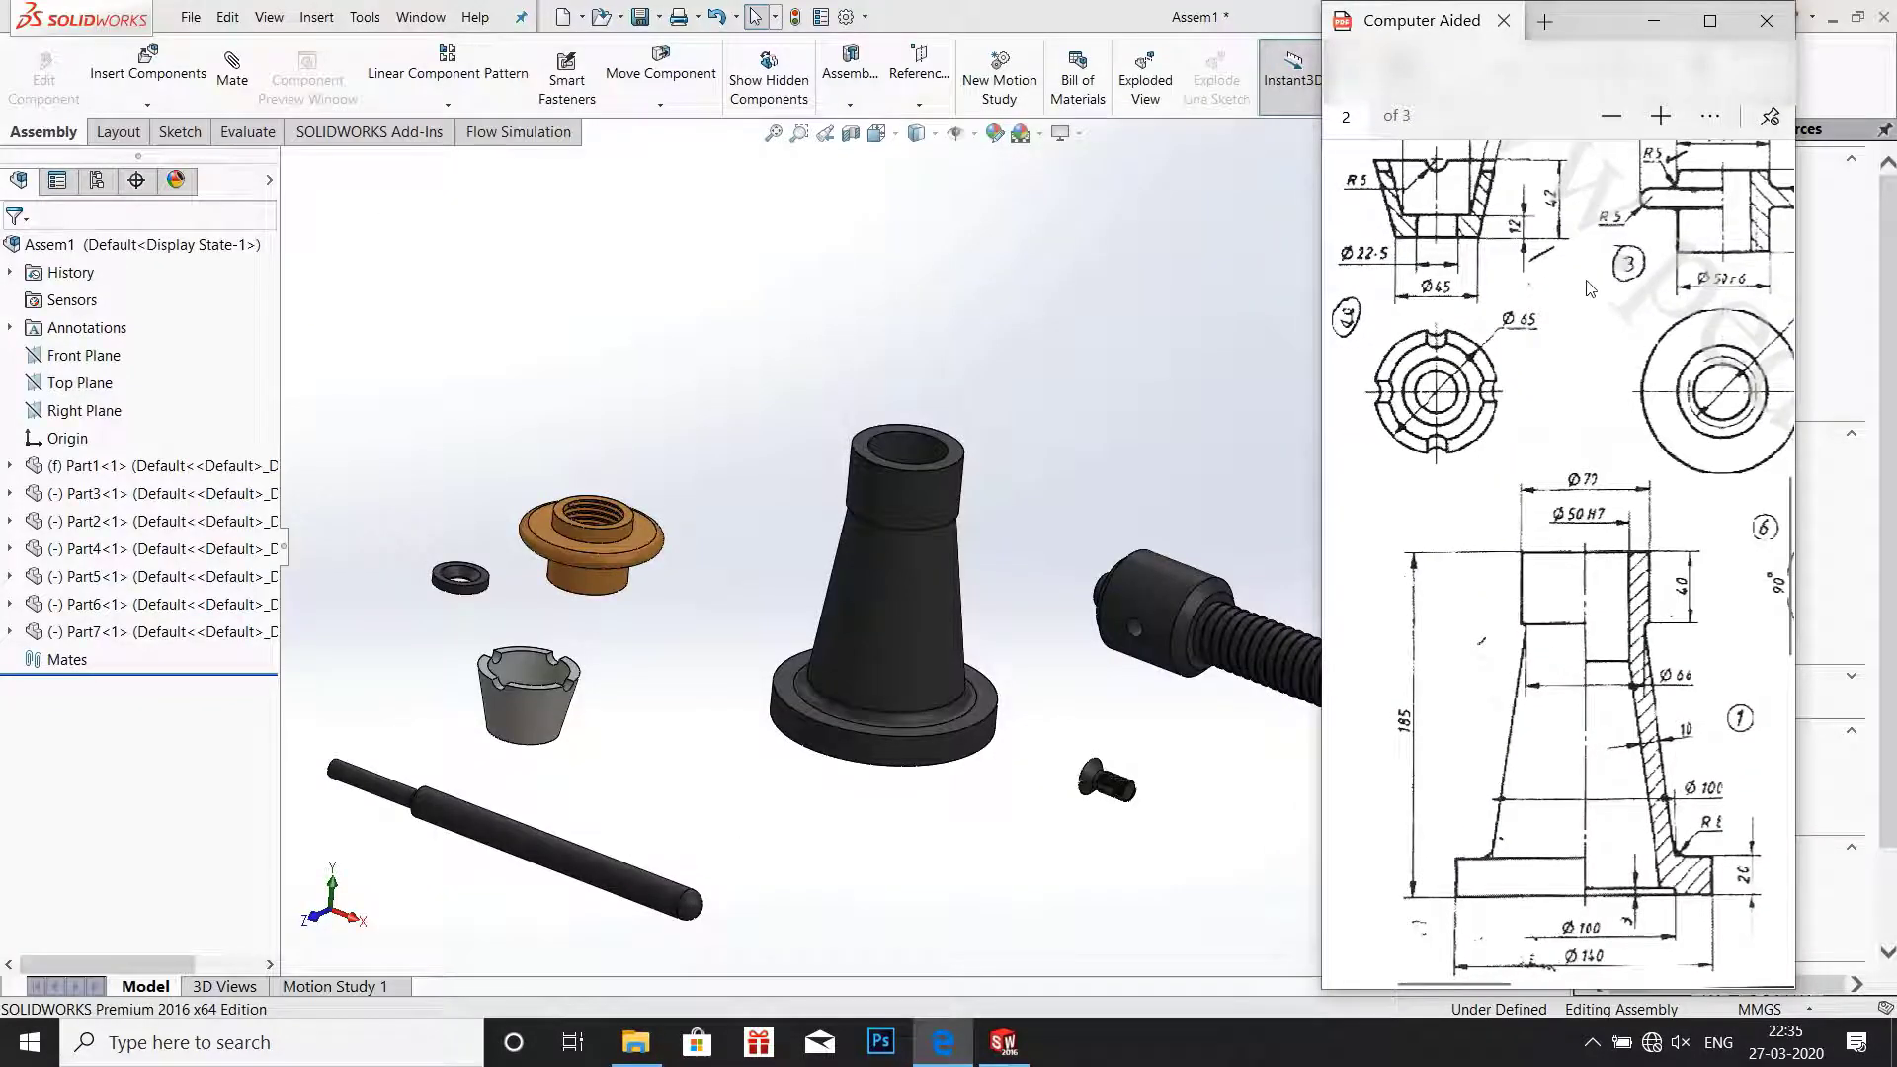
scroll(1576, 336, "up", 2)
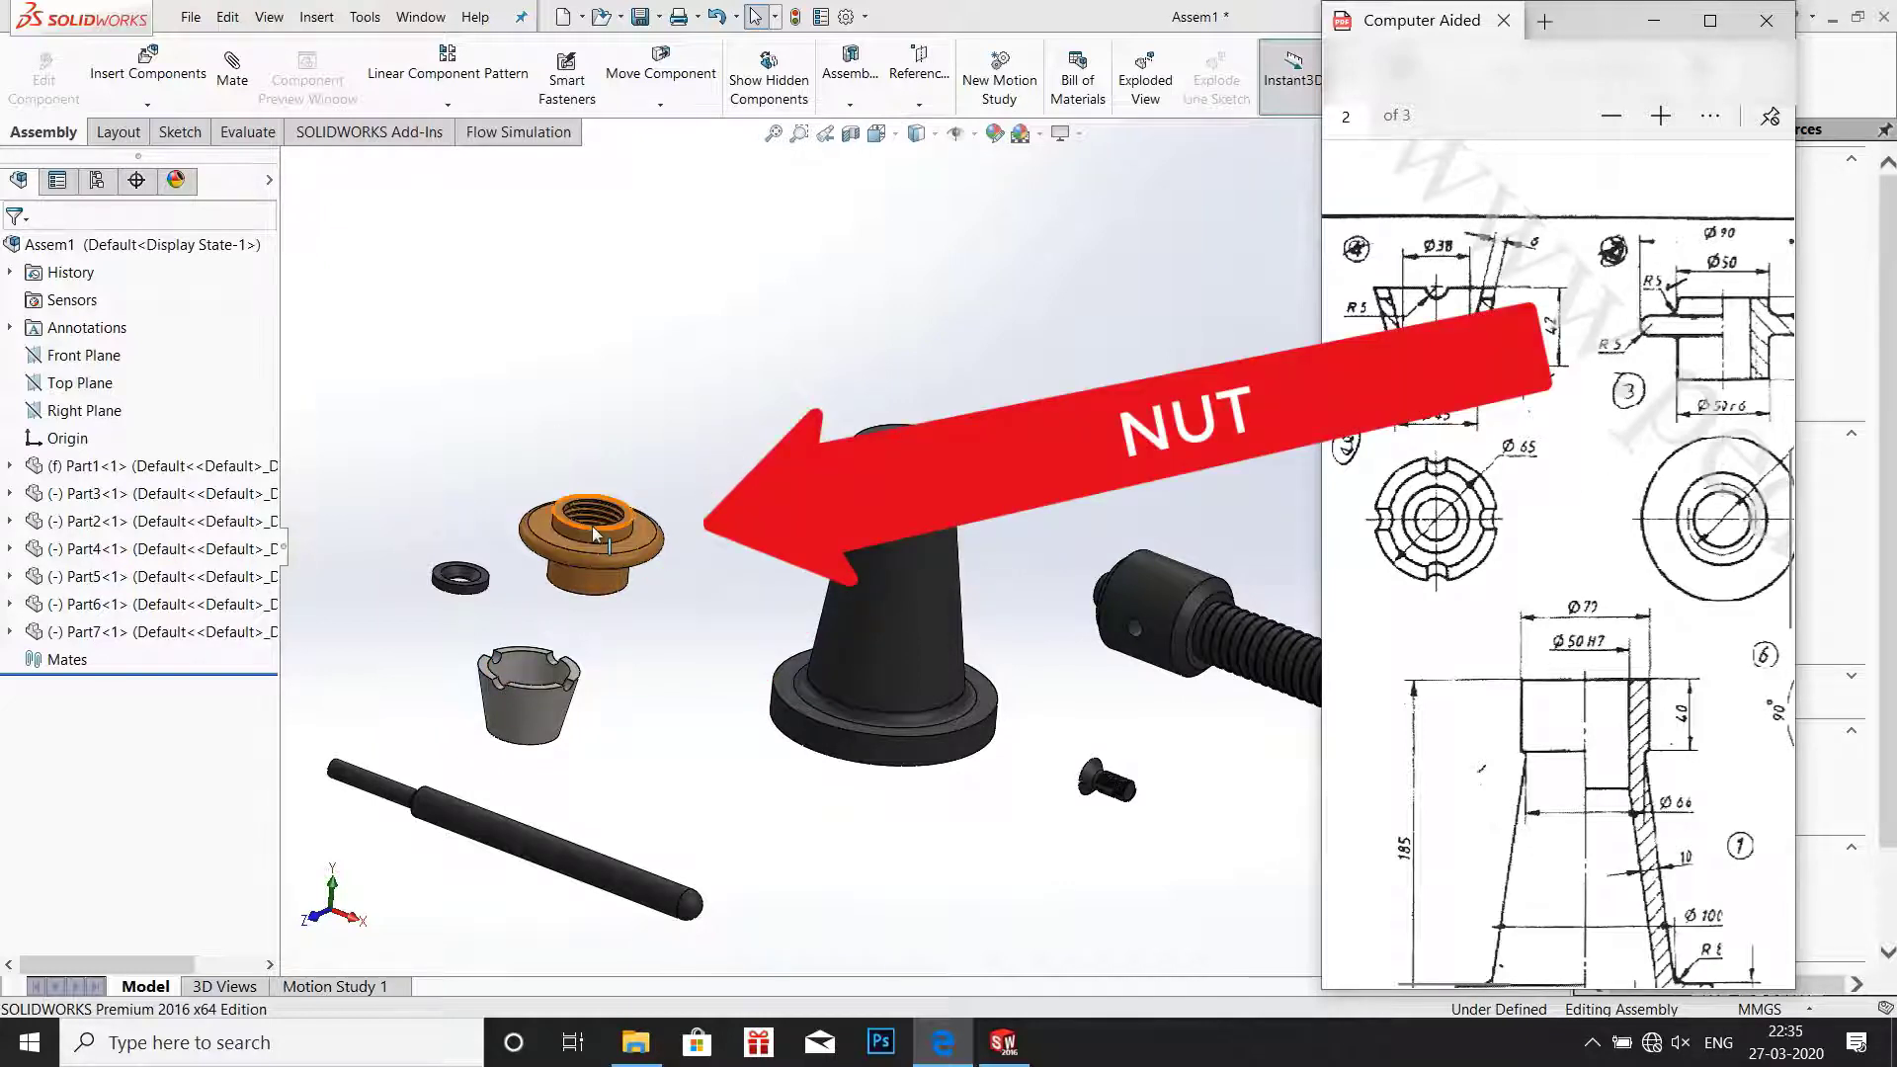
scroll(1539, 617, "up", 3)
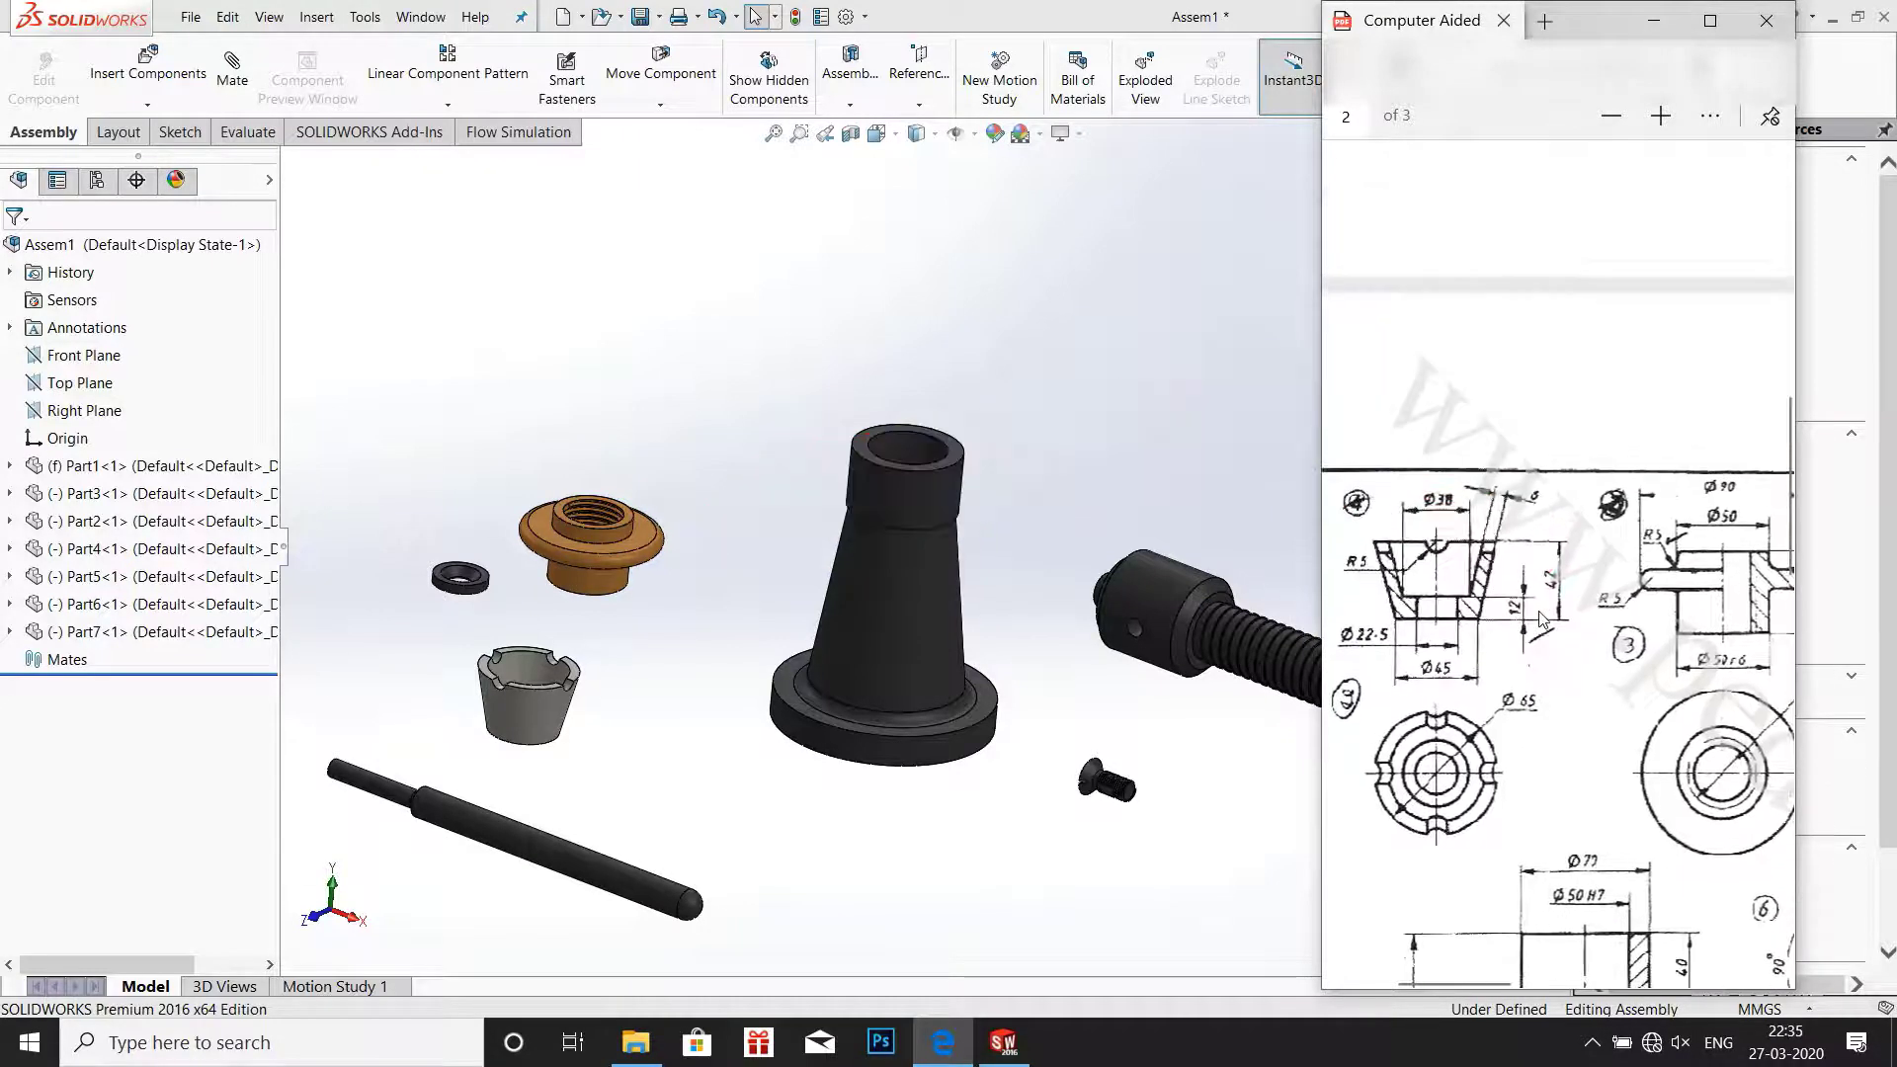
scroll(1540, 618, "down", 2)
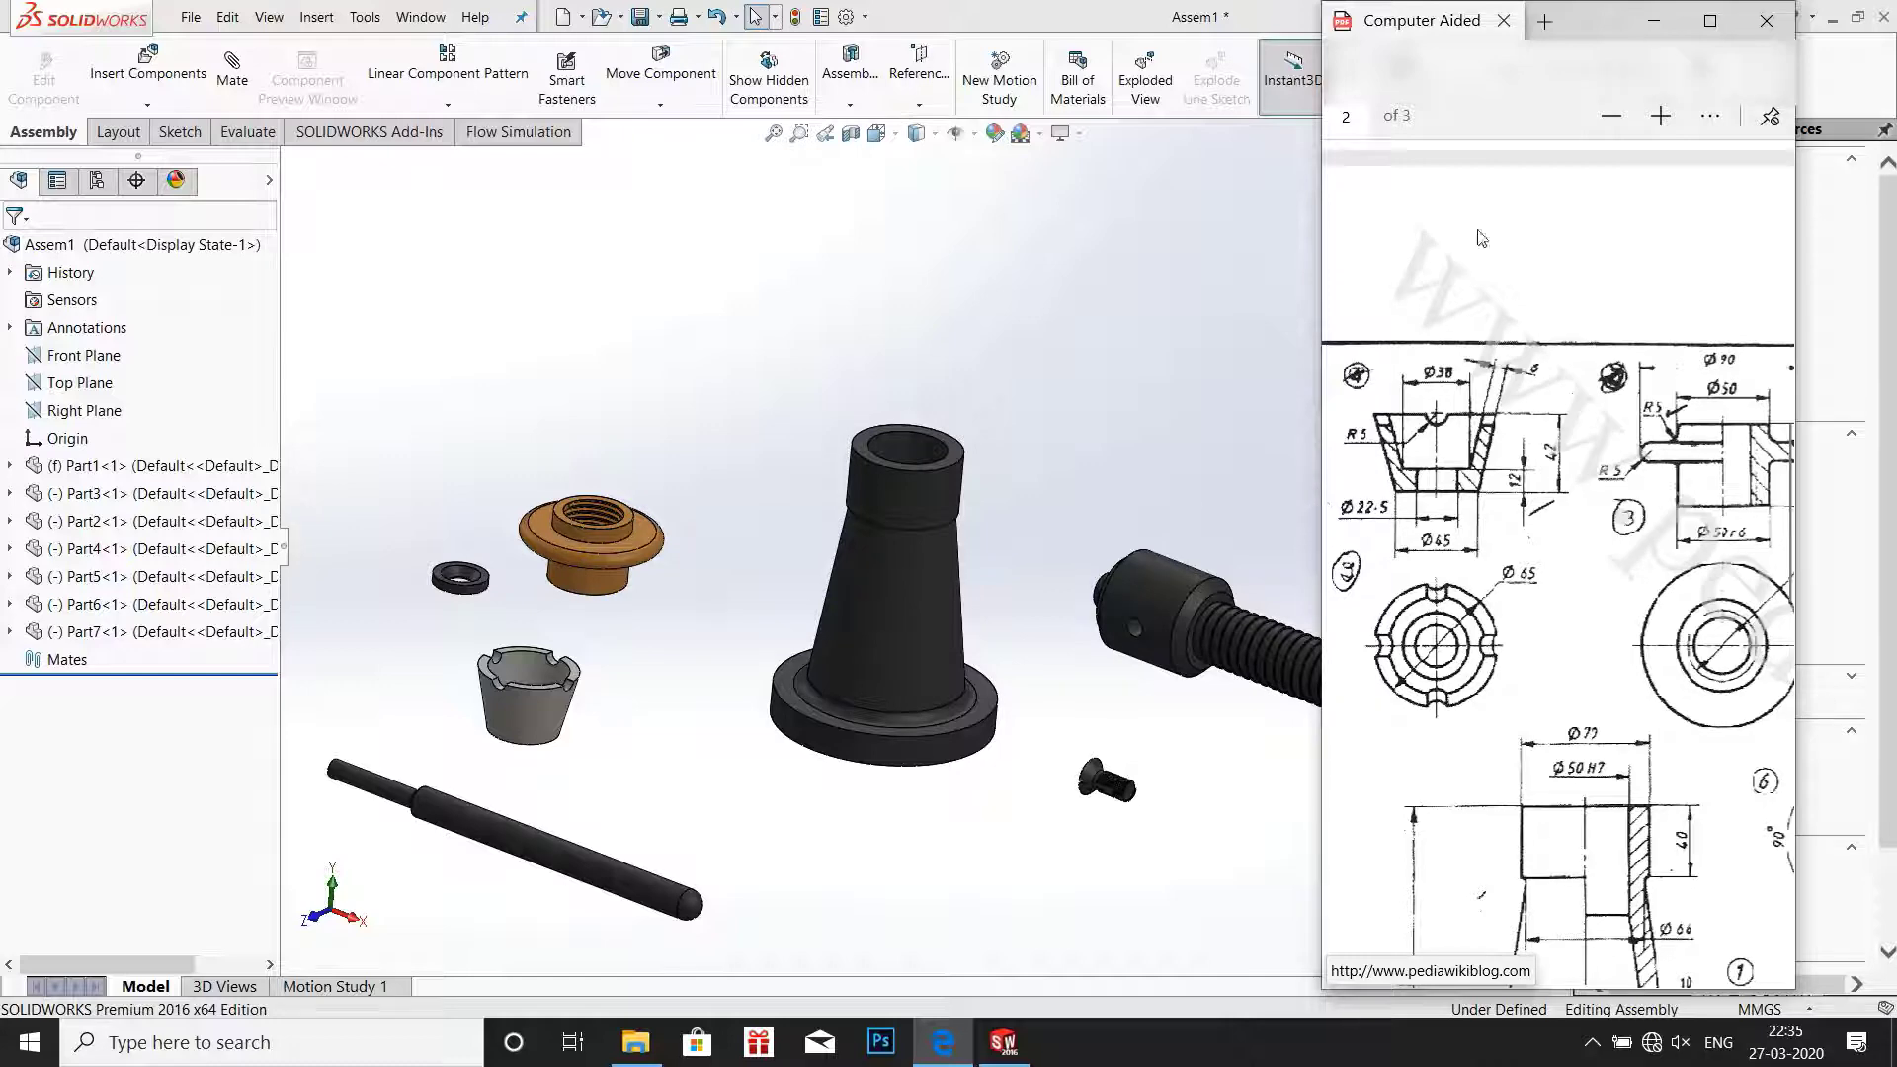
Examine the spindle, tommy bar, washer and countersunk screw details on the PDF's page 2, and return to the SOLIDWORKS assembly.
left_click(1600, 119)
left_click(1600, 118)
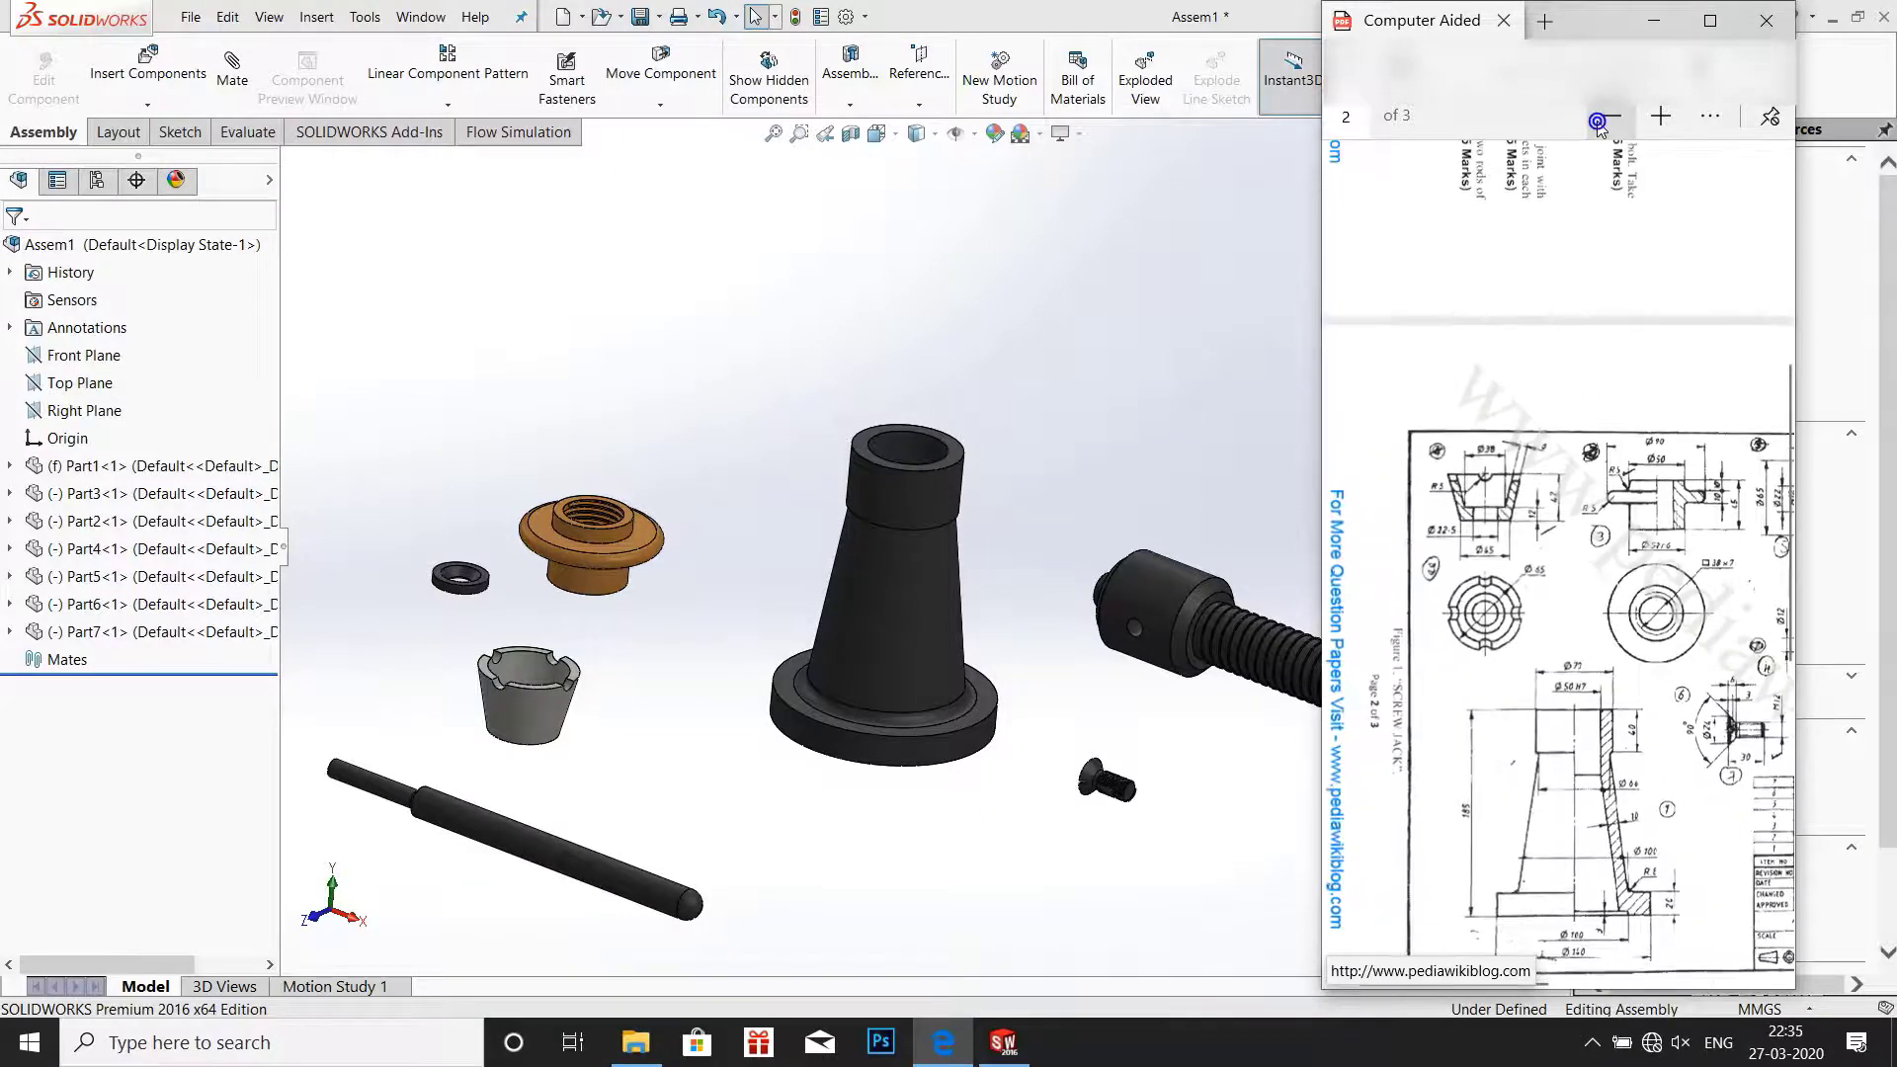
left_click(1599, 118)
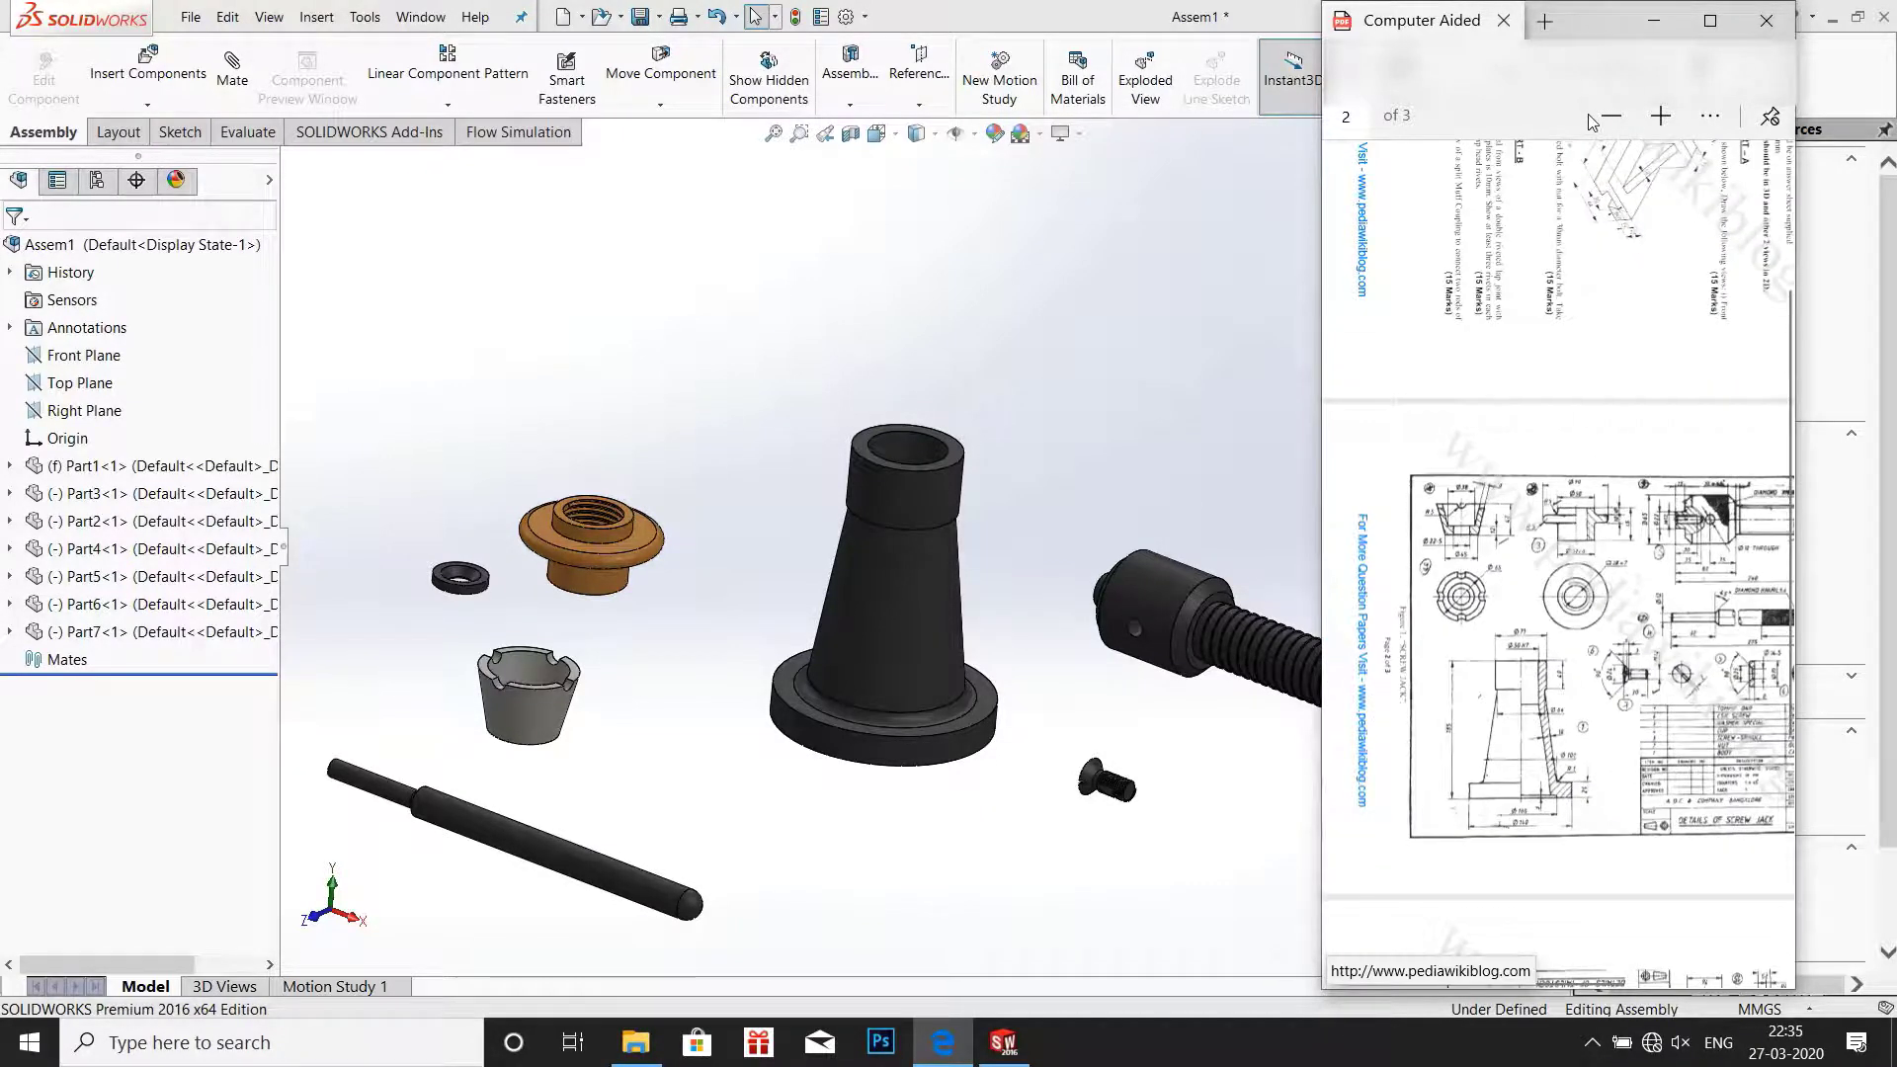
left_click(1599, 119)
left_click(1600, 118)
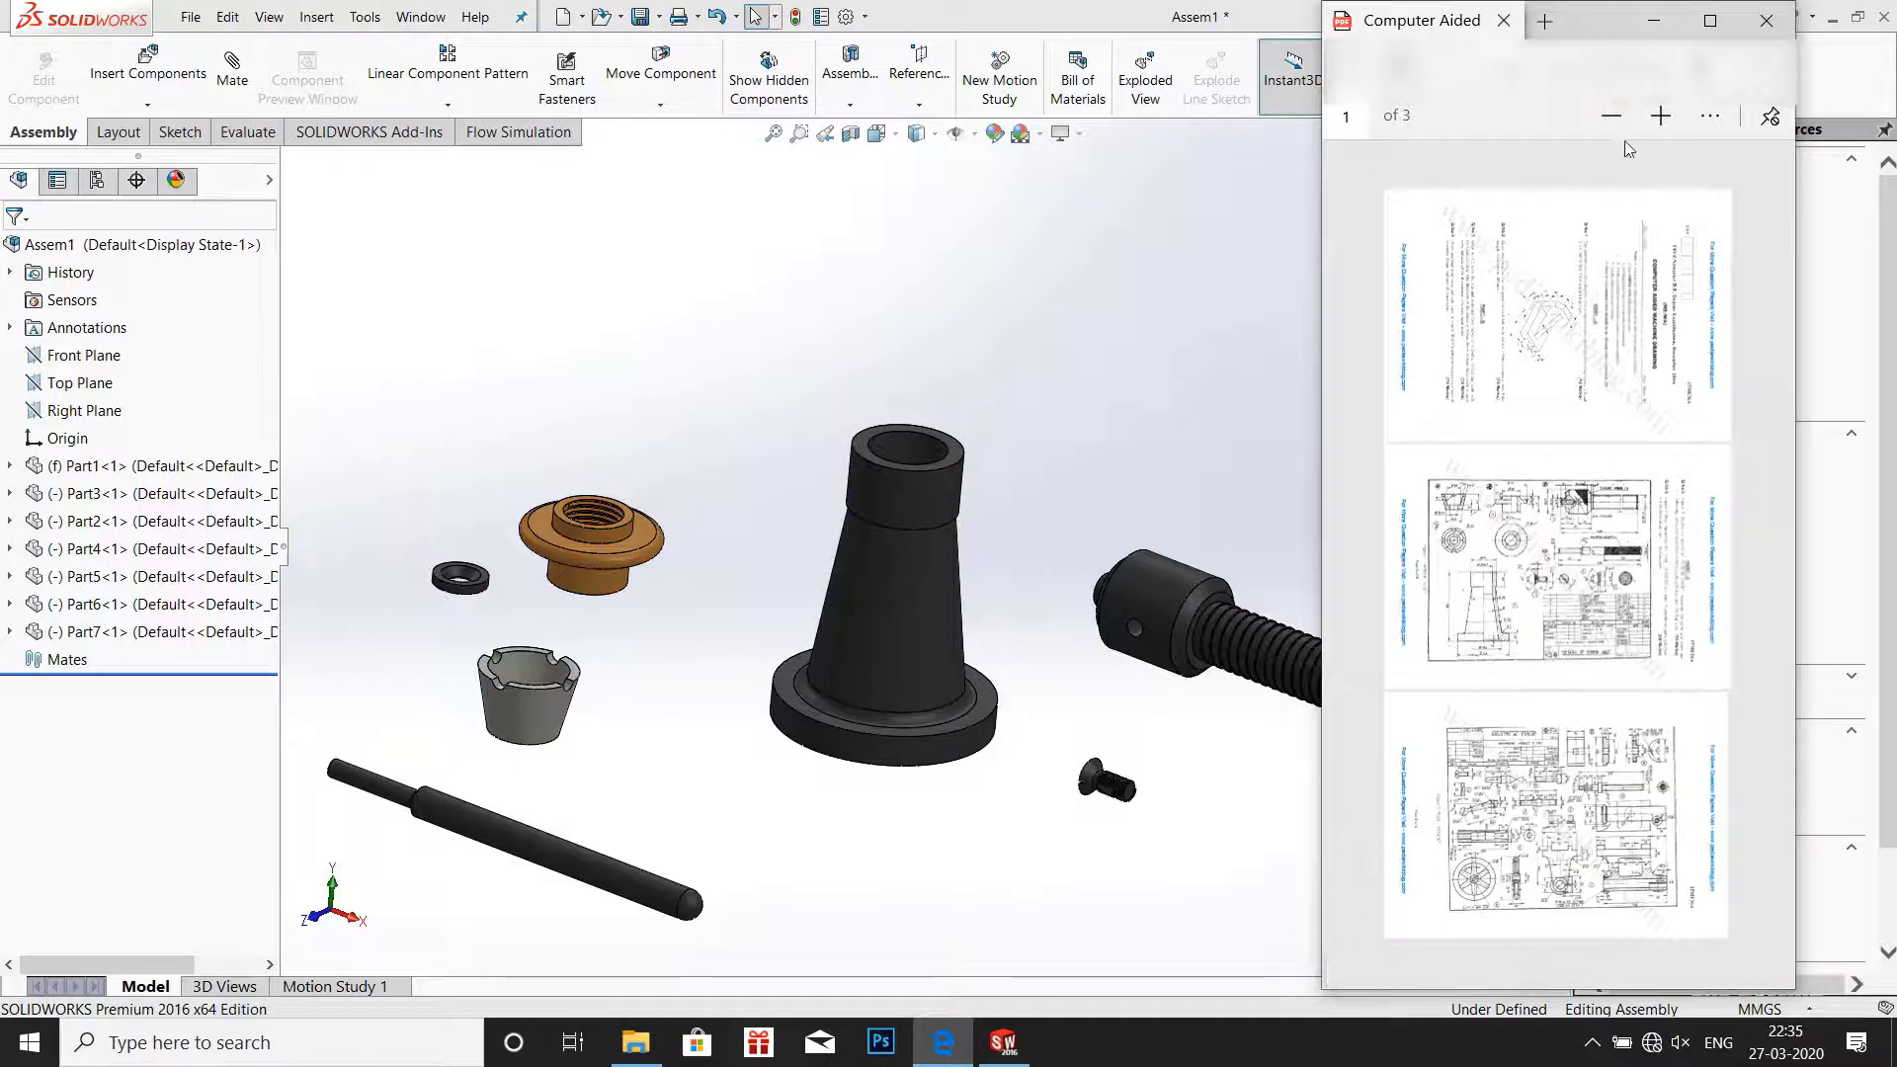
left_click(1660, 115)
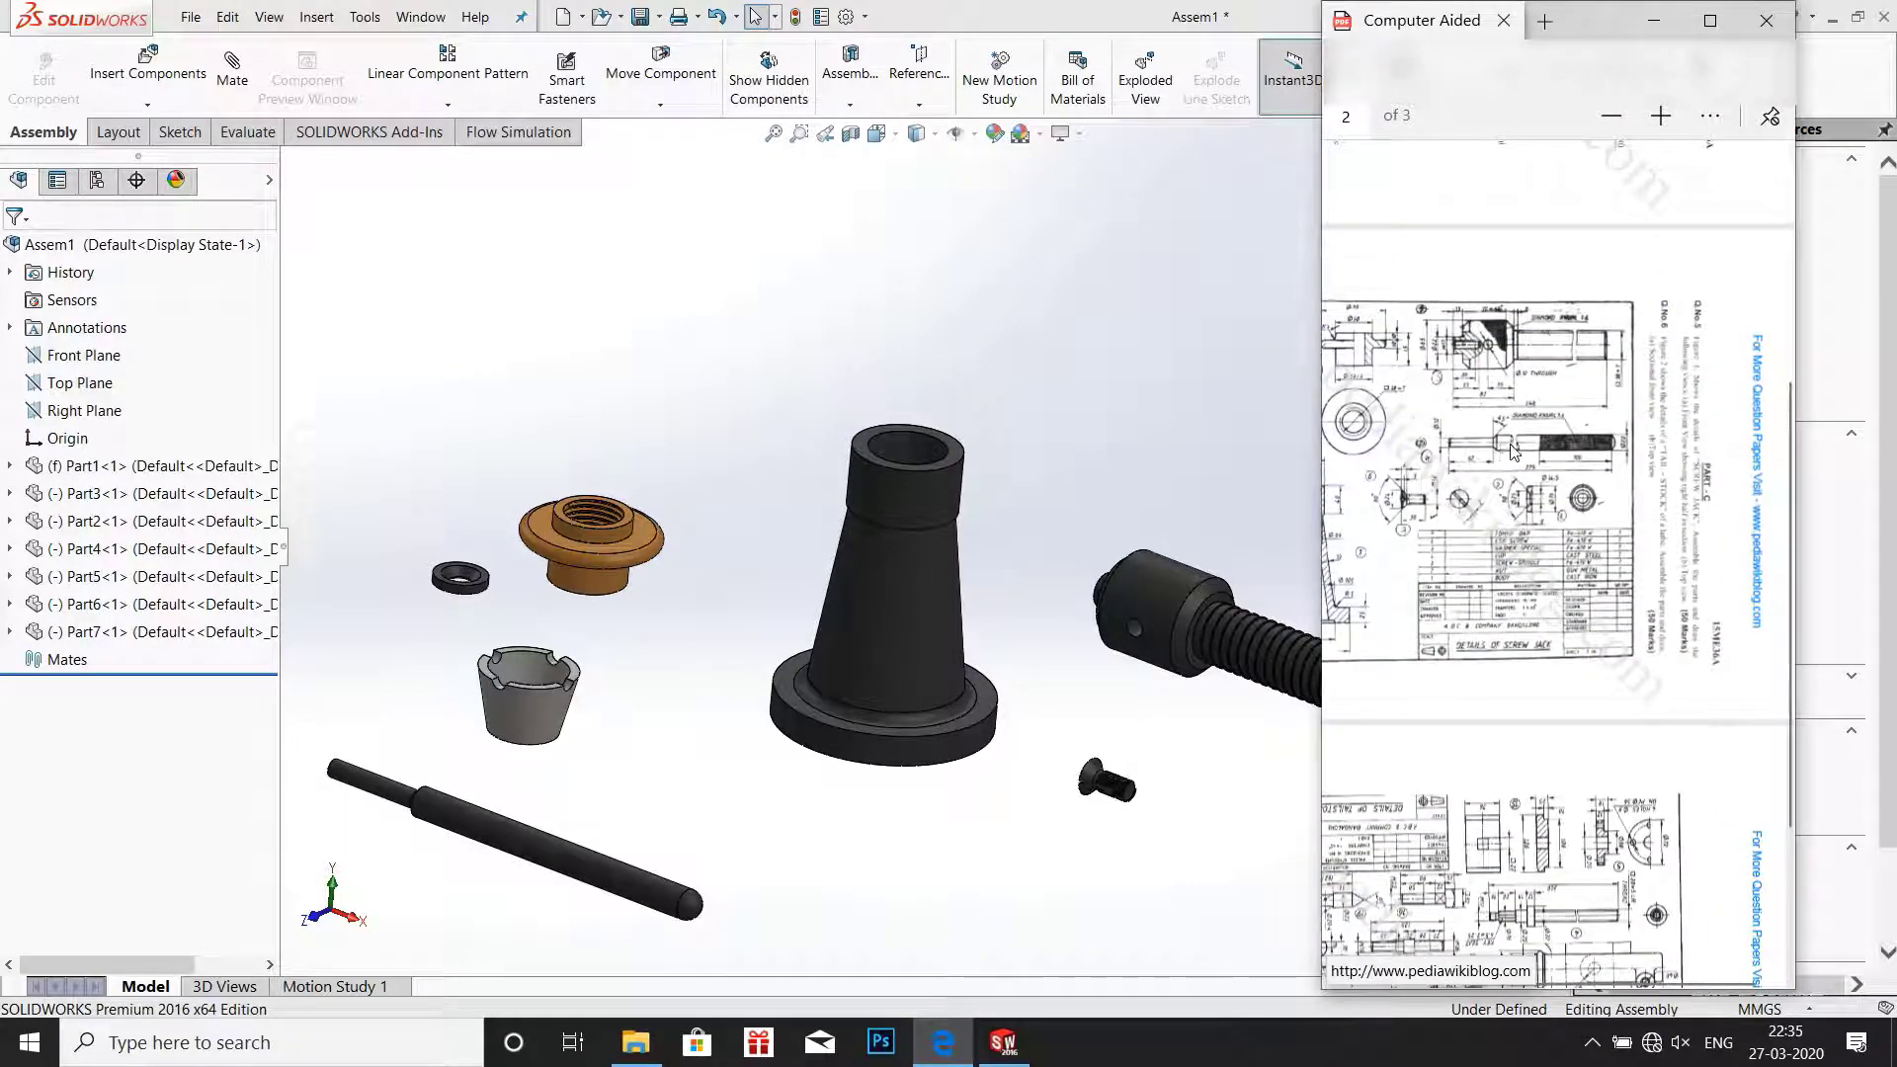
left_click(1660, 116)
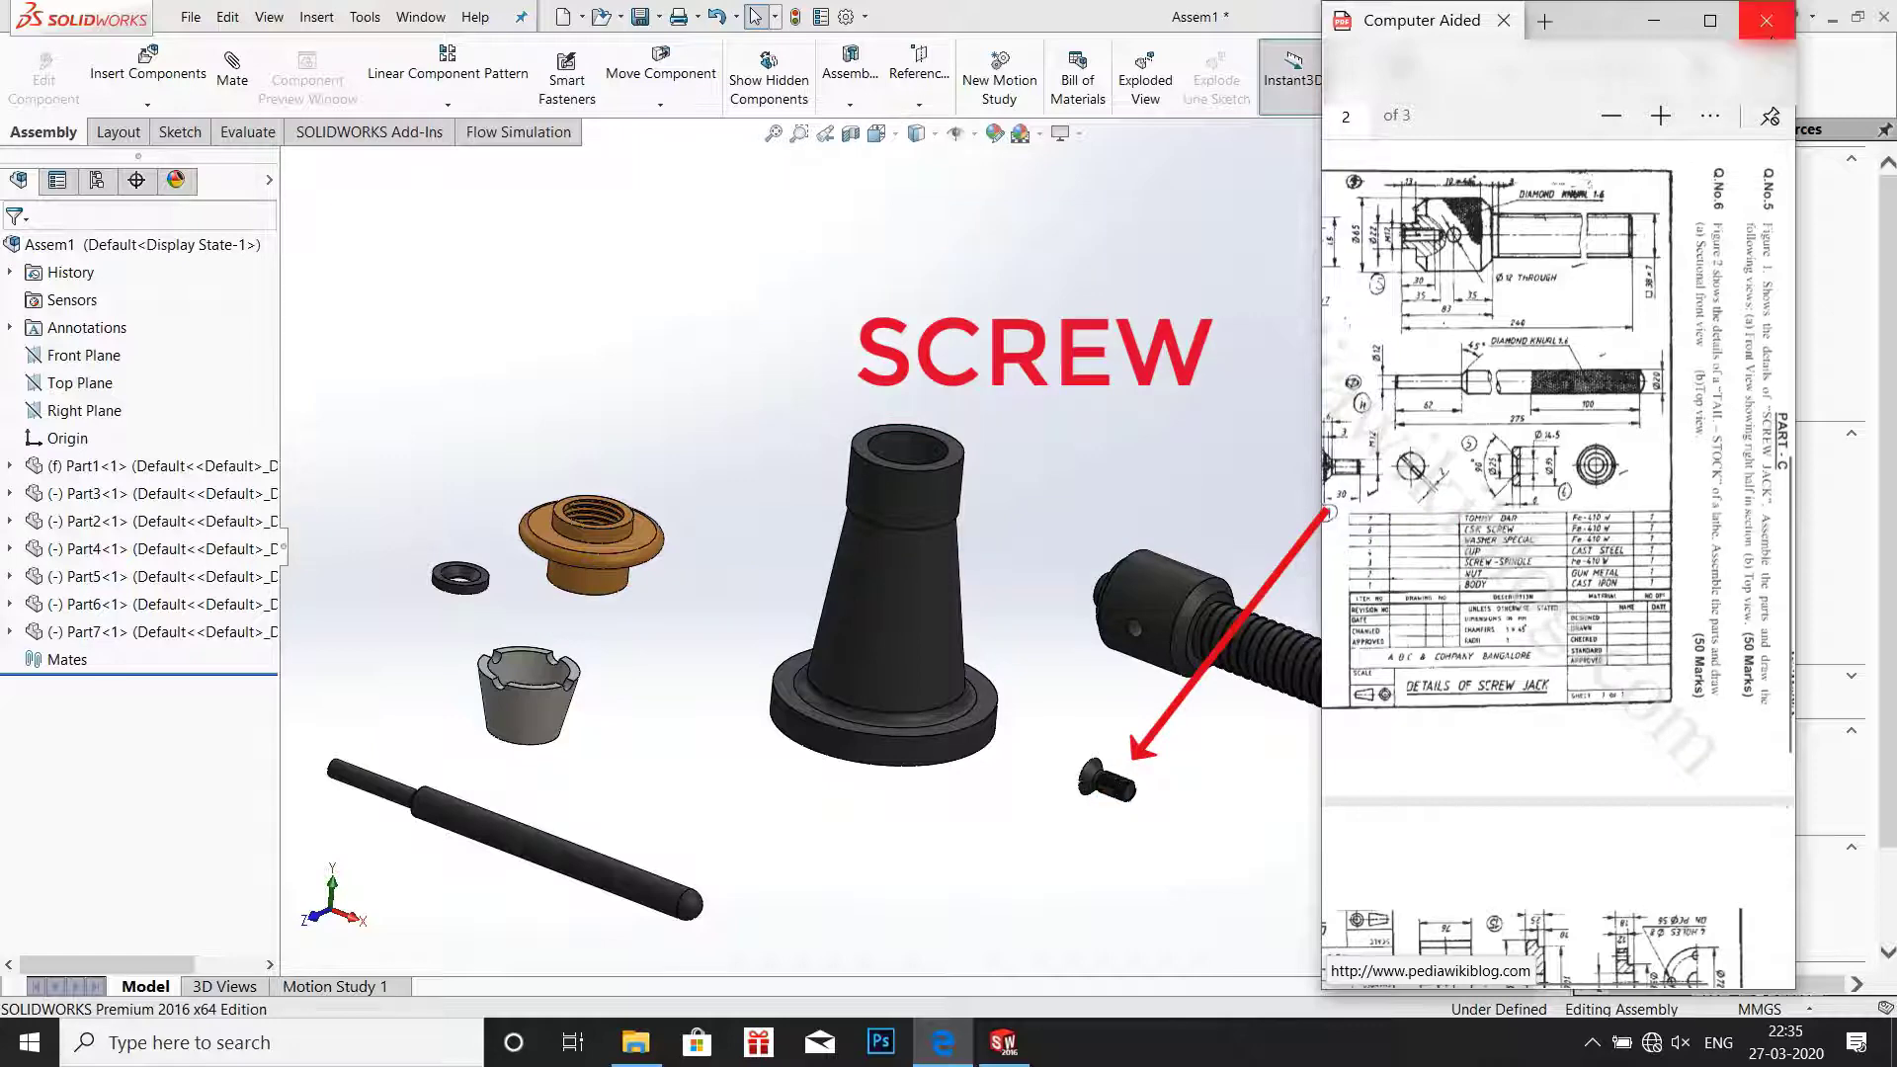
left_click(1661, 22)
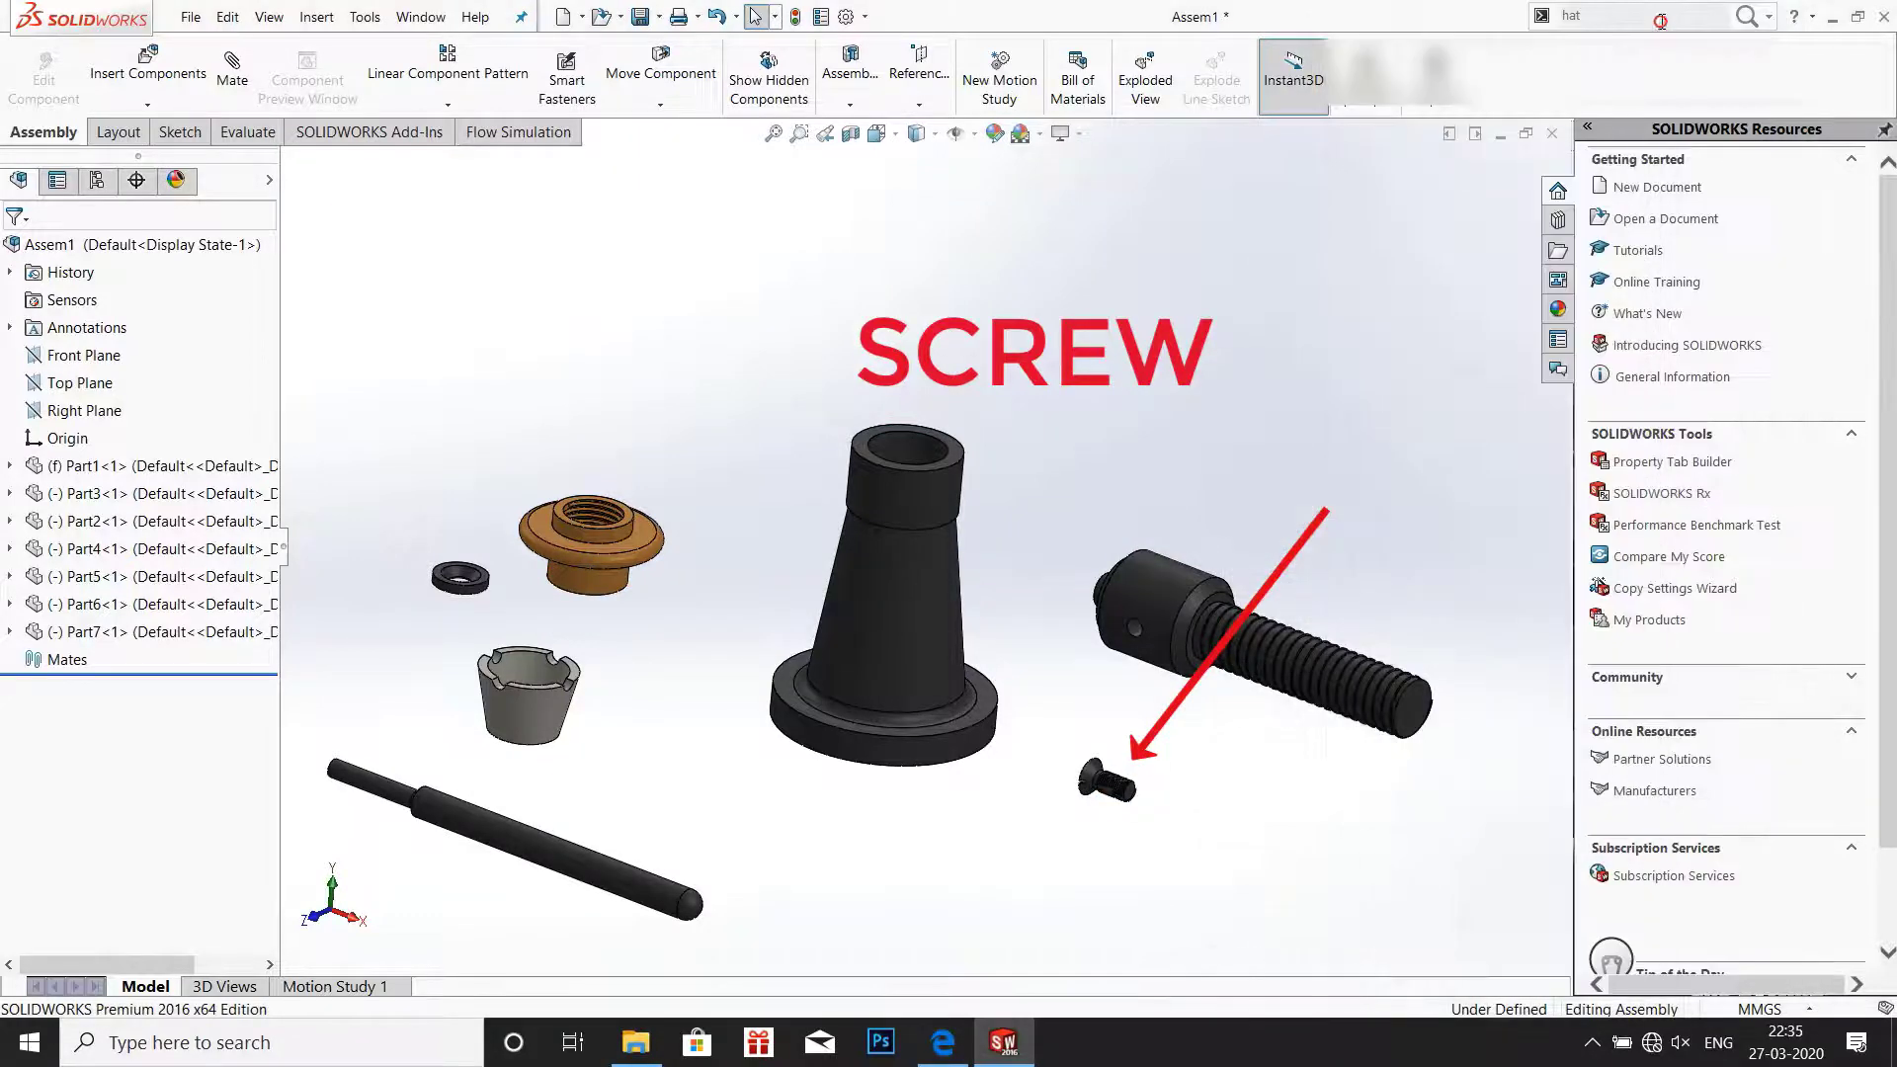
Add a concentric mate between the orange nut's lower outer cylinder and the bore of the body.
left_click(229, 71)
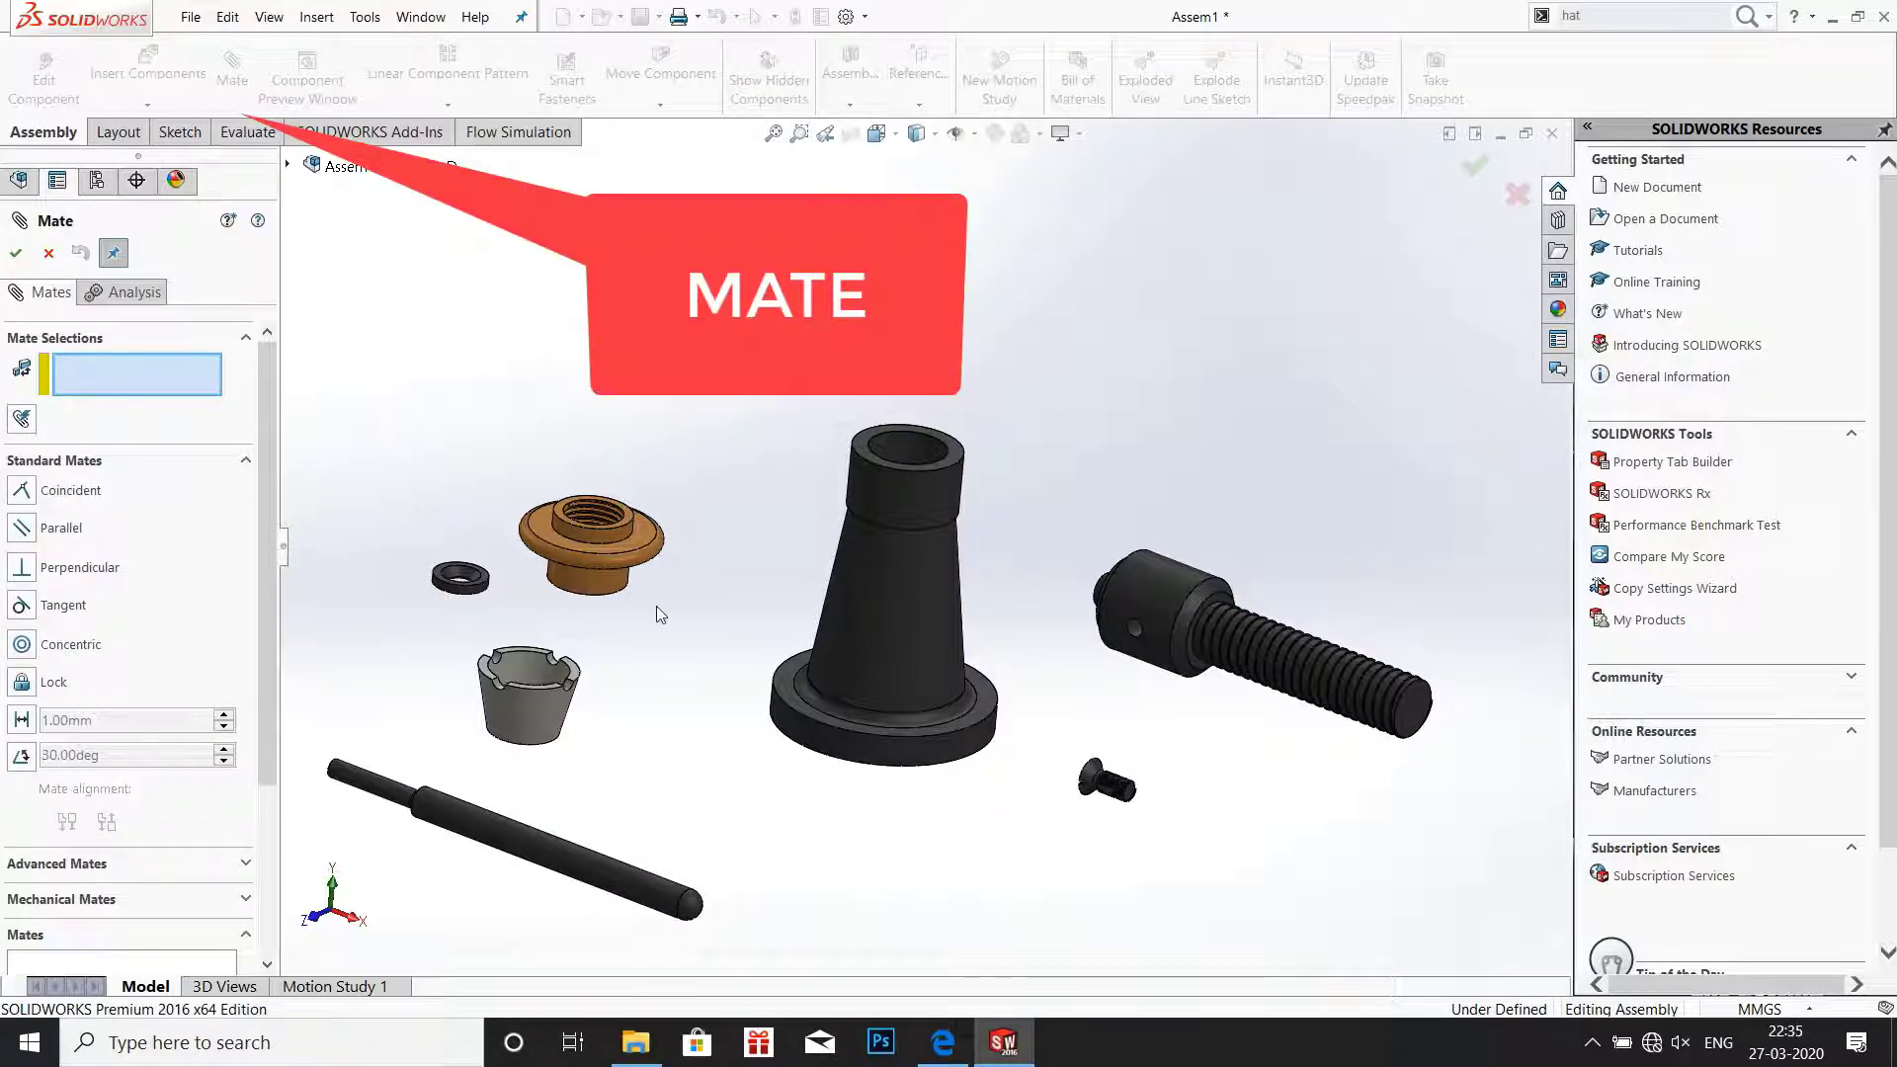
left_click(607, 584)
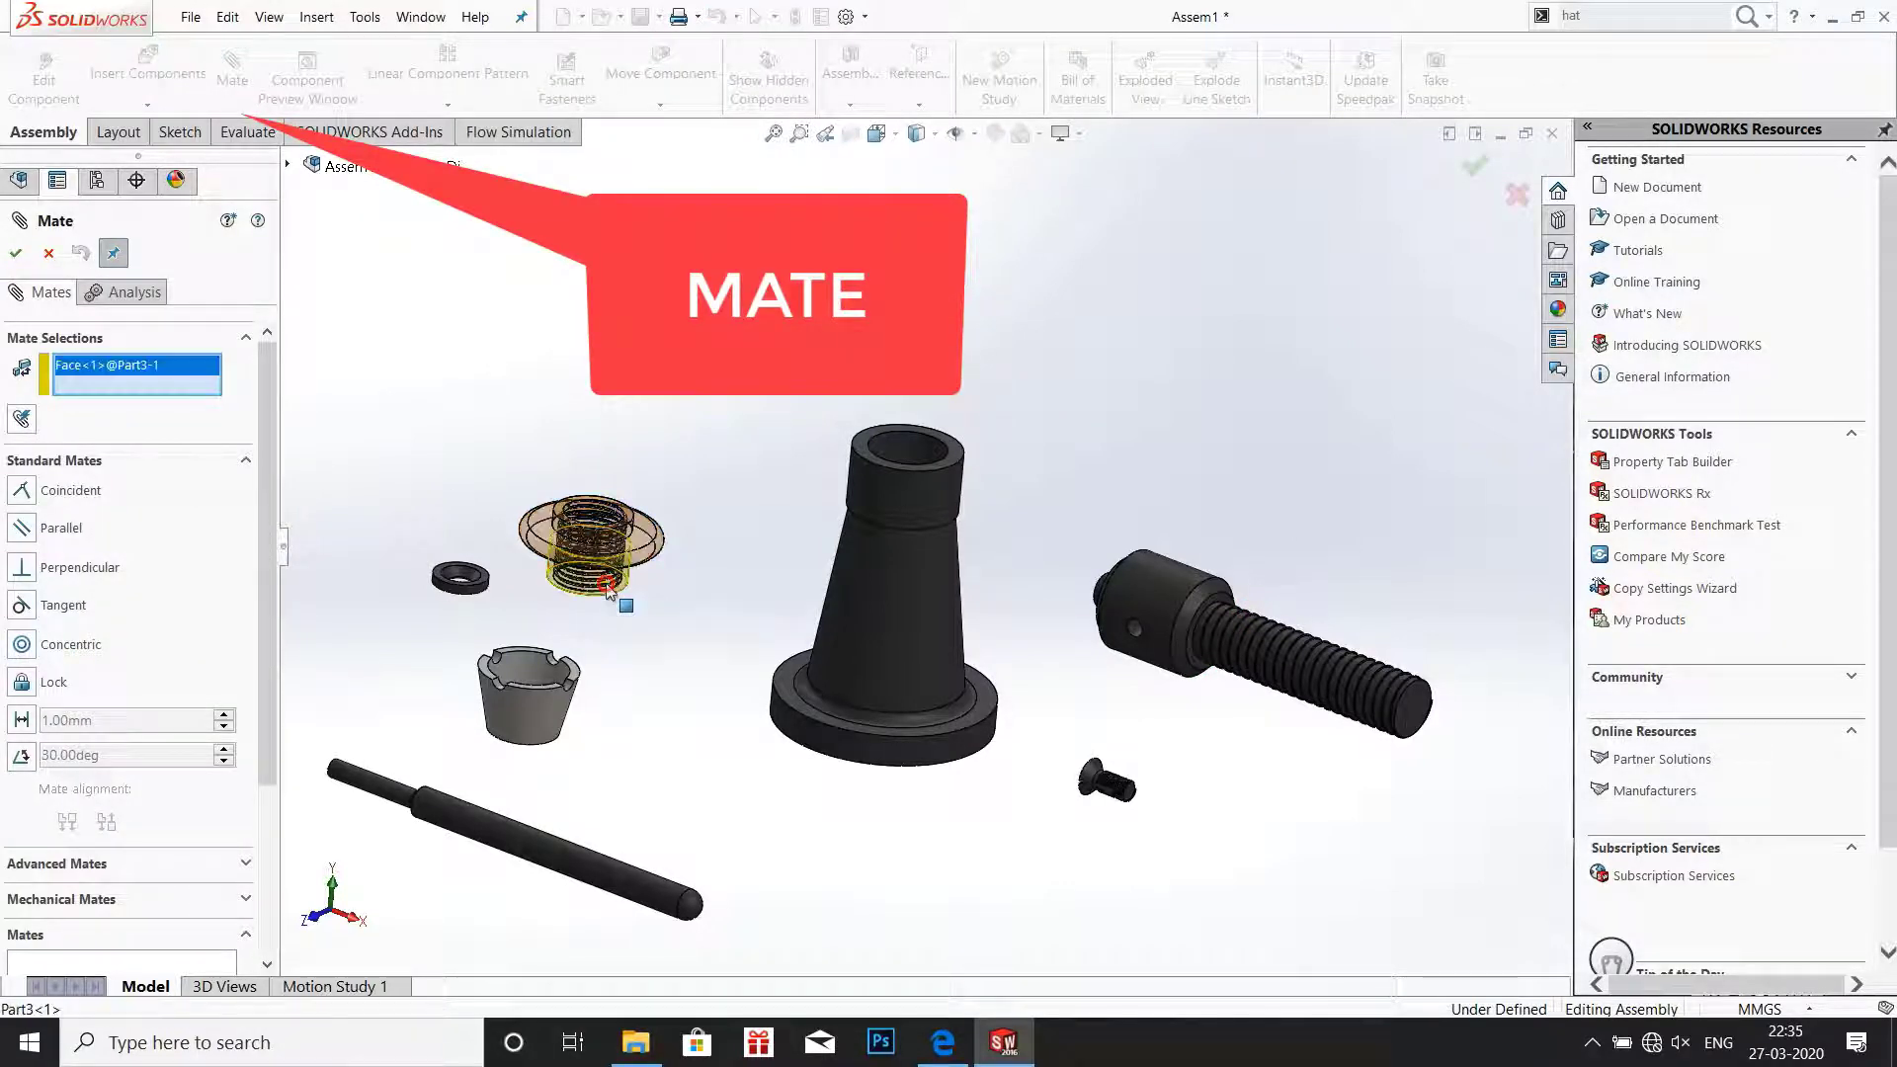
left_click(911, 441)
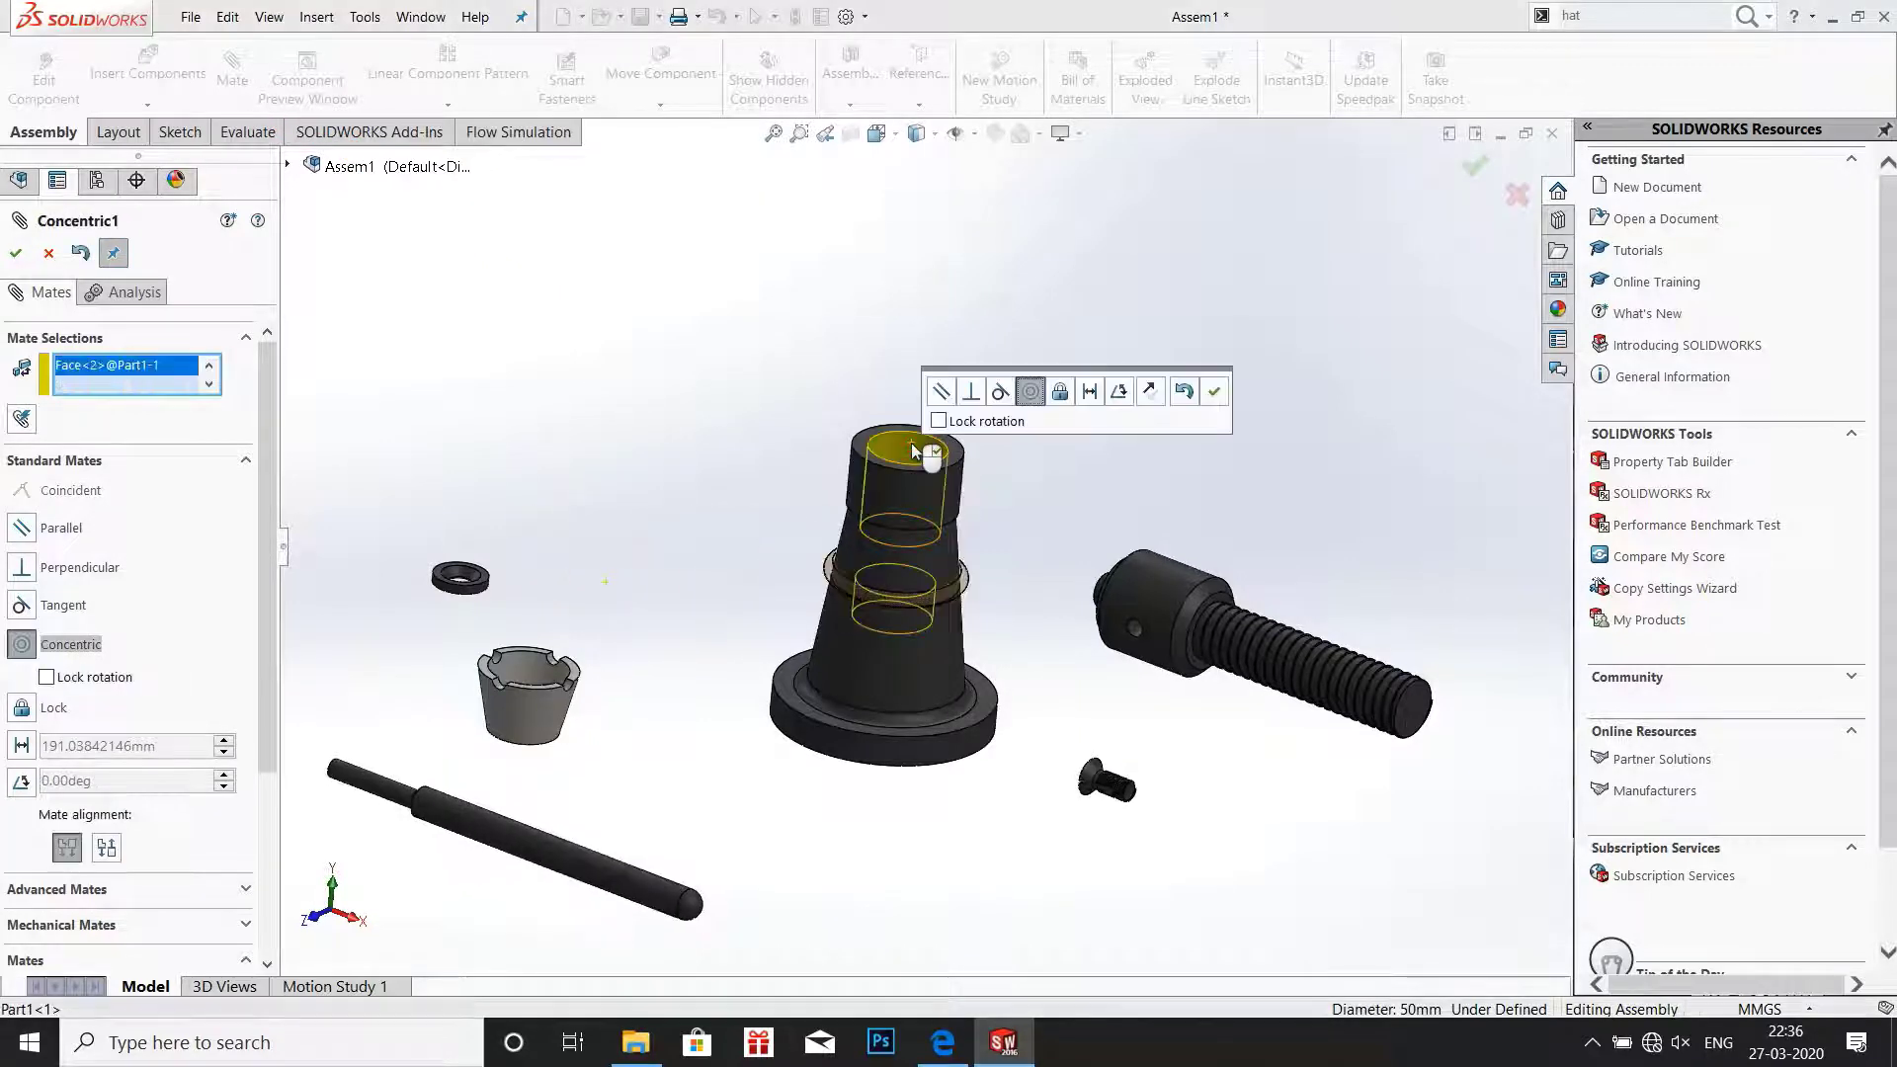
left_click(1214, 393)
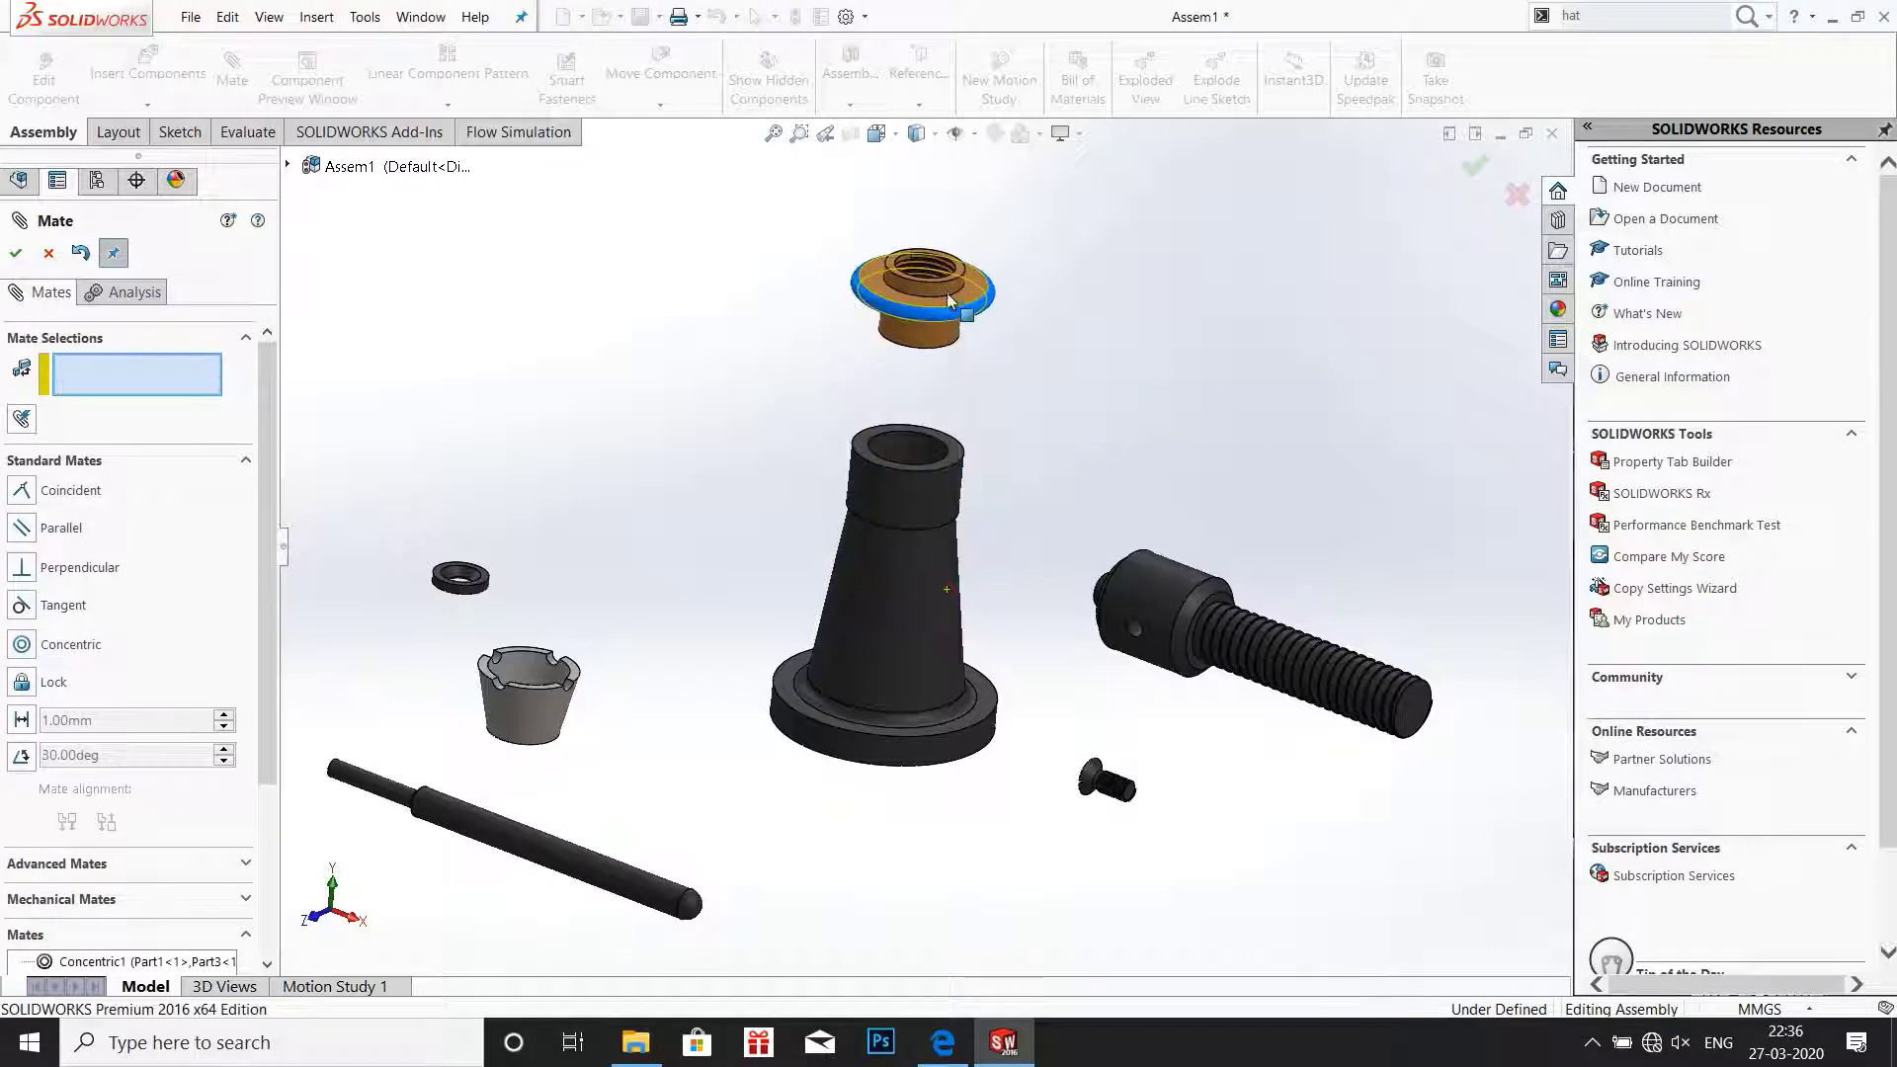
Add a coincident mate between the underside of the nut's flange and the top face of the body.
middle_click_drag(1031, 437, 1080, 250)
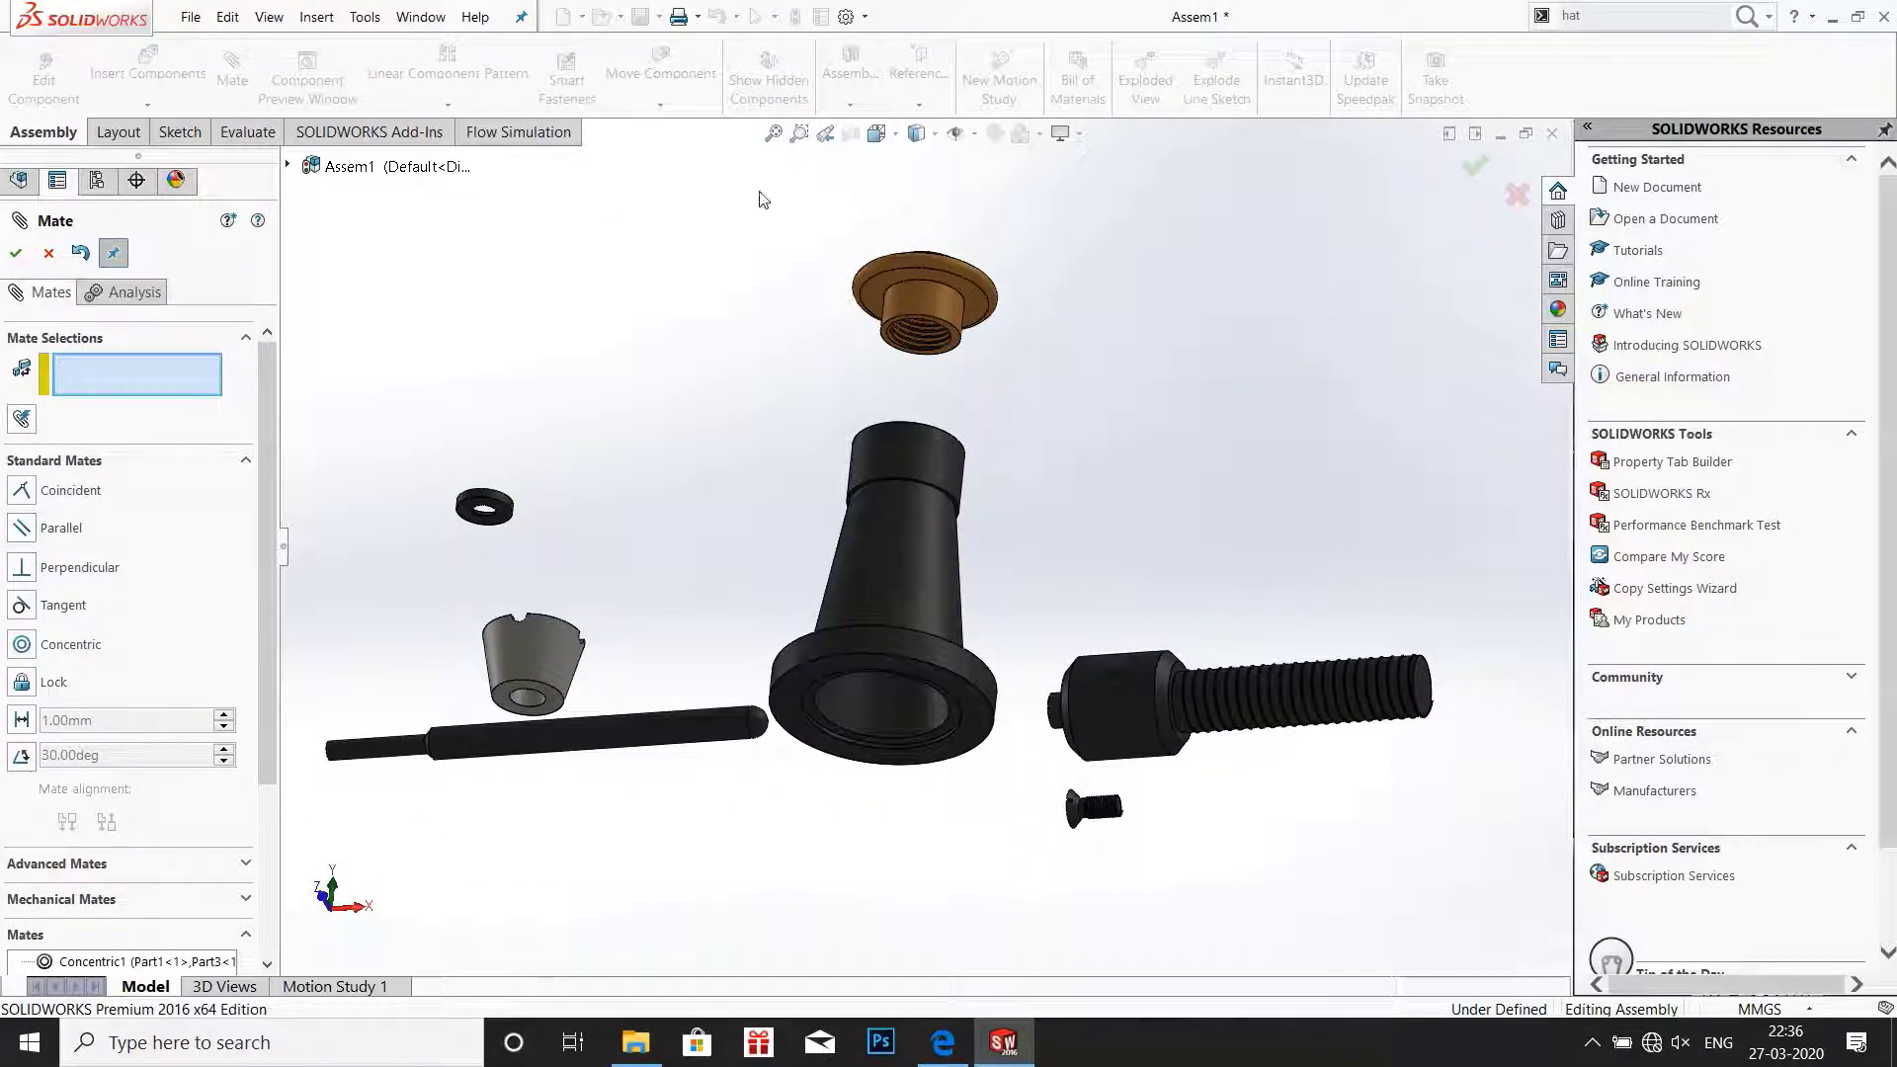
left_click(919, 326)
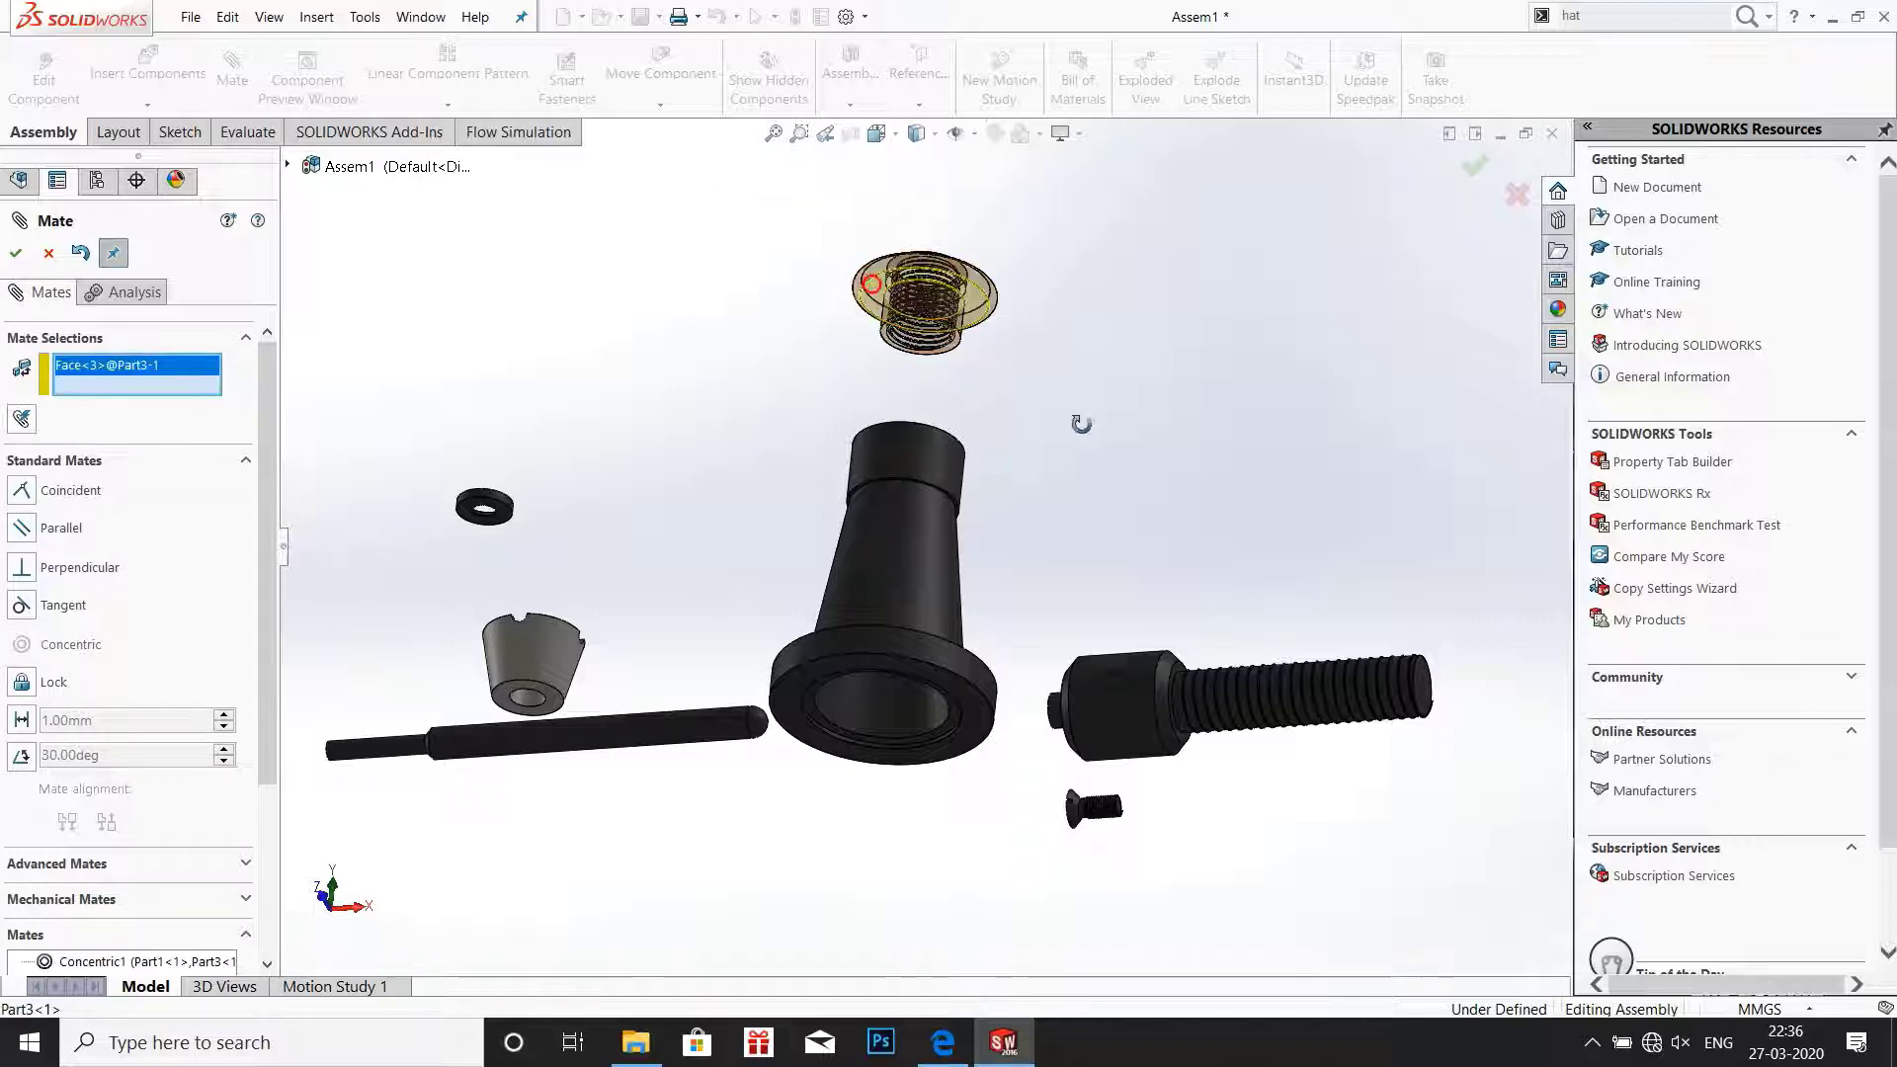
middle_click_drag(1080, 423, 1018, 708)
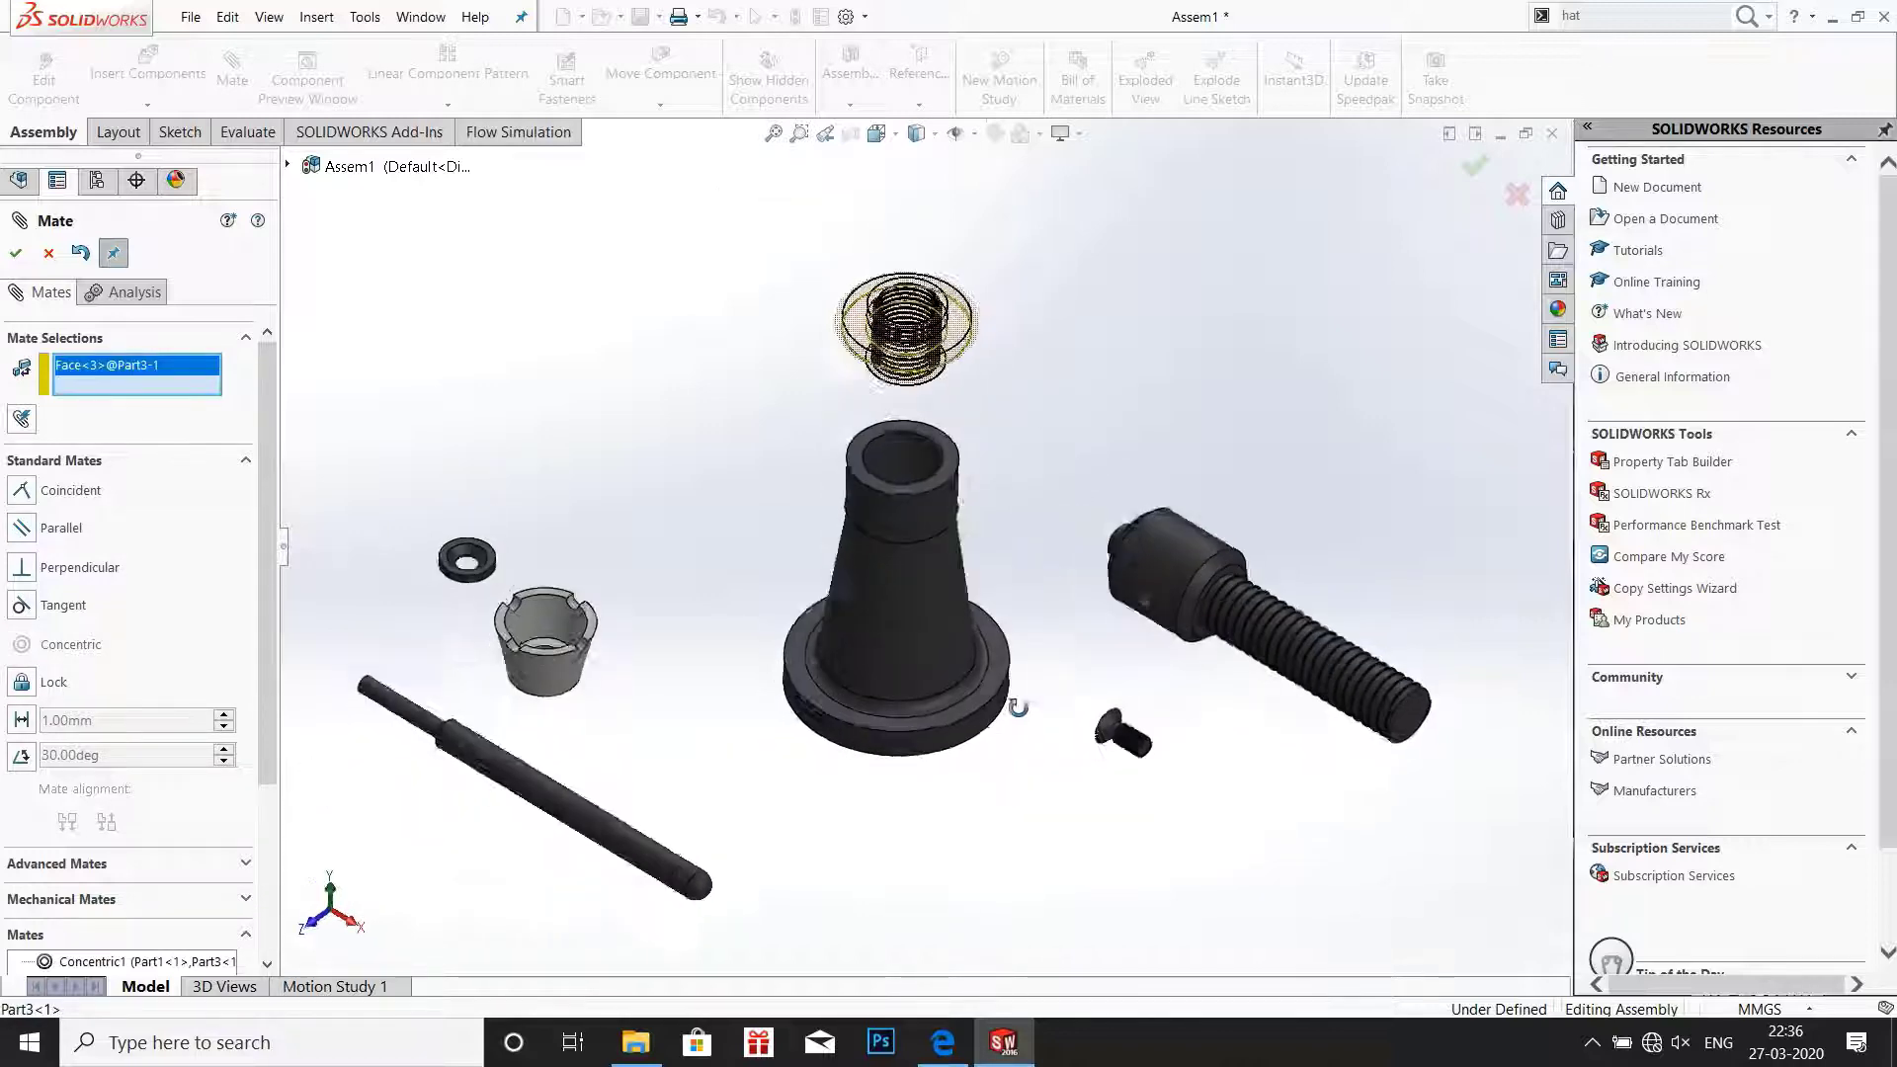
left_click(851, 484)
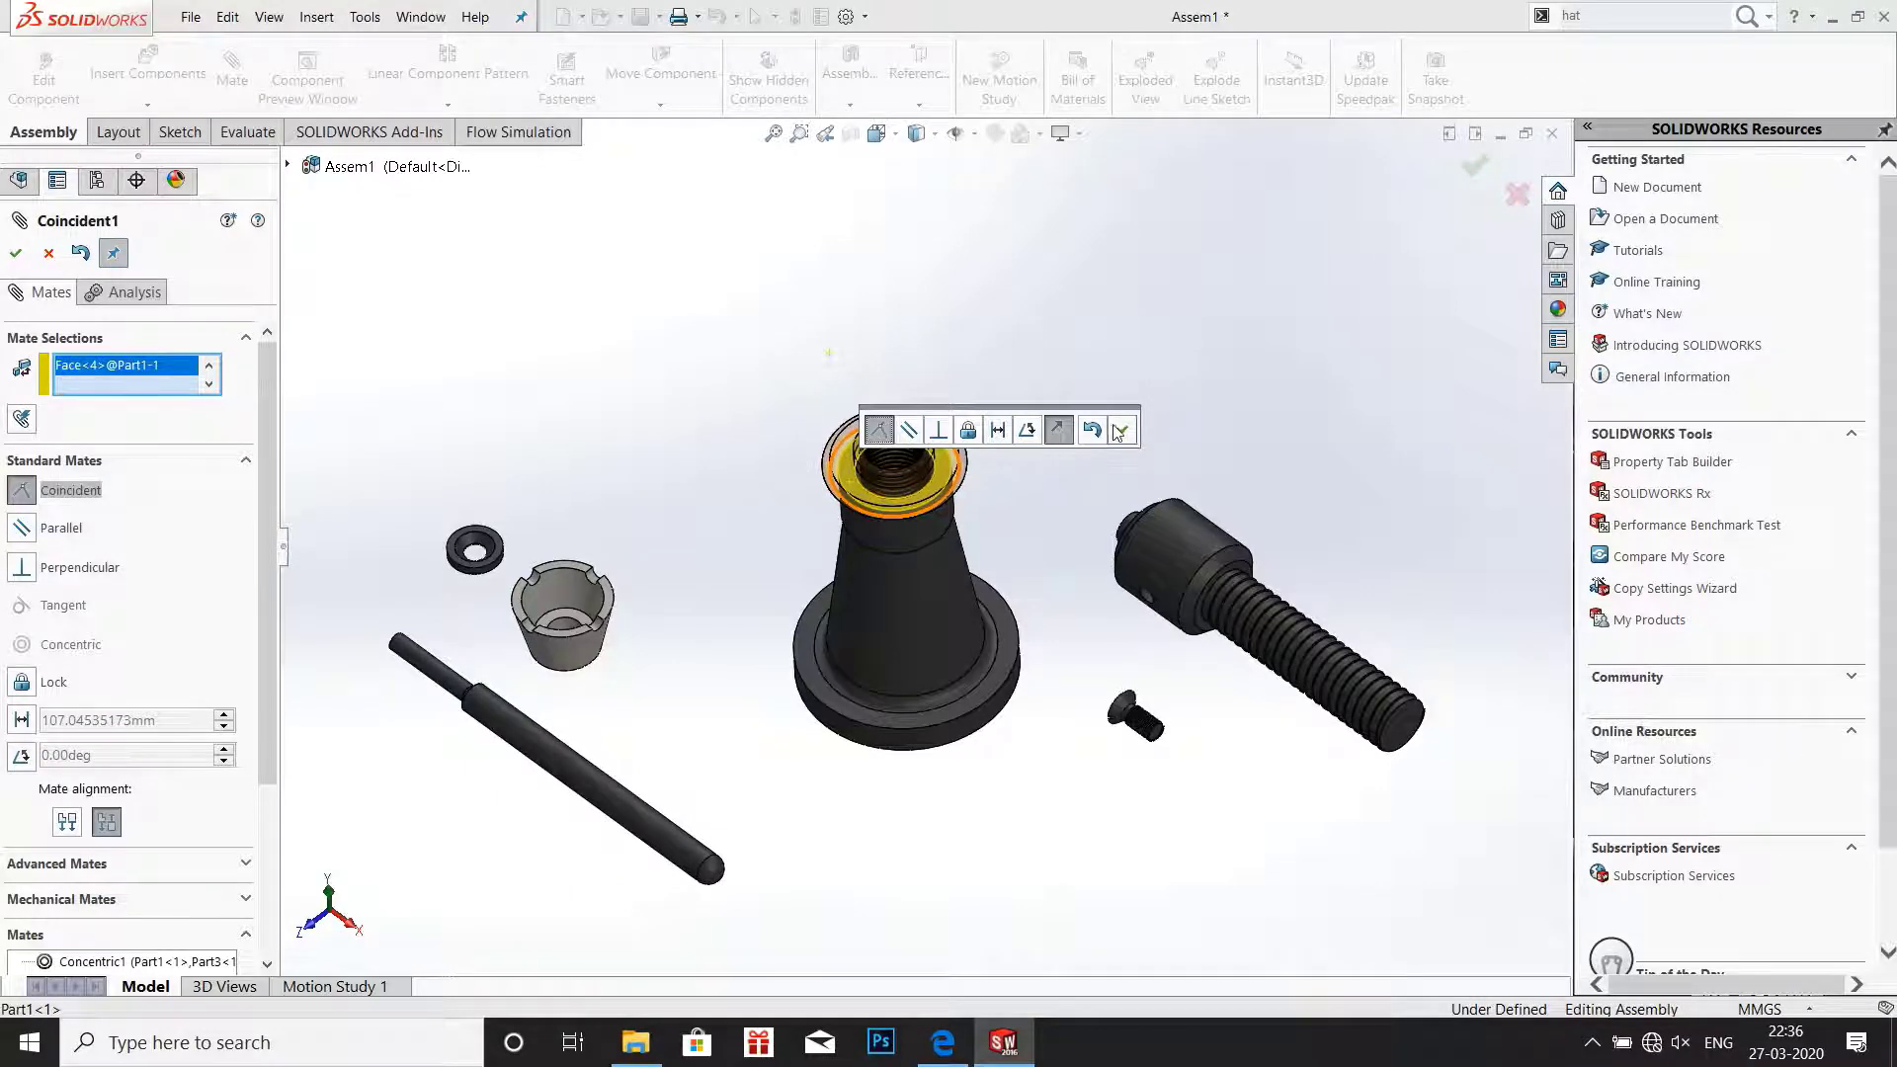
left_click(1119, 433)
Move the large threaded screw up beside the nut on the body.
scroll(951, 492, "down", 3)
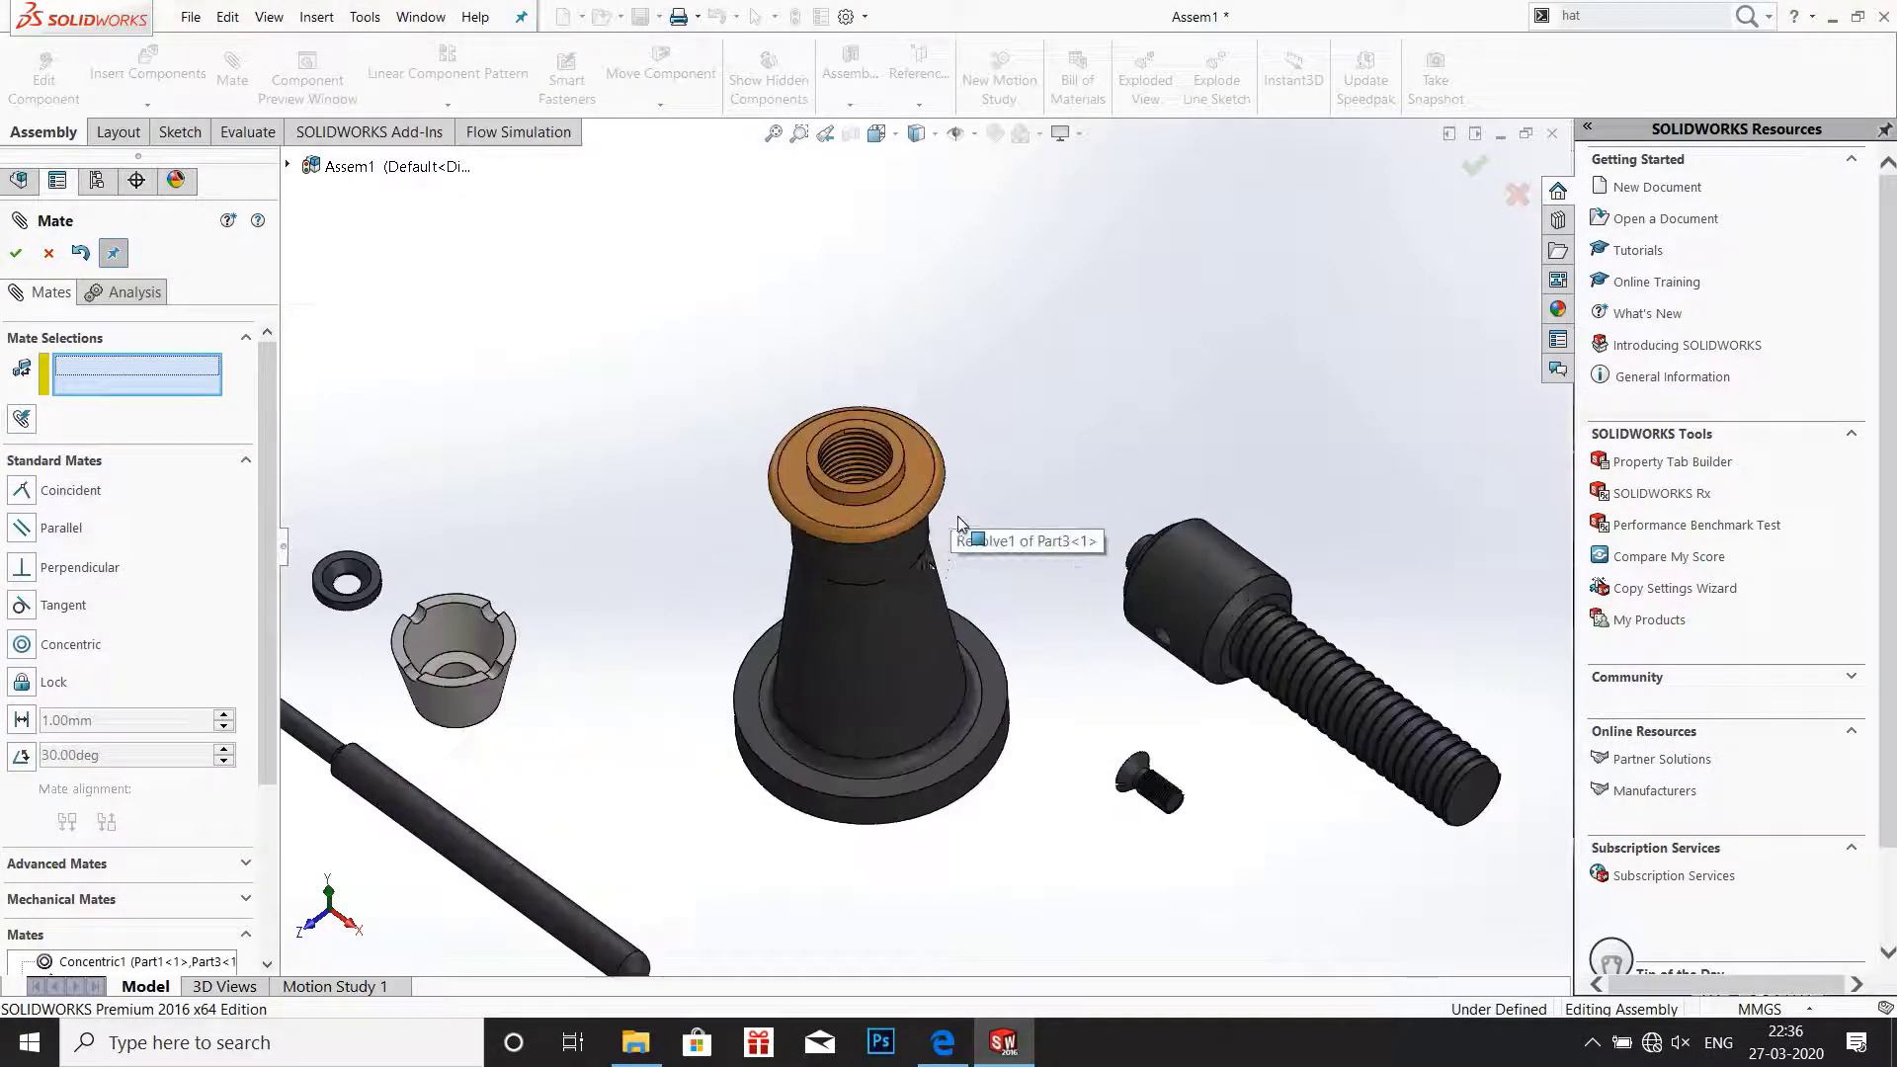
middle_click_drag(957, 516, 776, 604)
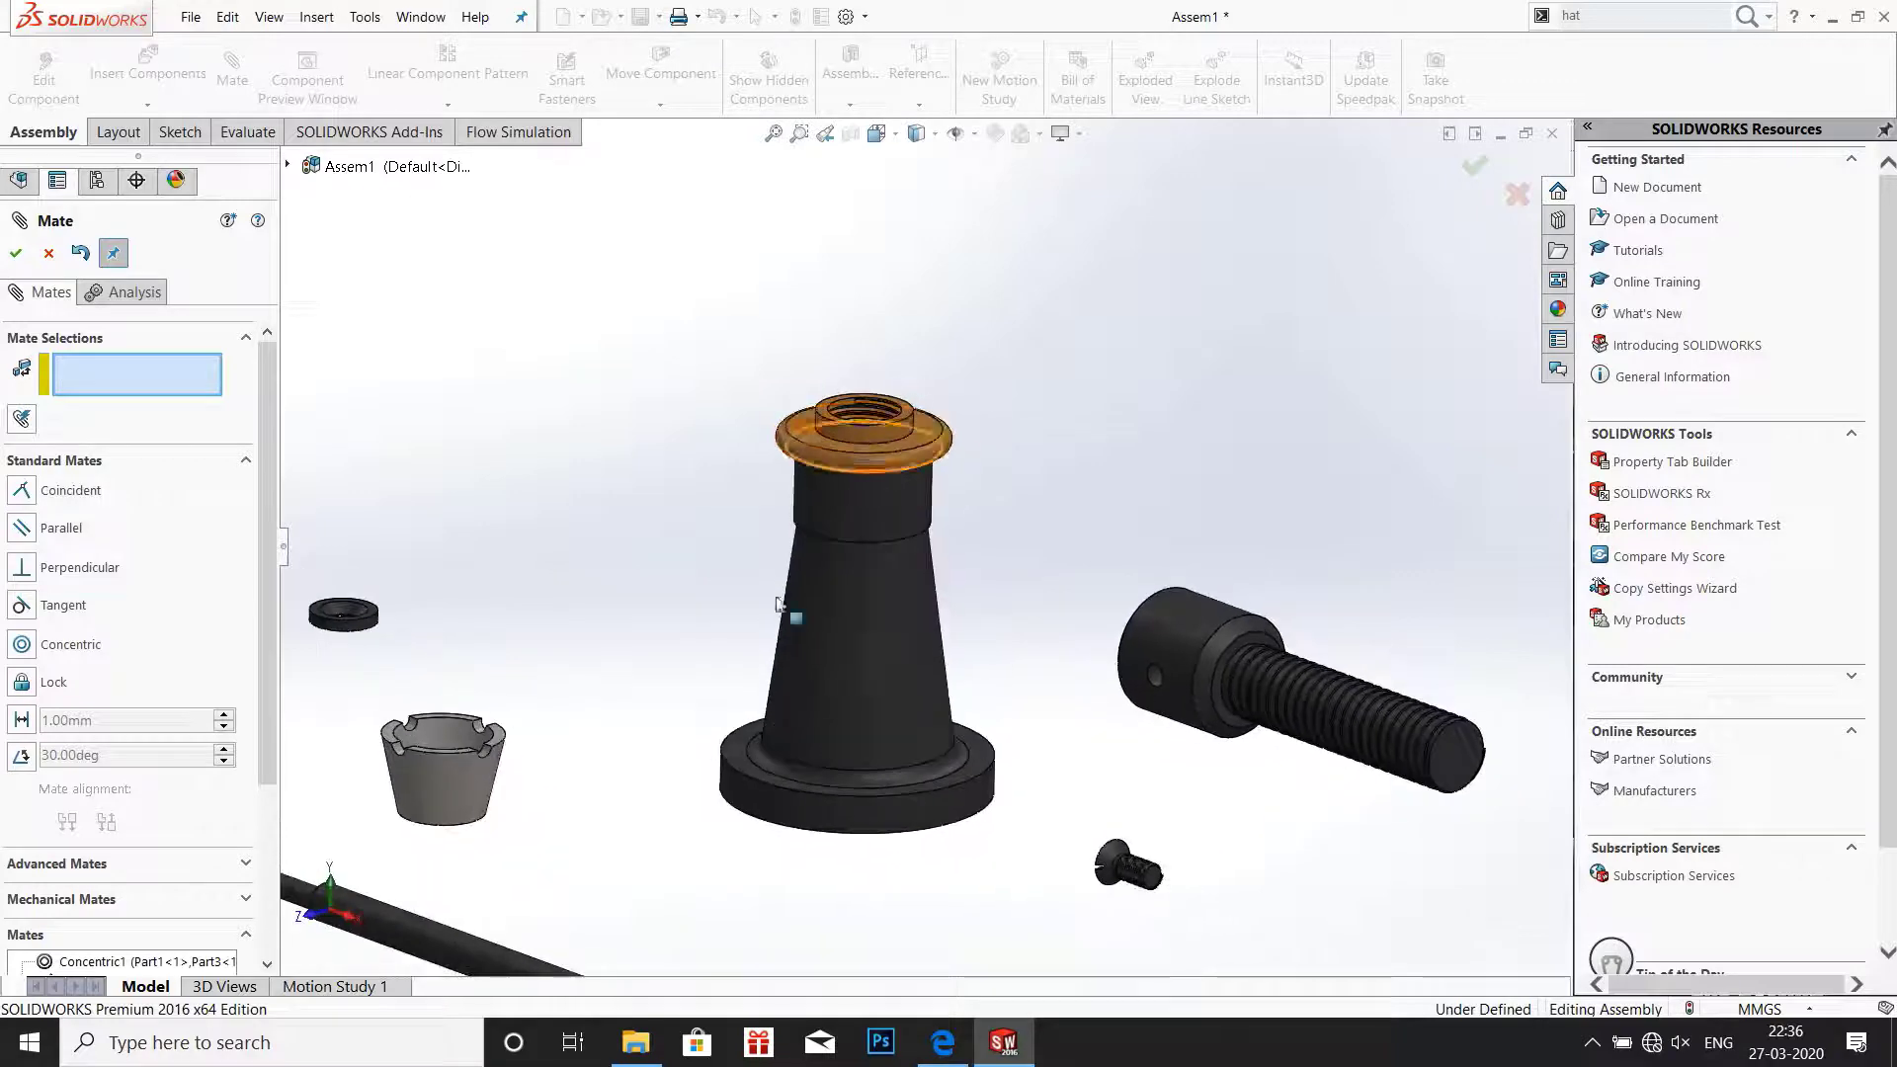
scroll(648, 682, "up", 1)
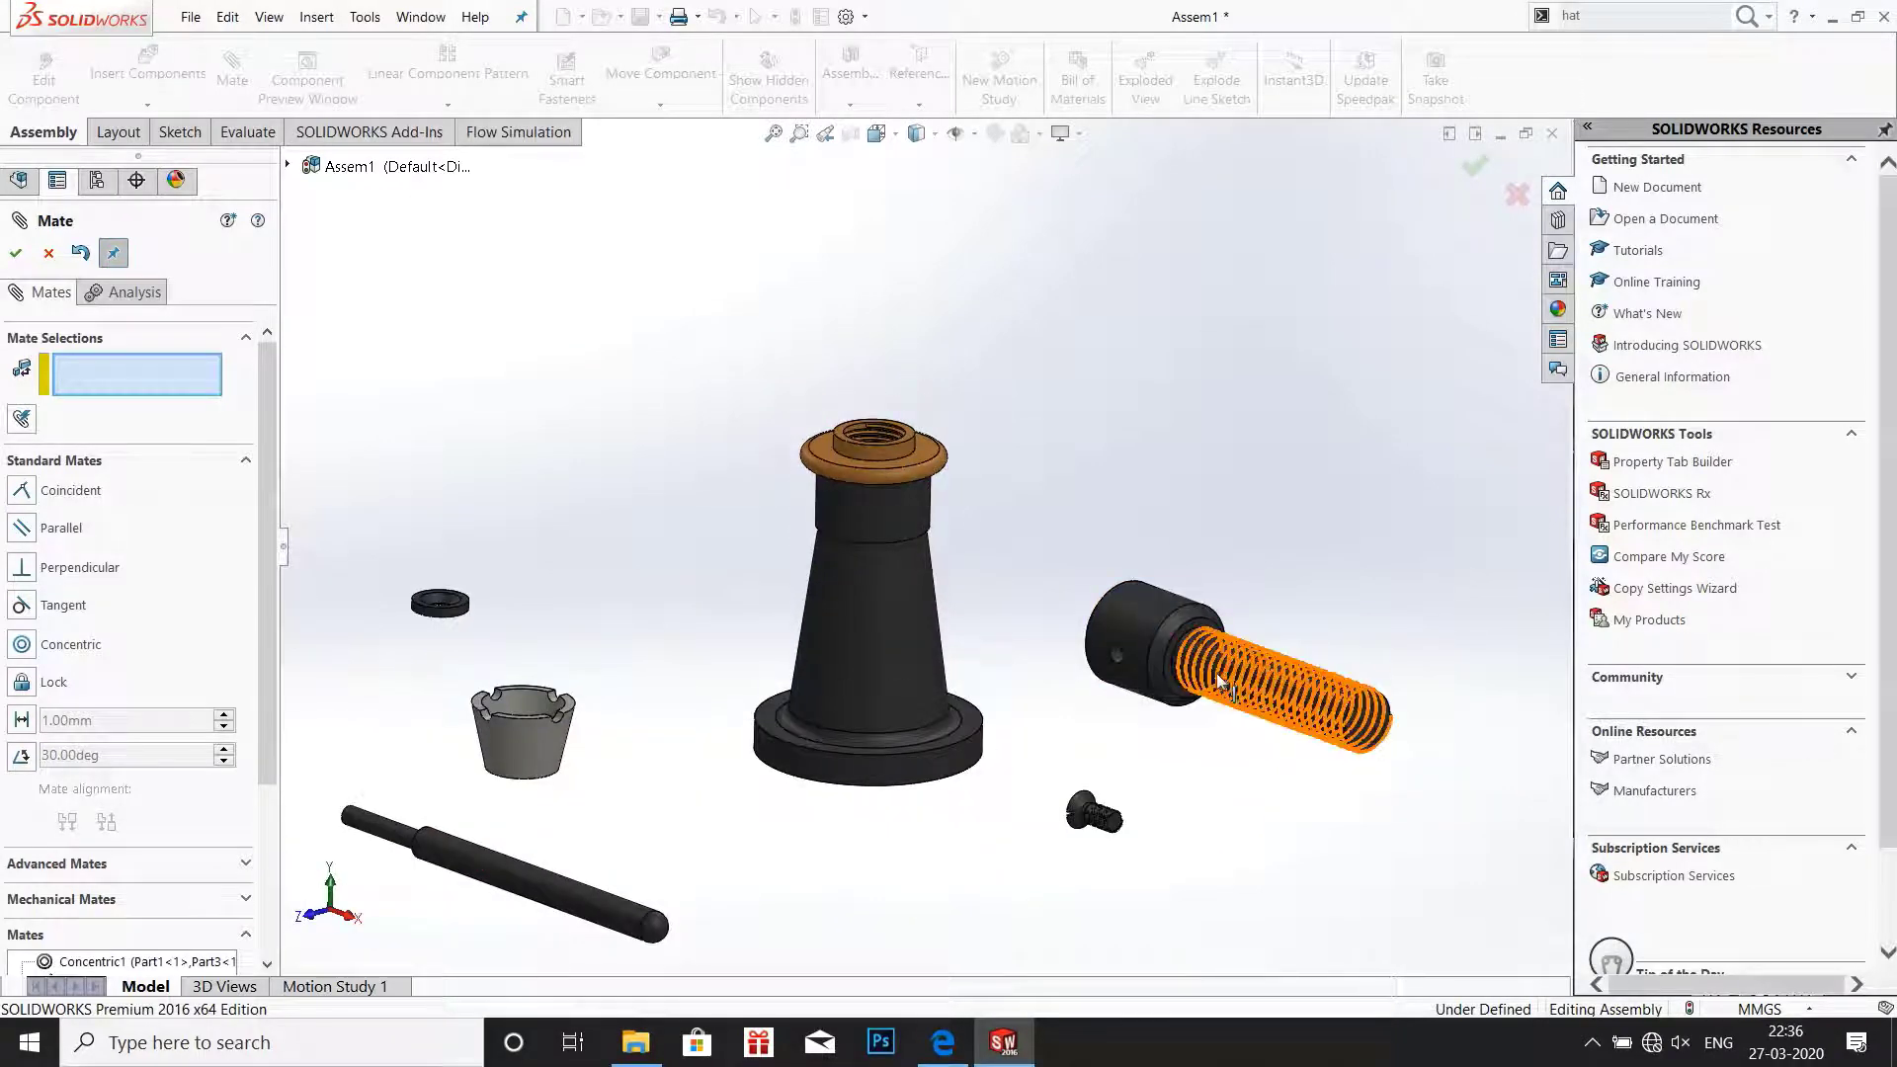
left_click_drag(1128, 631, 1062, 453)
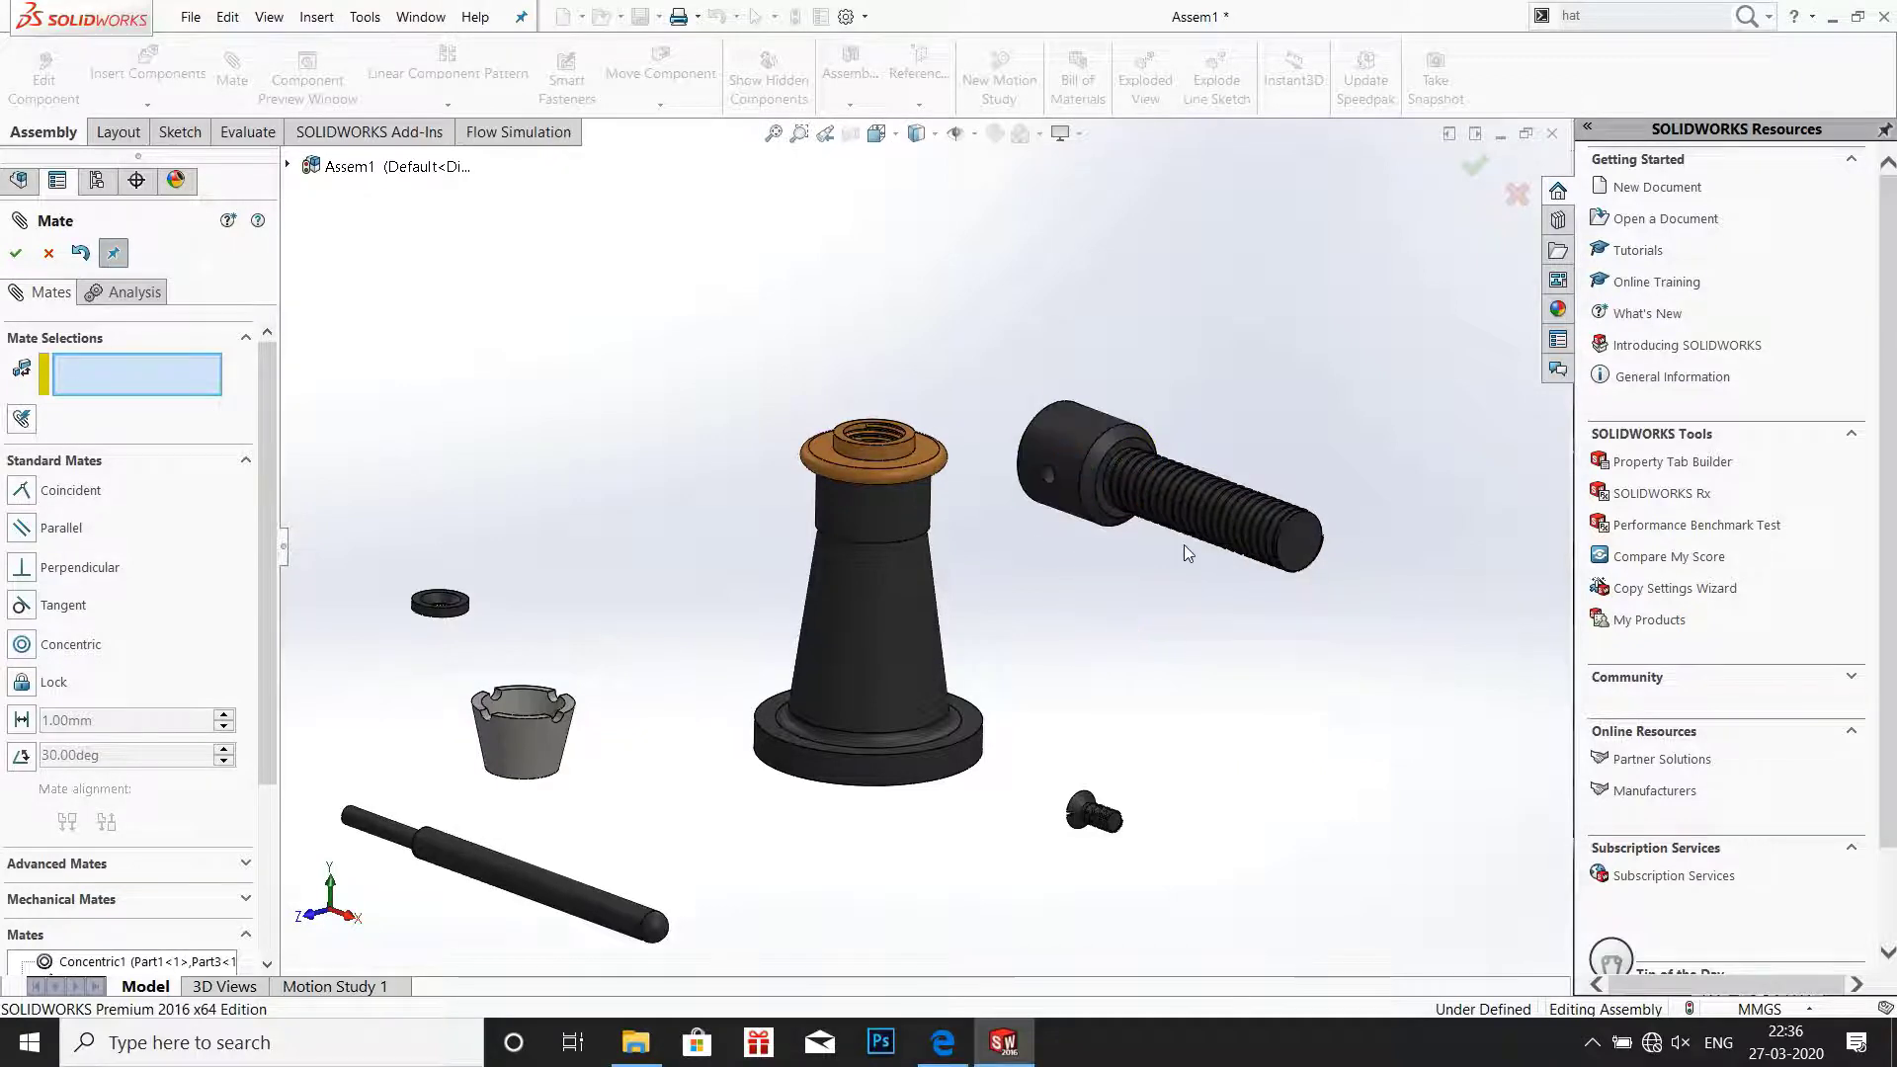
middle_click_drag(1184, 544, 1196, 660)
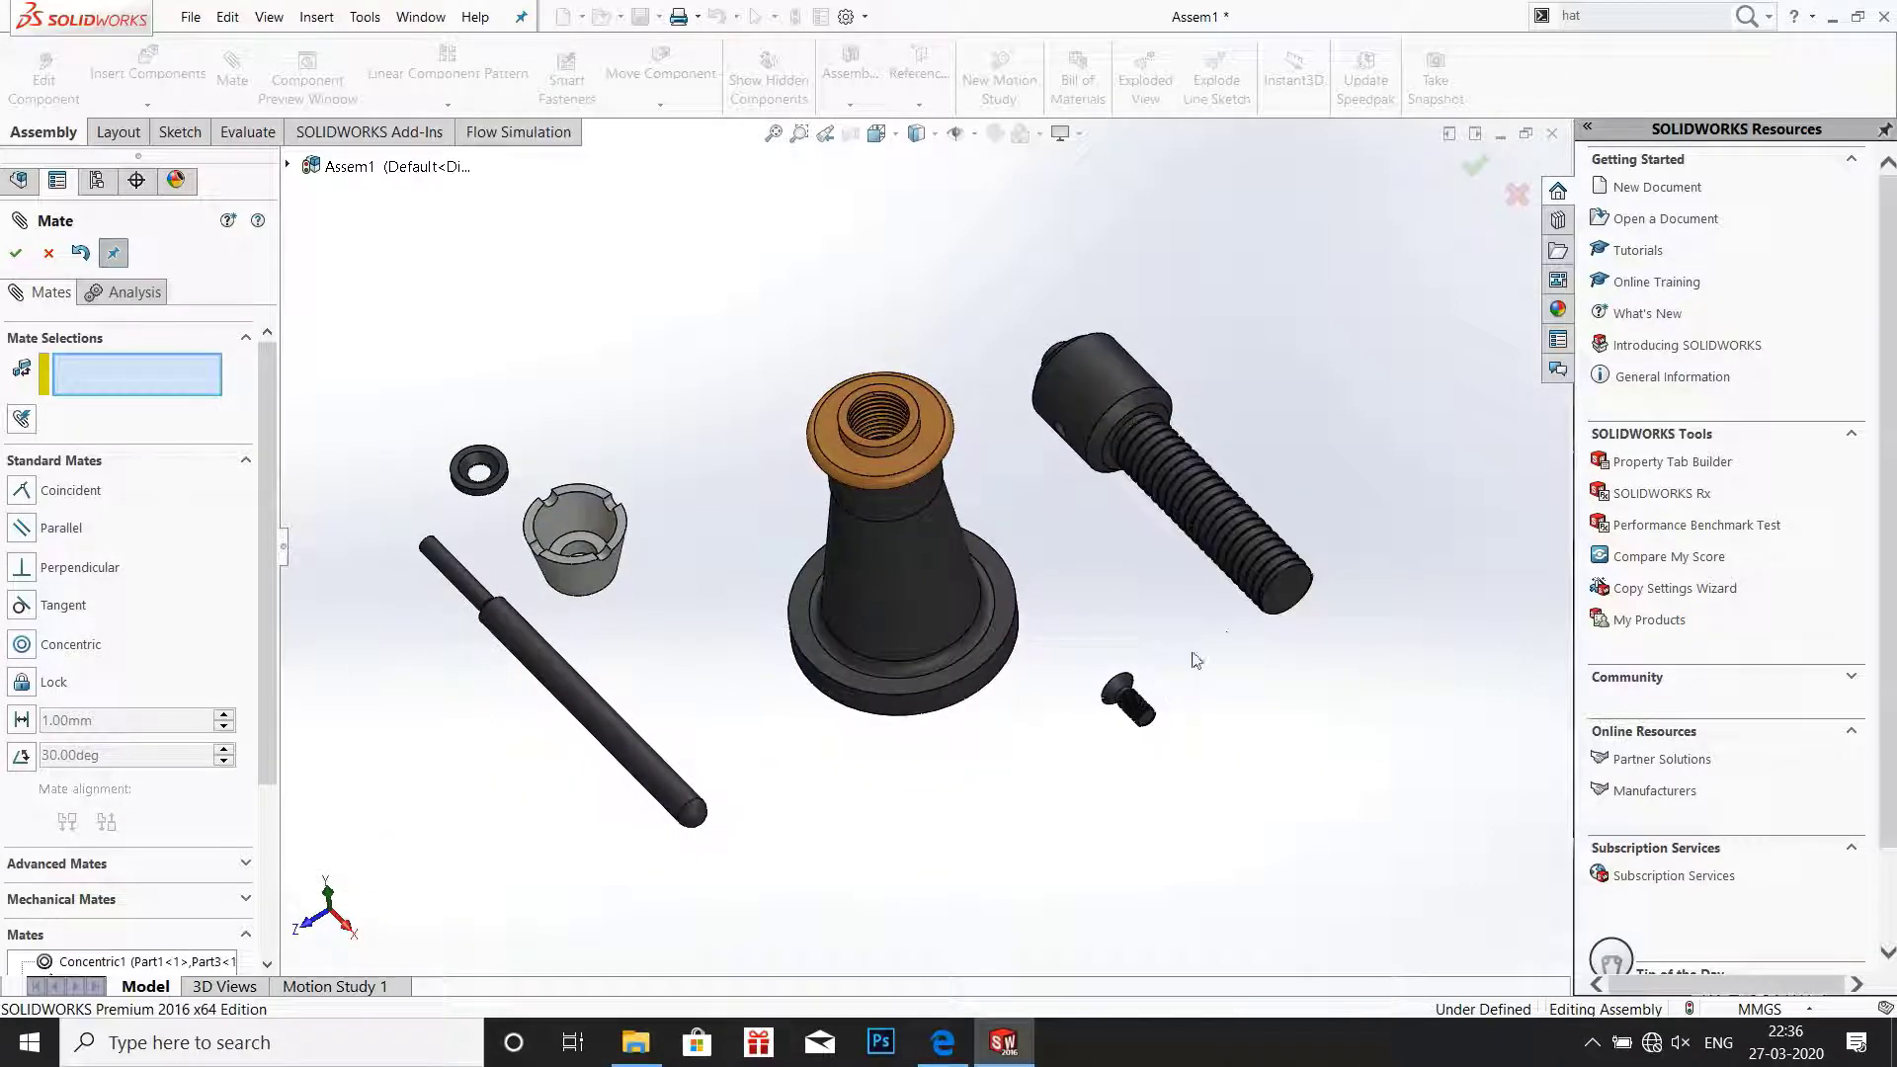
left_click(1177, 491)
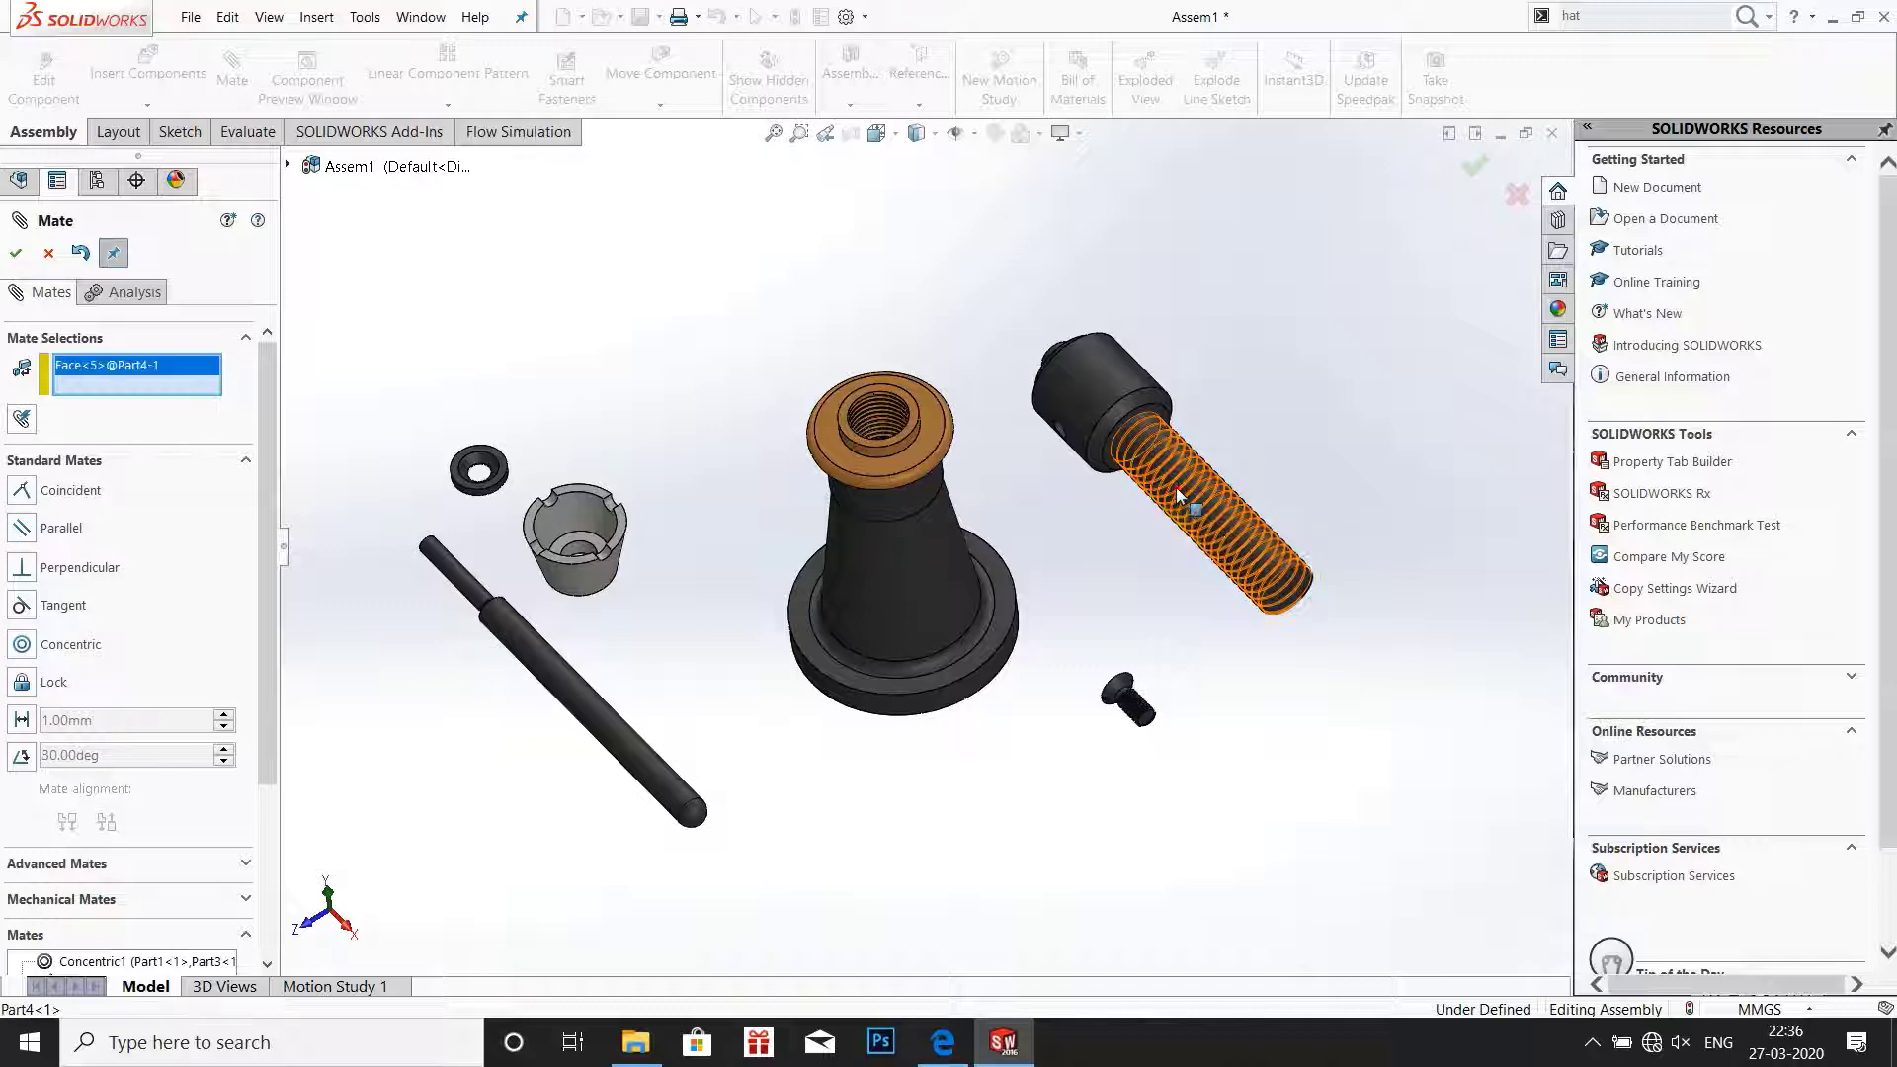
left_click(886, 417)
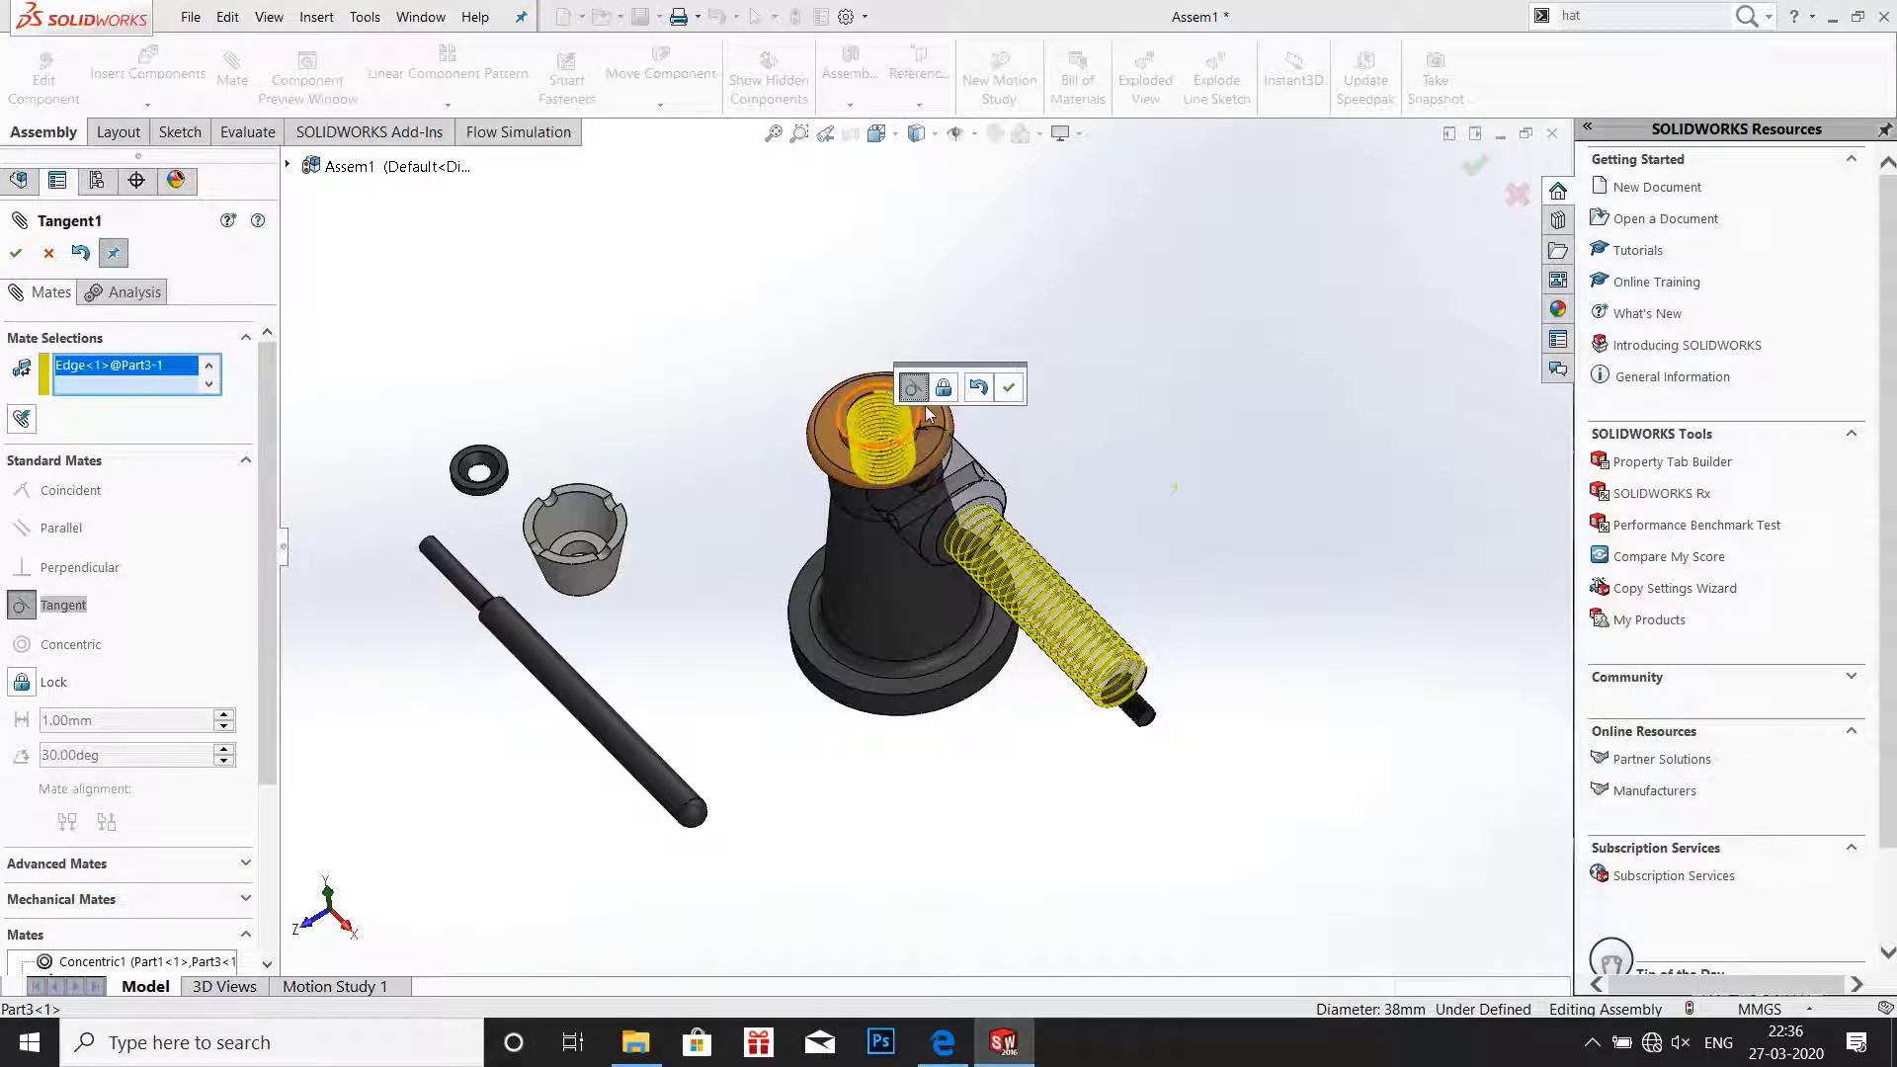
left_click(1076, 405)
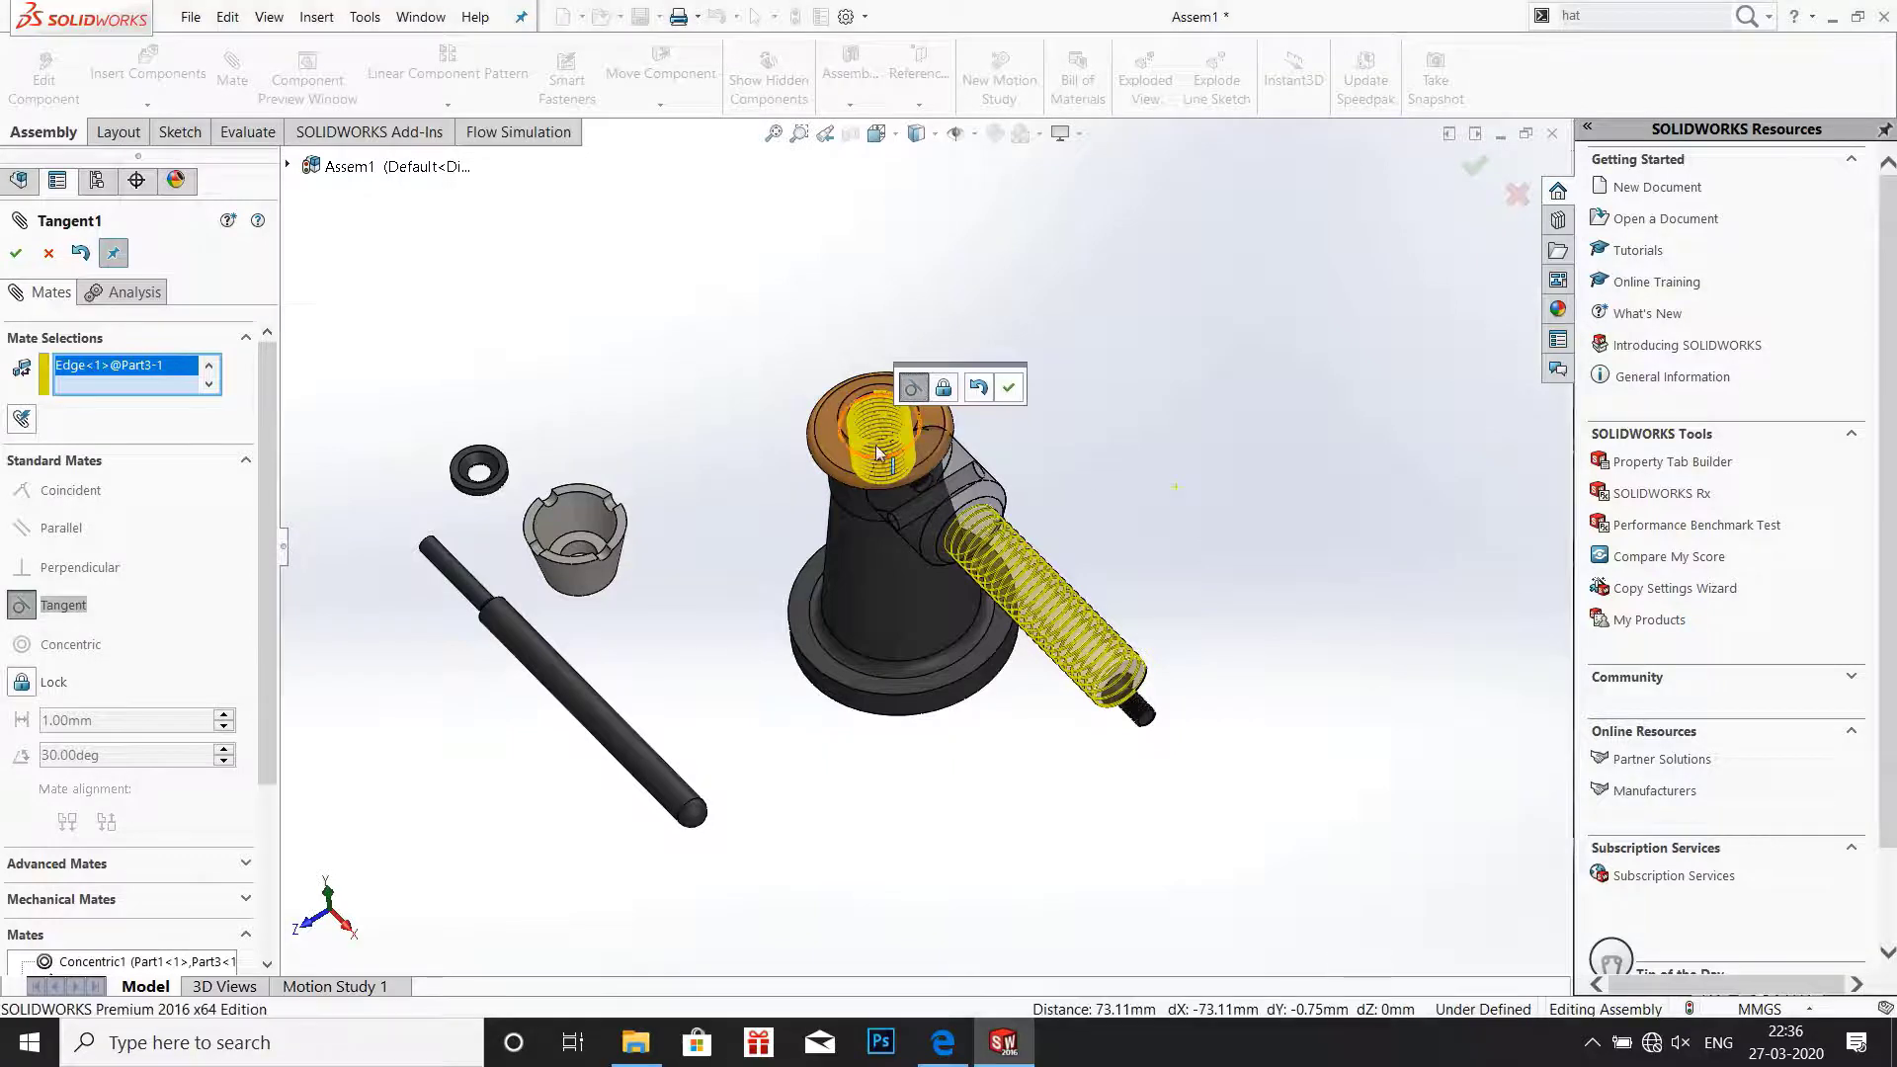
left_click(48, 254)
Add a concentric mate between the large screw's cylindrical head and the nut's upper collar, flipping the alignment so the thread points down.
left_click(223, 73)
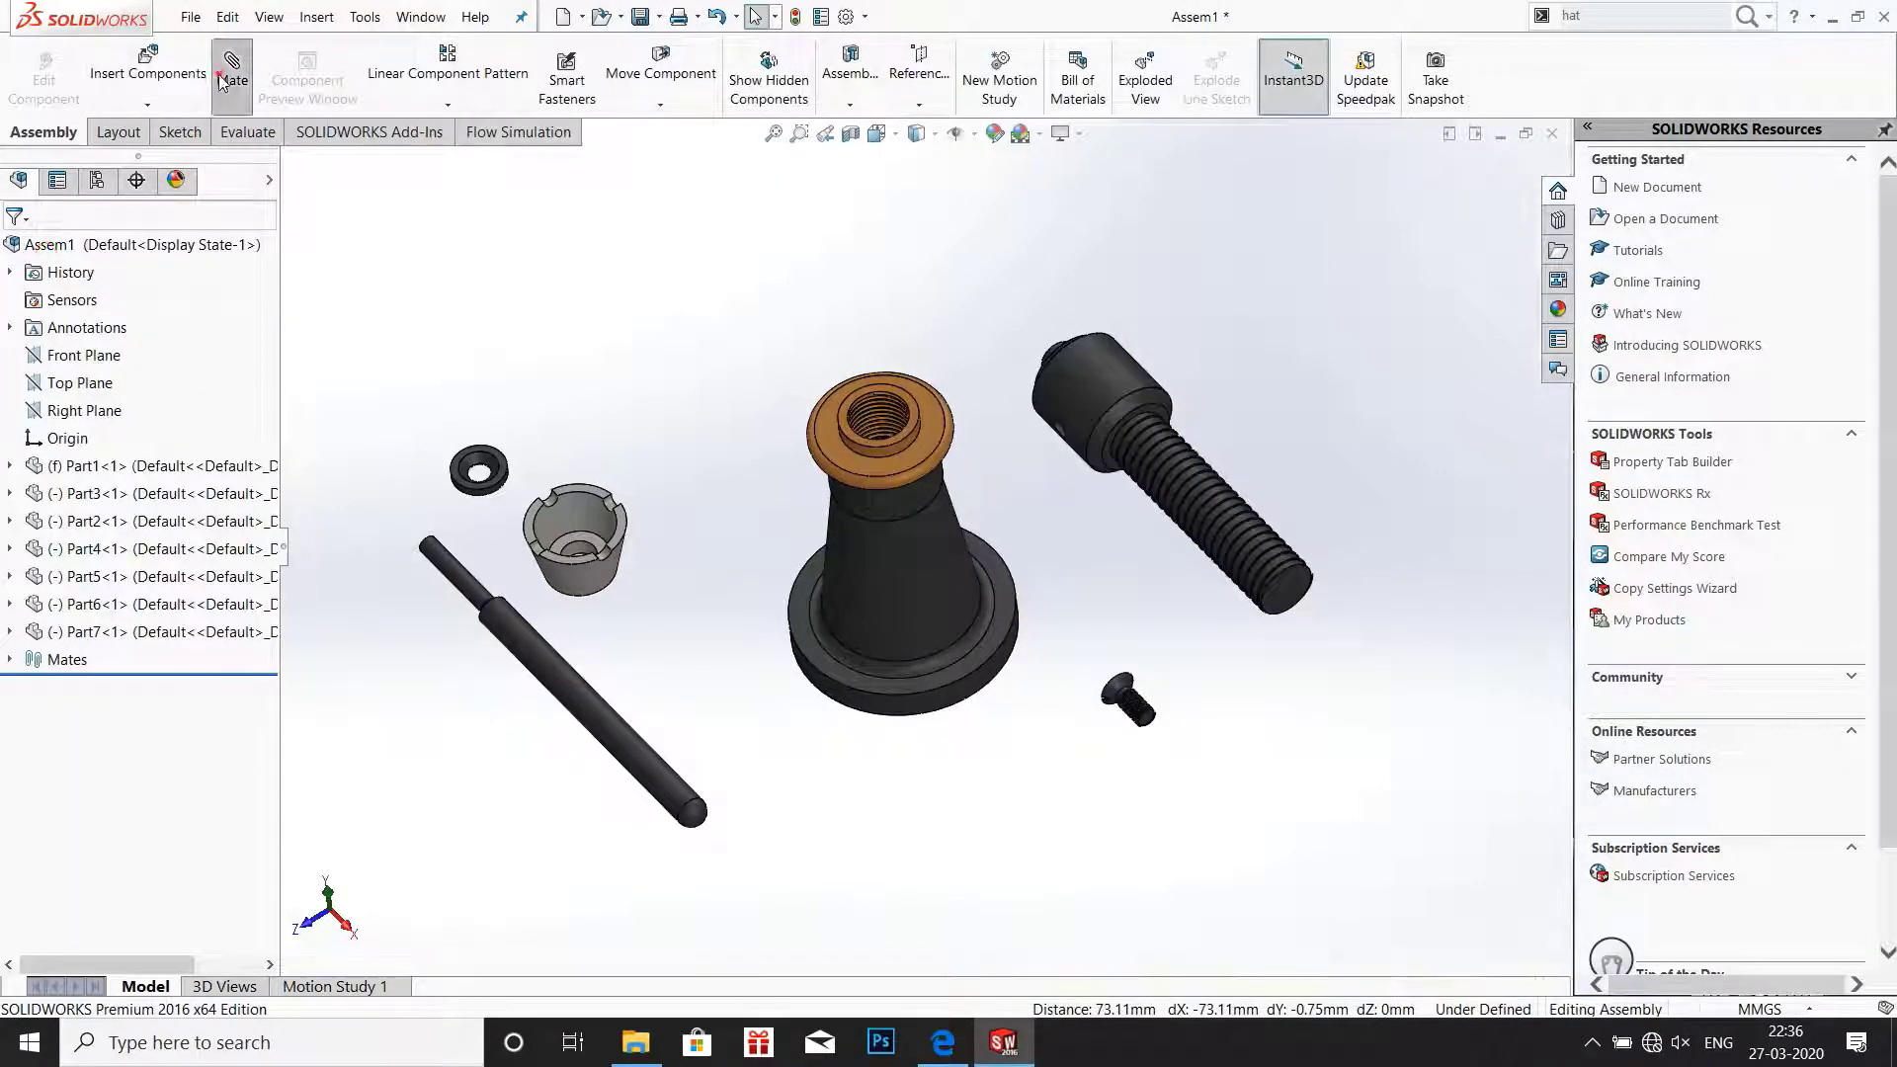
left_click(1083, 378)
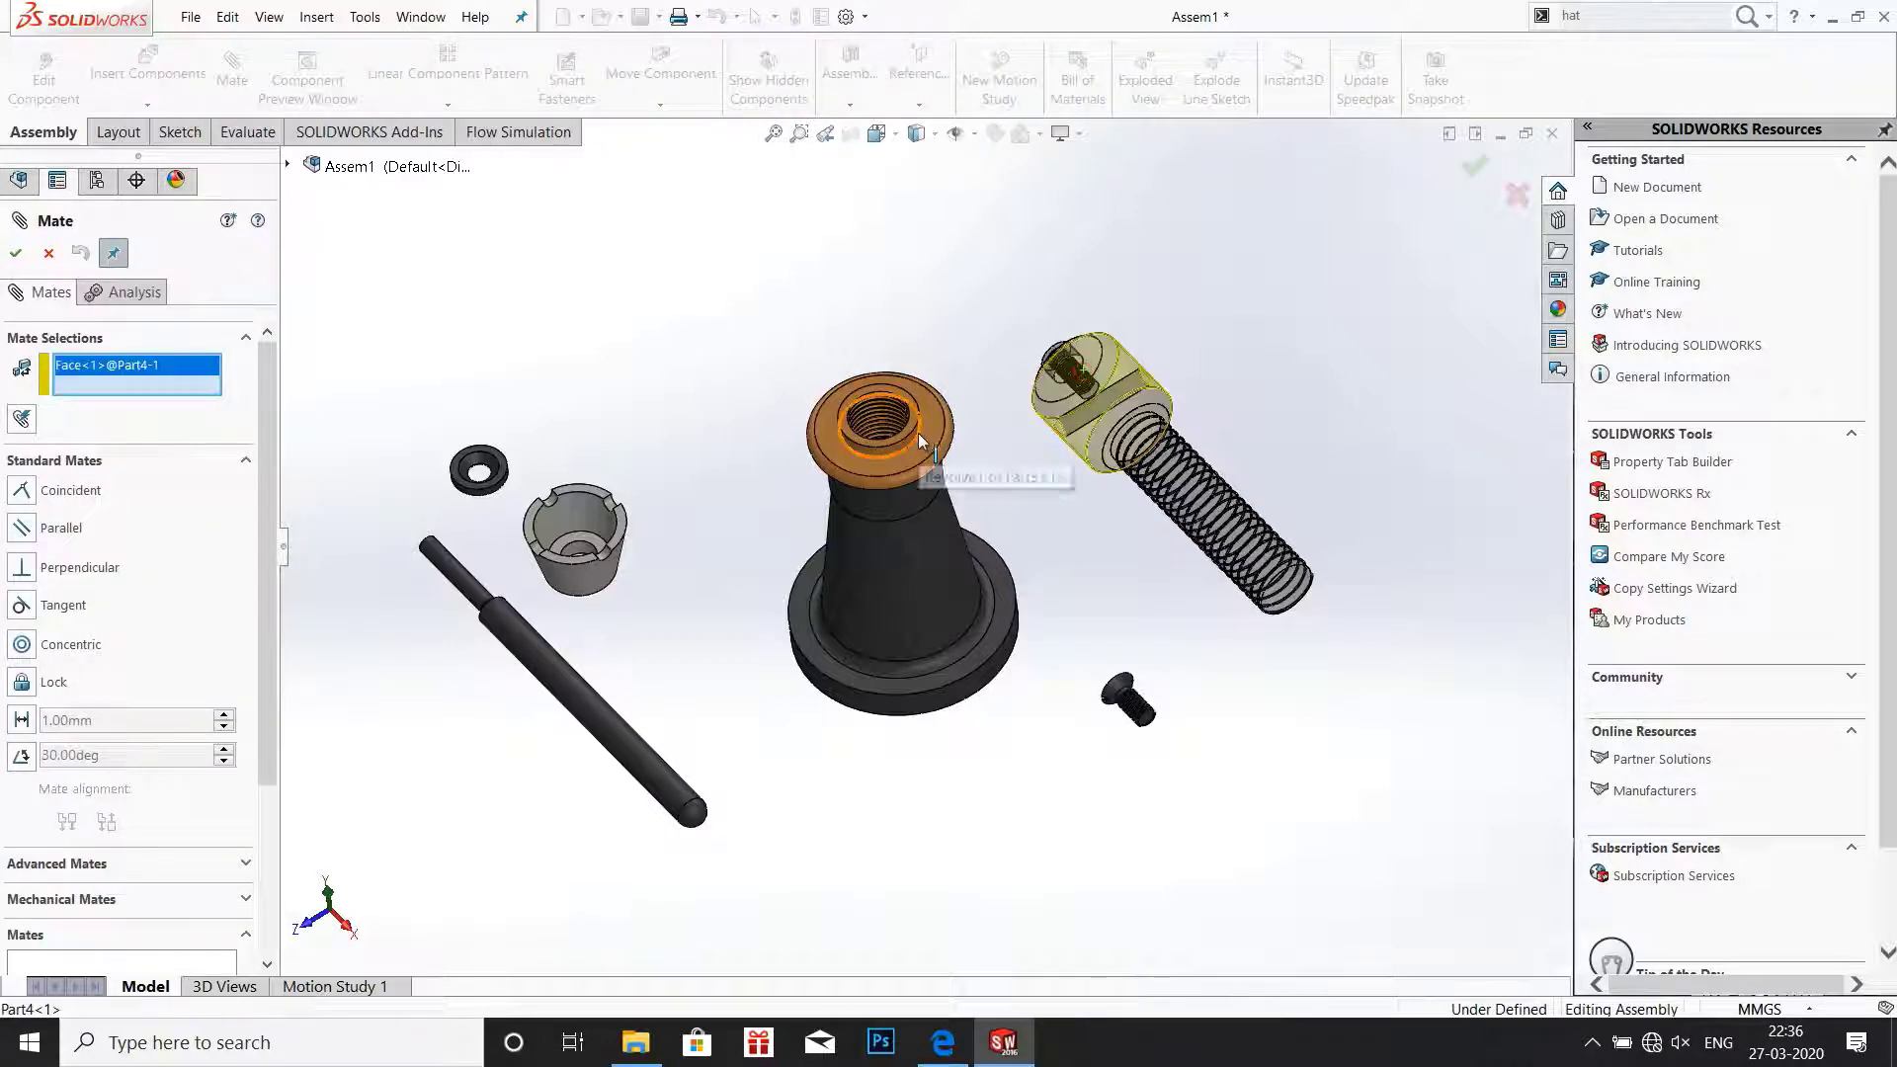
left_click(911, 435)
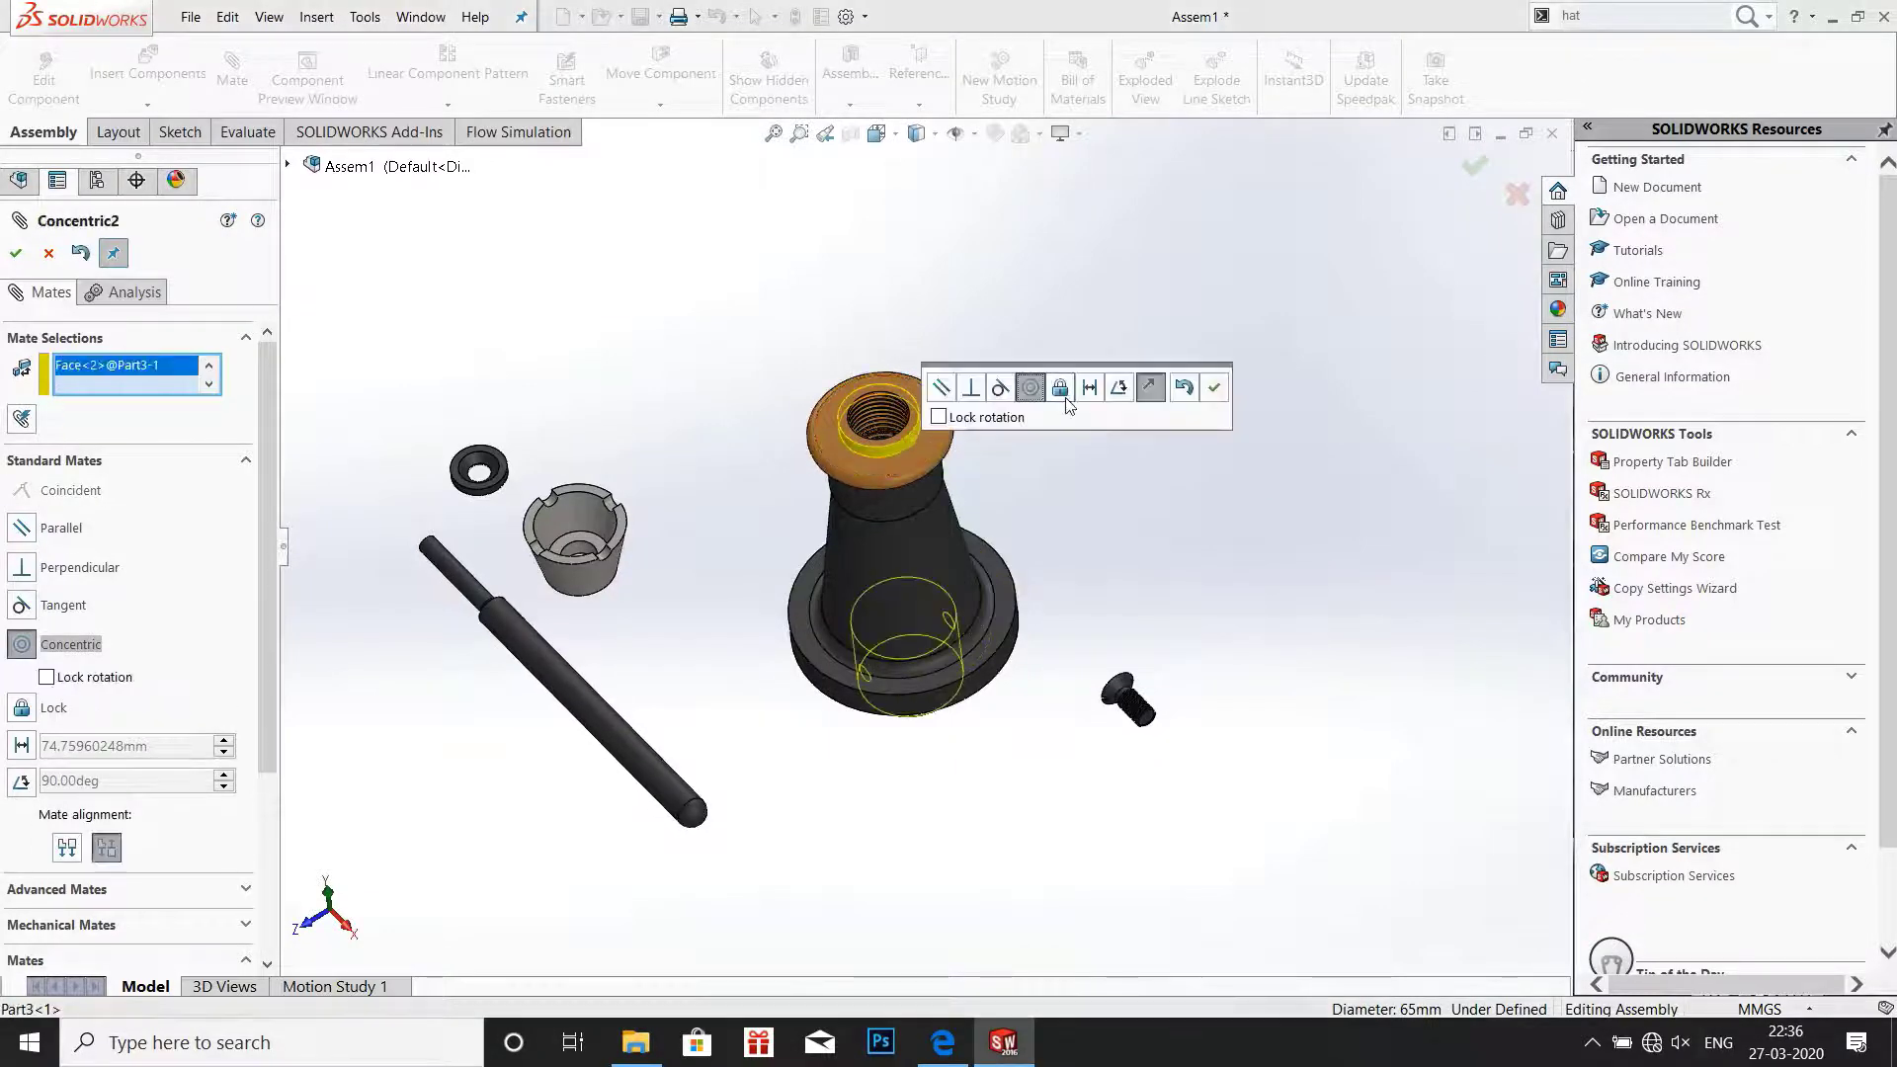
left_click(1150, 388)
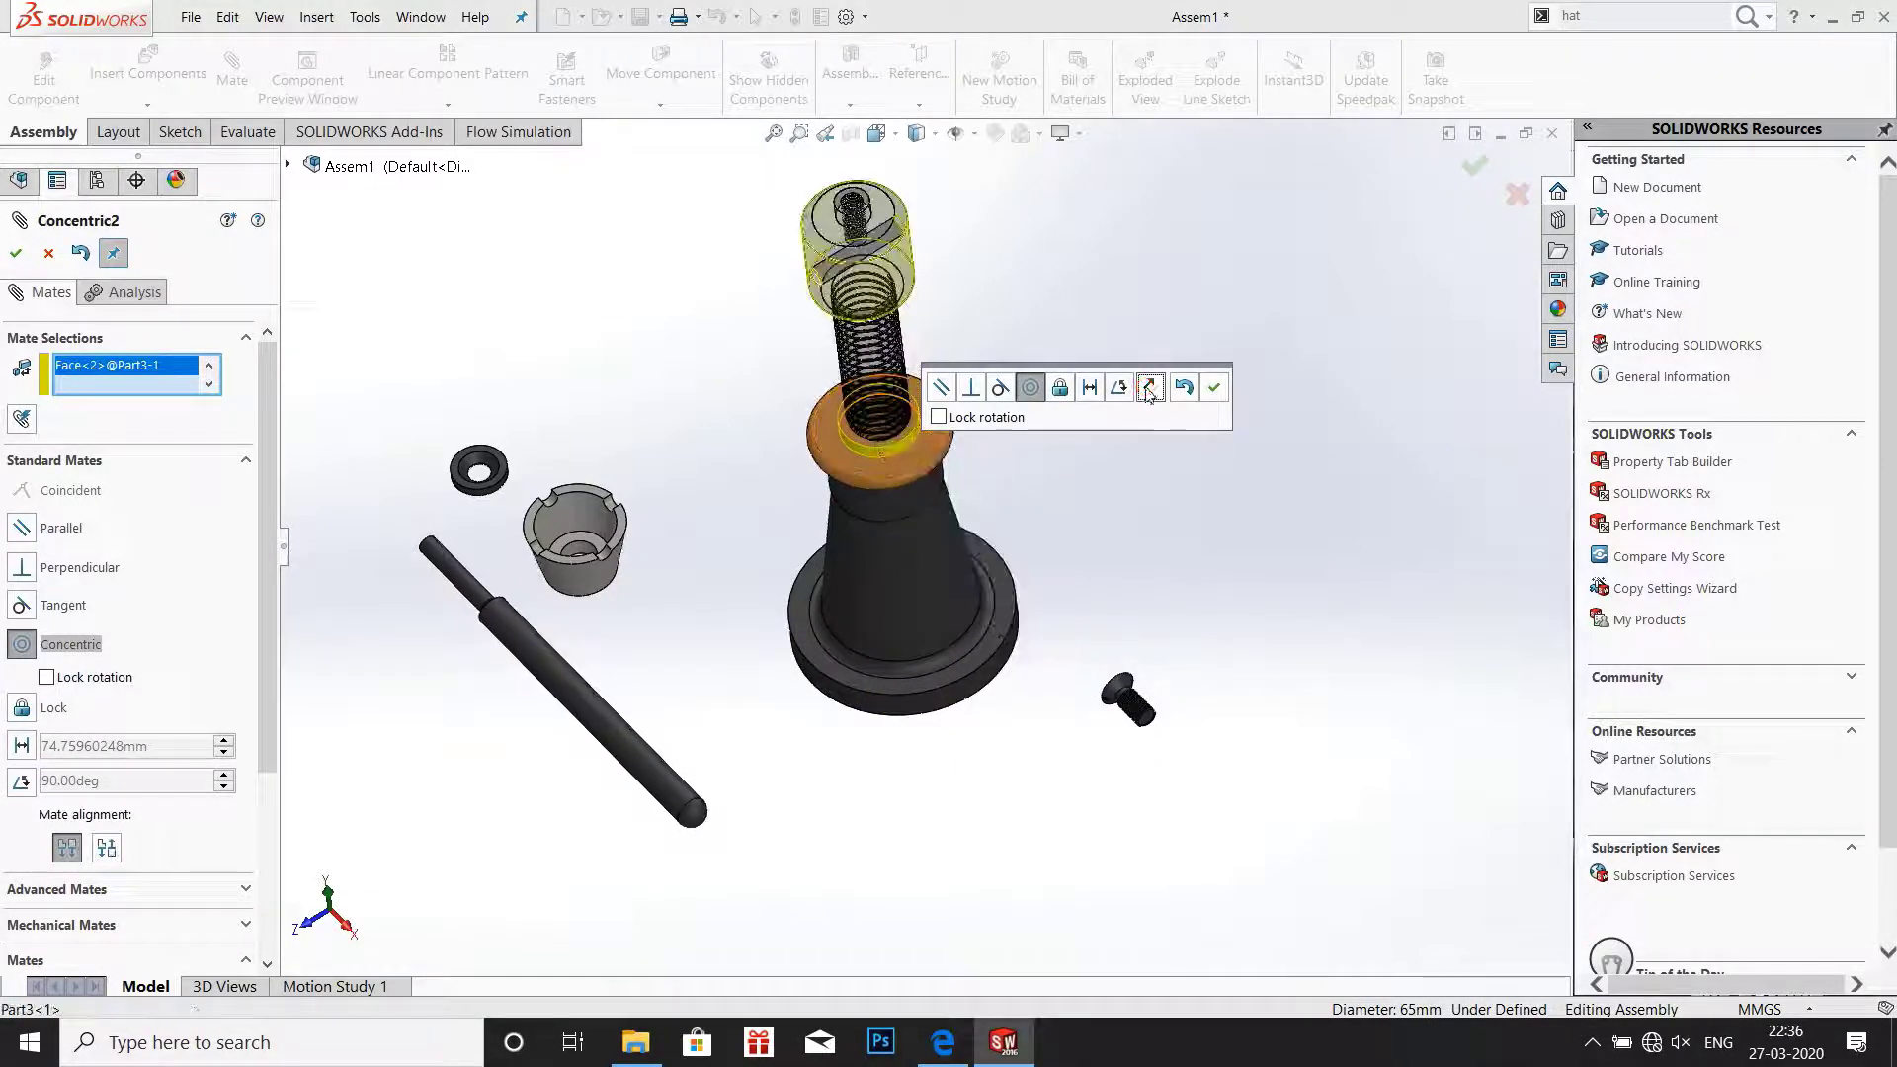
left_click(1215, 388)
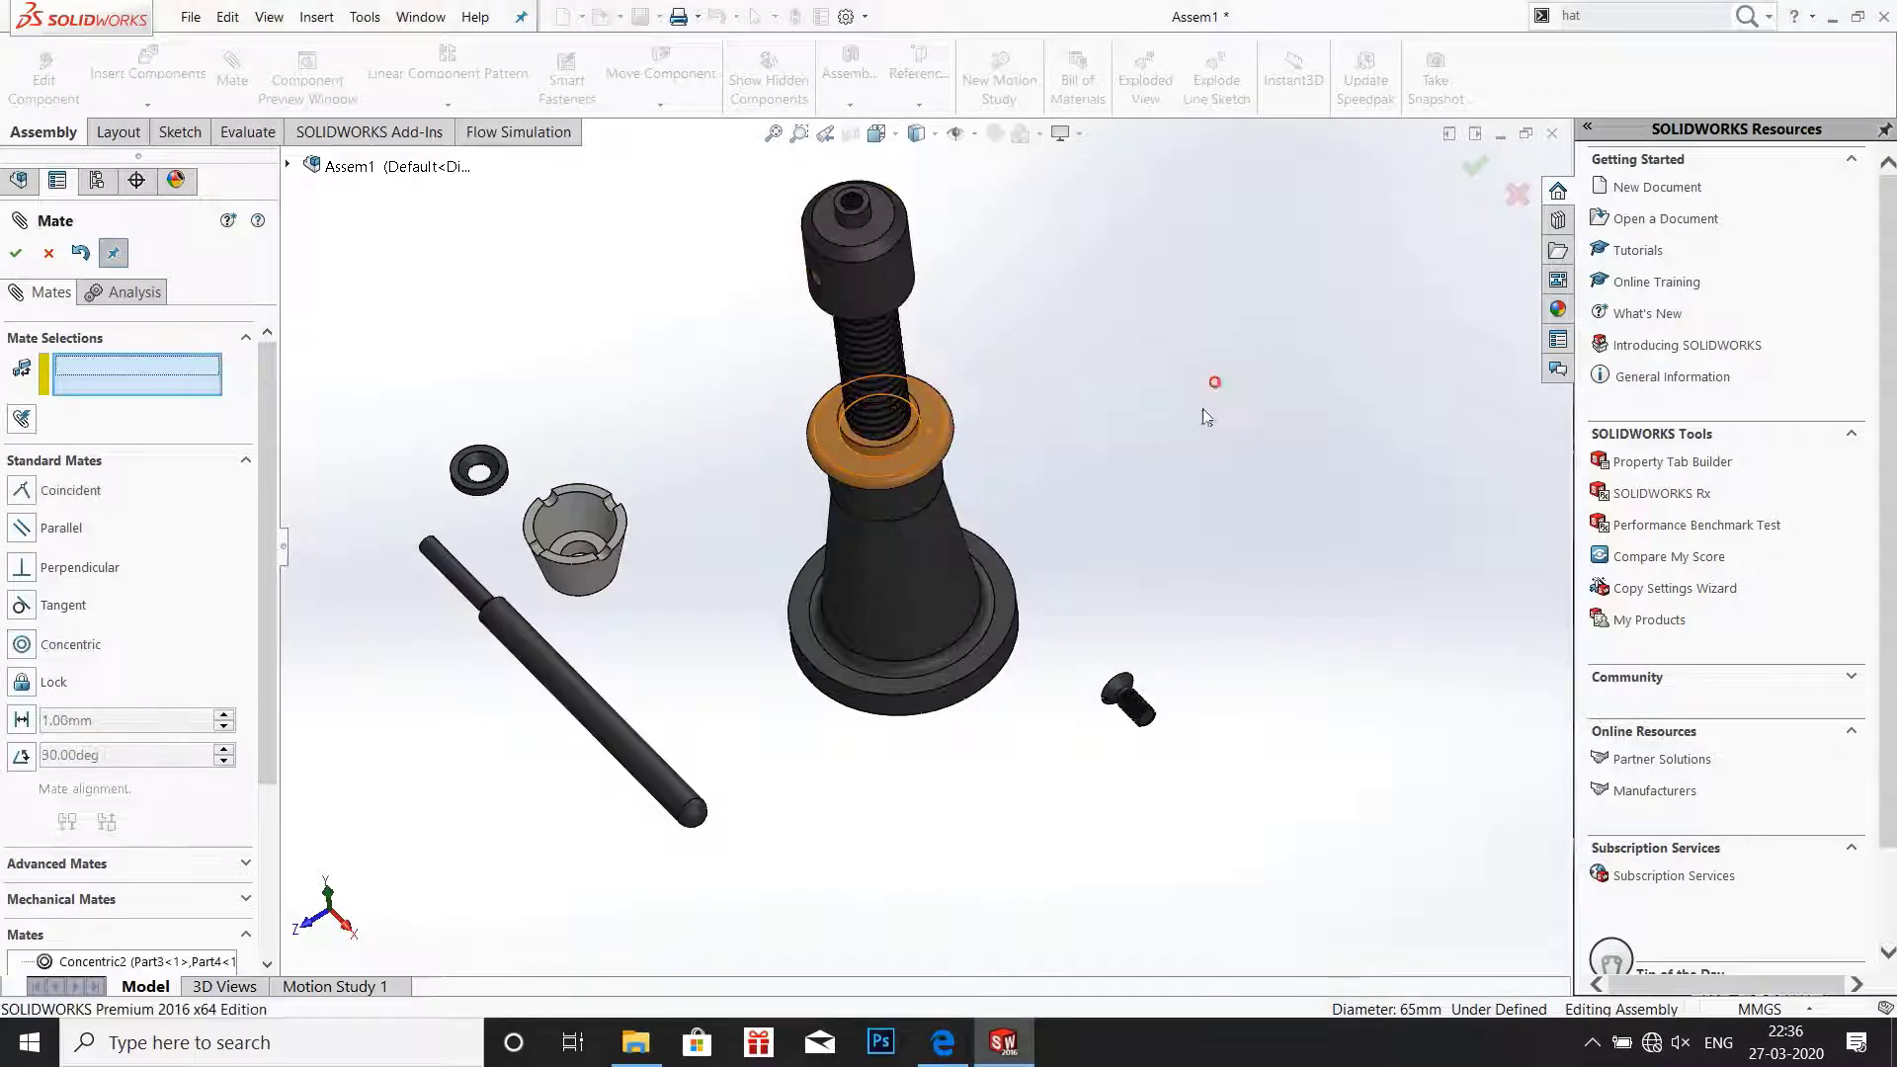
Add a 20 mm distance mate between the underside of the large screw's head and the top face of the nut's collar.
middle_click_drag(1027, 494, 869, 351)
scroll(892, 384, "down", 2)
scroll(870, 351, "down", 3)
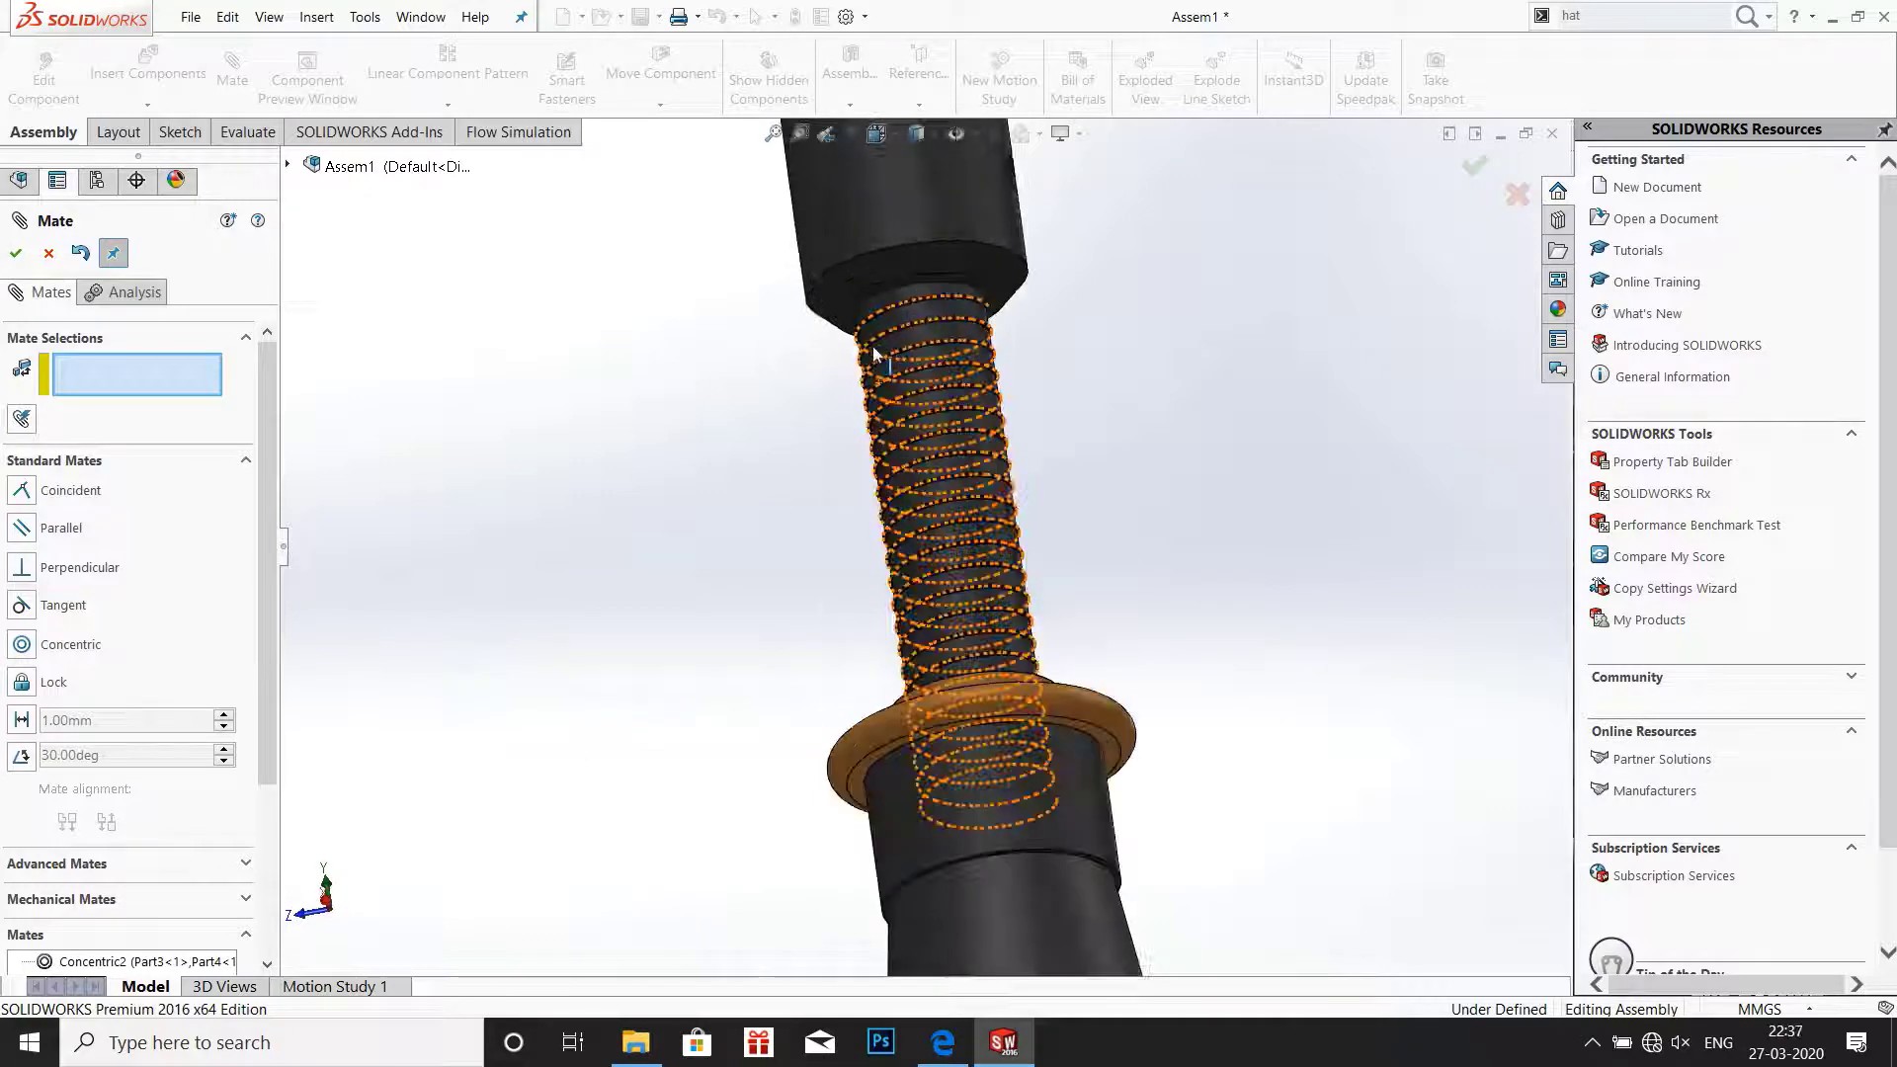
left_click(874, 292)
middle_click_drag(1025, 406, 1026, 674)
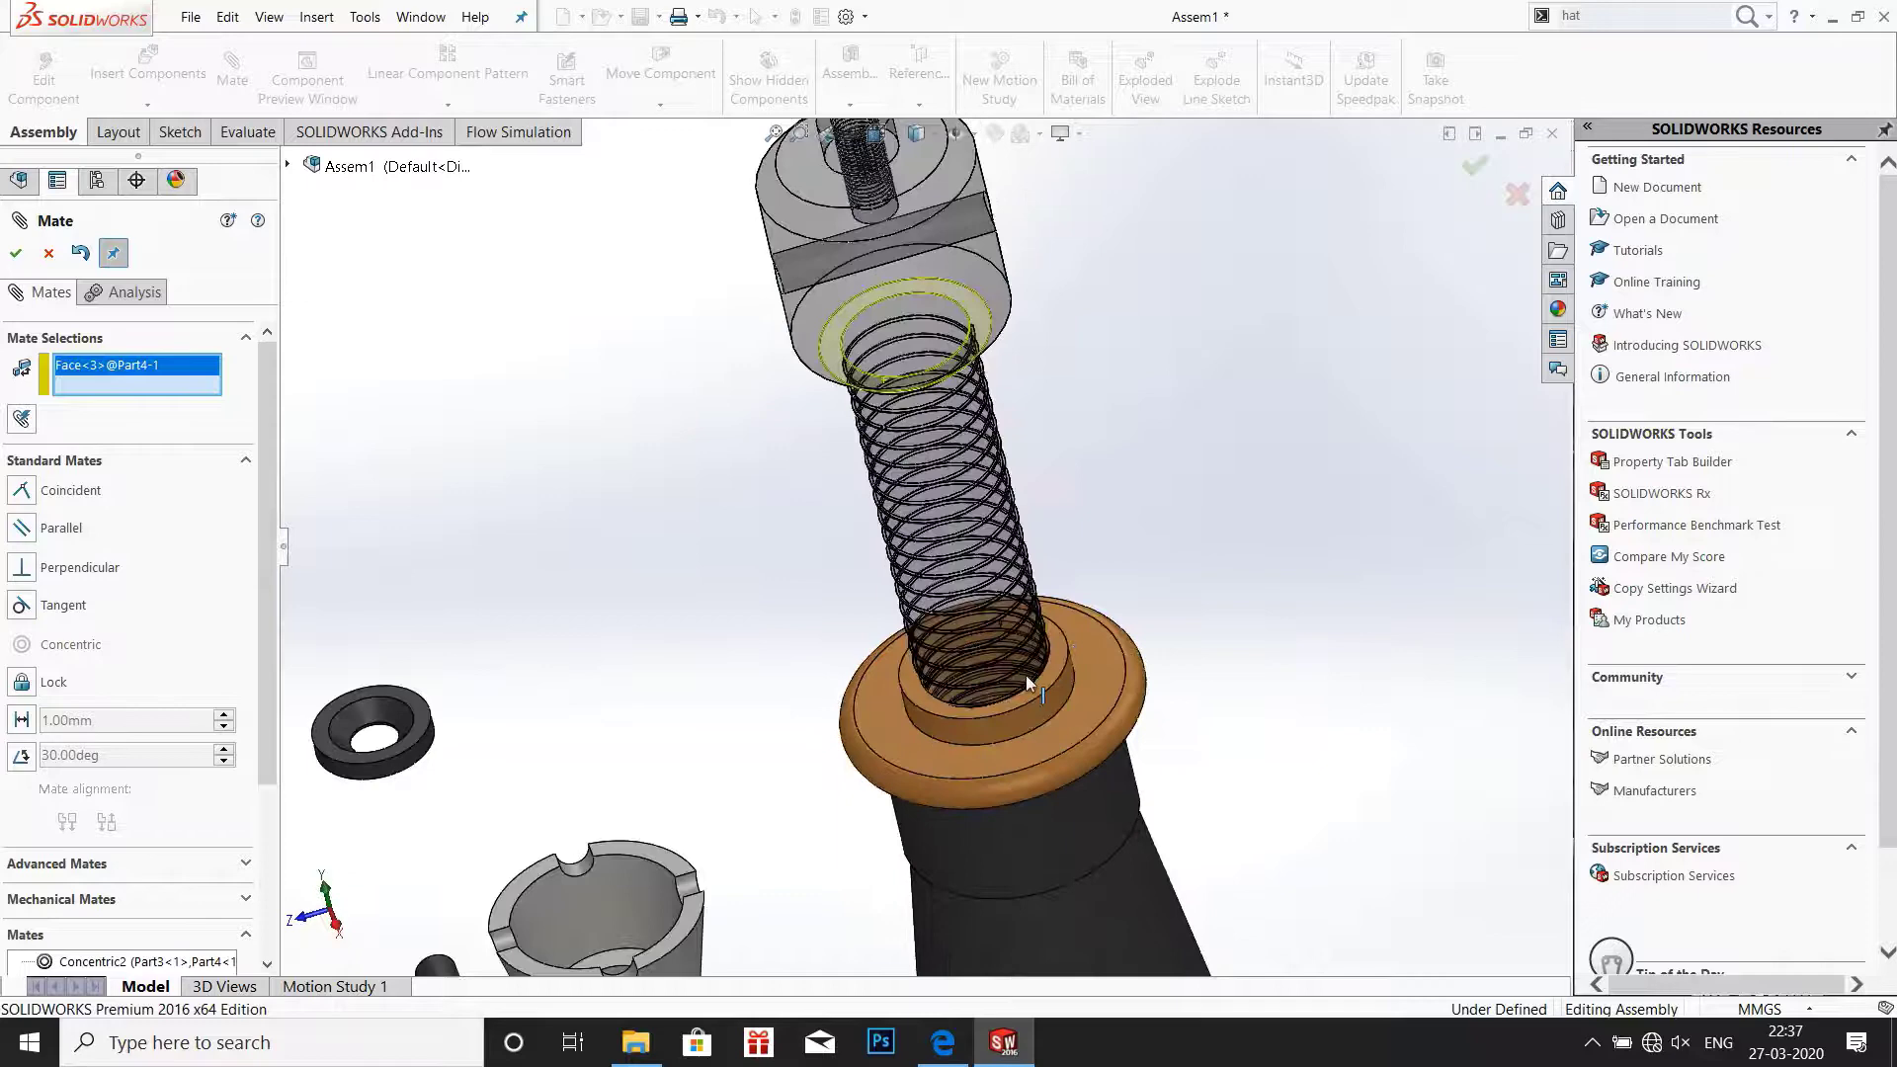
left_click(921, 694)
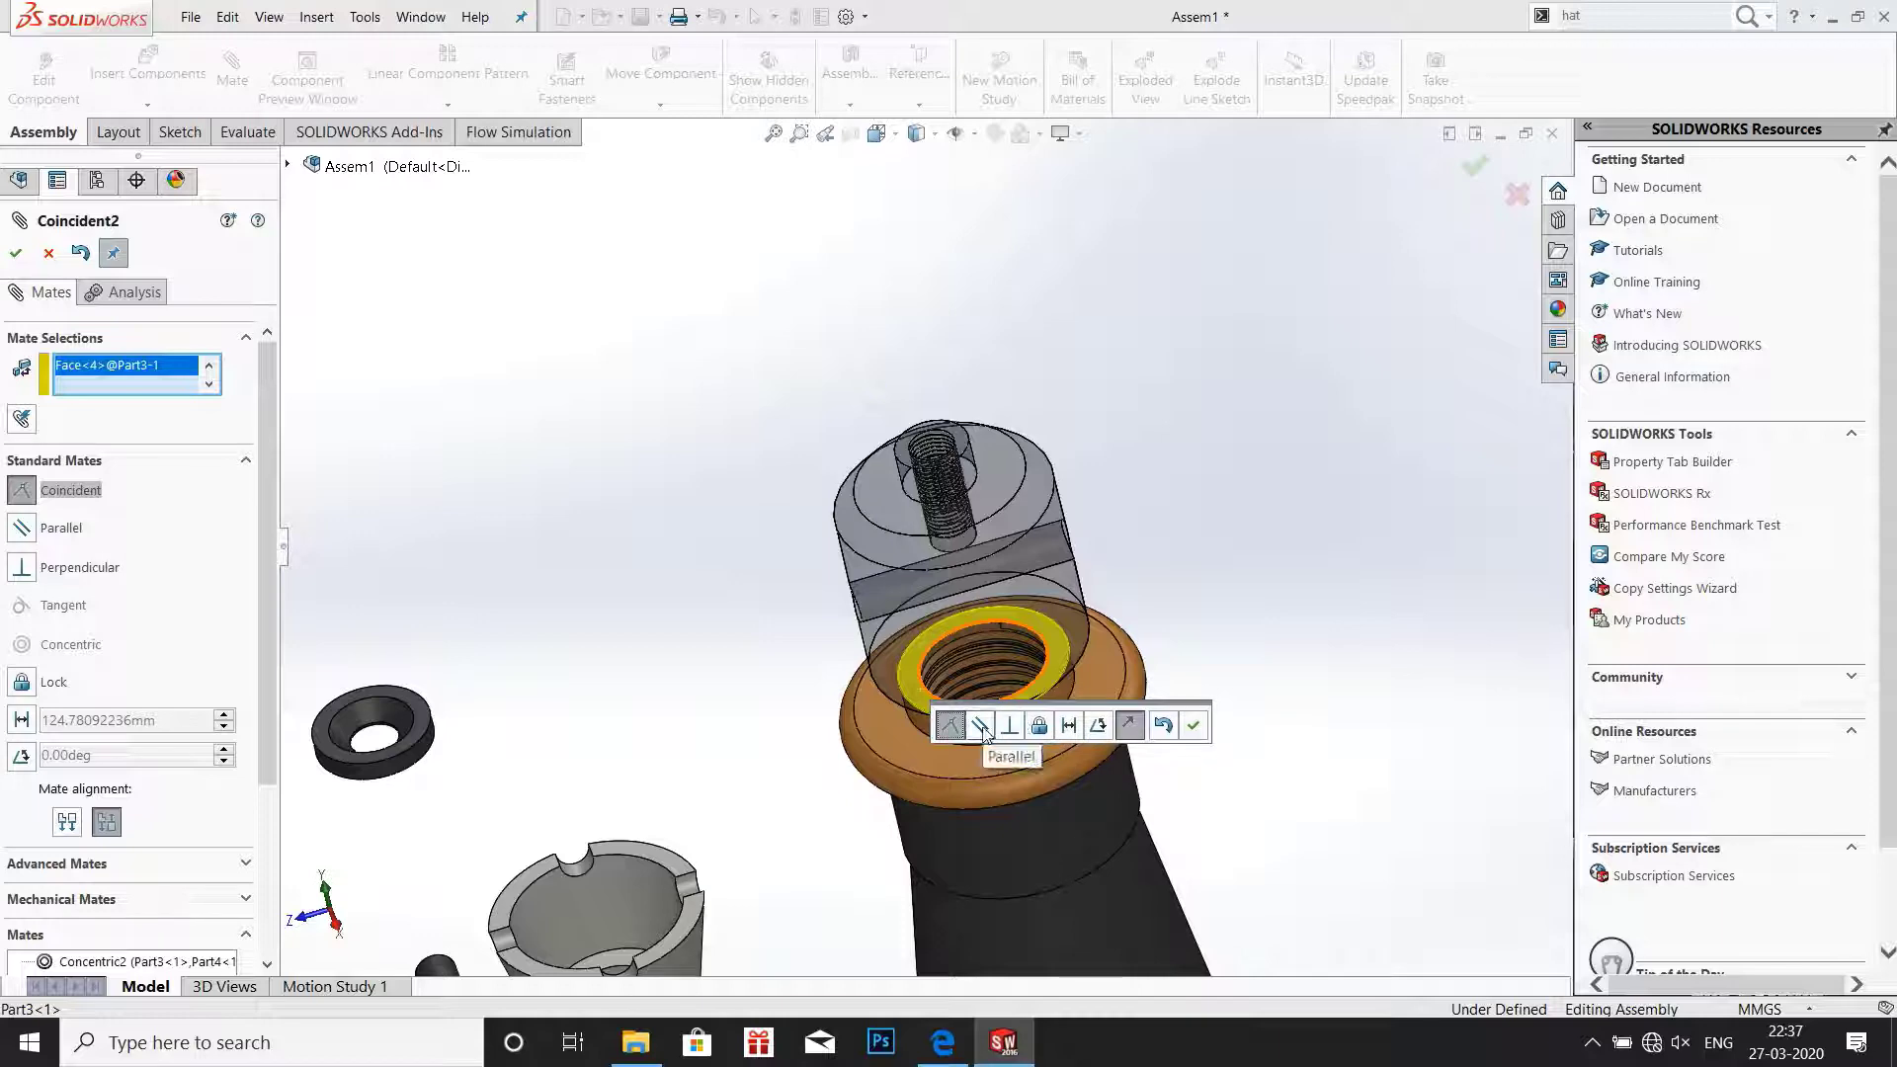
left_click(981, 727)
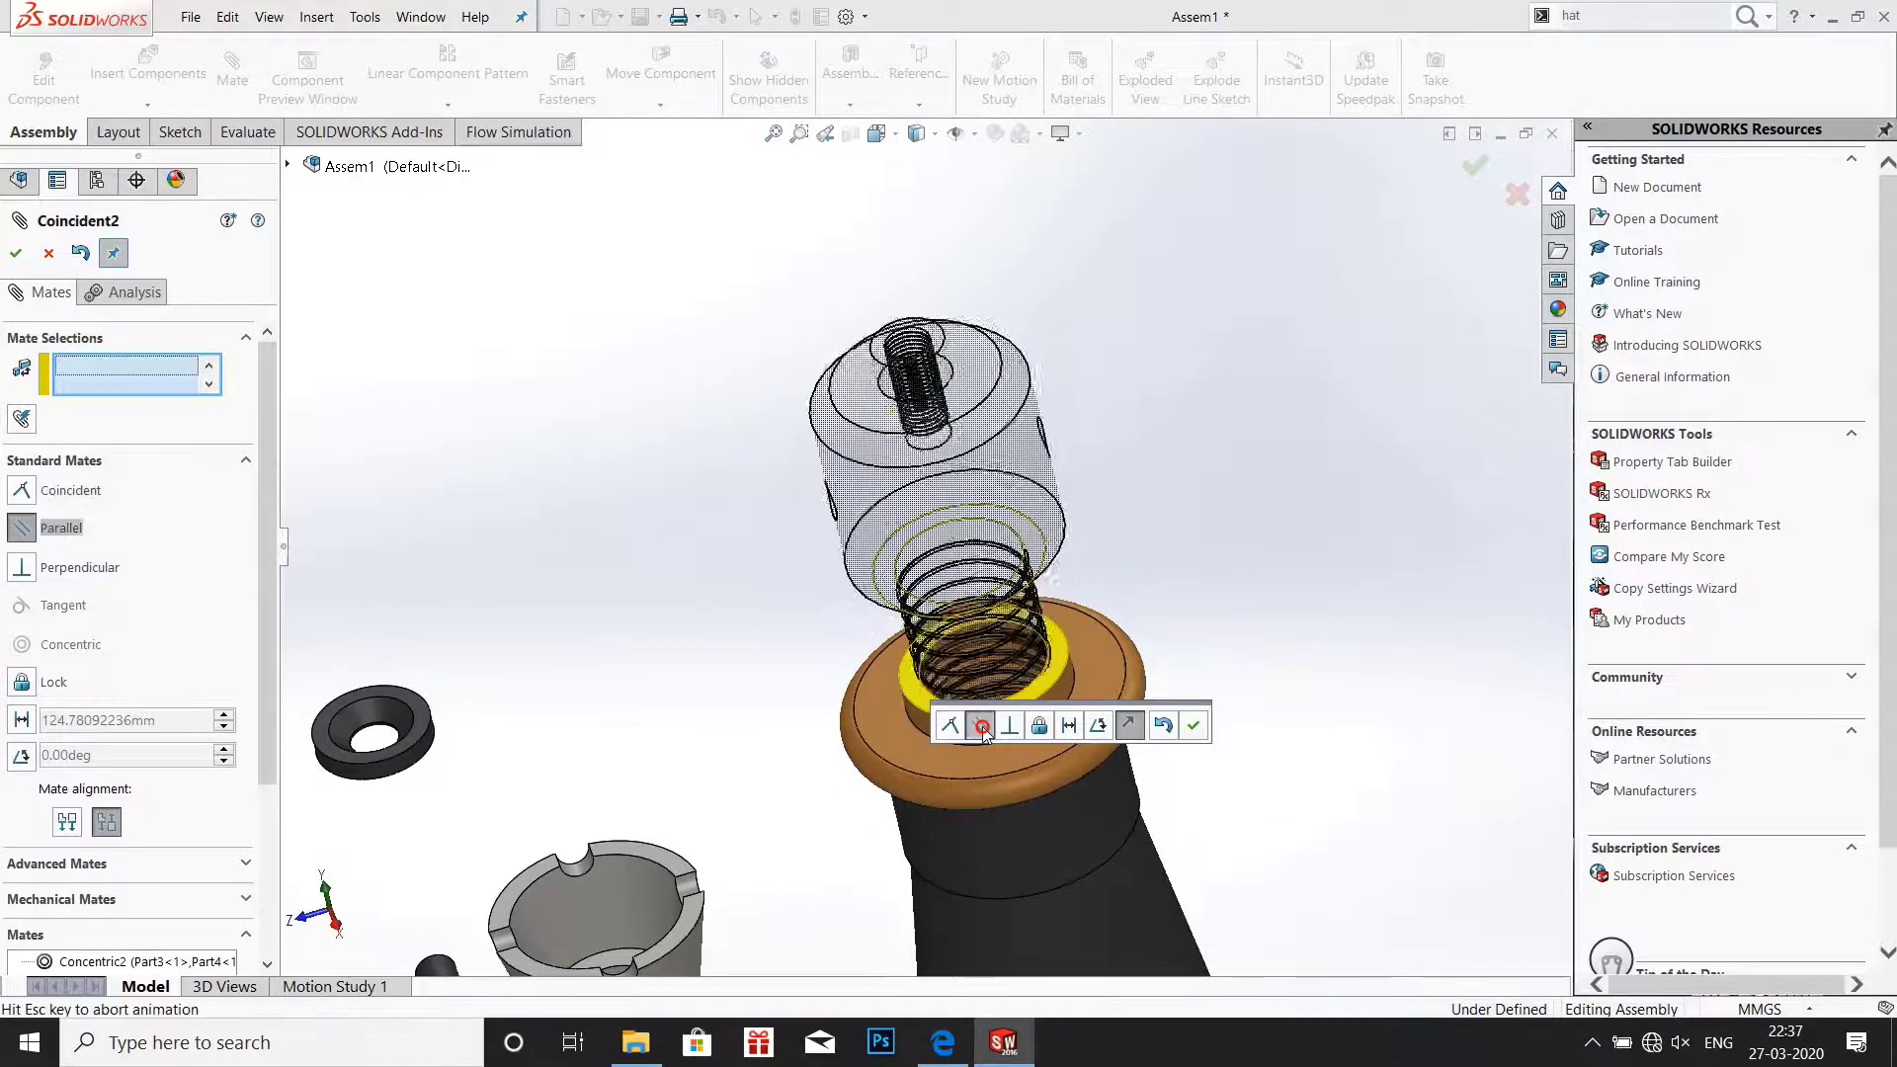
left_click(1069, 727)
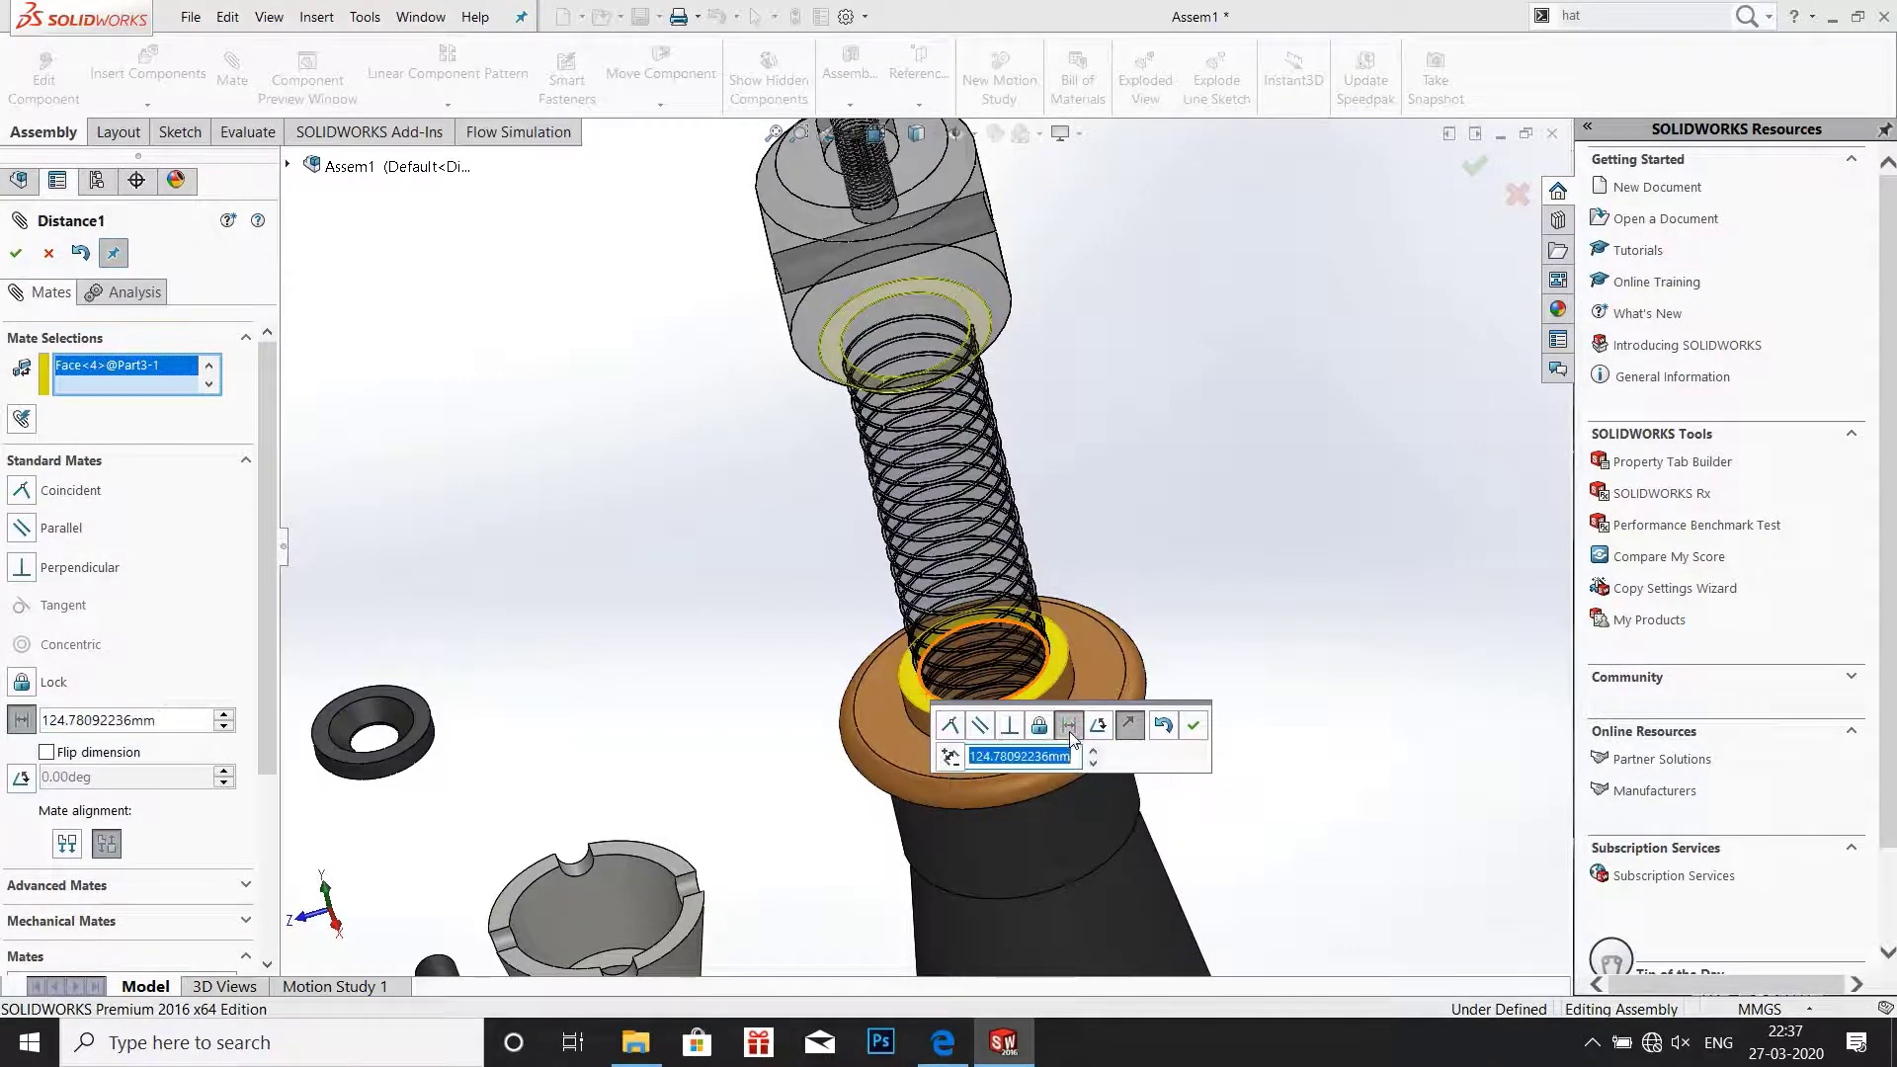
type("10")
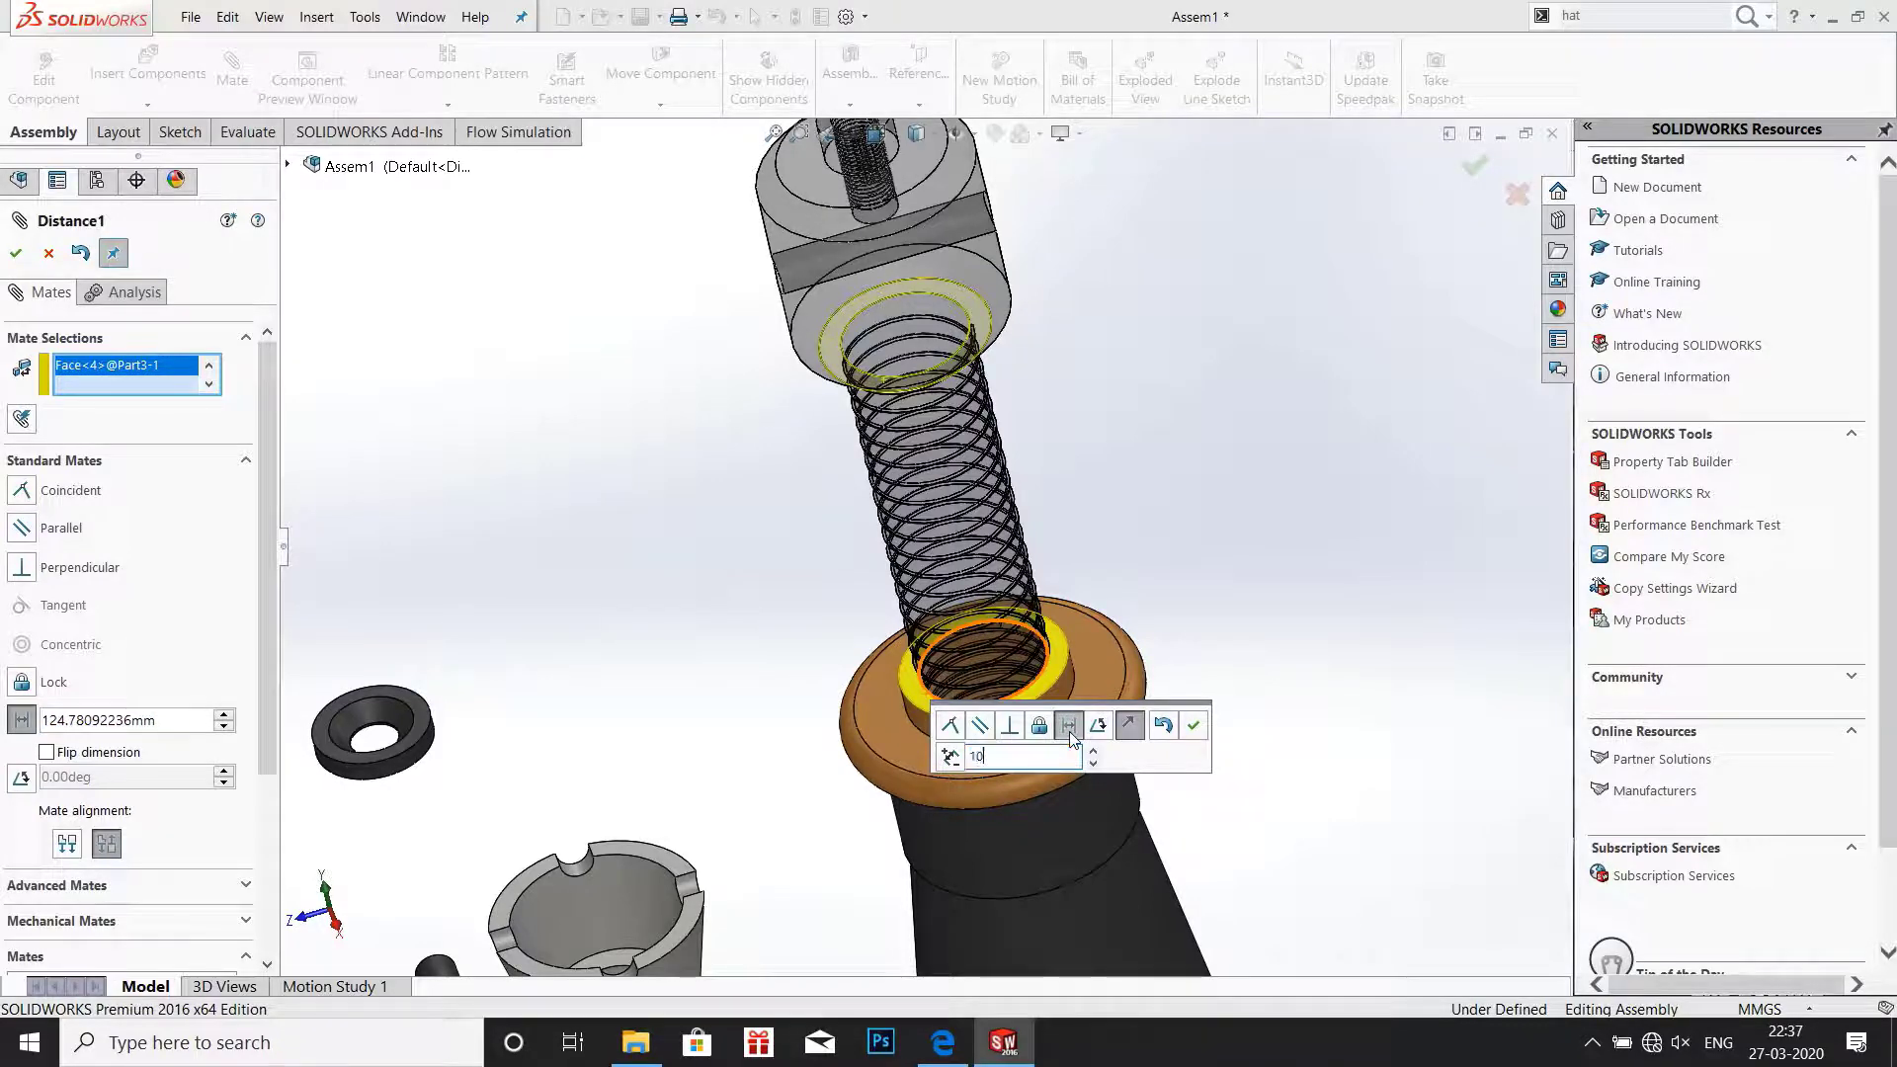
key("Return")
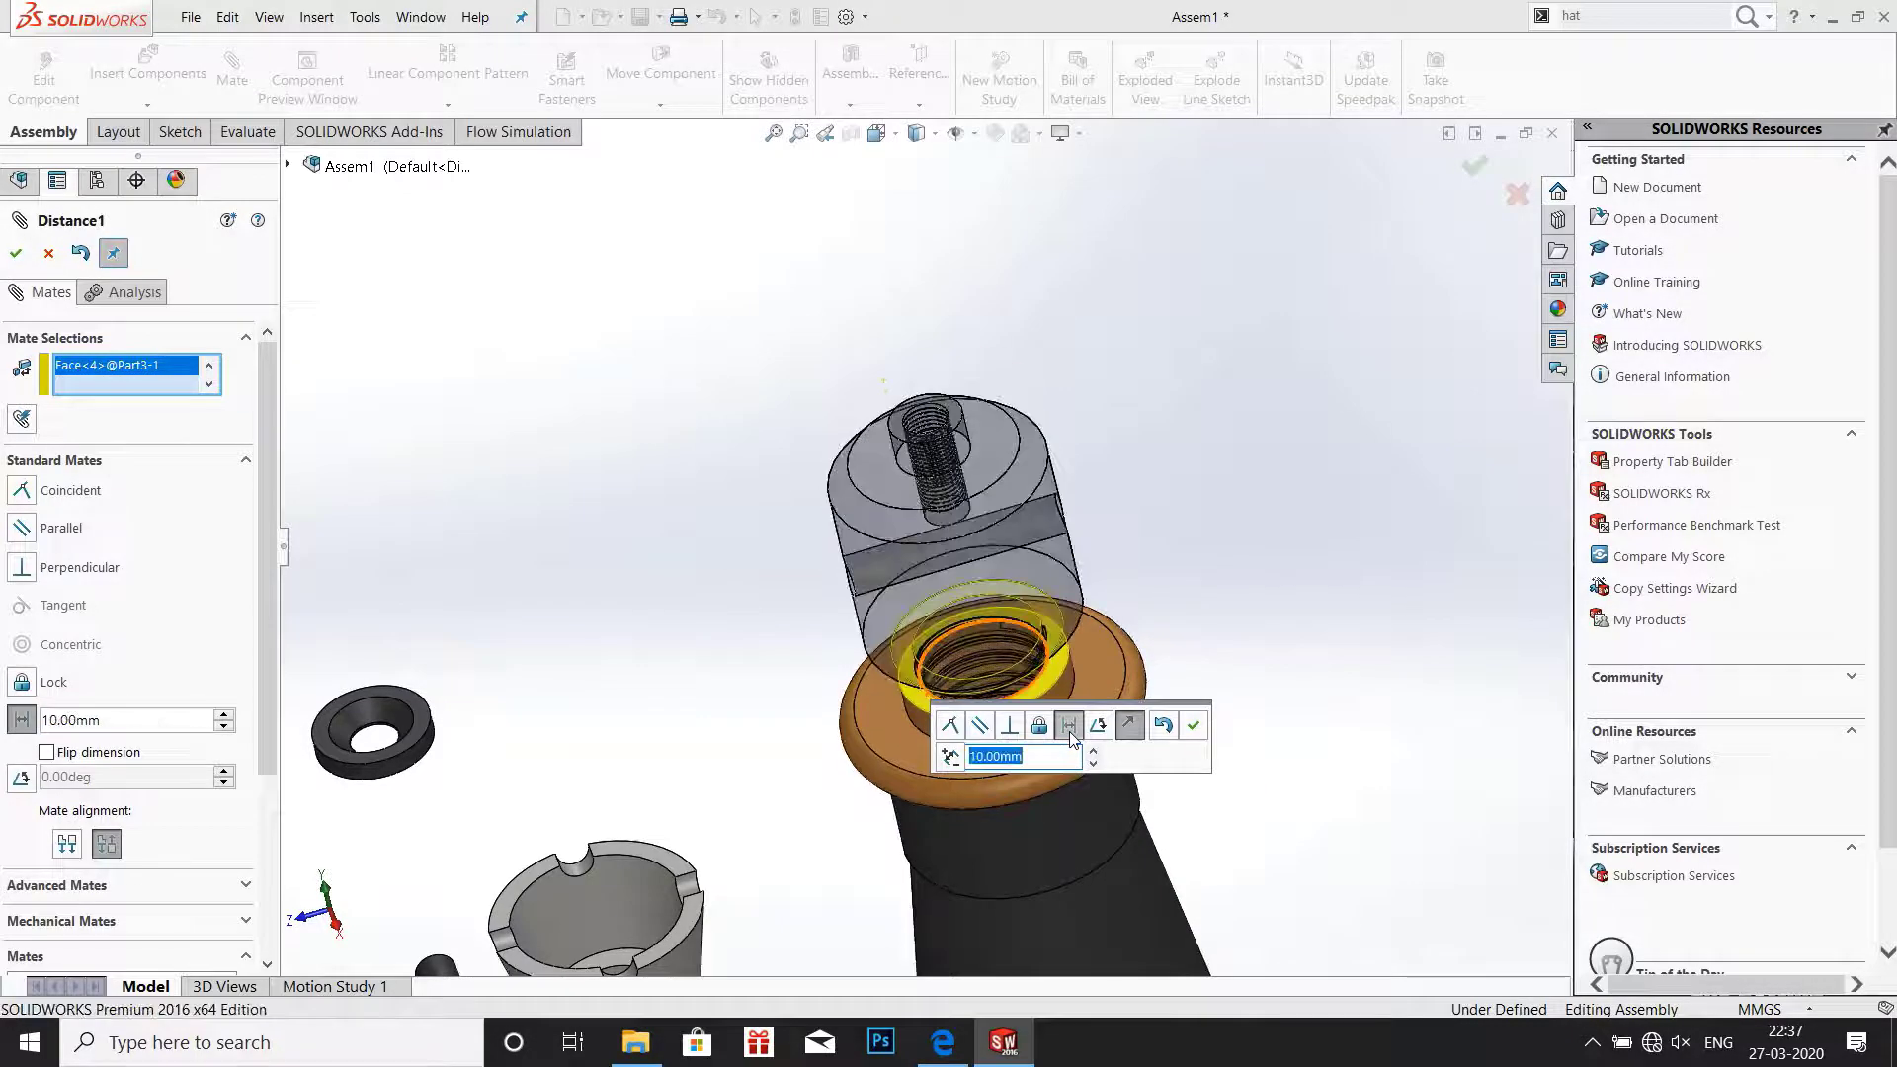
type("20")
key("Return")
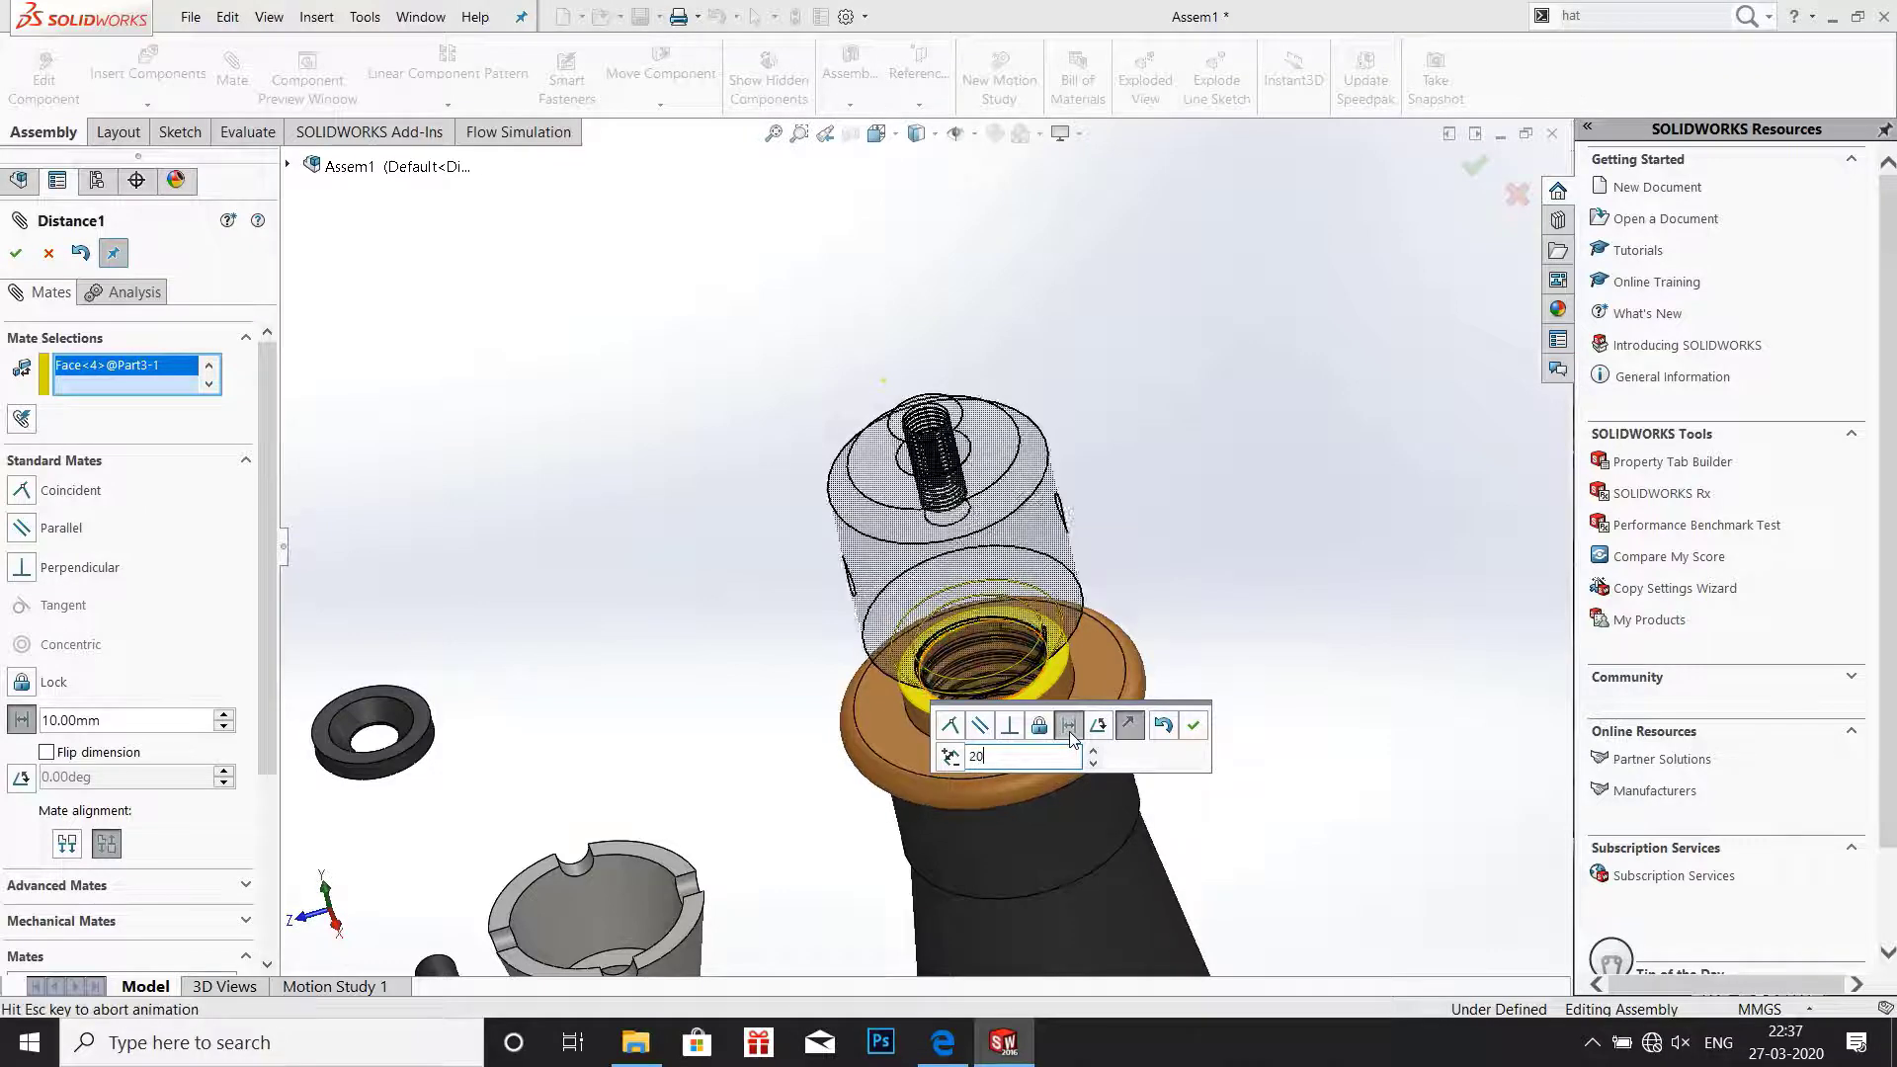
left_click(1201, 736)
Add a concentric mate between the hole in the grey cup's bottom and the small cylindrical spigot on top of the large screw.
middle_click_drag(1179, 689, 1180, 650)
scroll(1127, 762, "up", 4)
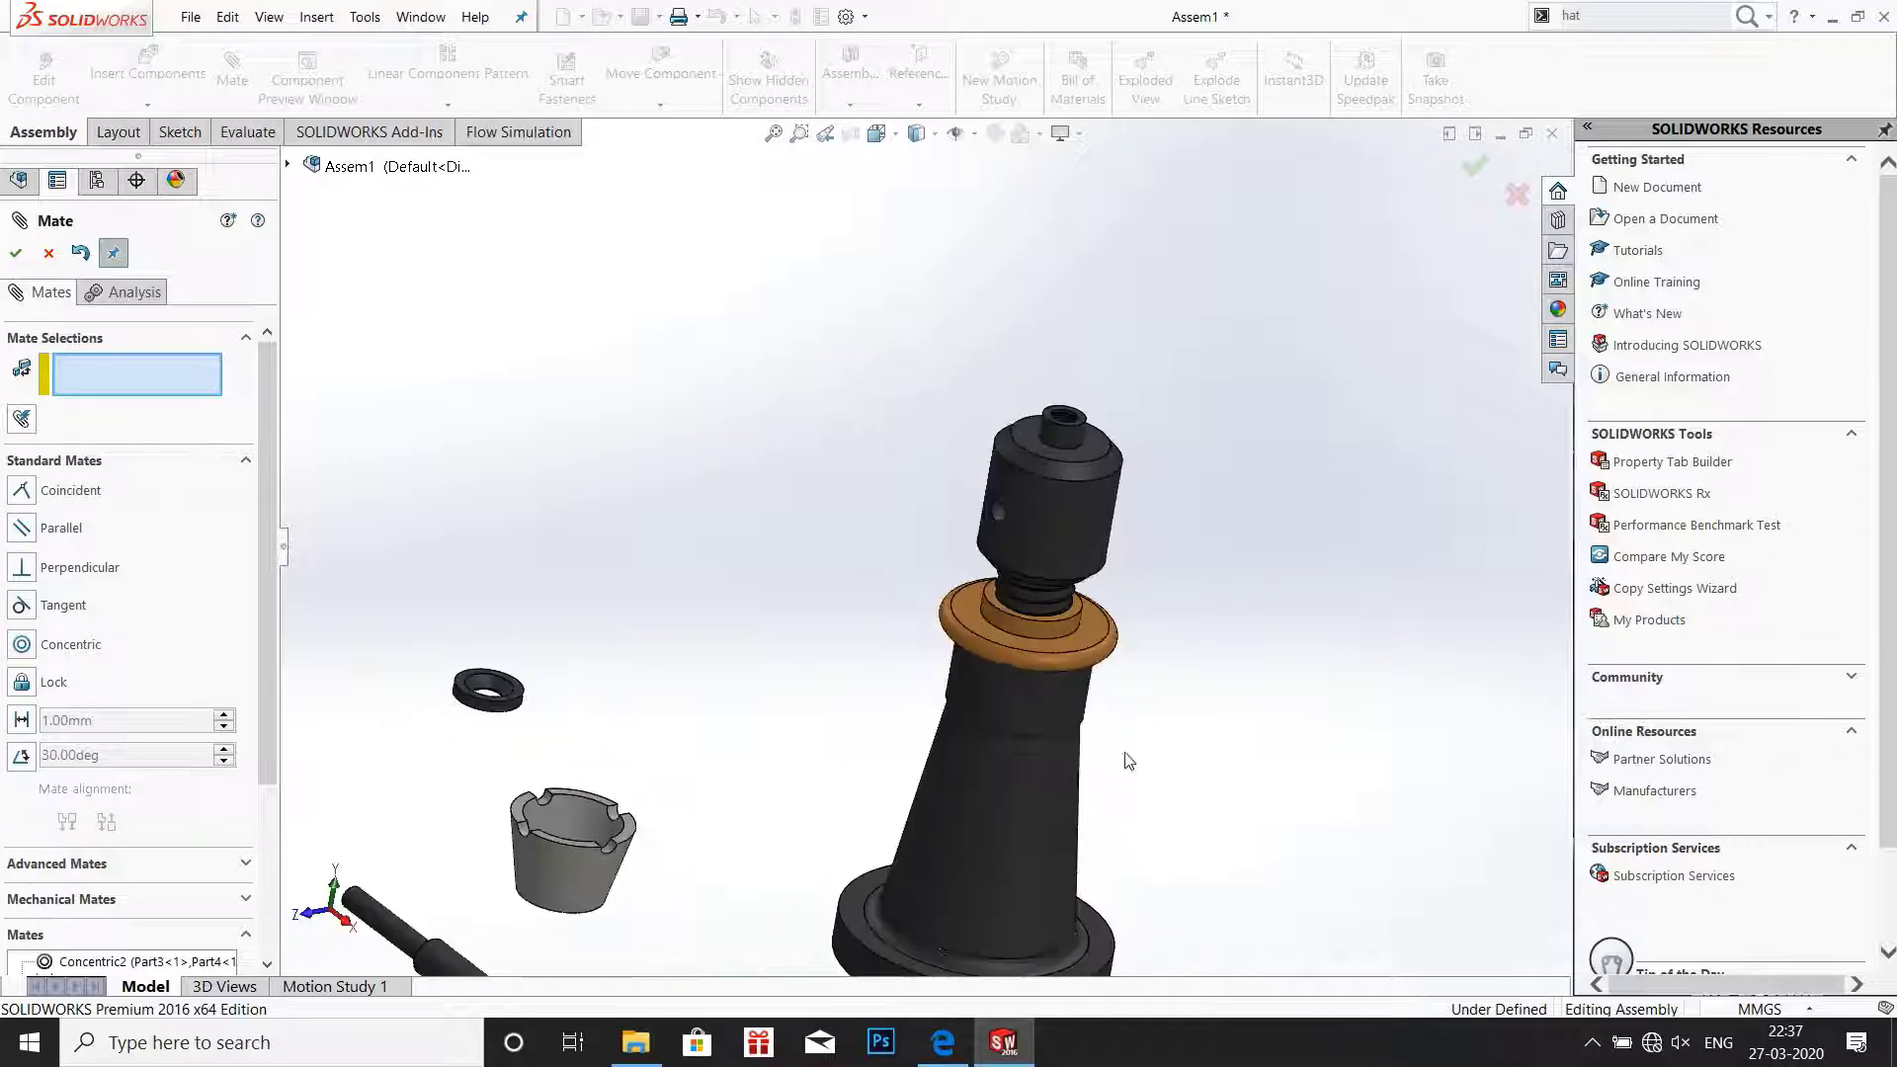
scroll(947, 719, "down", 2)
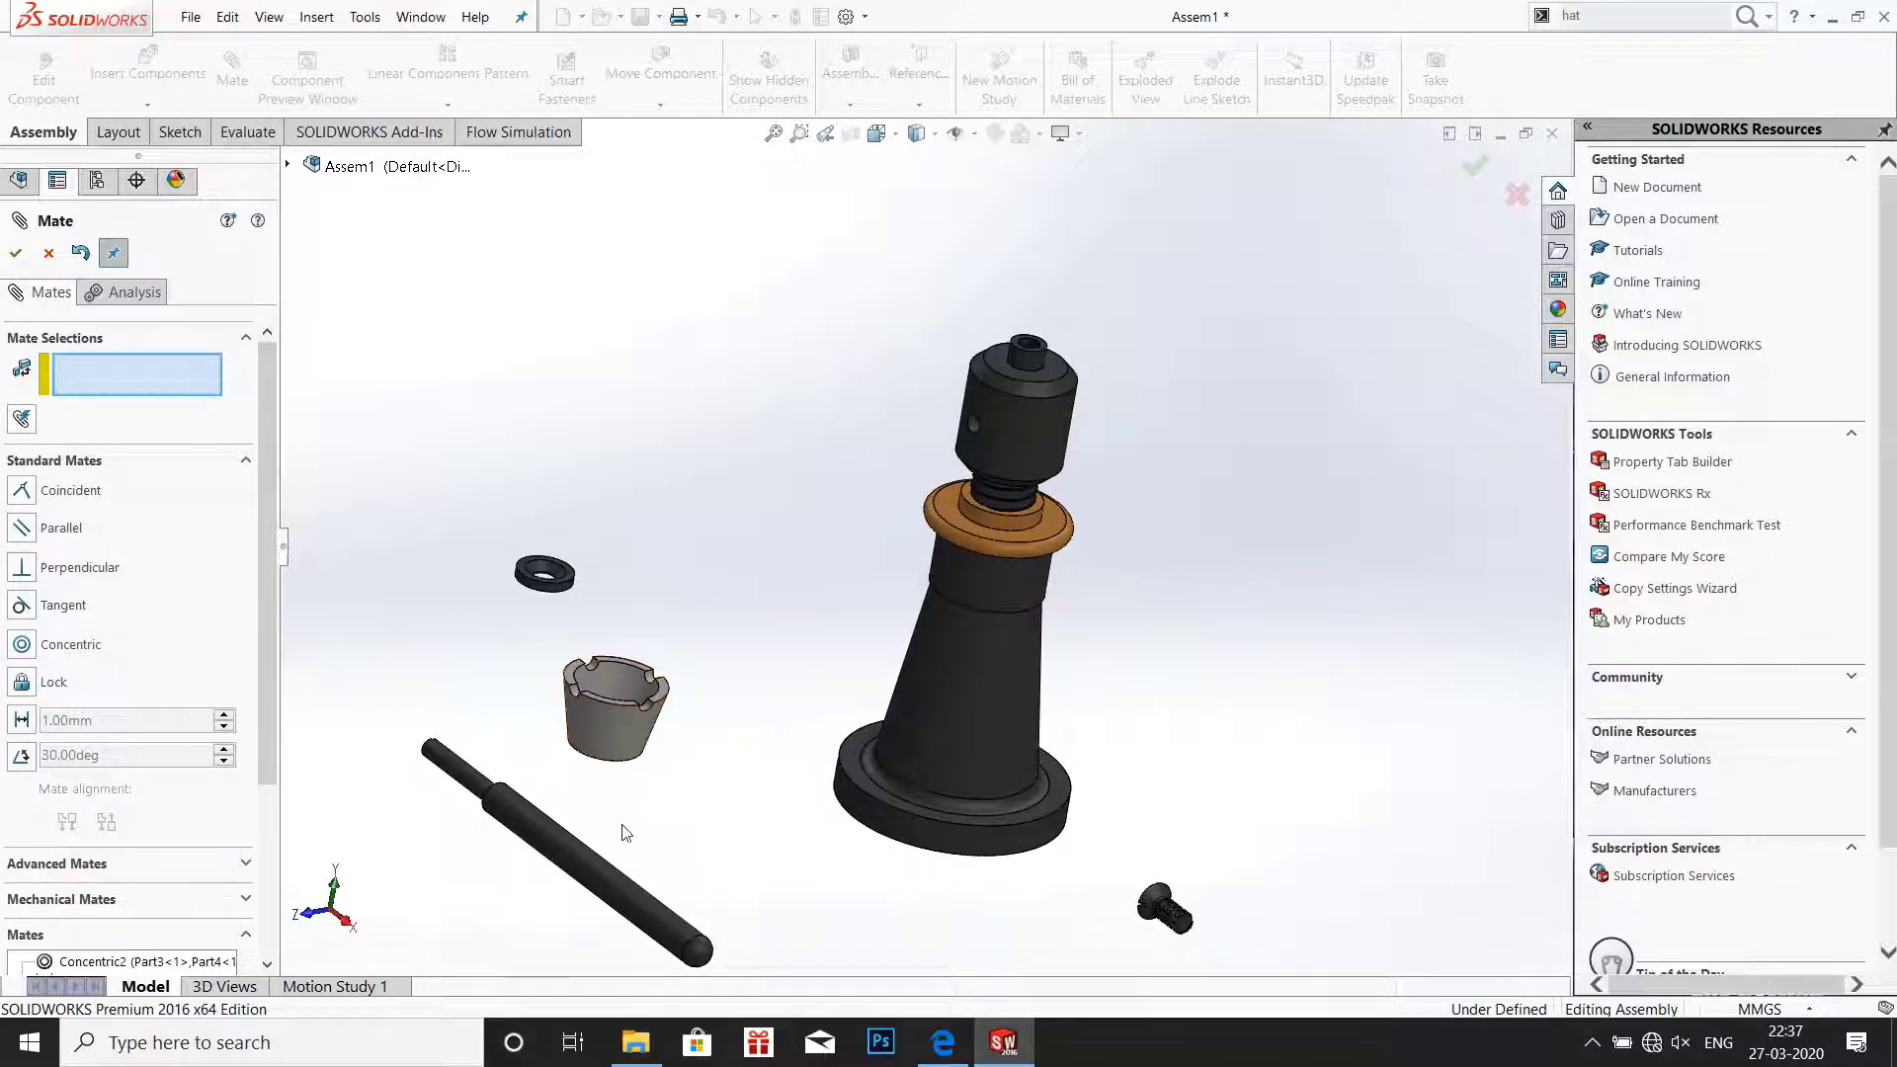
middle_click_drag(641, 805, 596, 769)
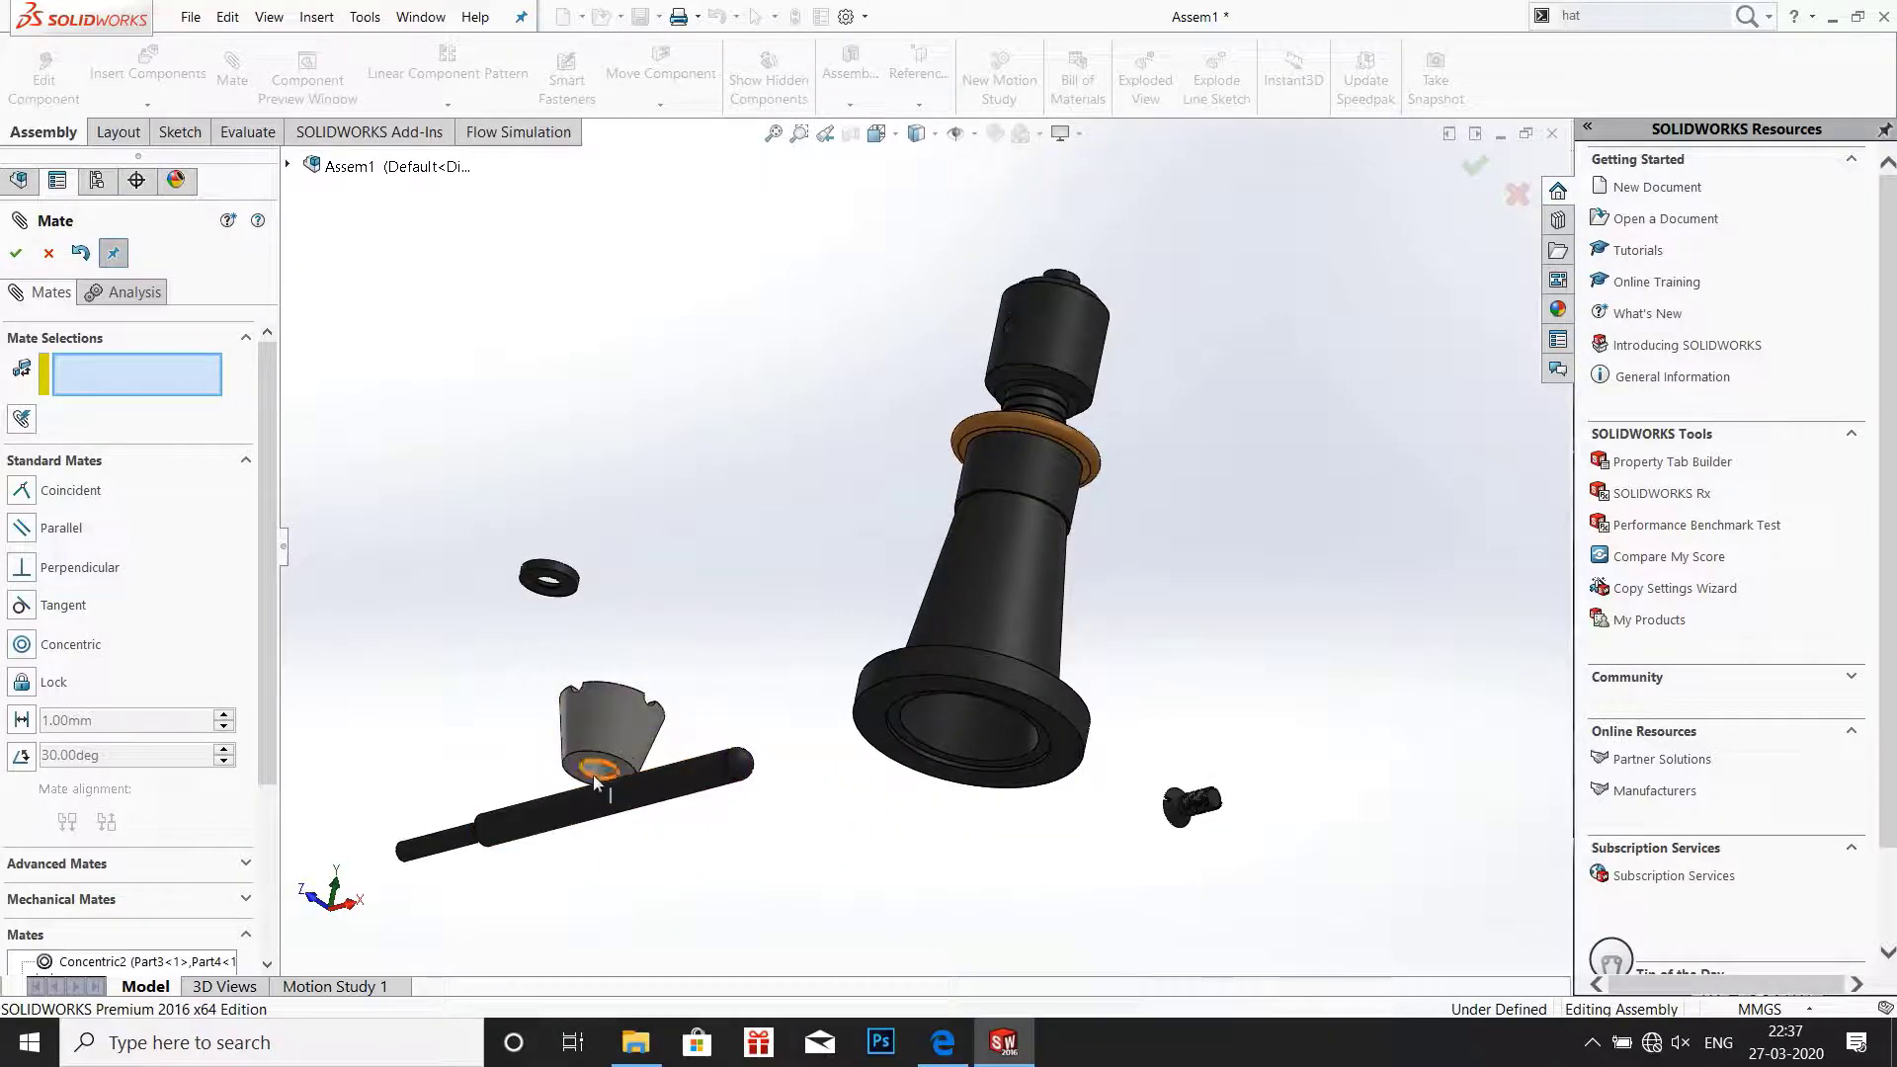
left_click(597, 777)
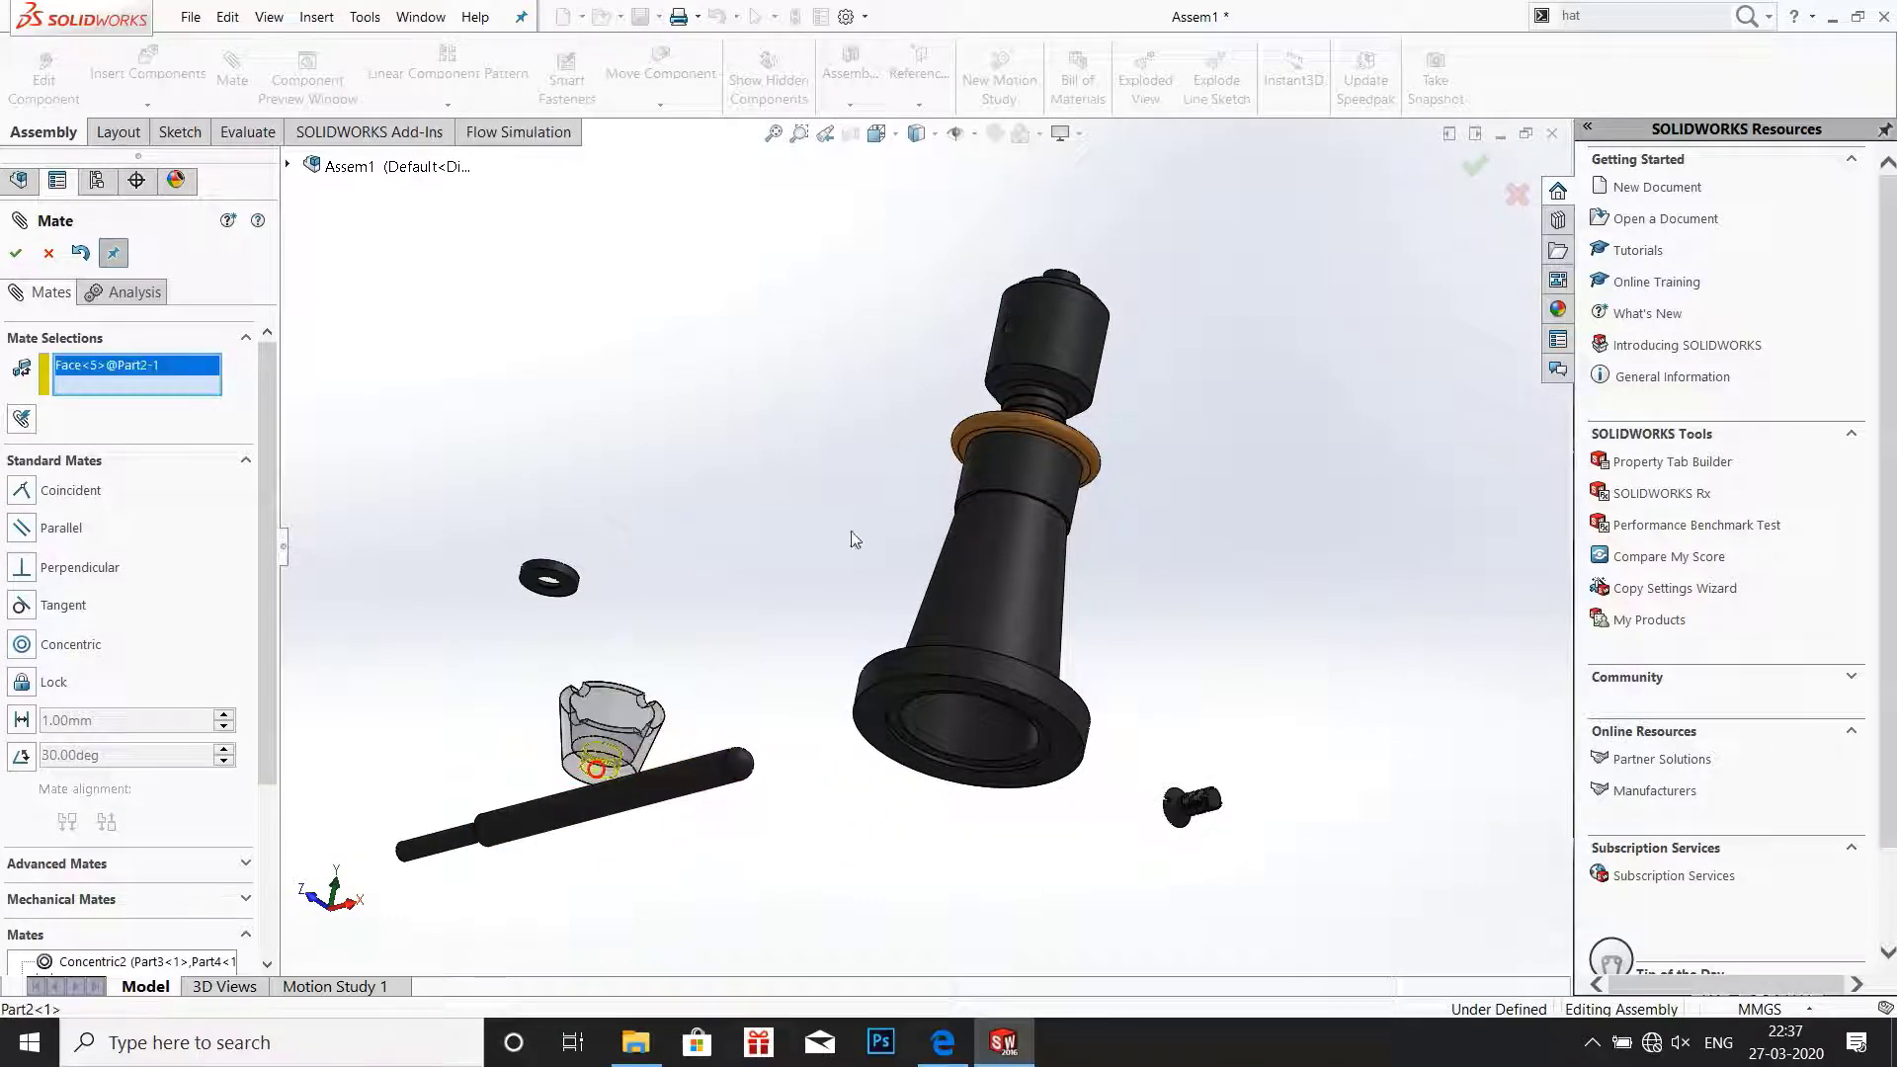
scroll(949, 444, "down", 1)
middle_click_drag(948, 445, 908, 567)
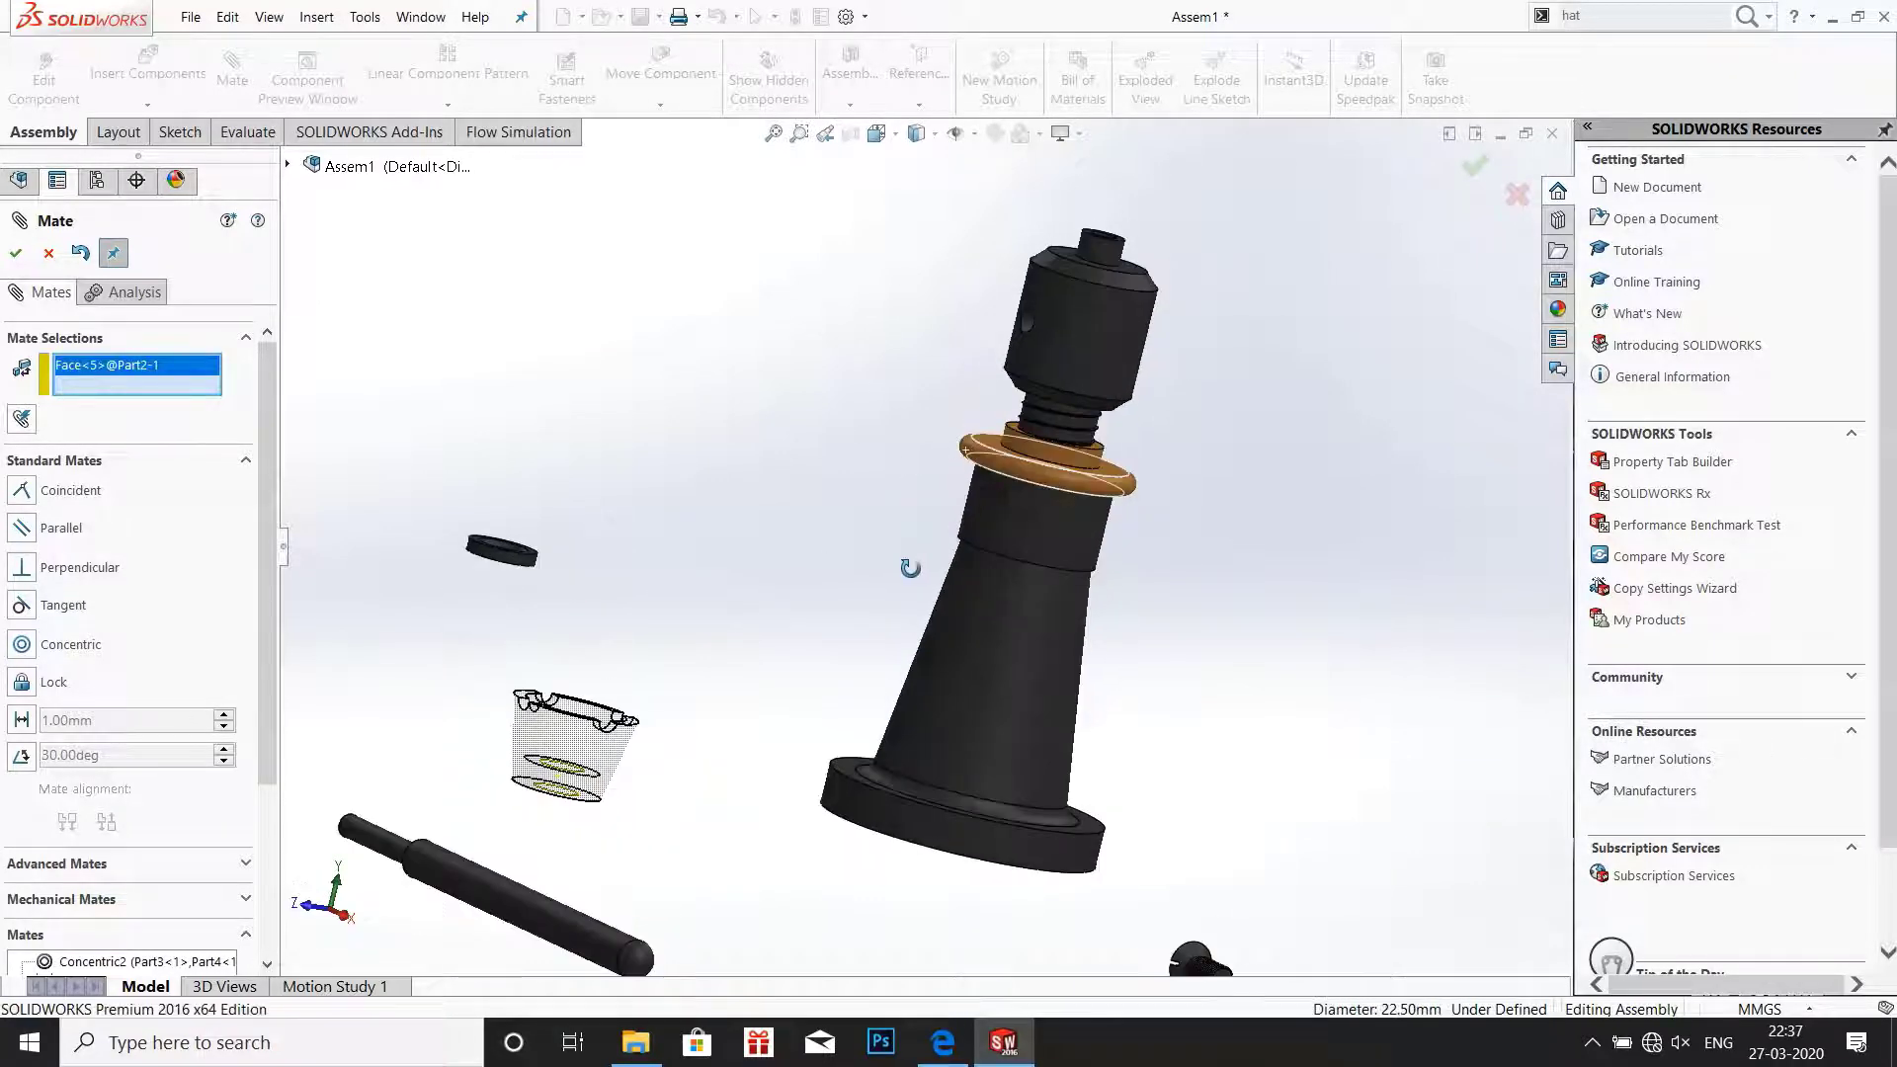
left_click(1103, 260)
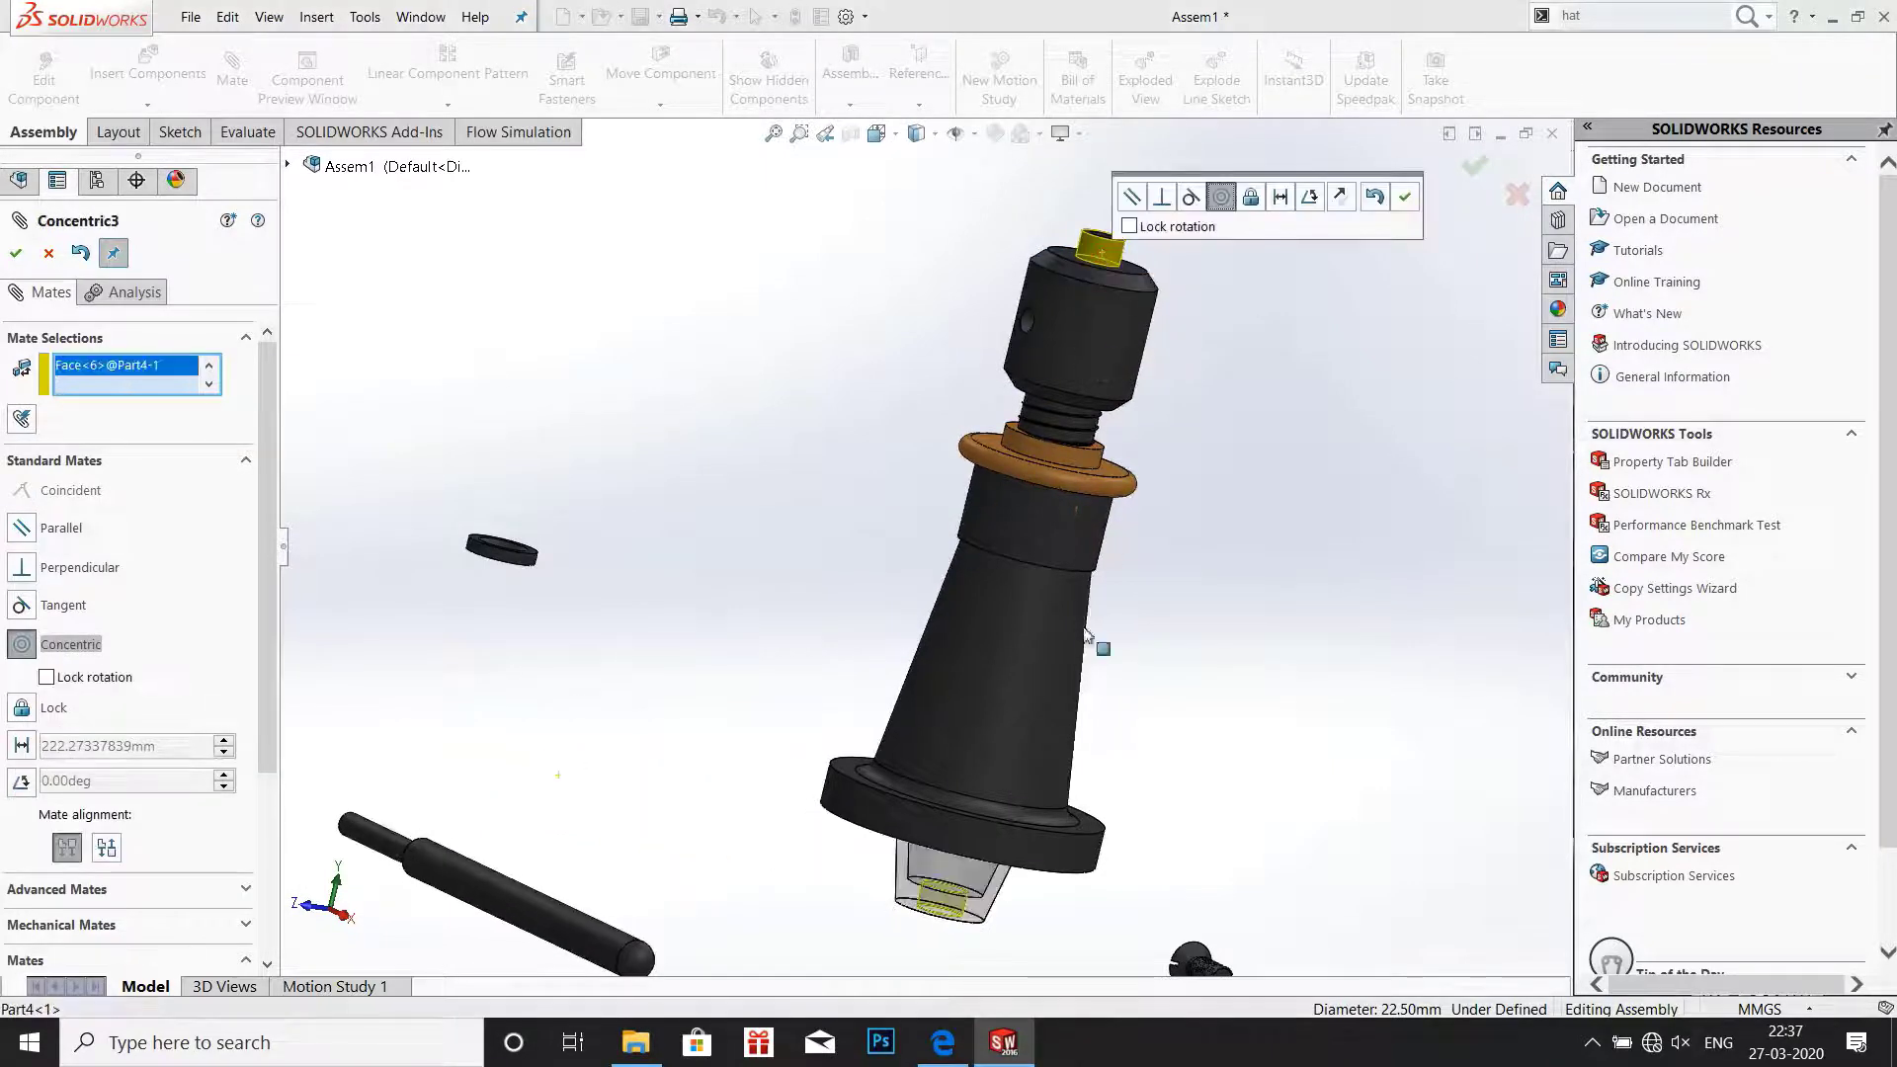
left_click(1402, 199)
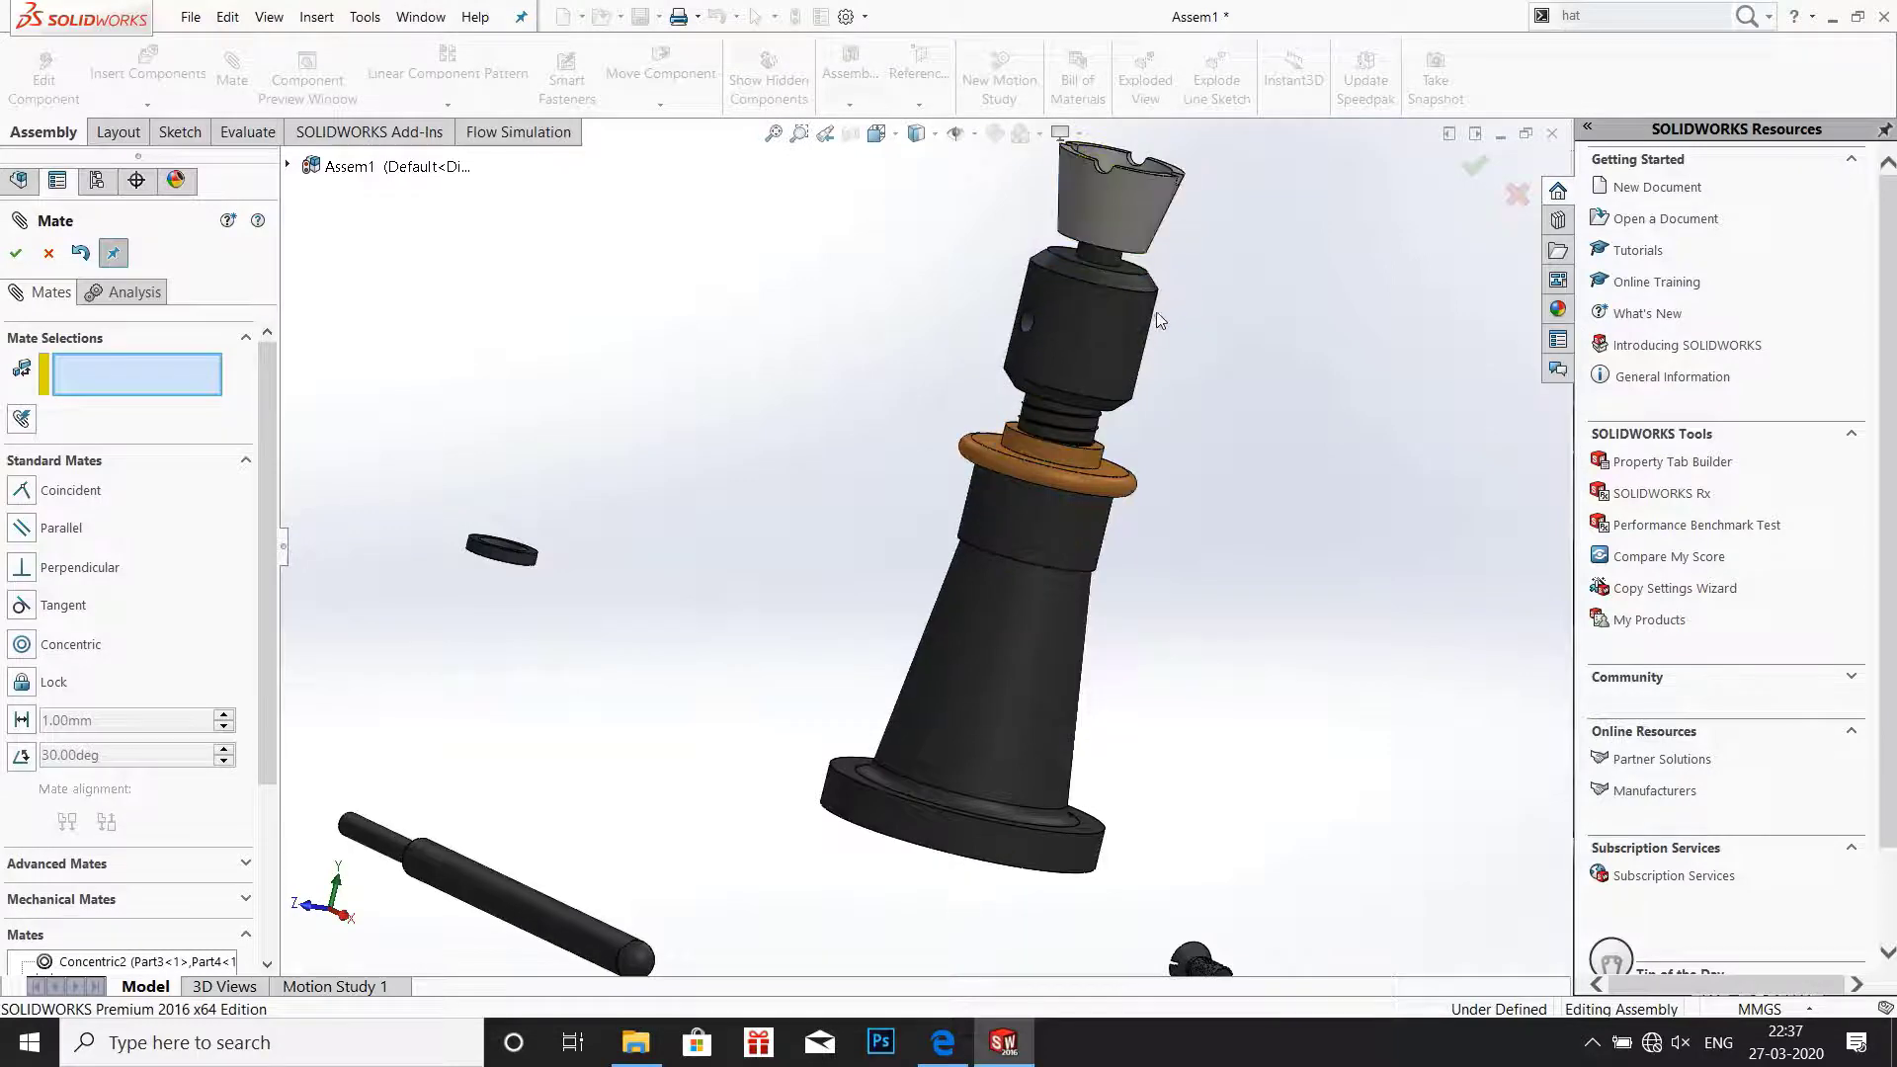
Add a coincident mate between the underside of the grey cup and the flat top face of the large screw's head.
scroll(1156, 317, "up", 3)
scroll(1081, 294, "down", 5)
scroll(928, 643, "down", 2)
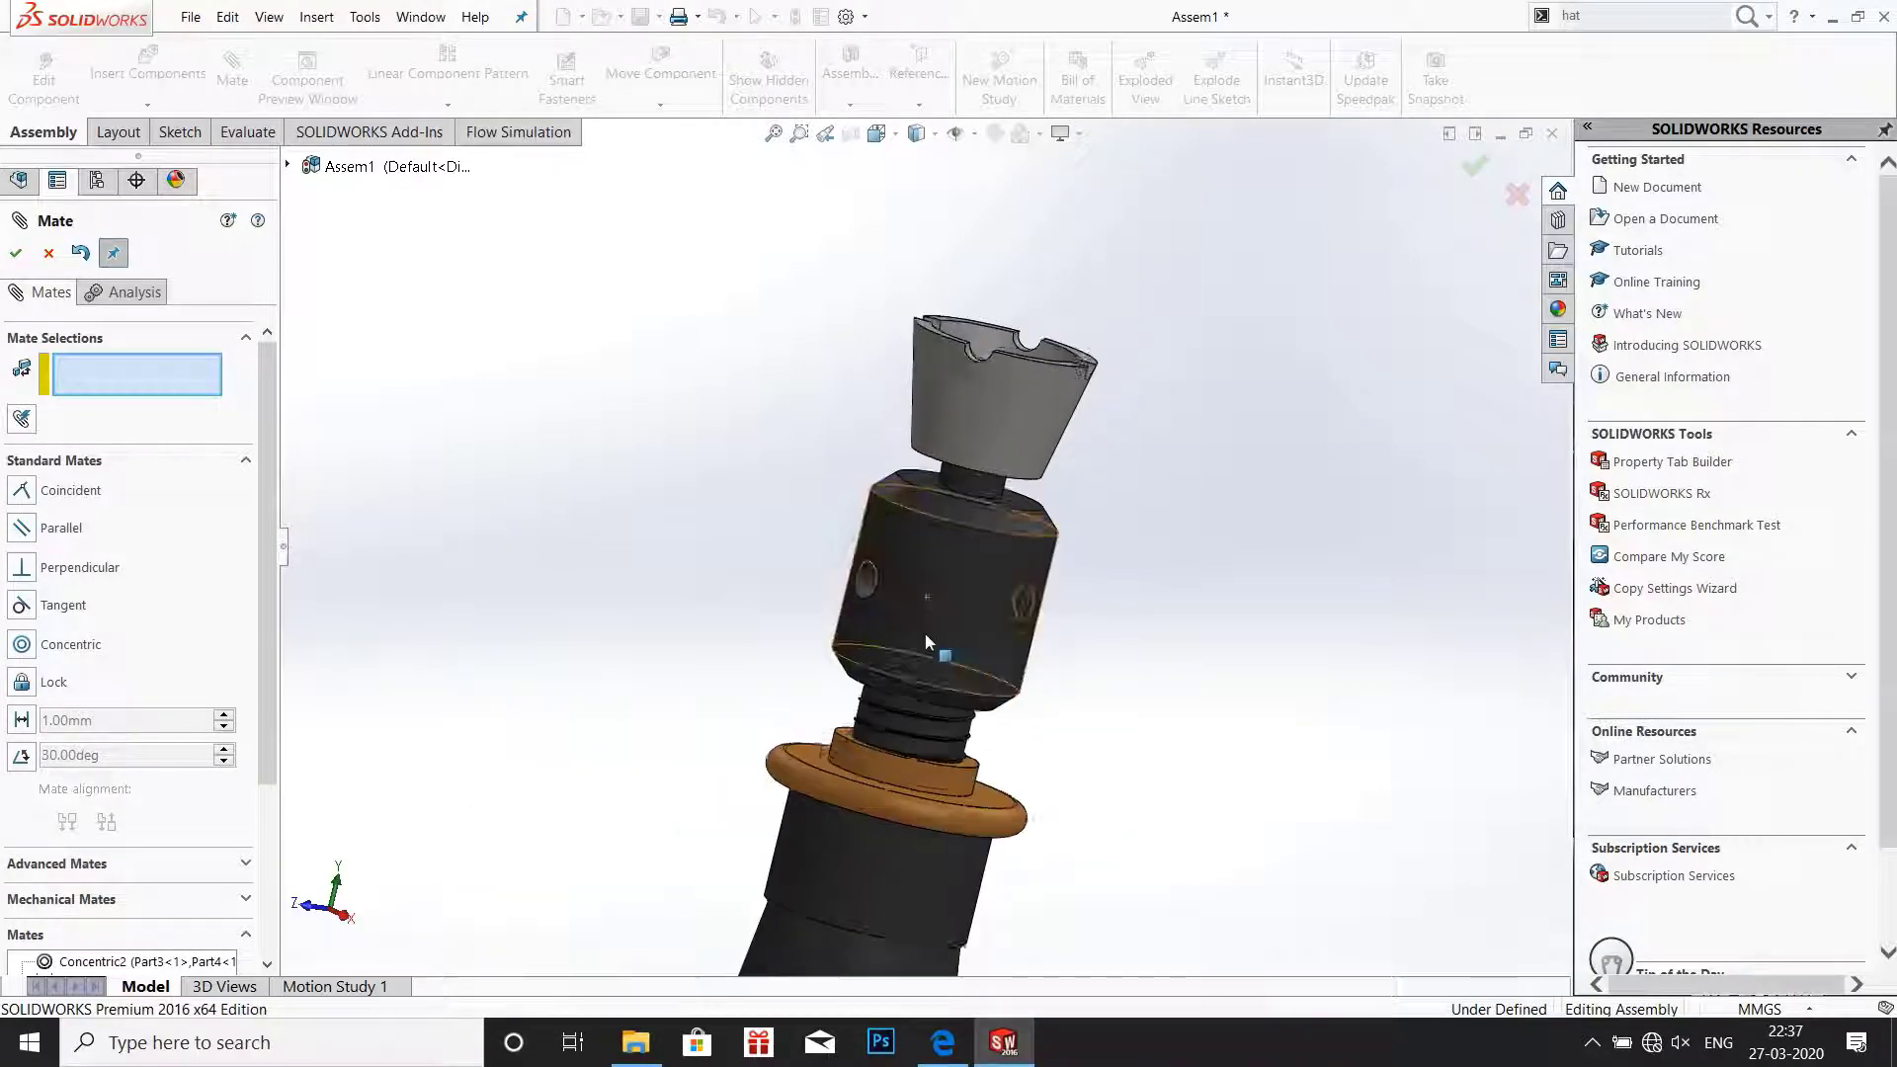
middle_click_drag(926, 643, 937, 504)
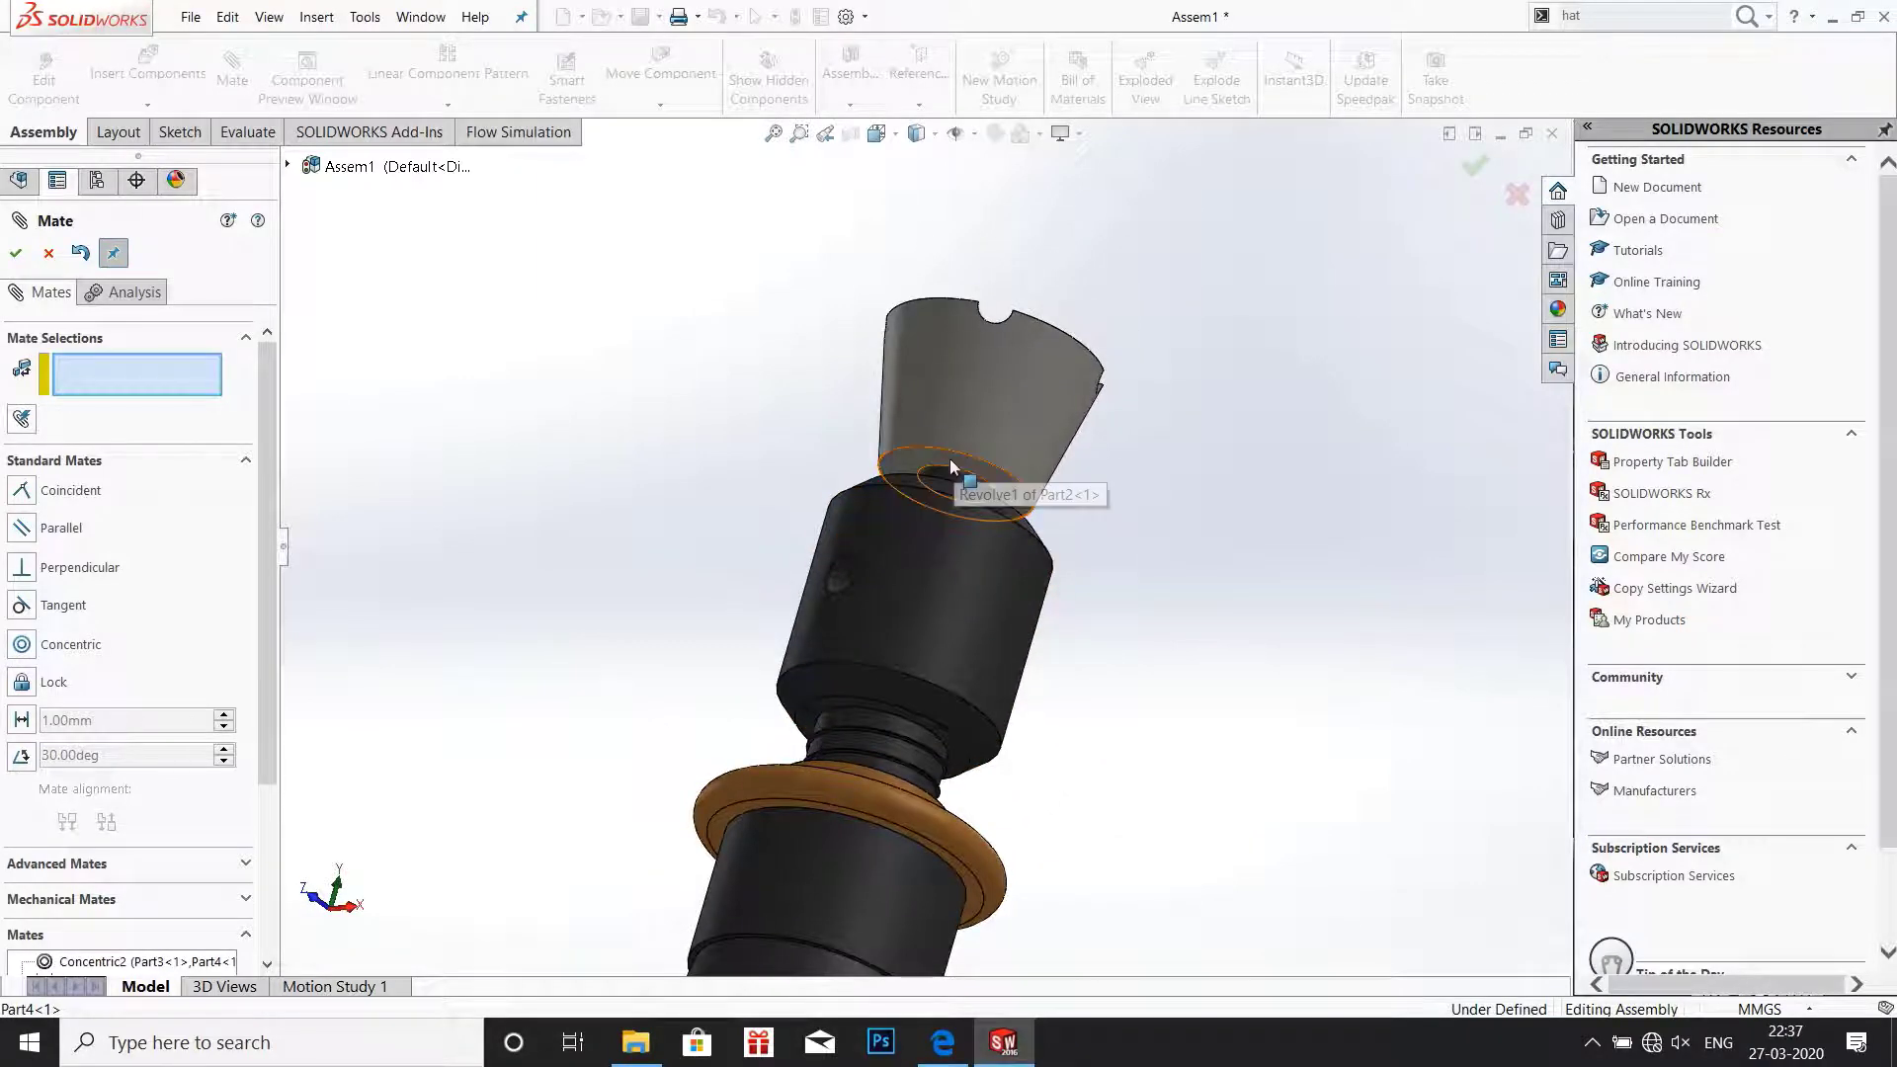
left_click(951, 459)
middle_click_drag(1113, 526, 914, 514)
left_click(914, 509)
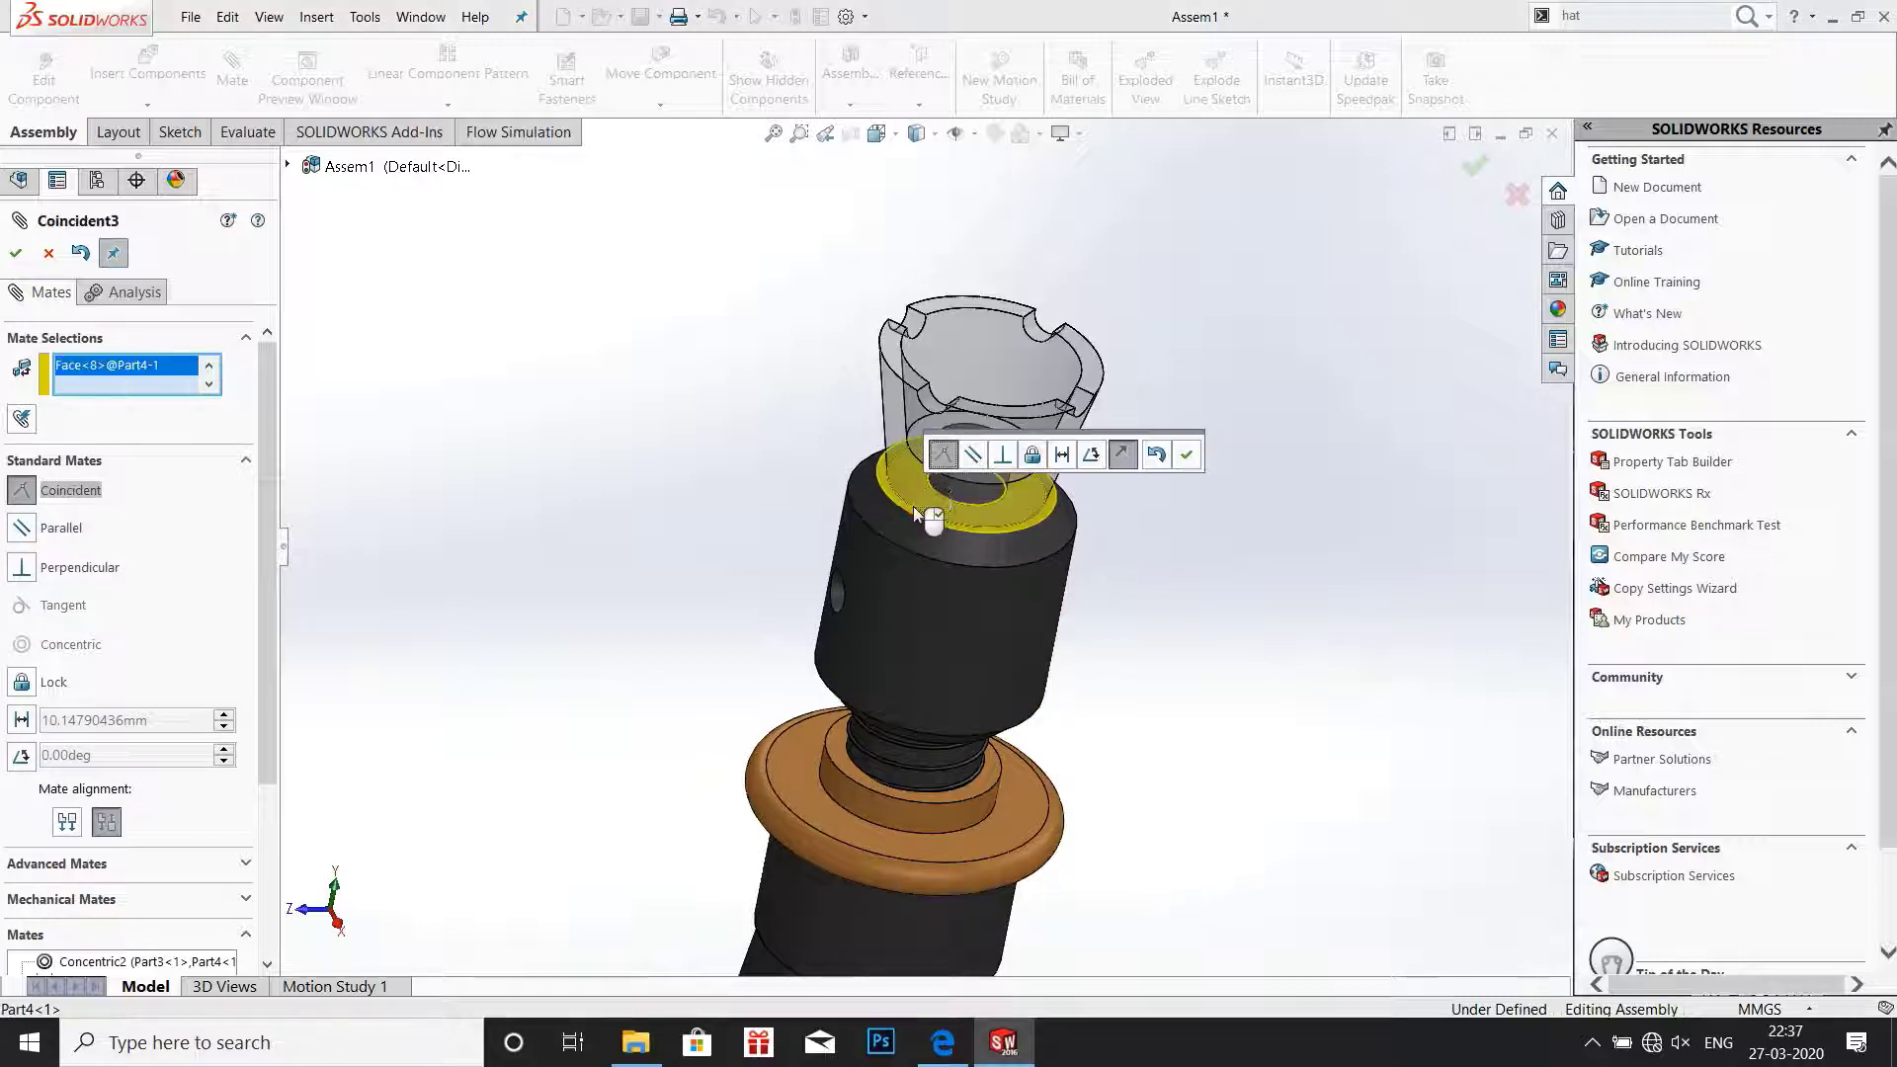
left_click(1190, 455)
Move the loose washer above the cup on top of the jack.
scroll(934, 612, "up", 3)
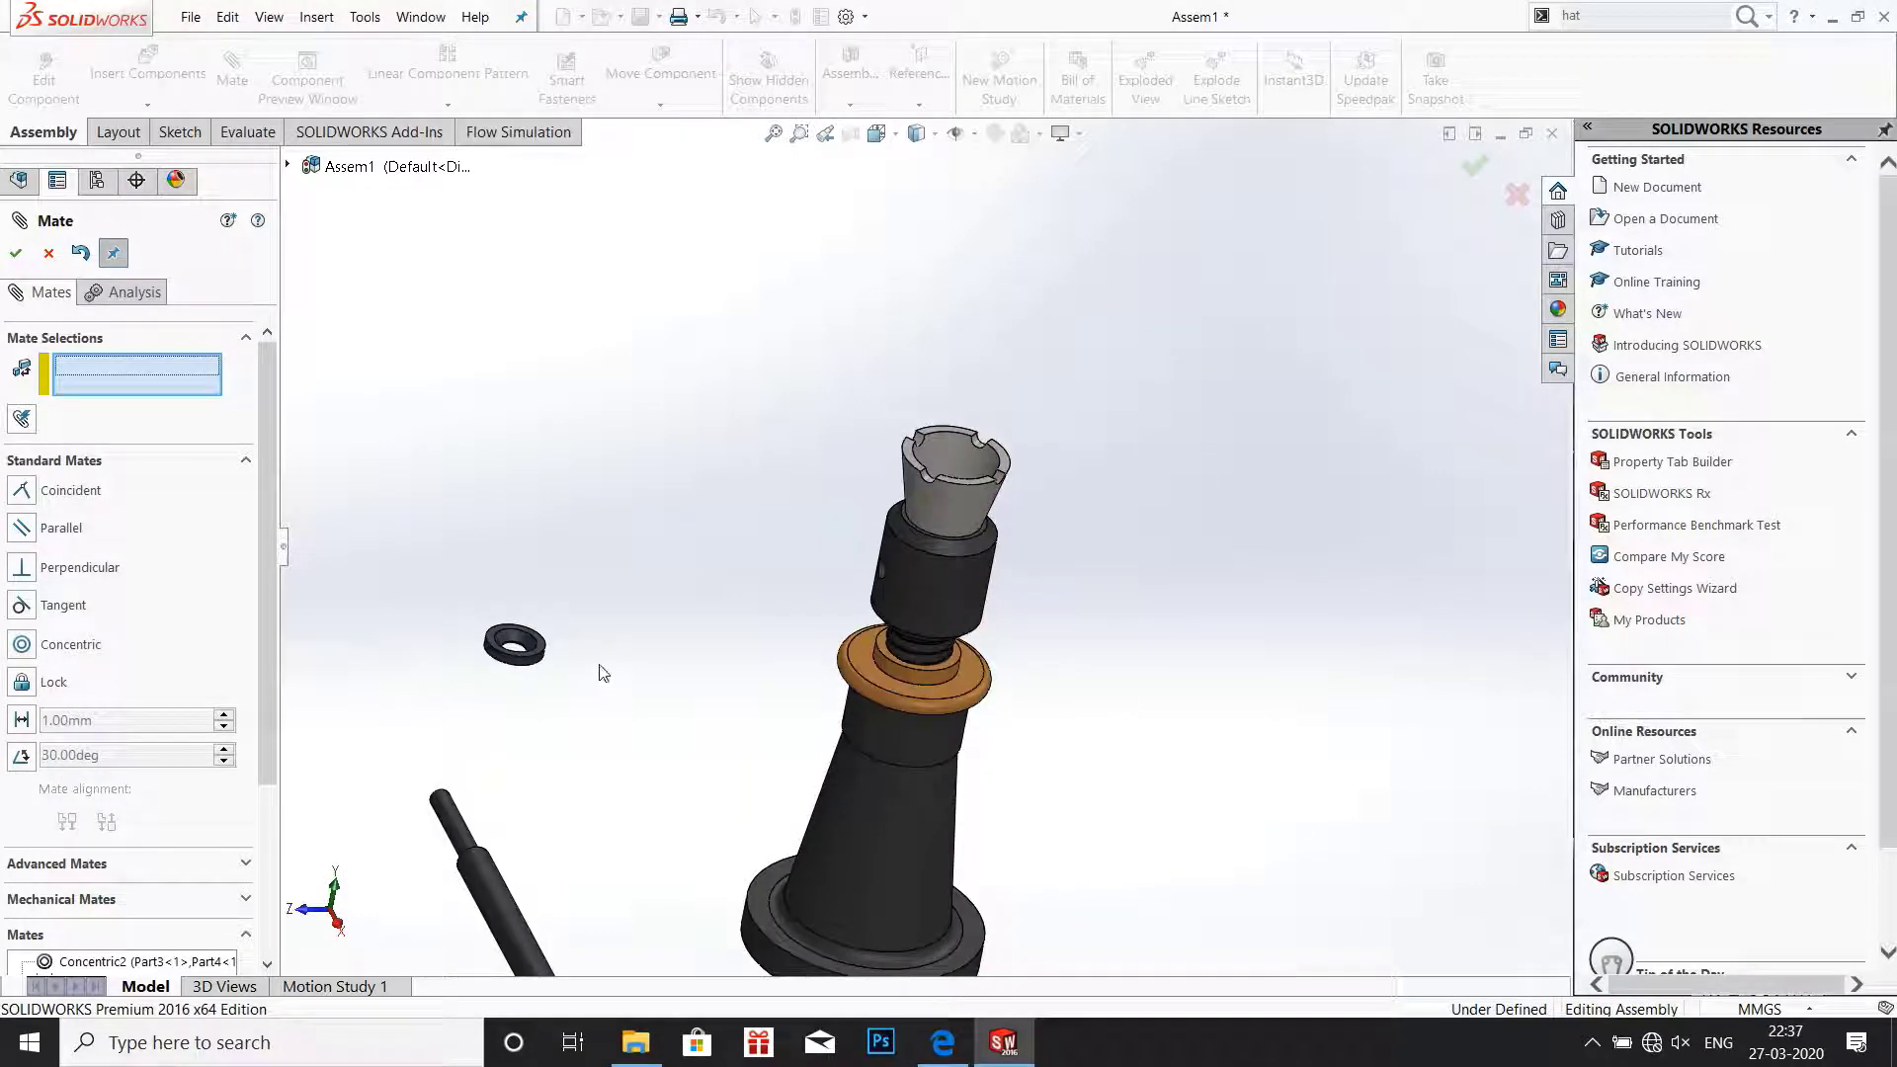
left_click_drag(519, 664, 994, 346)
scroll(981, 391, "down", 6)
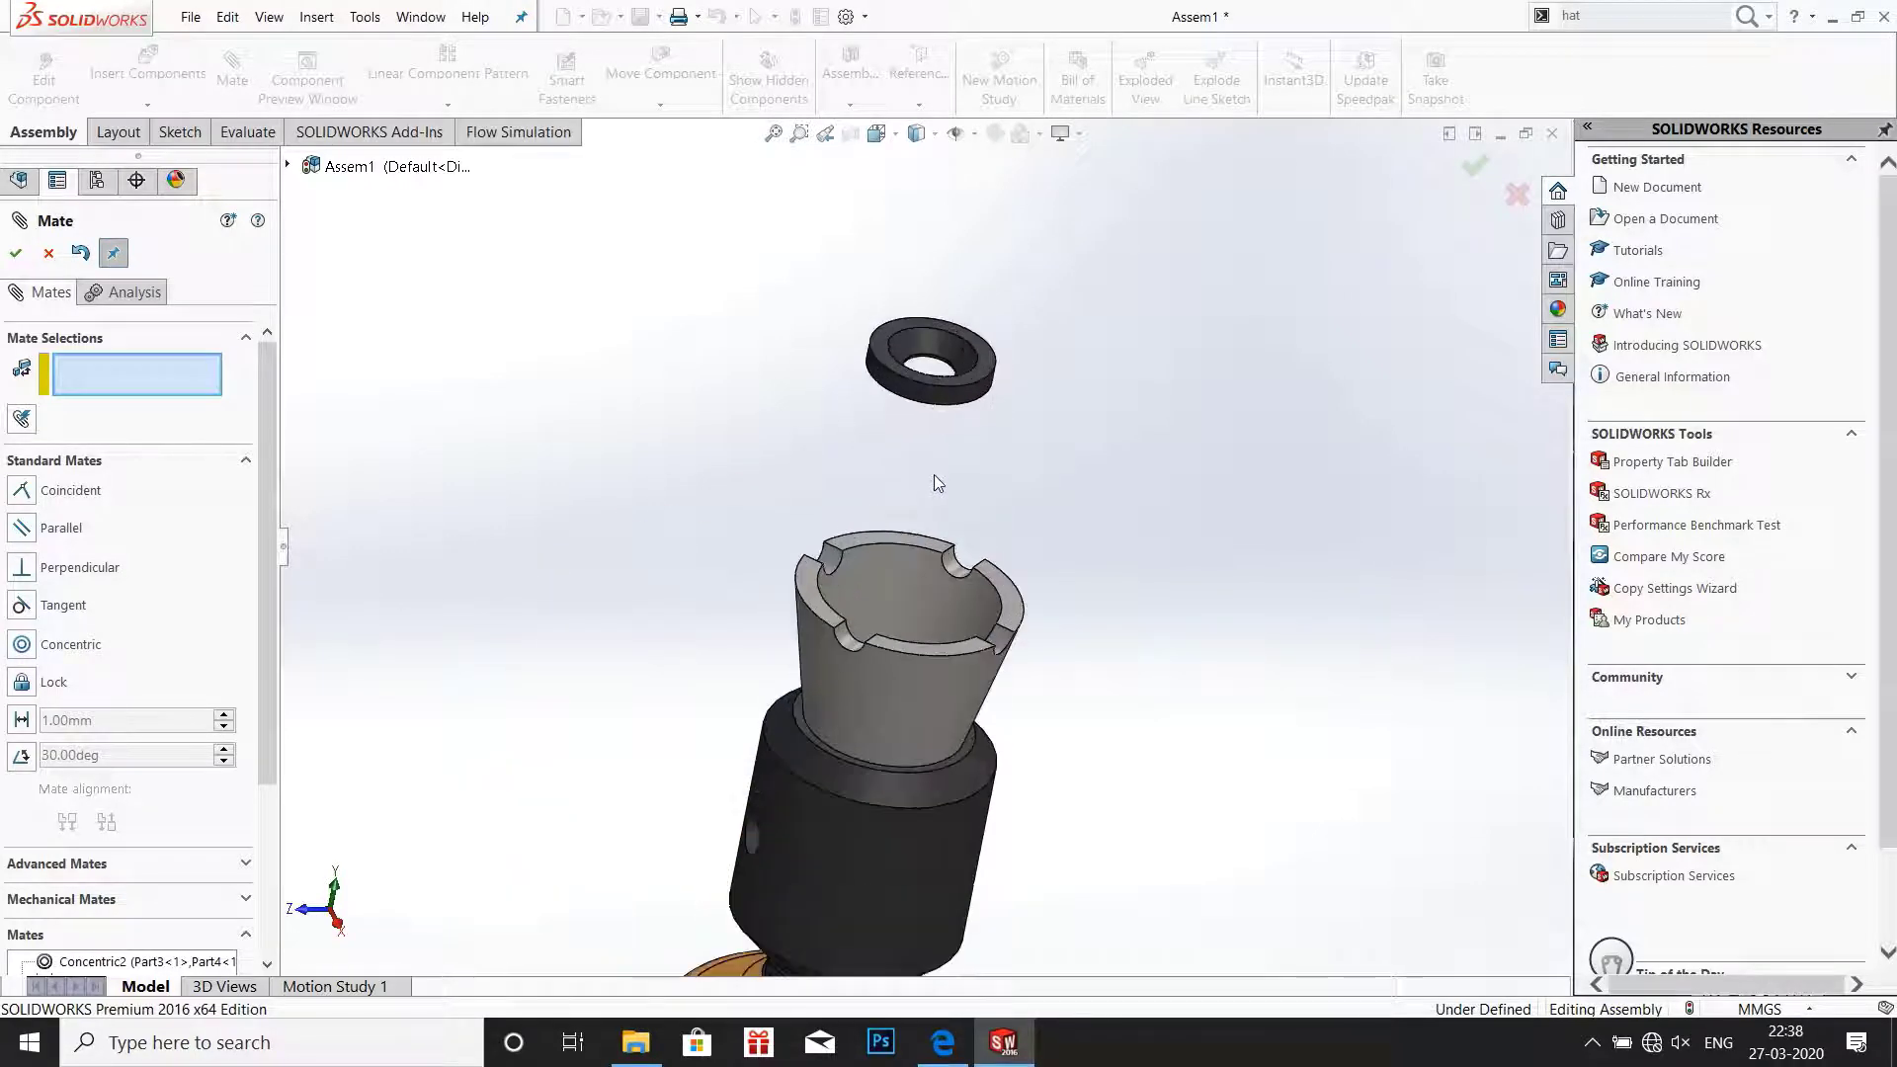
Try a concentric mate between the washer's outer cylindrical face and the circular edge of the hole in the cup's floor.
left_click(899, 381)
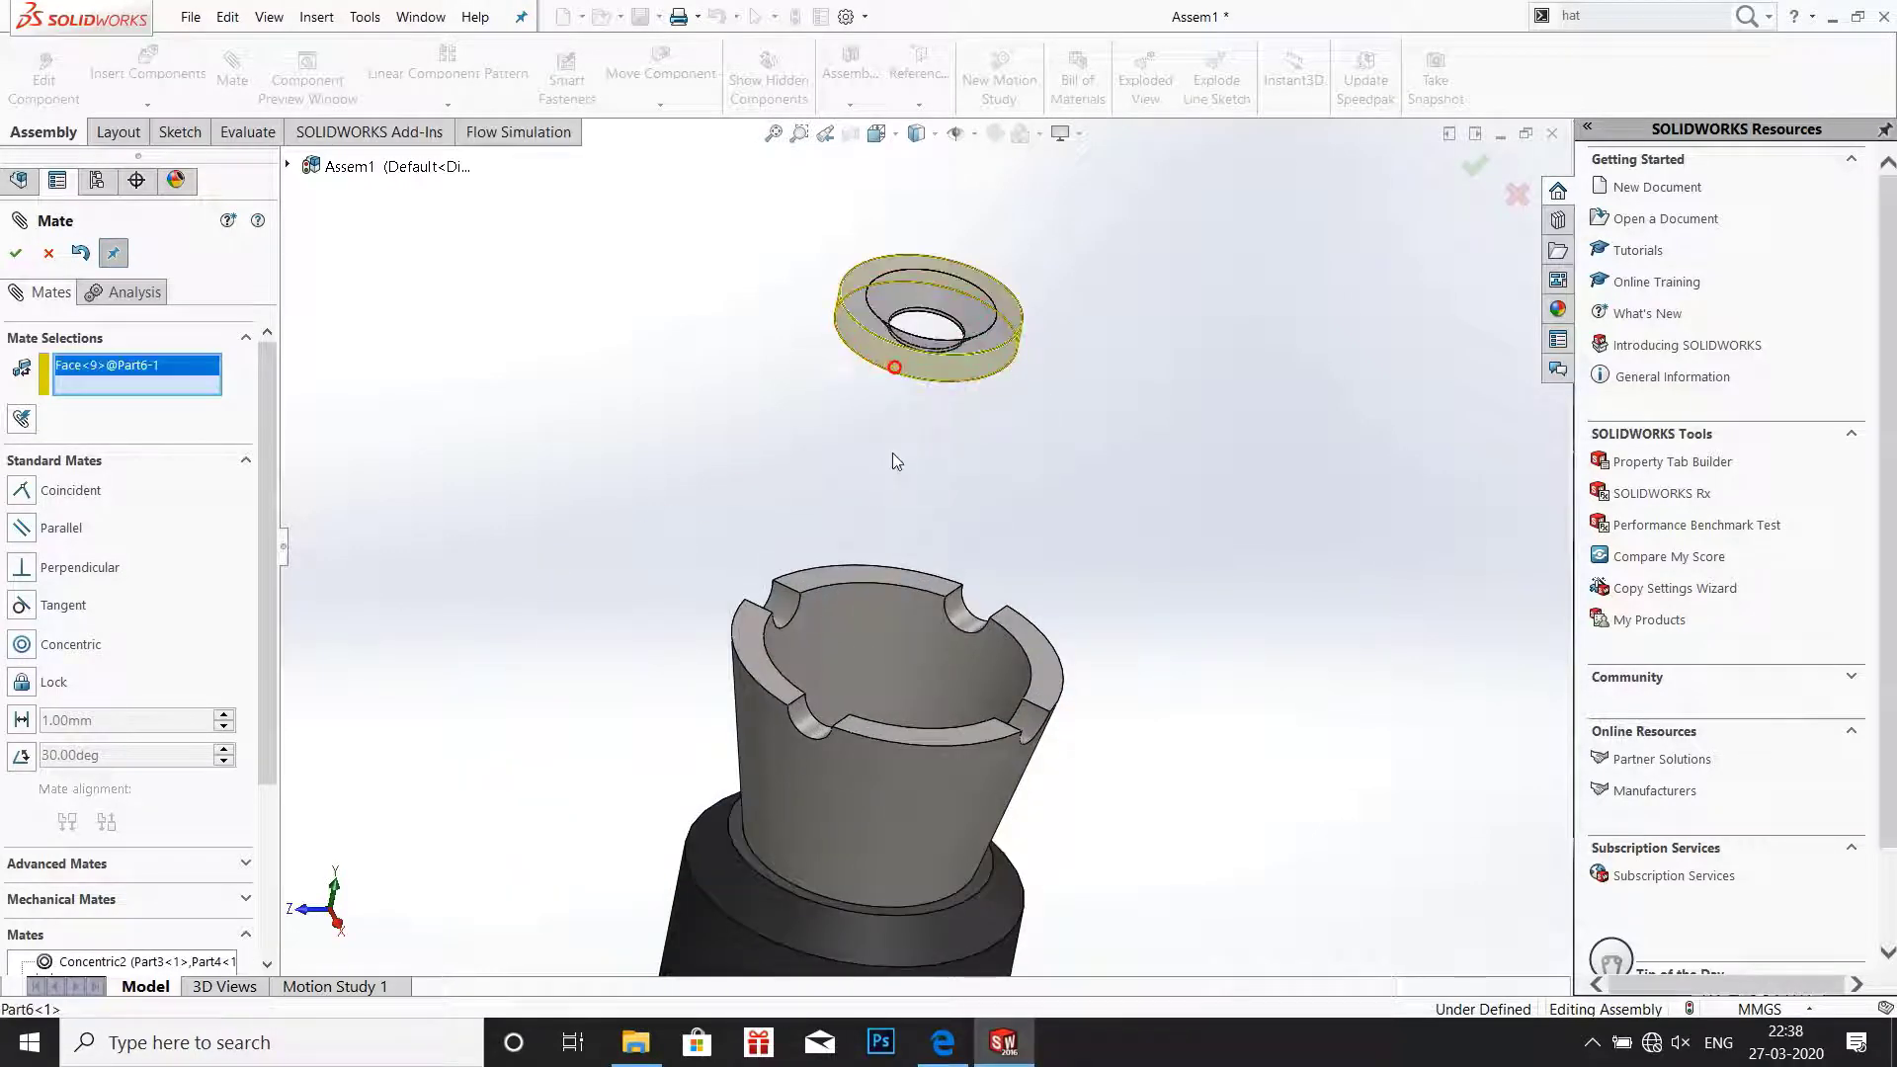
middle_click_drag(899, 380, 873, 560)
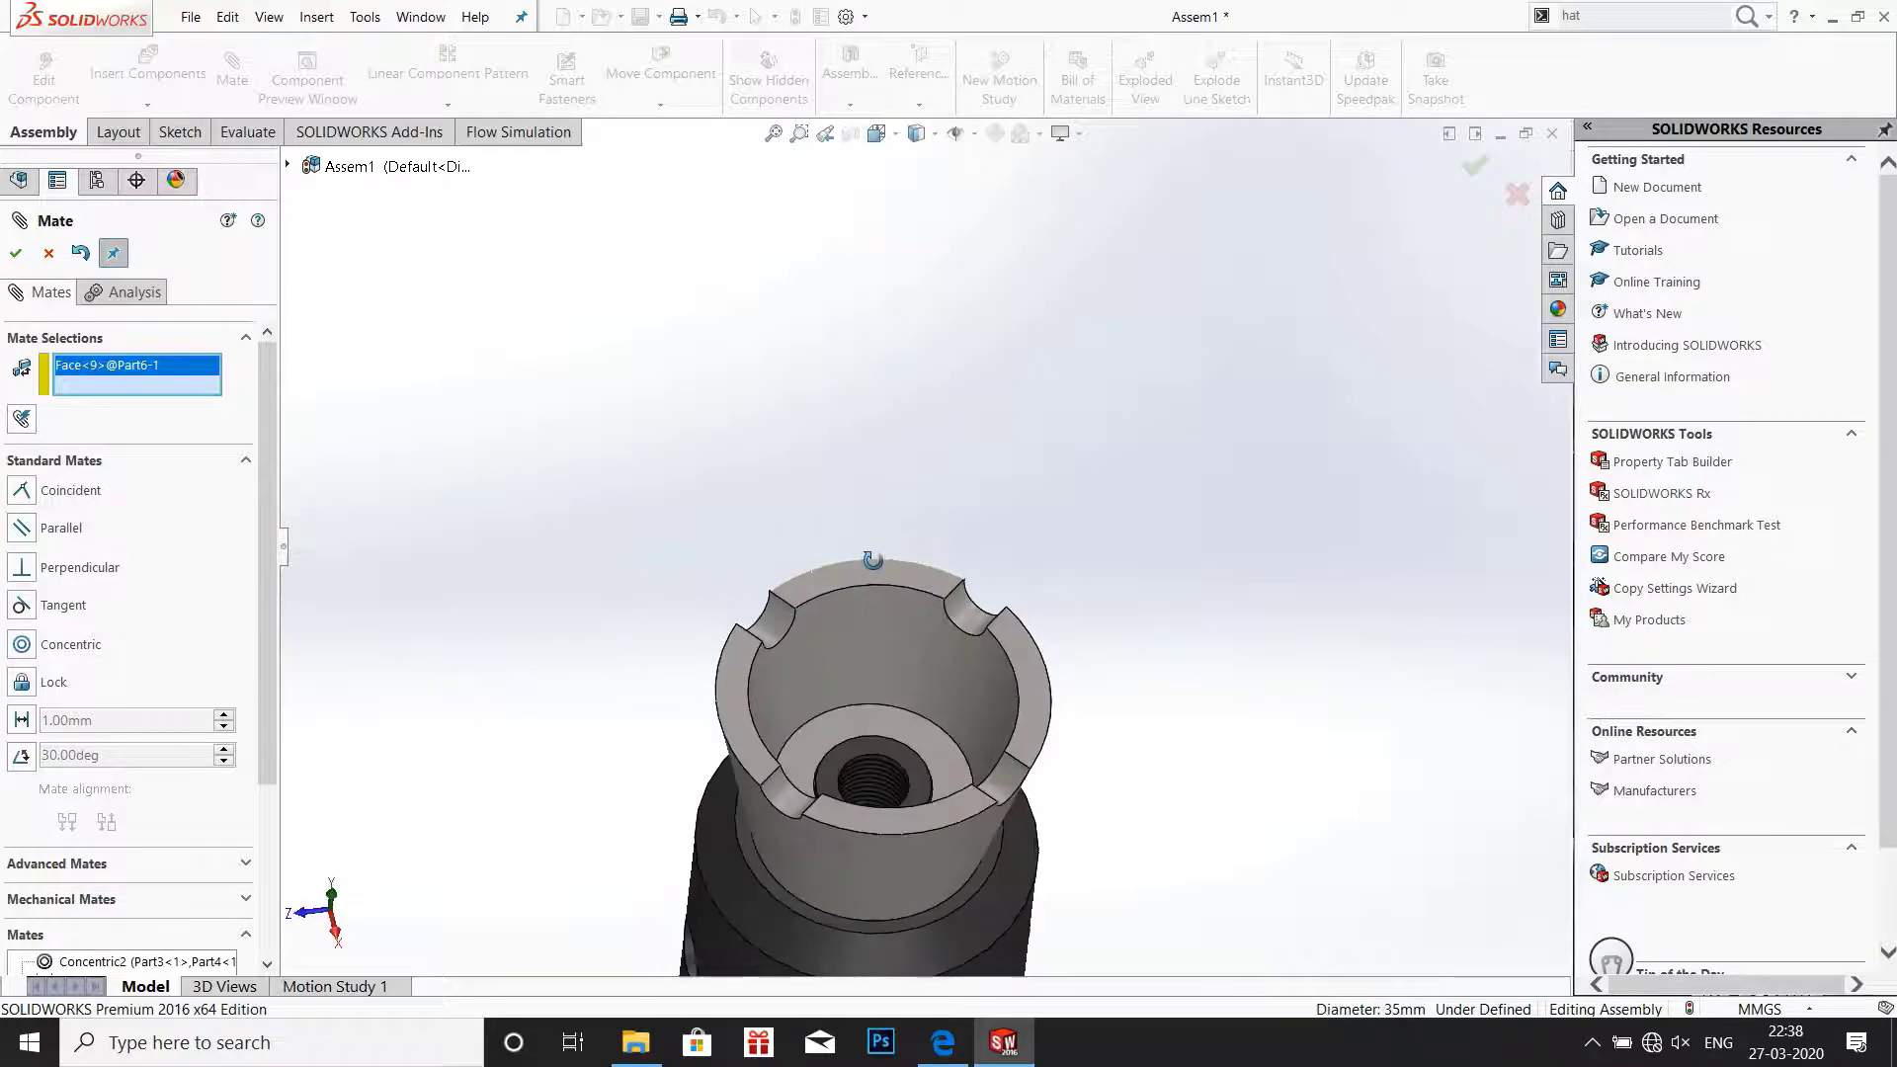
scroll(834, 751, "down", 2)
left_click(828, 751)
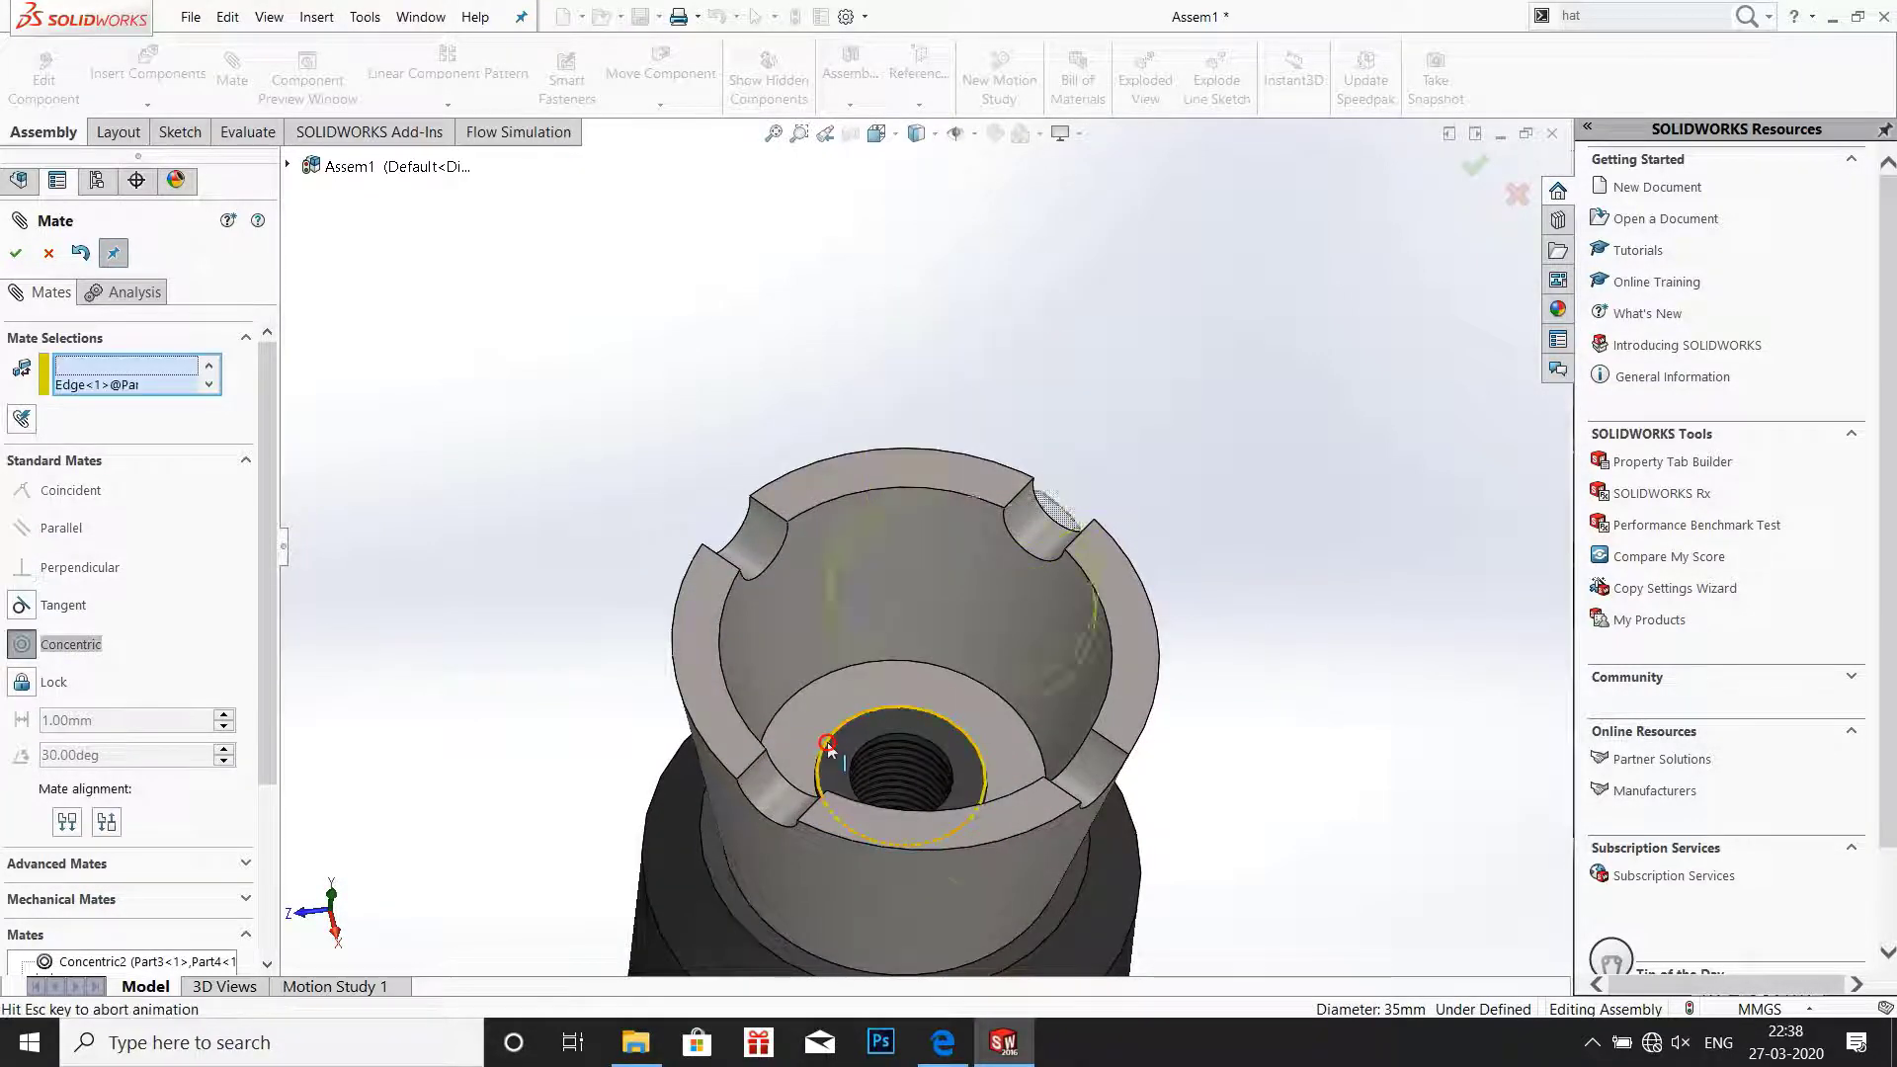
left_click(1012, 780)
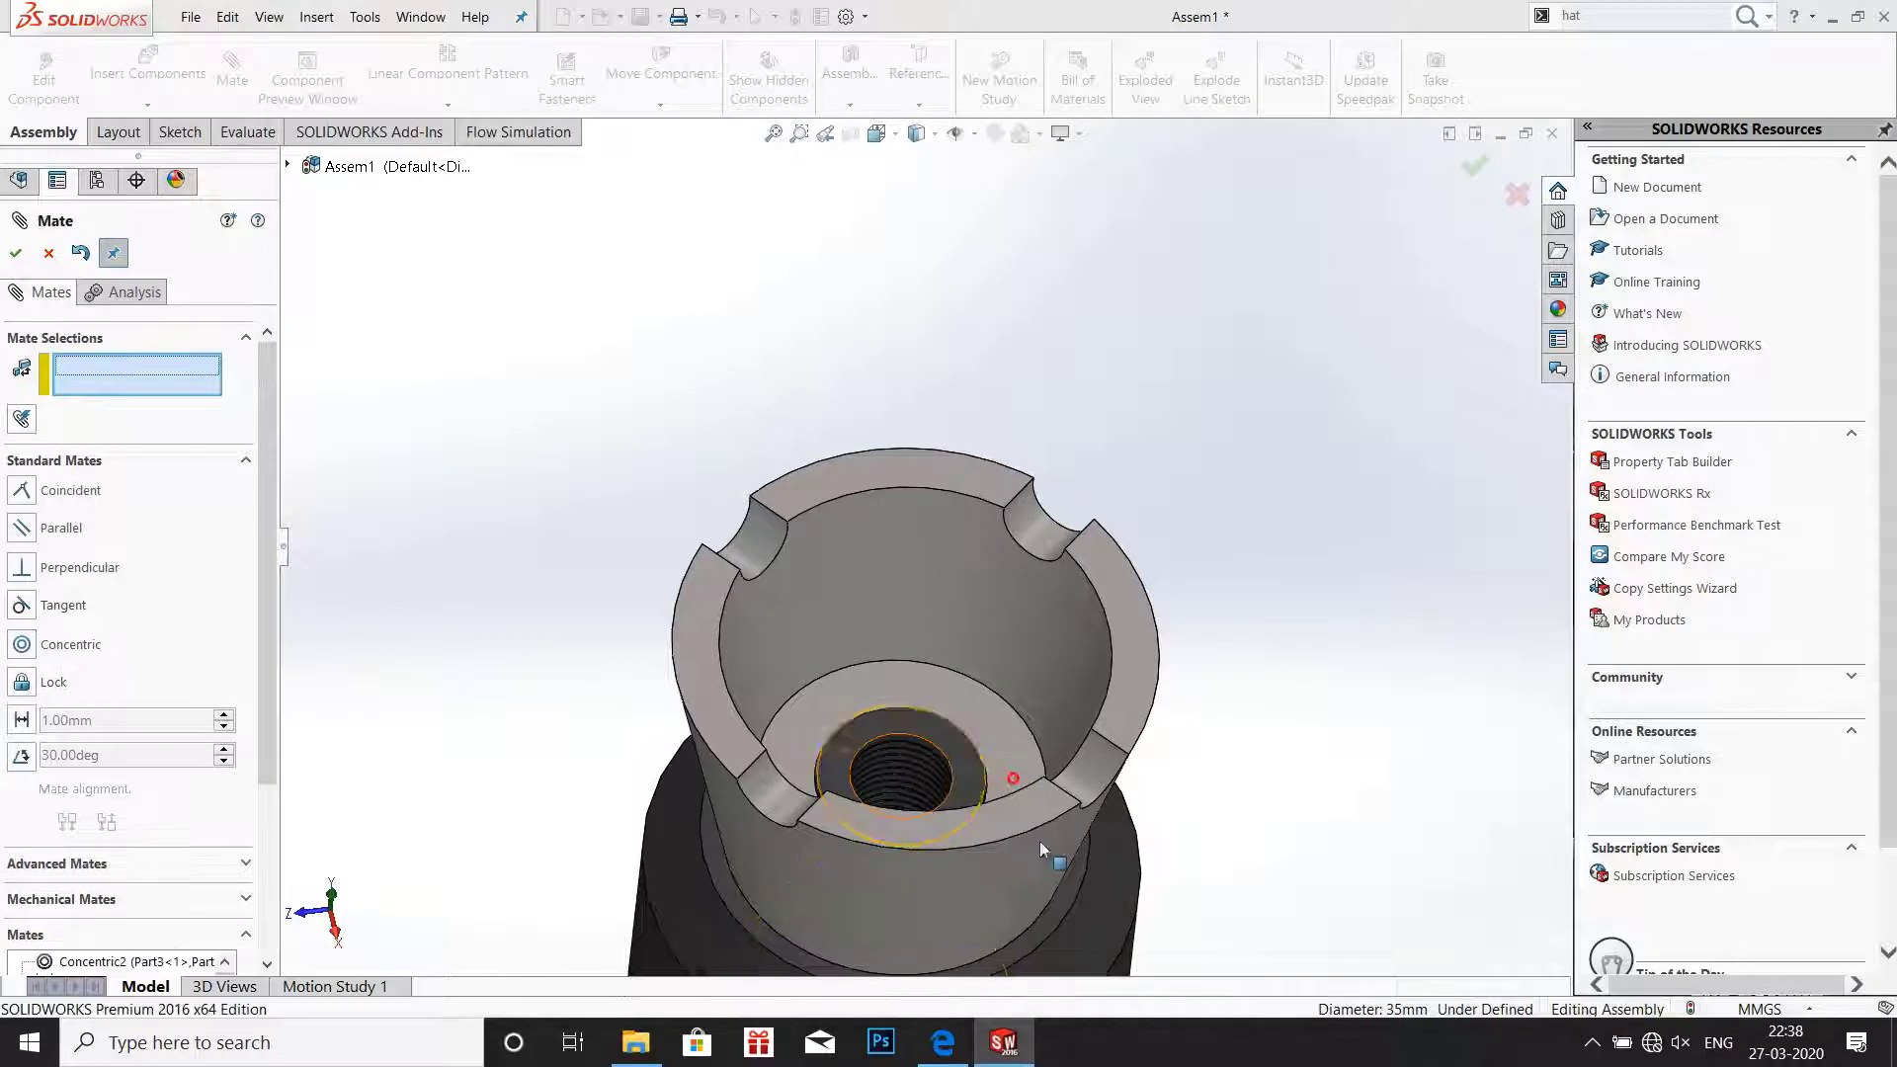
Undo the washer's concentric mate.
scroll(1040, 840, "up", 2)
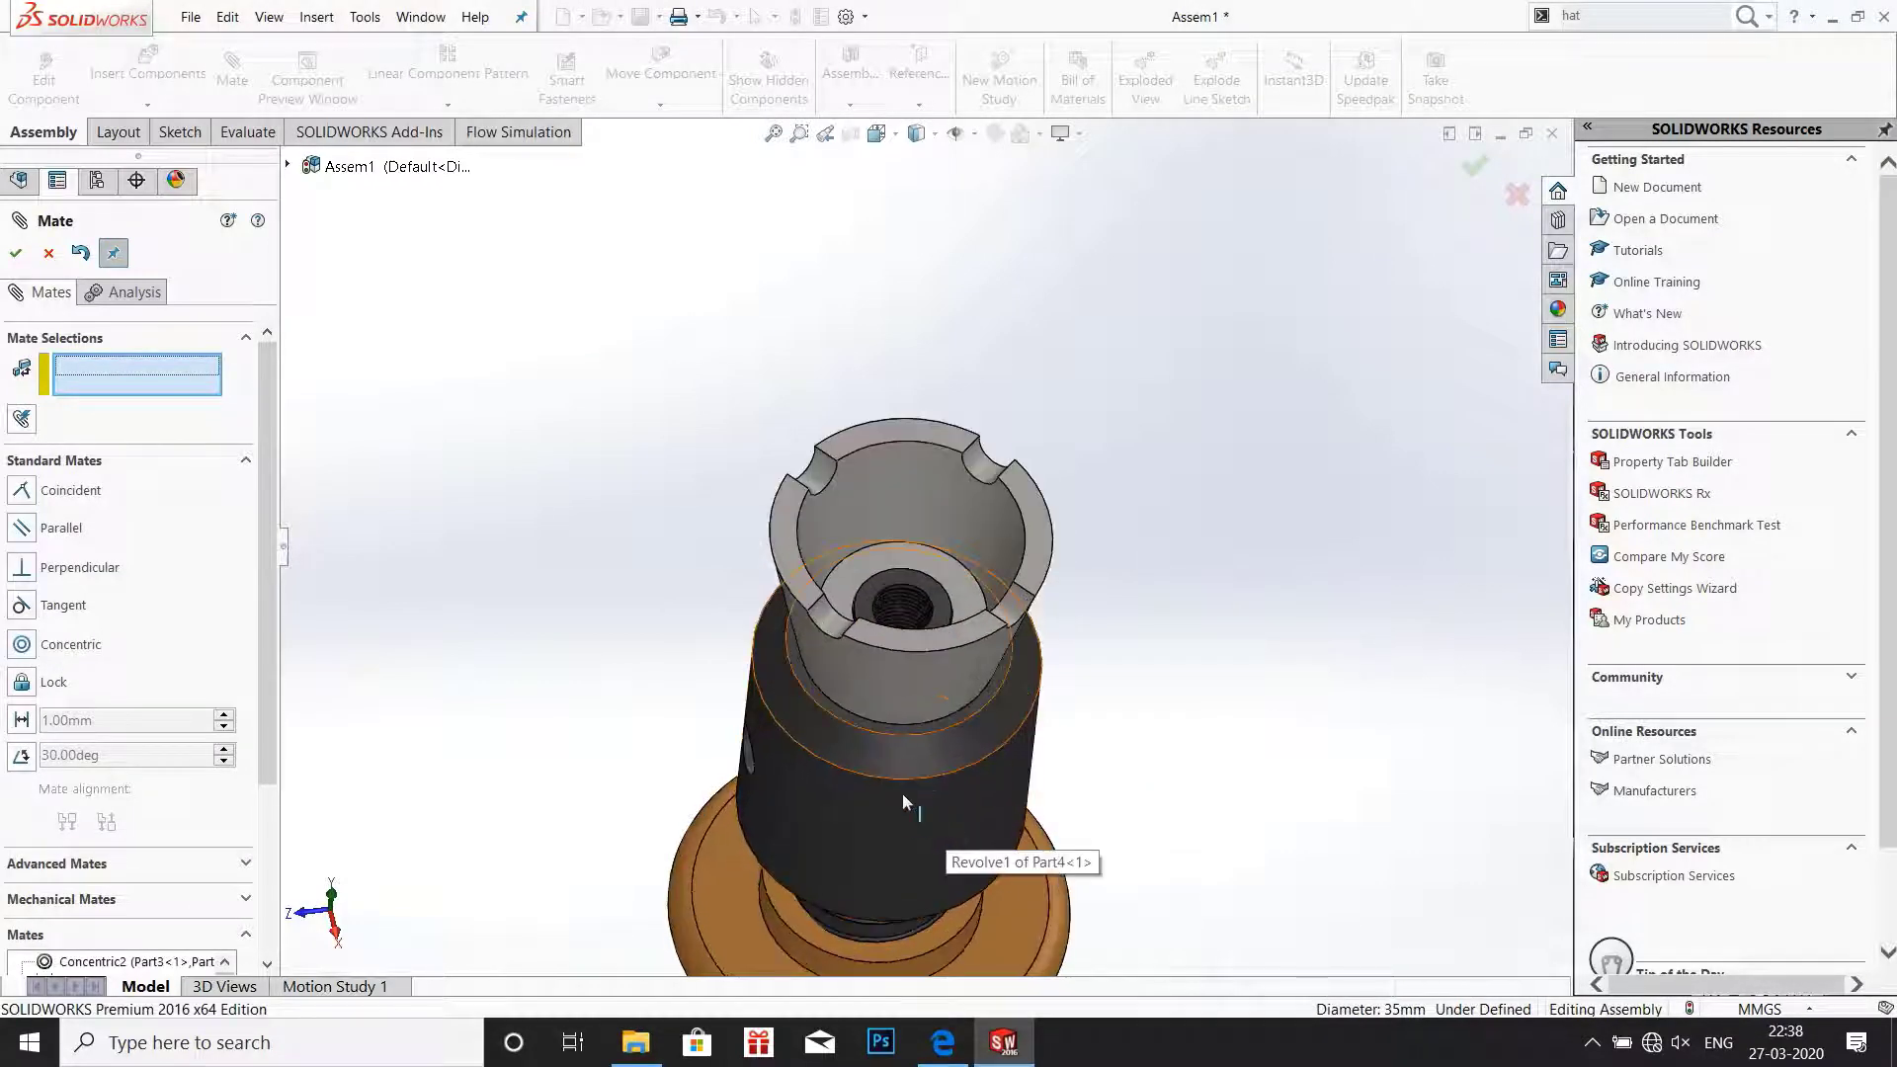
mouse_move(899, 832)
middle_mouse_down()
mouse_move(898, 667)
mouse_move(909, 855)
middle_mouse_up()
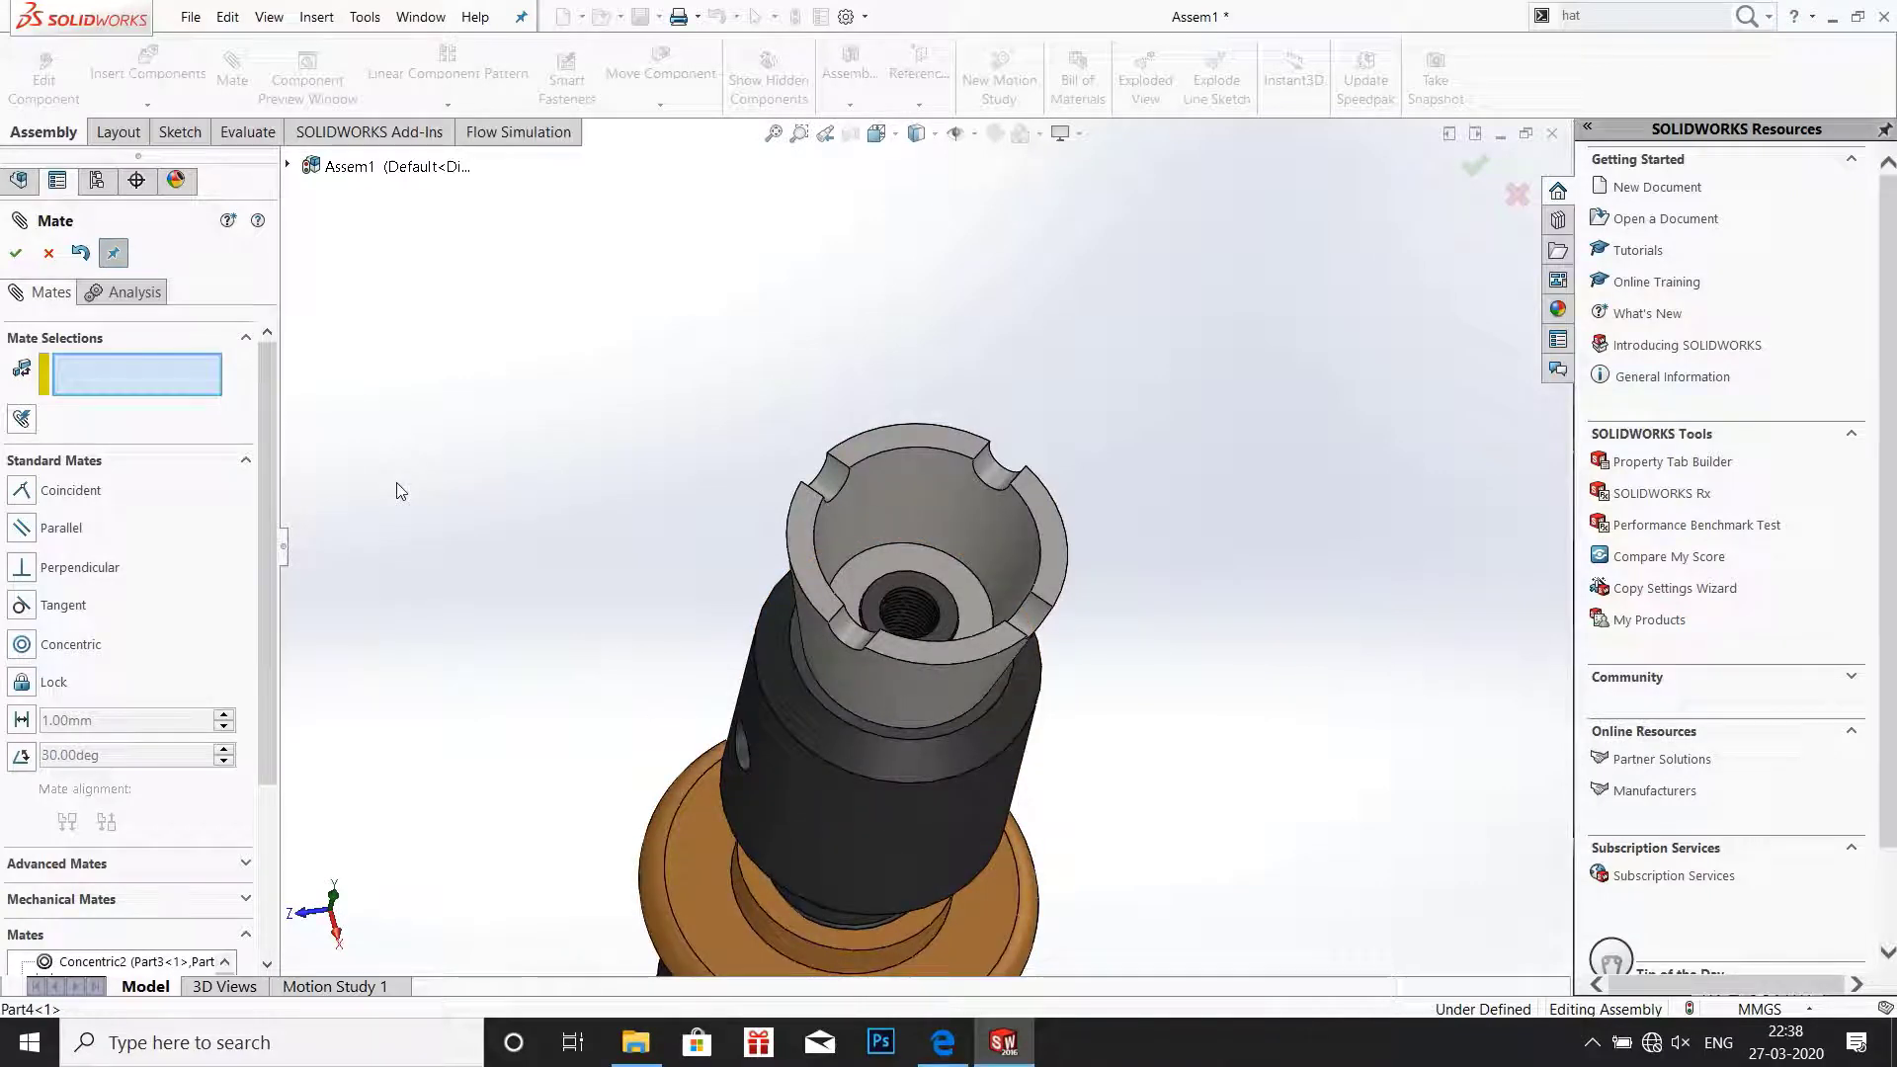
key("ctrl+z")
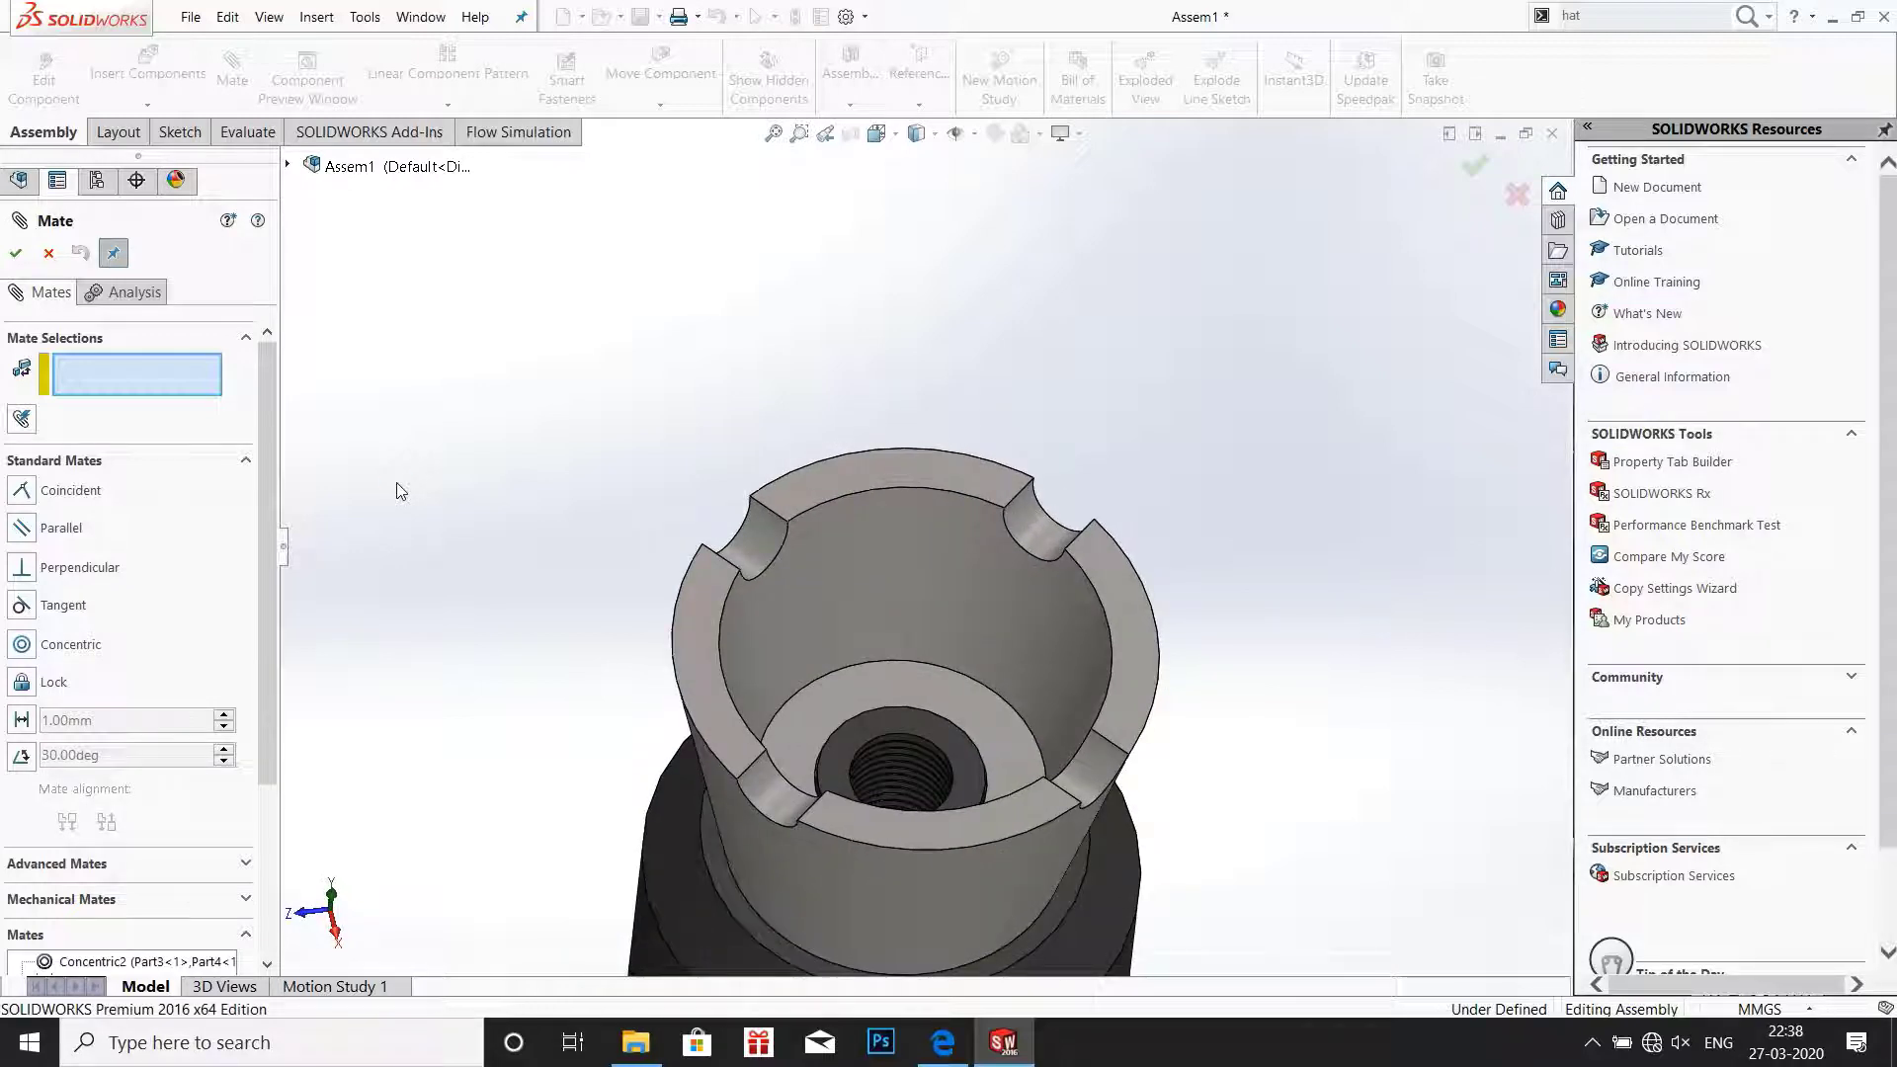
Move the washer closer to the cup's open end.
scroll(655, 467, "up", 4)
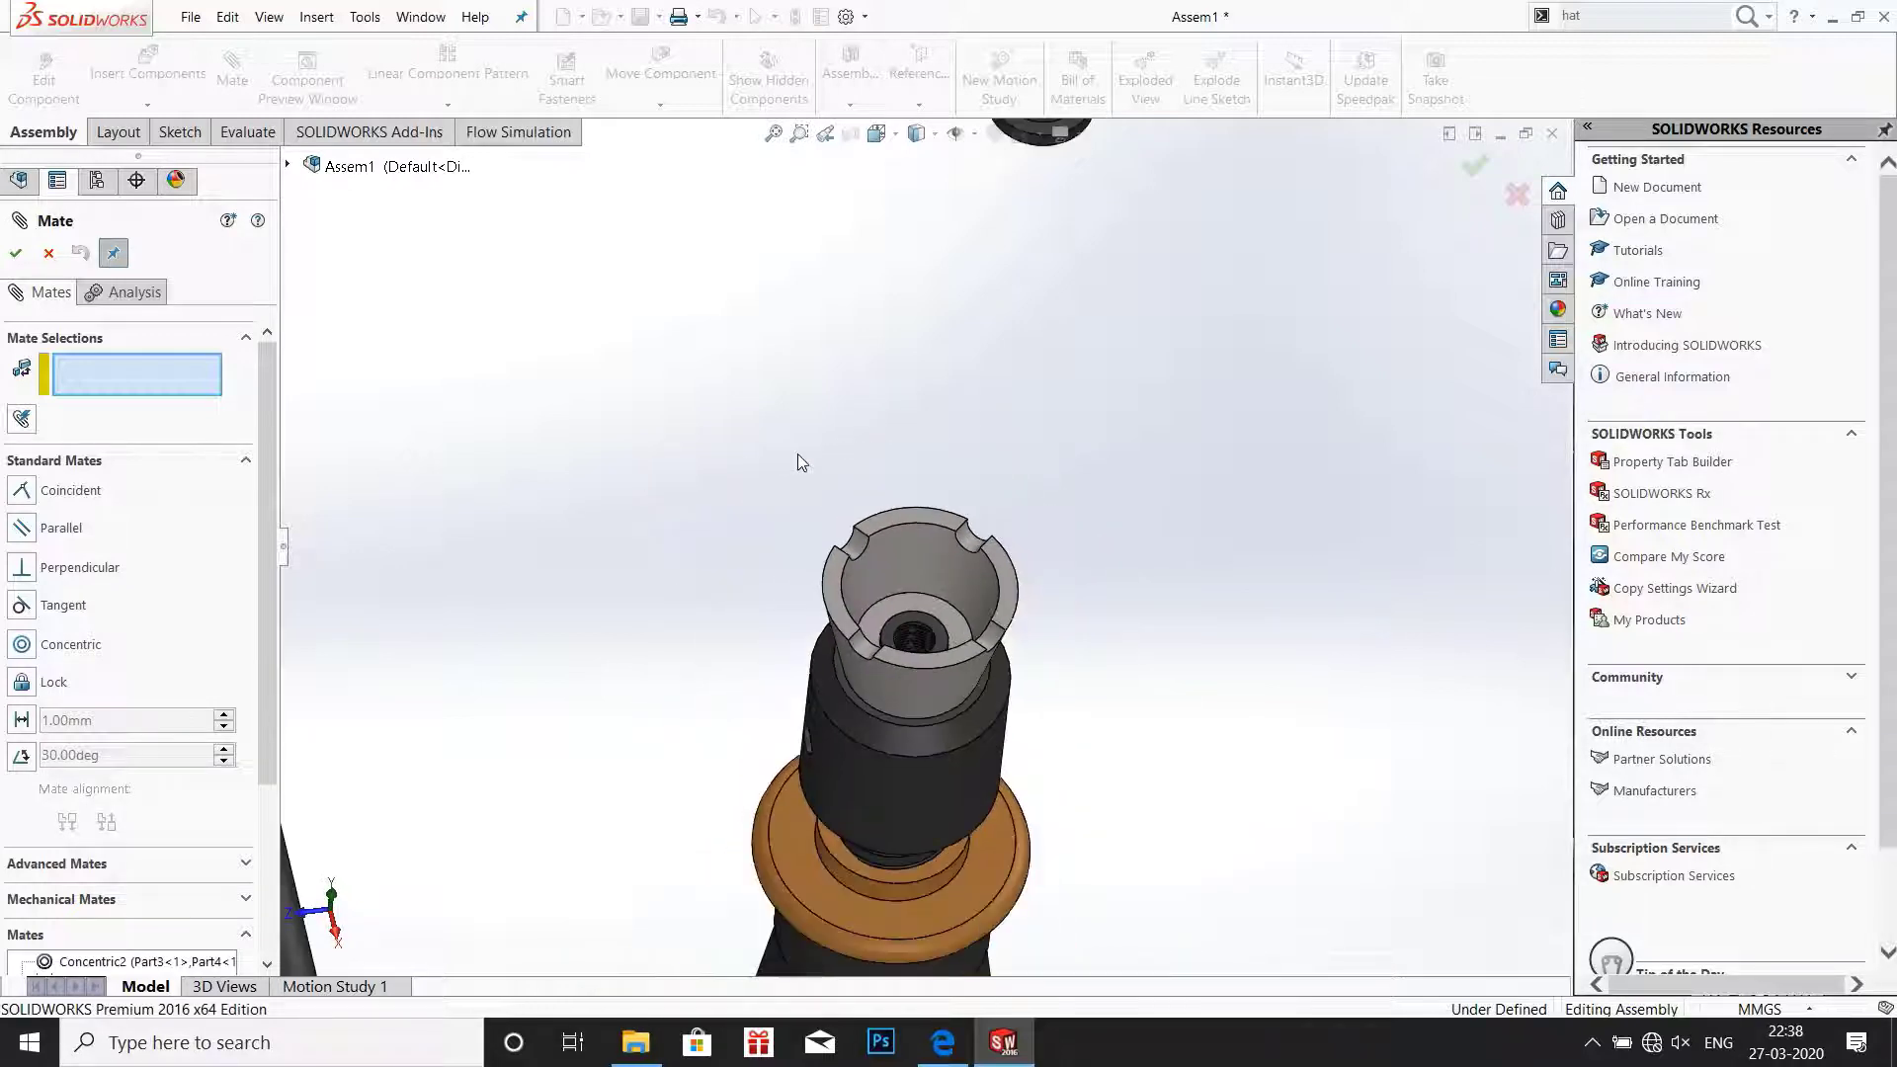
scroll(1001, 359, "up", 3)
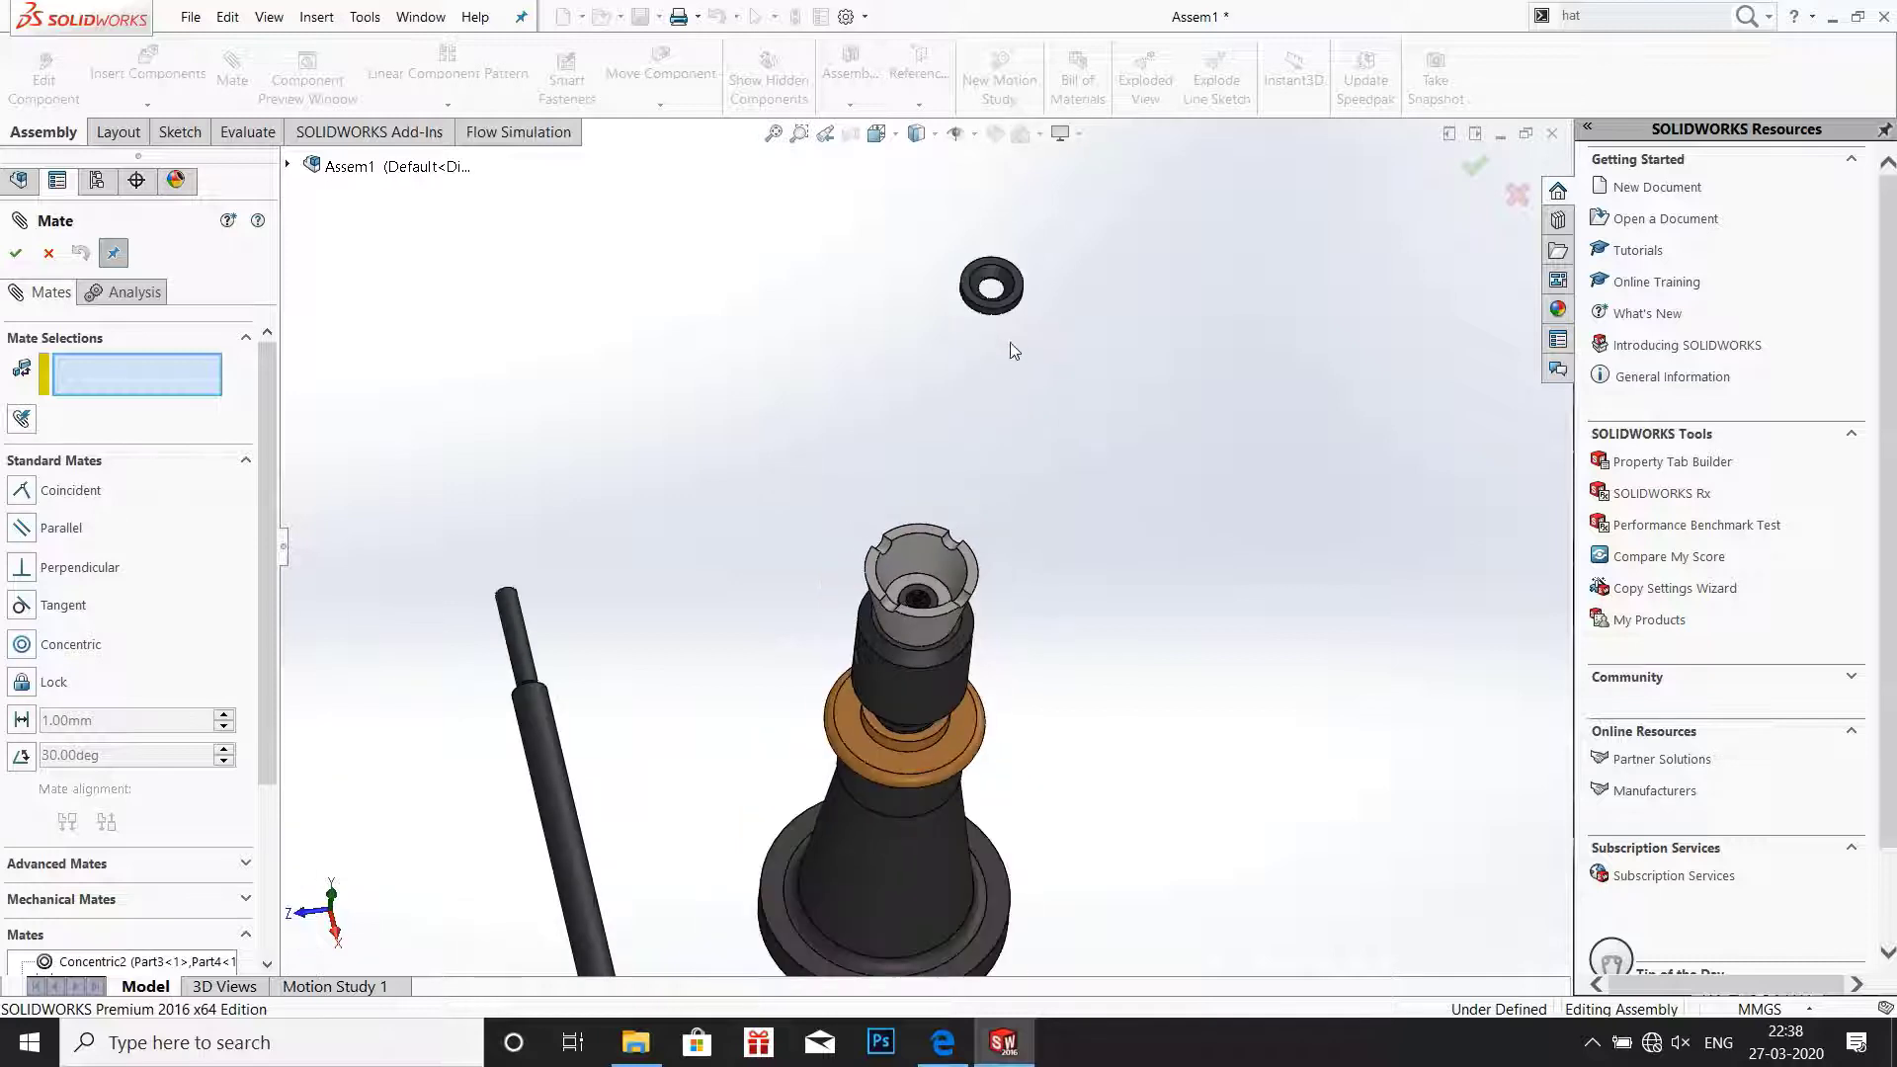
scroll(1014, 308, "down", 2)
scroll(970, 361, "down", 1)
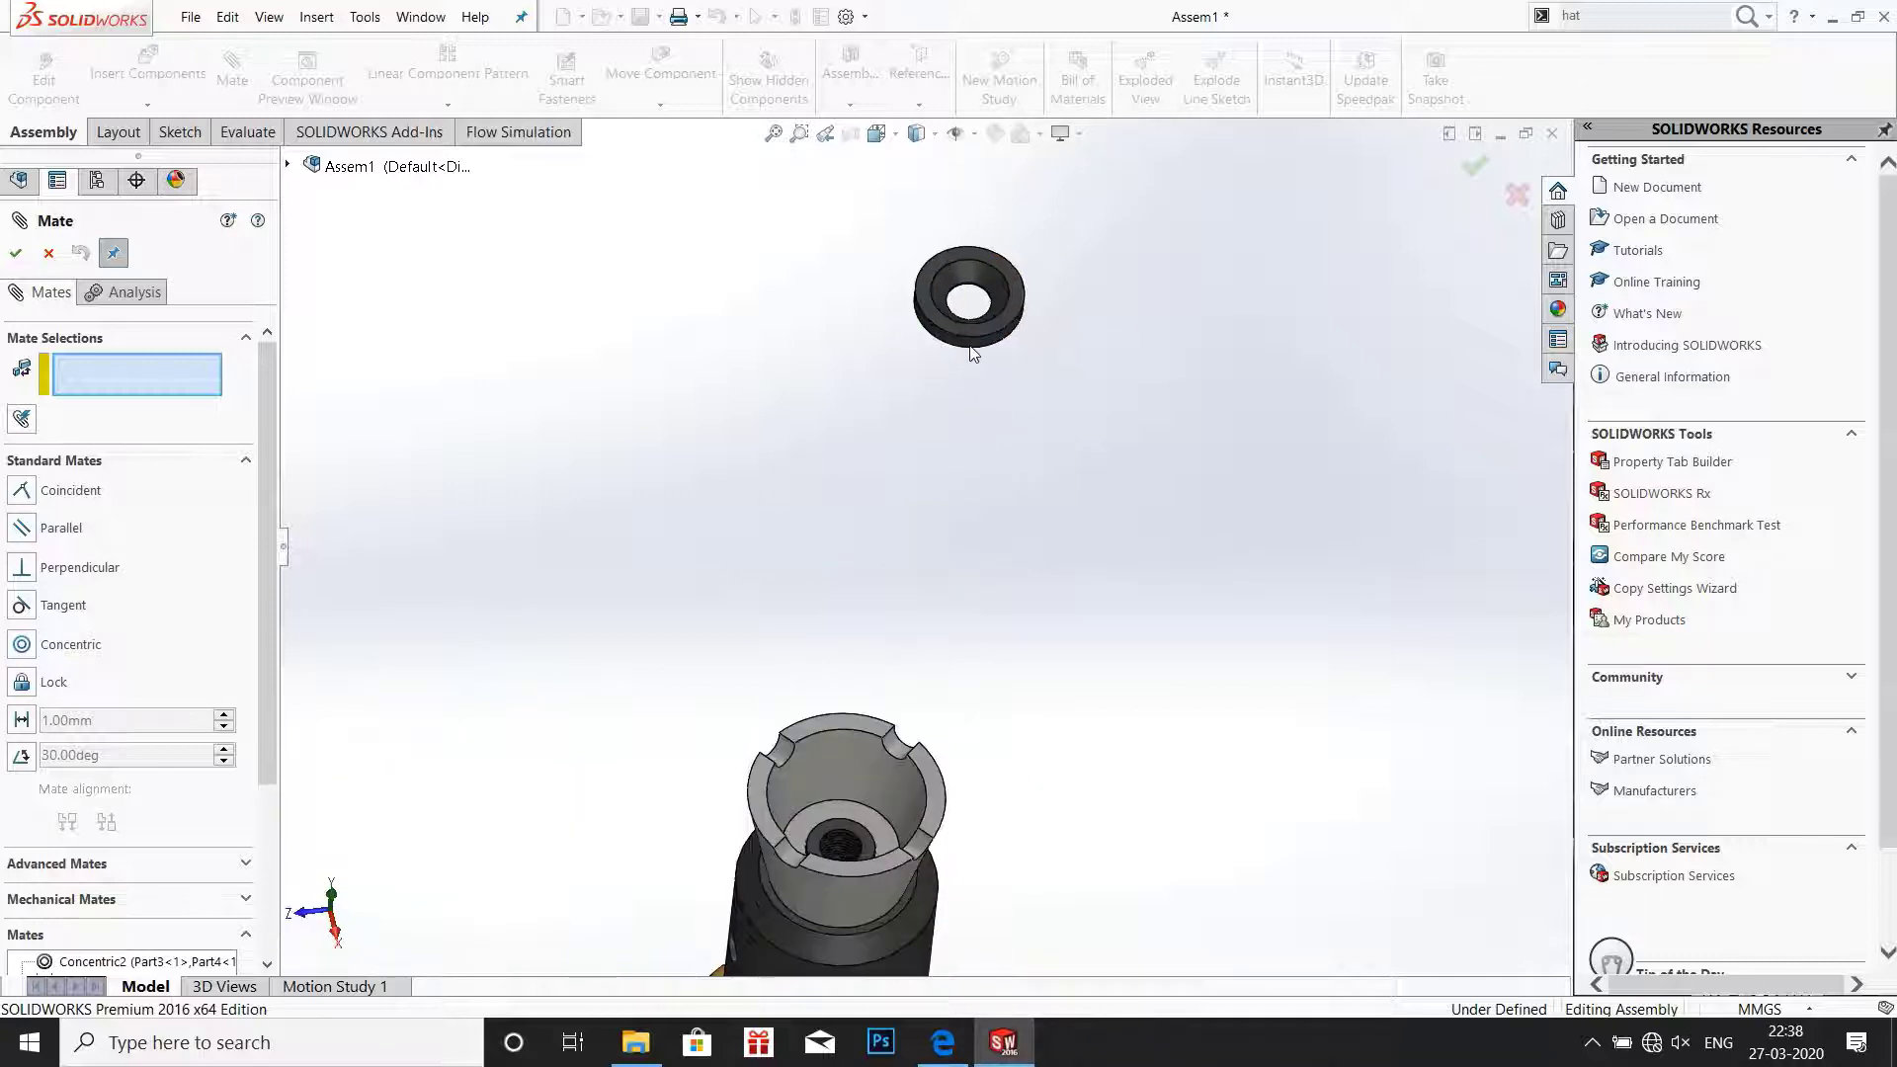
left_click_drag(955, 336, 890, 477)
Add a coincident mate between the loose washer's flat underside and the cup's inner floor.
middle_click_drag(893, 561, 967, 332)
scroll(741, 727, "up", 3)
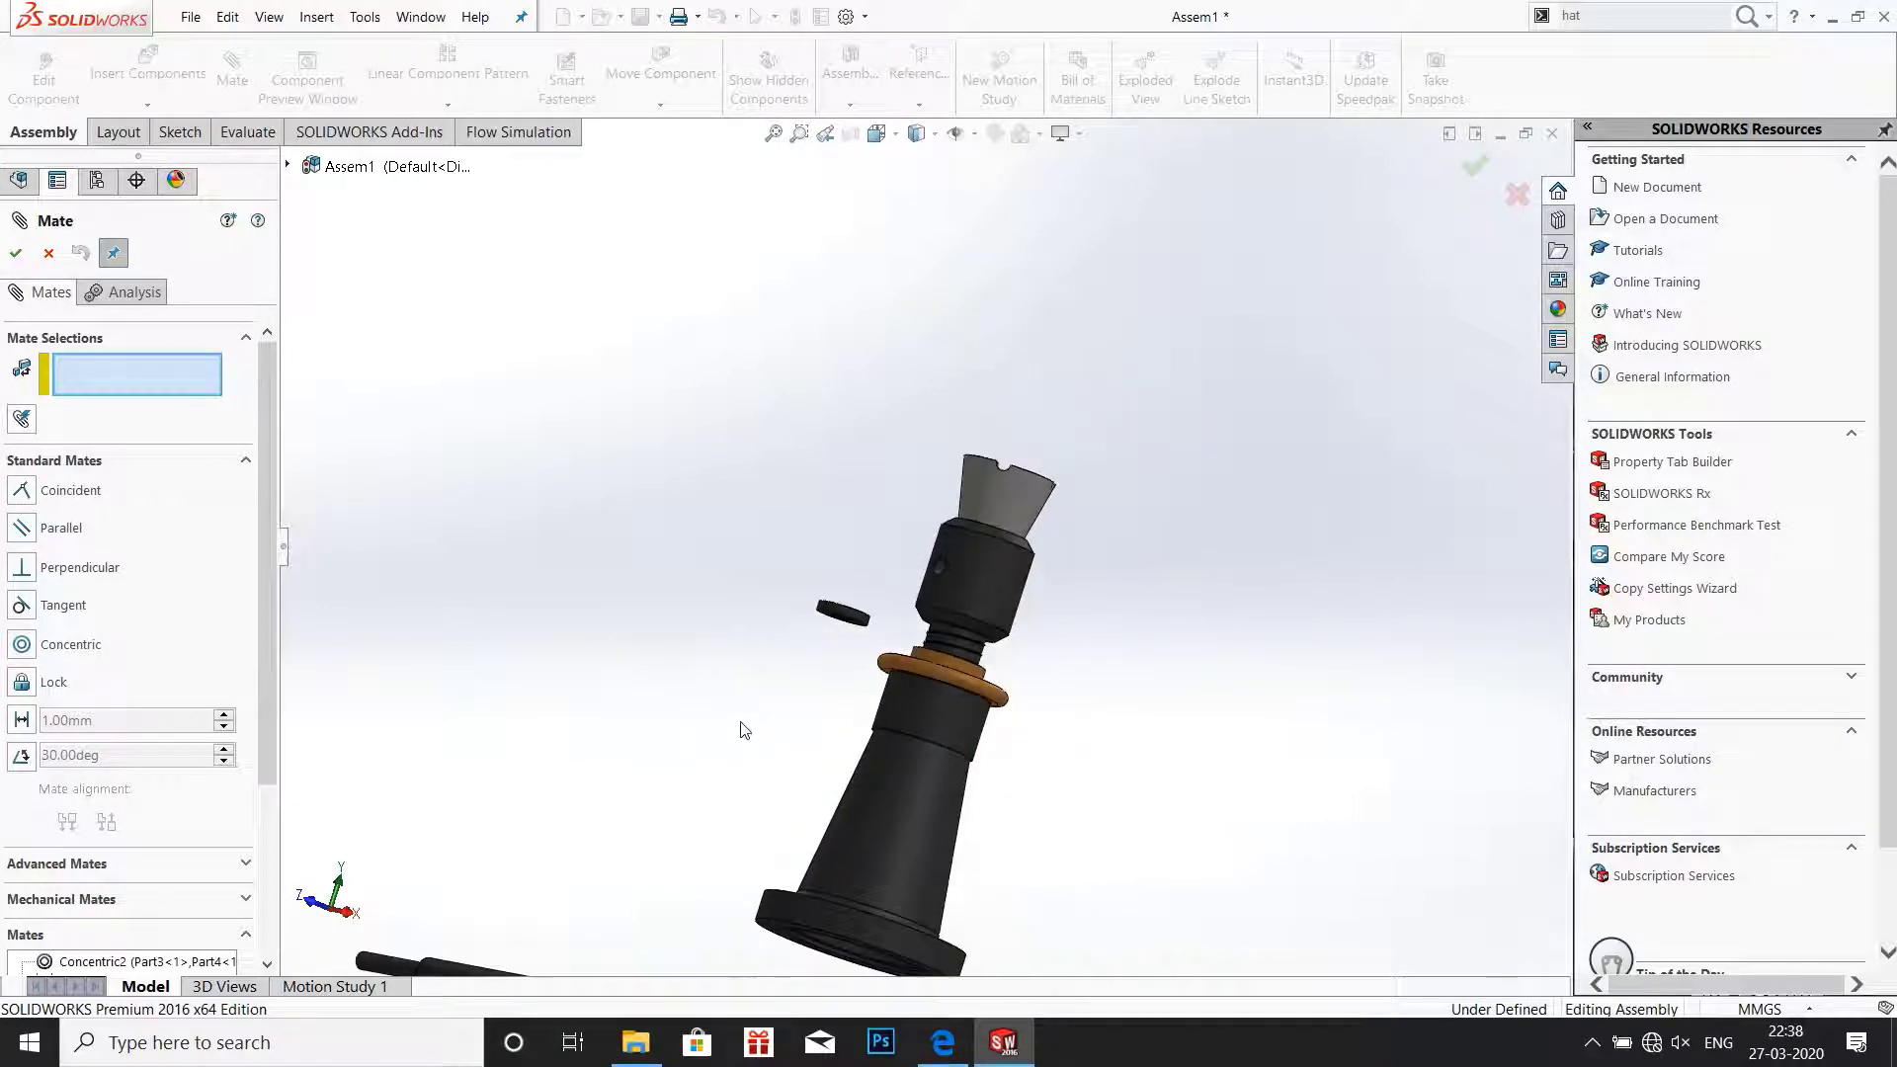
scroll(765, 694, "down", 3)
scroll(765, 692, "down", 2)
middle_click_drag(864, 589, 919, 535)
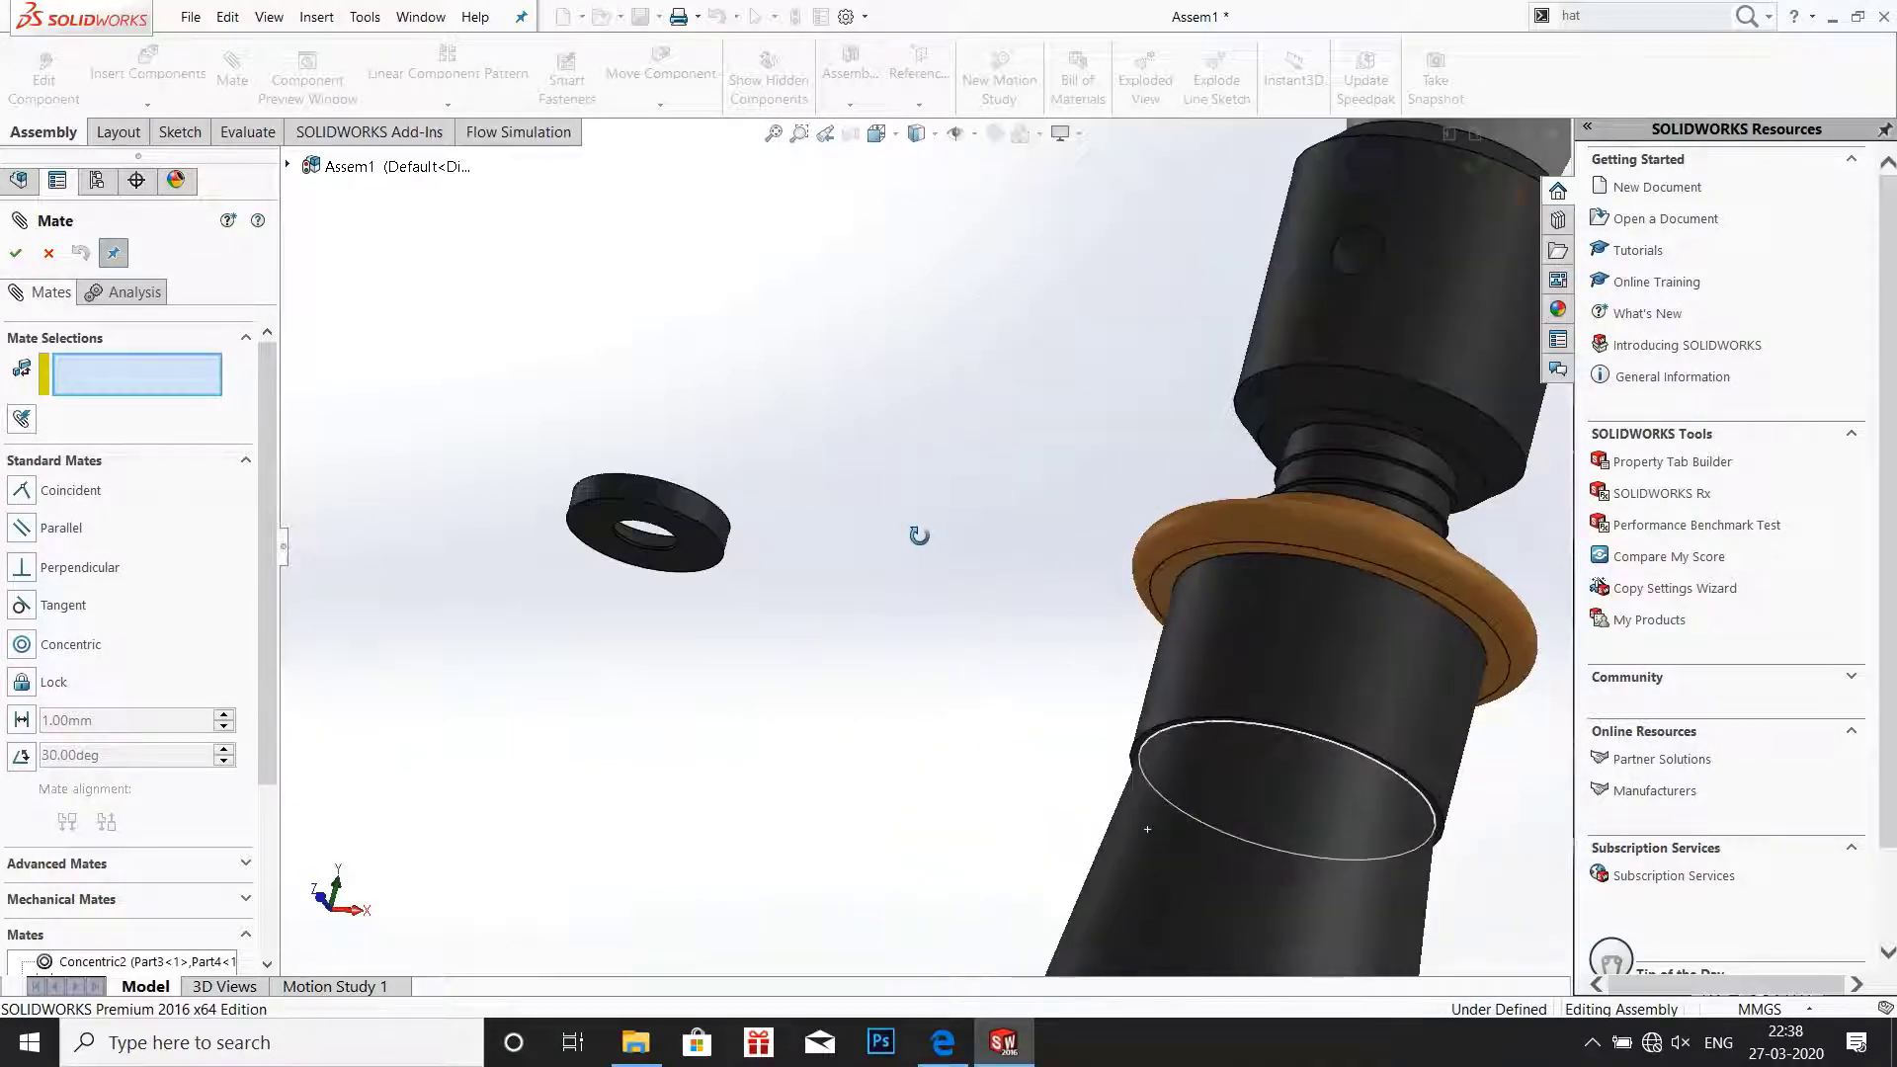
left_click(616, 554)
scroll(1011, 512, "up", 4)
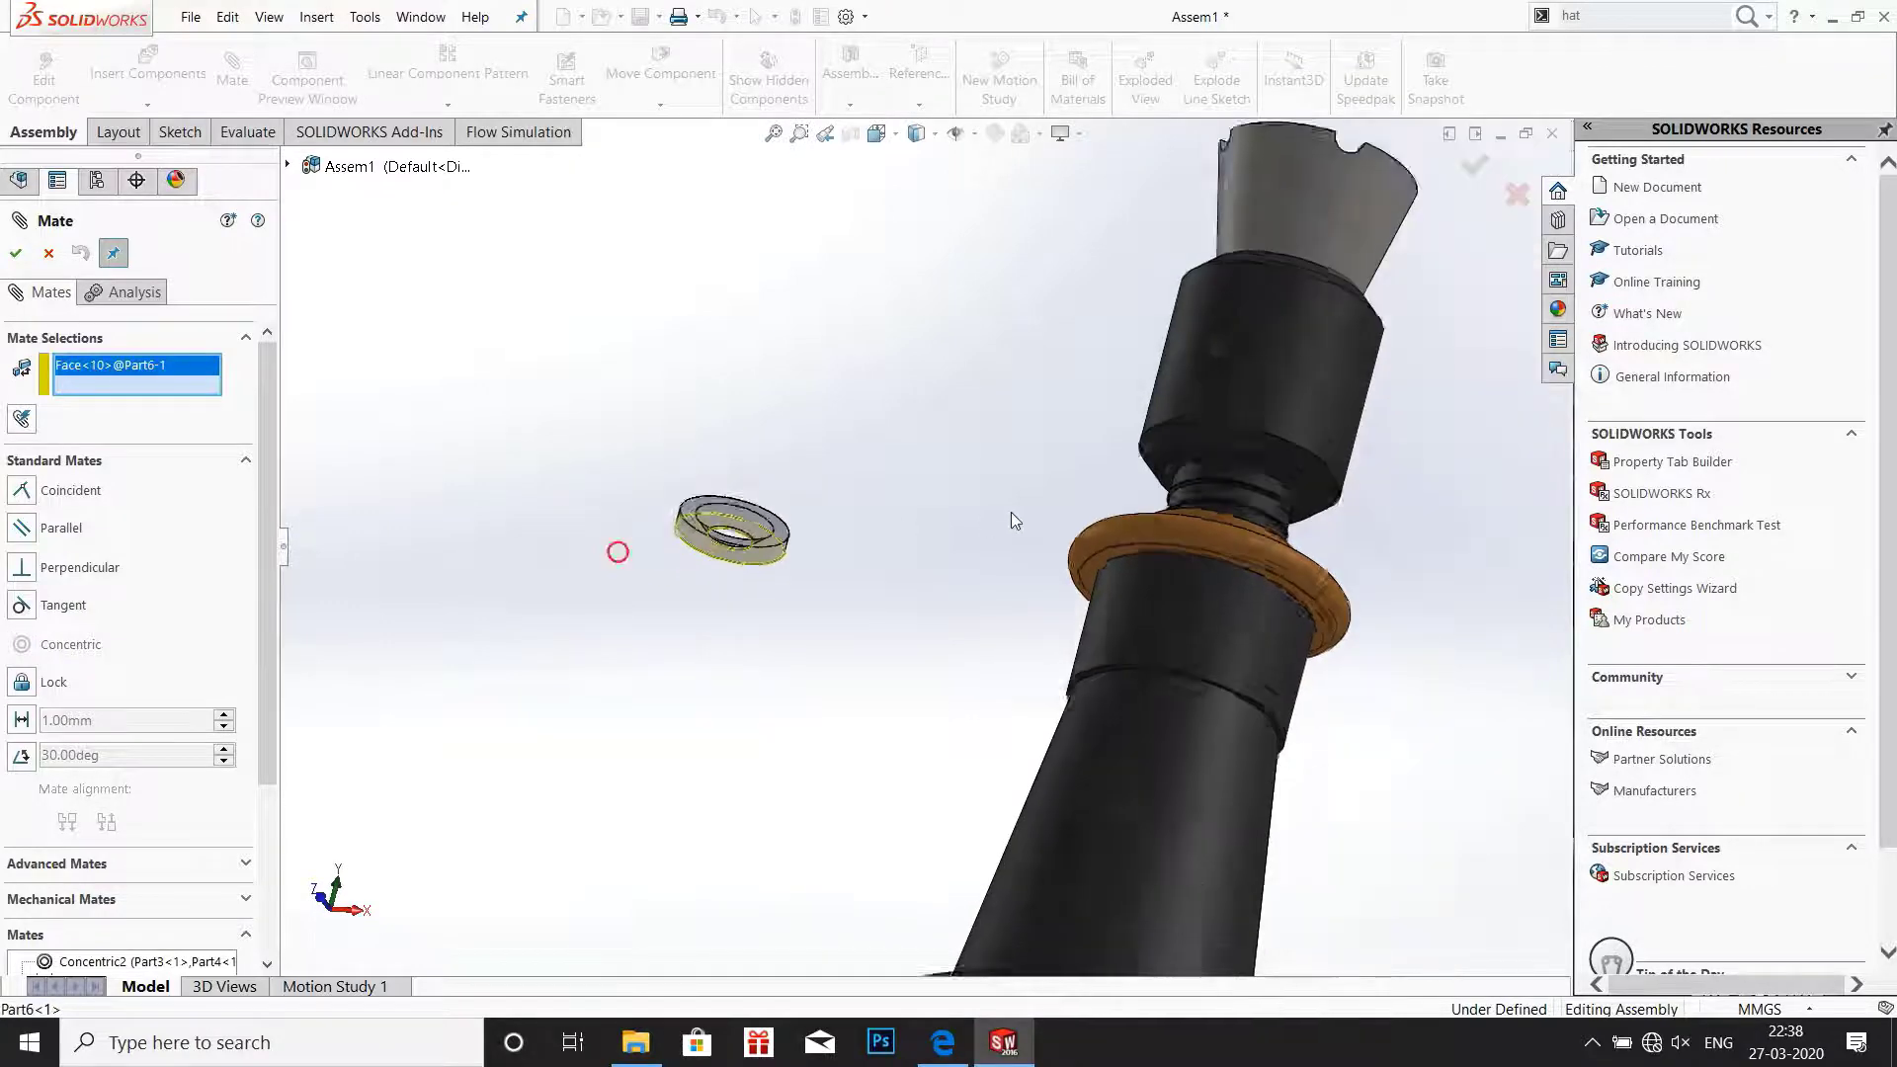
middle_click_drag(1037, 513, 1180, 367)
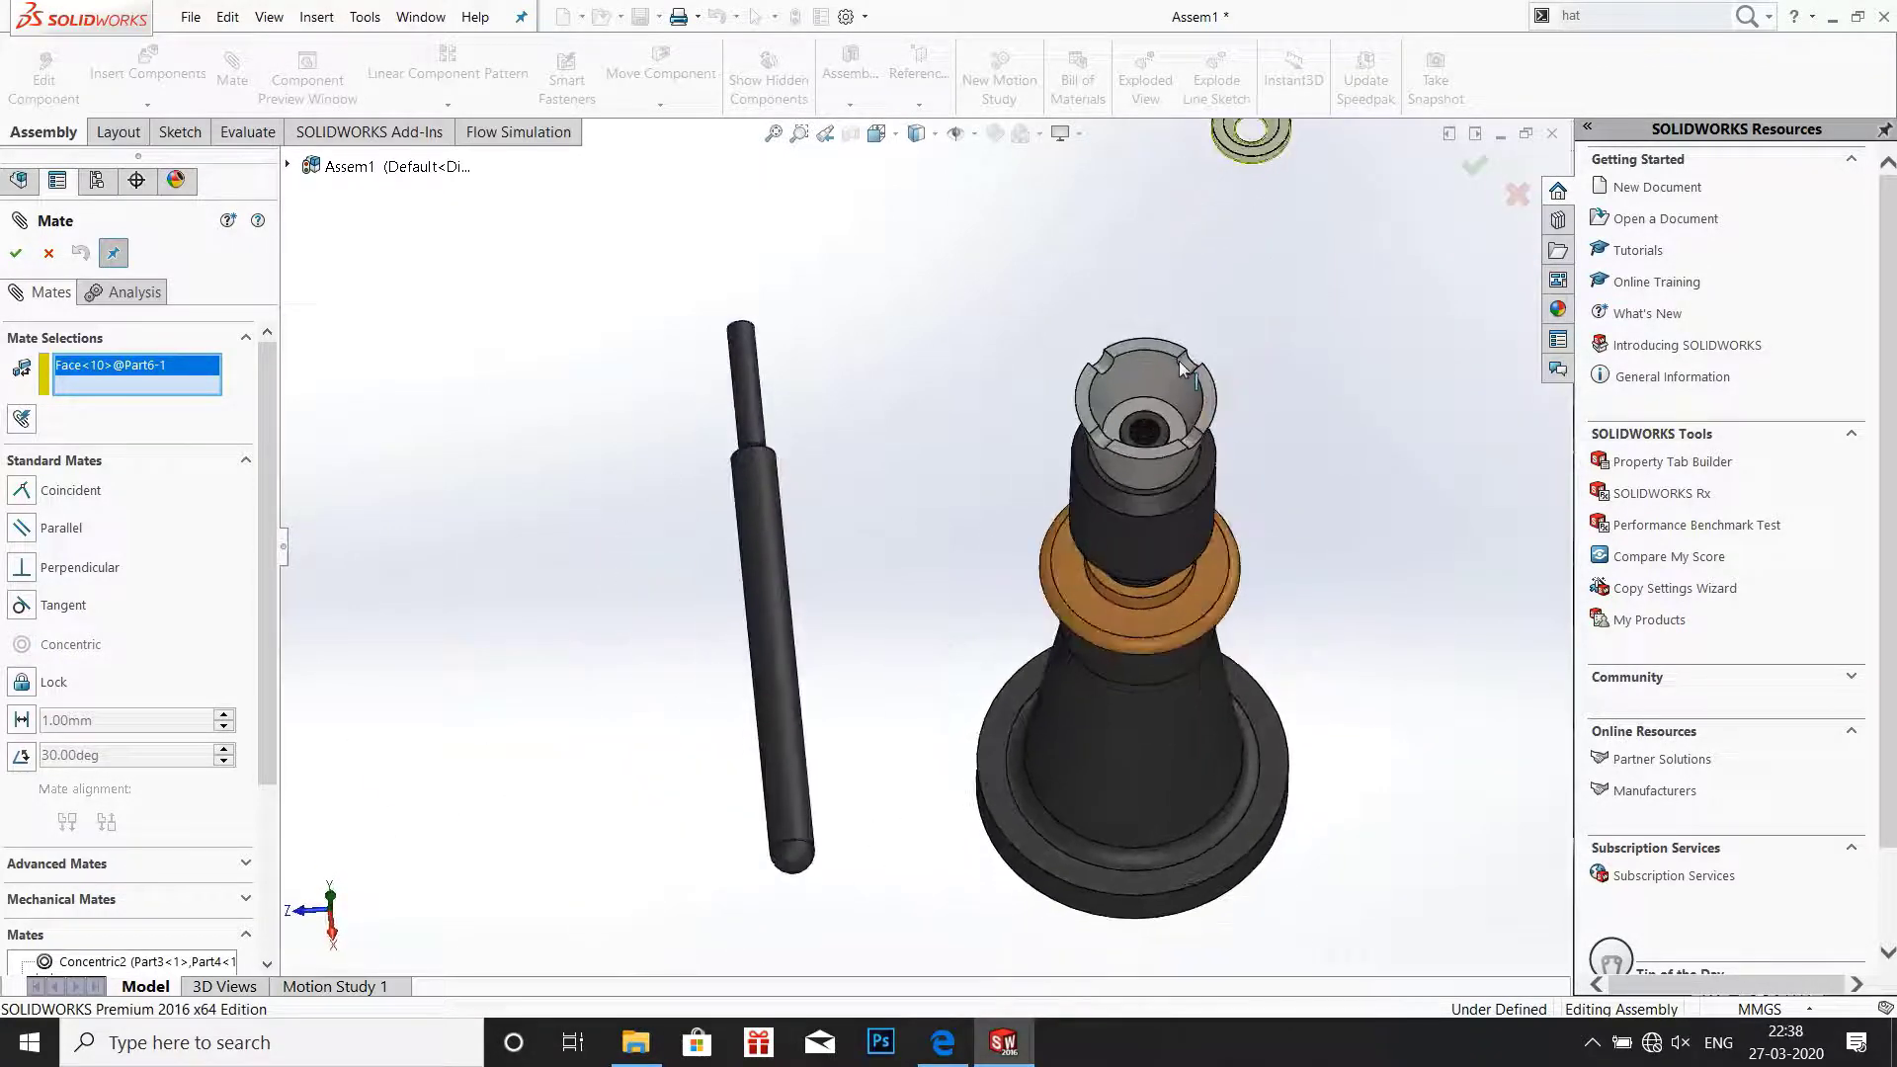
left_click(1150, 407)
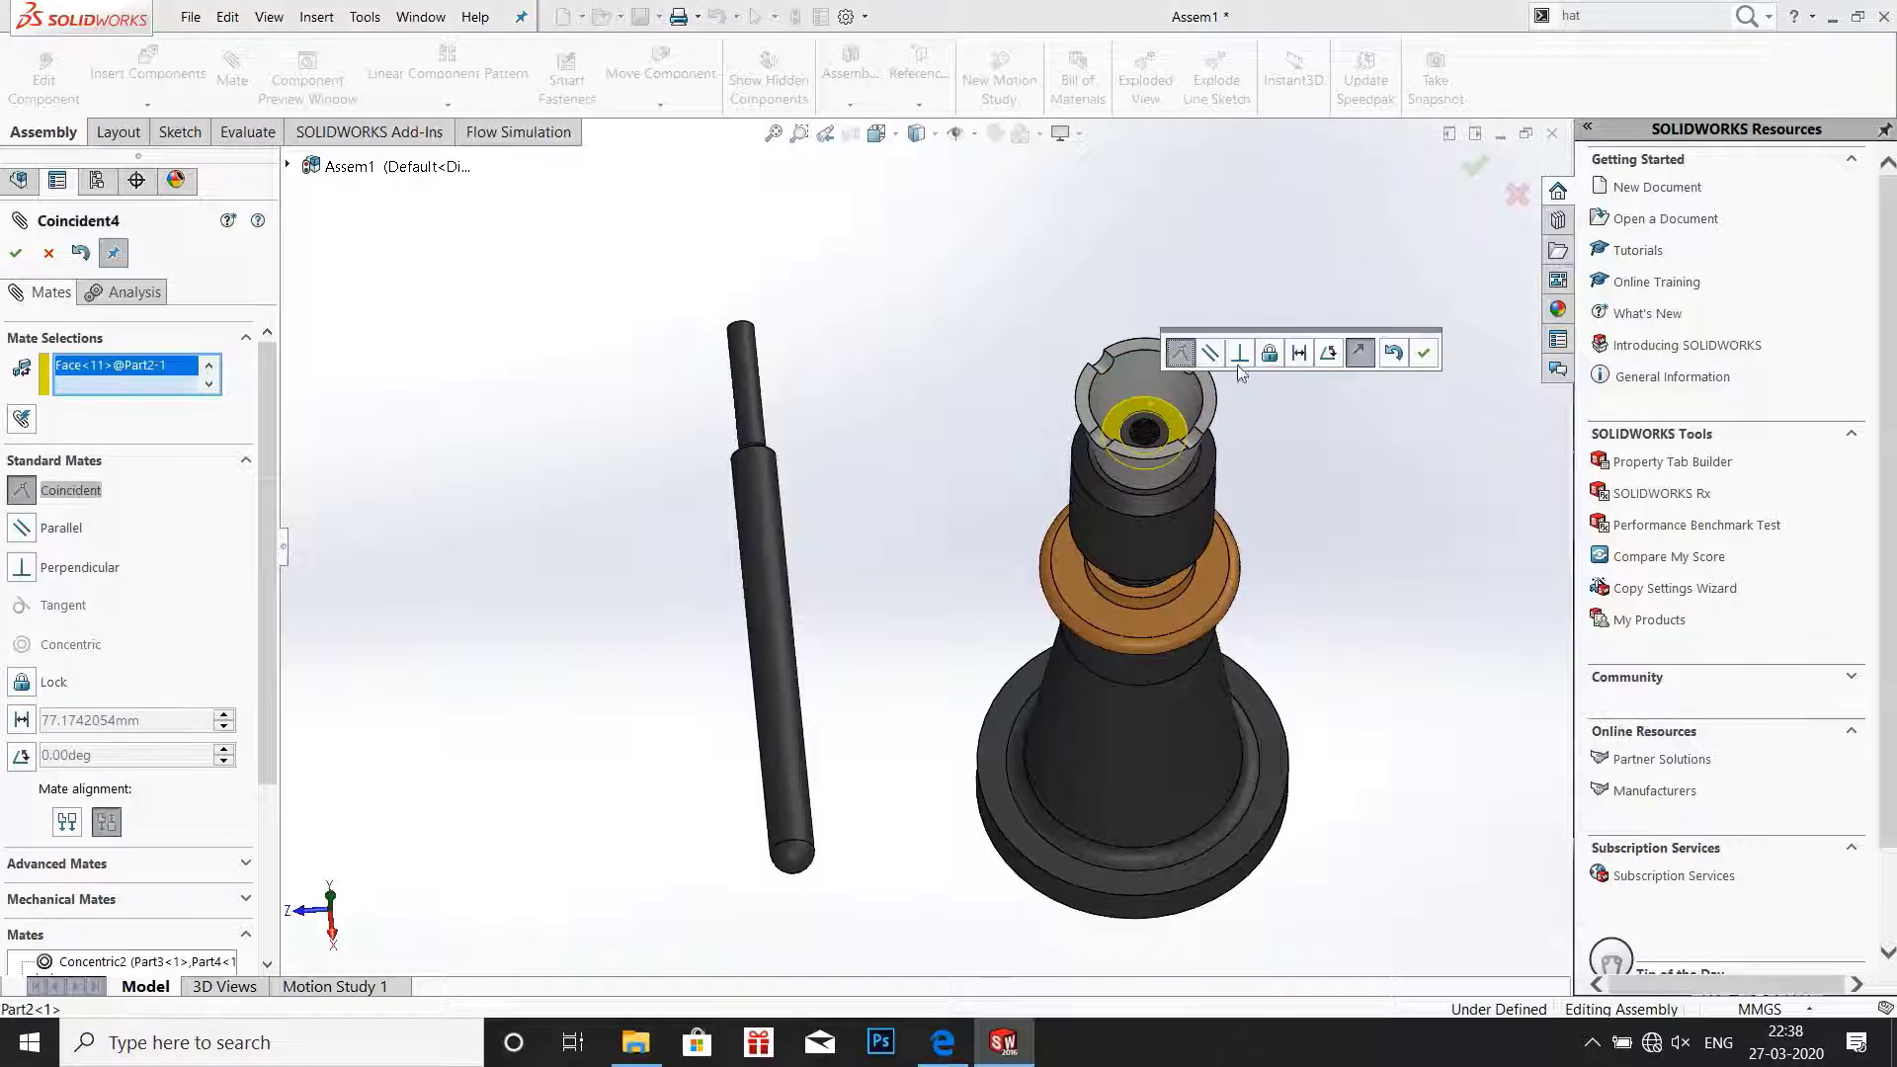
left_click(1419, 359)
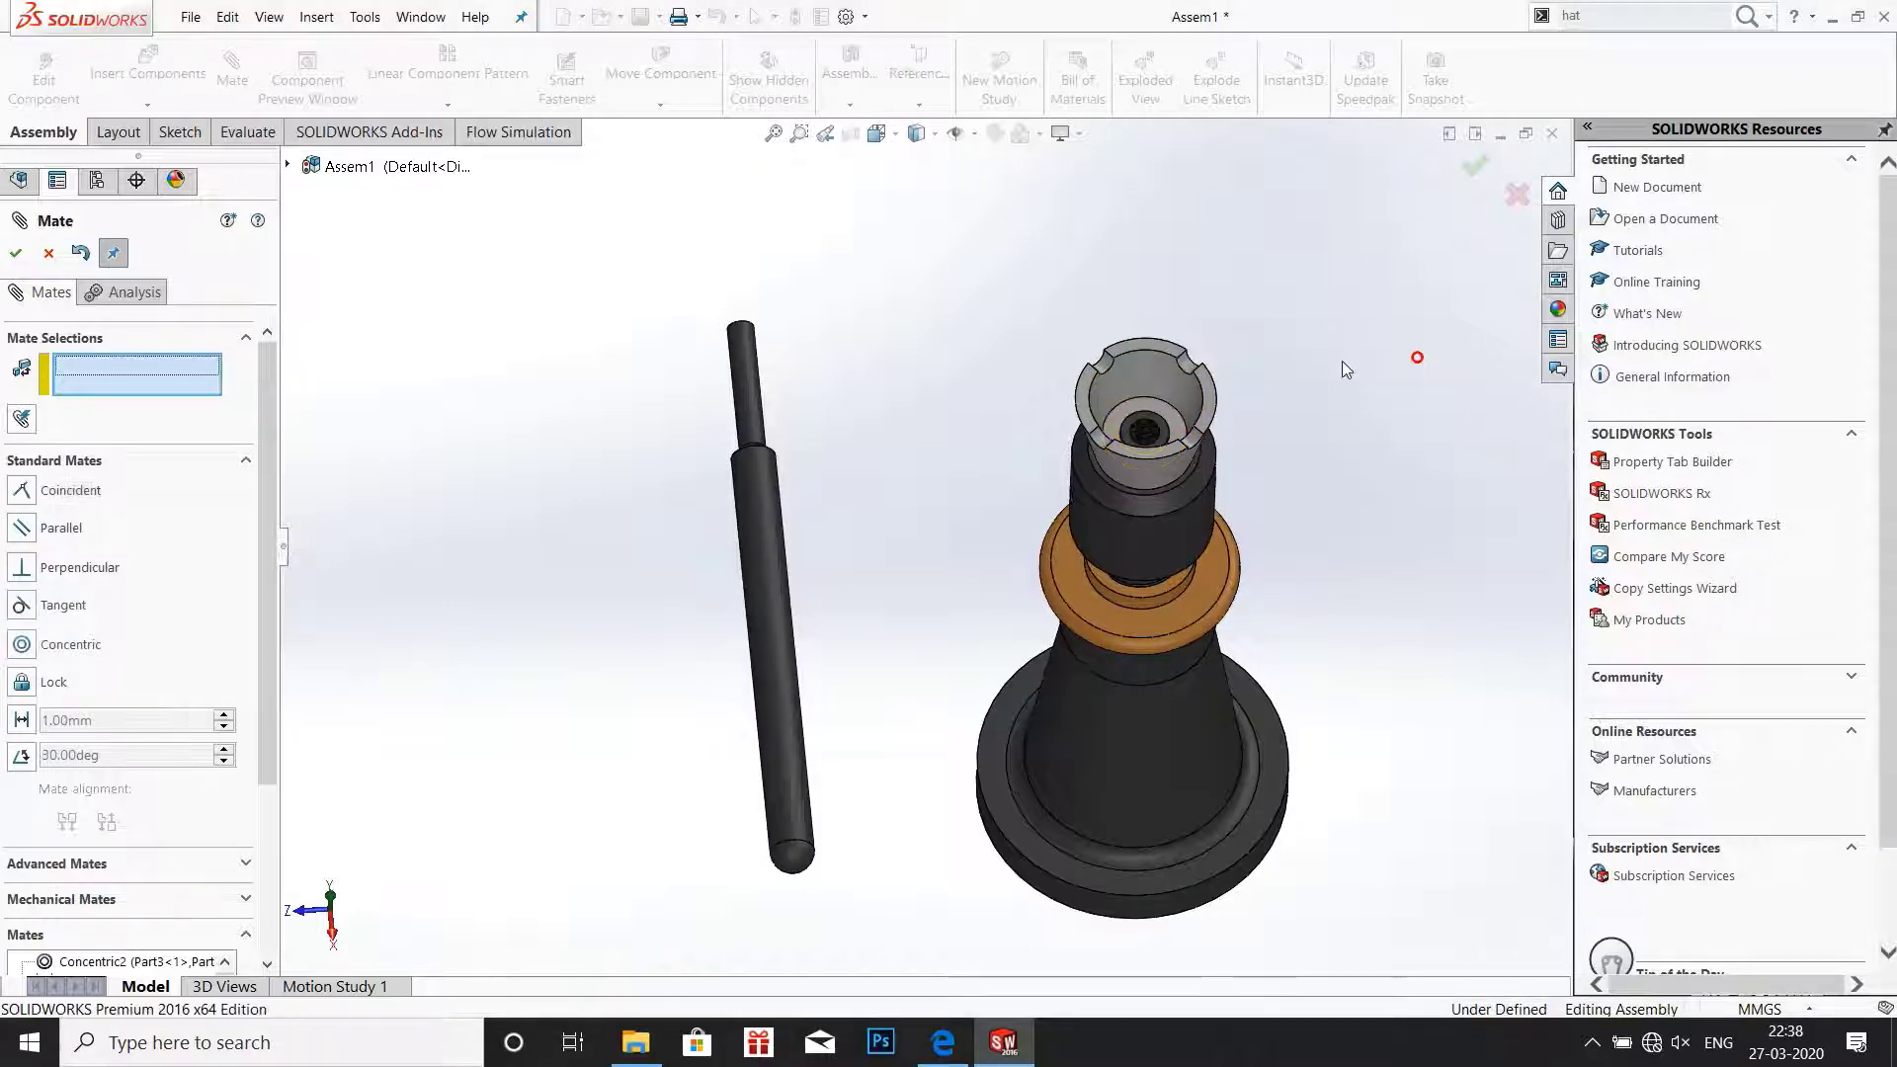
Add a concentric mate between the washer's outer cylindrical face and the circular edge at the cup's floor.
scroll(1288, 354, "up", 5)
scroll(1166, 403, "down", 3)
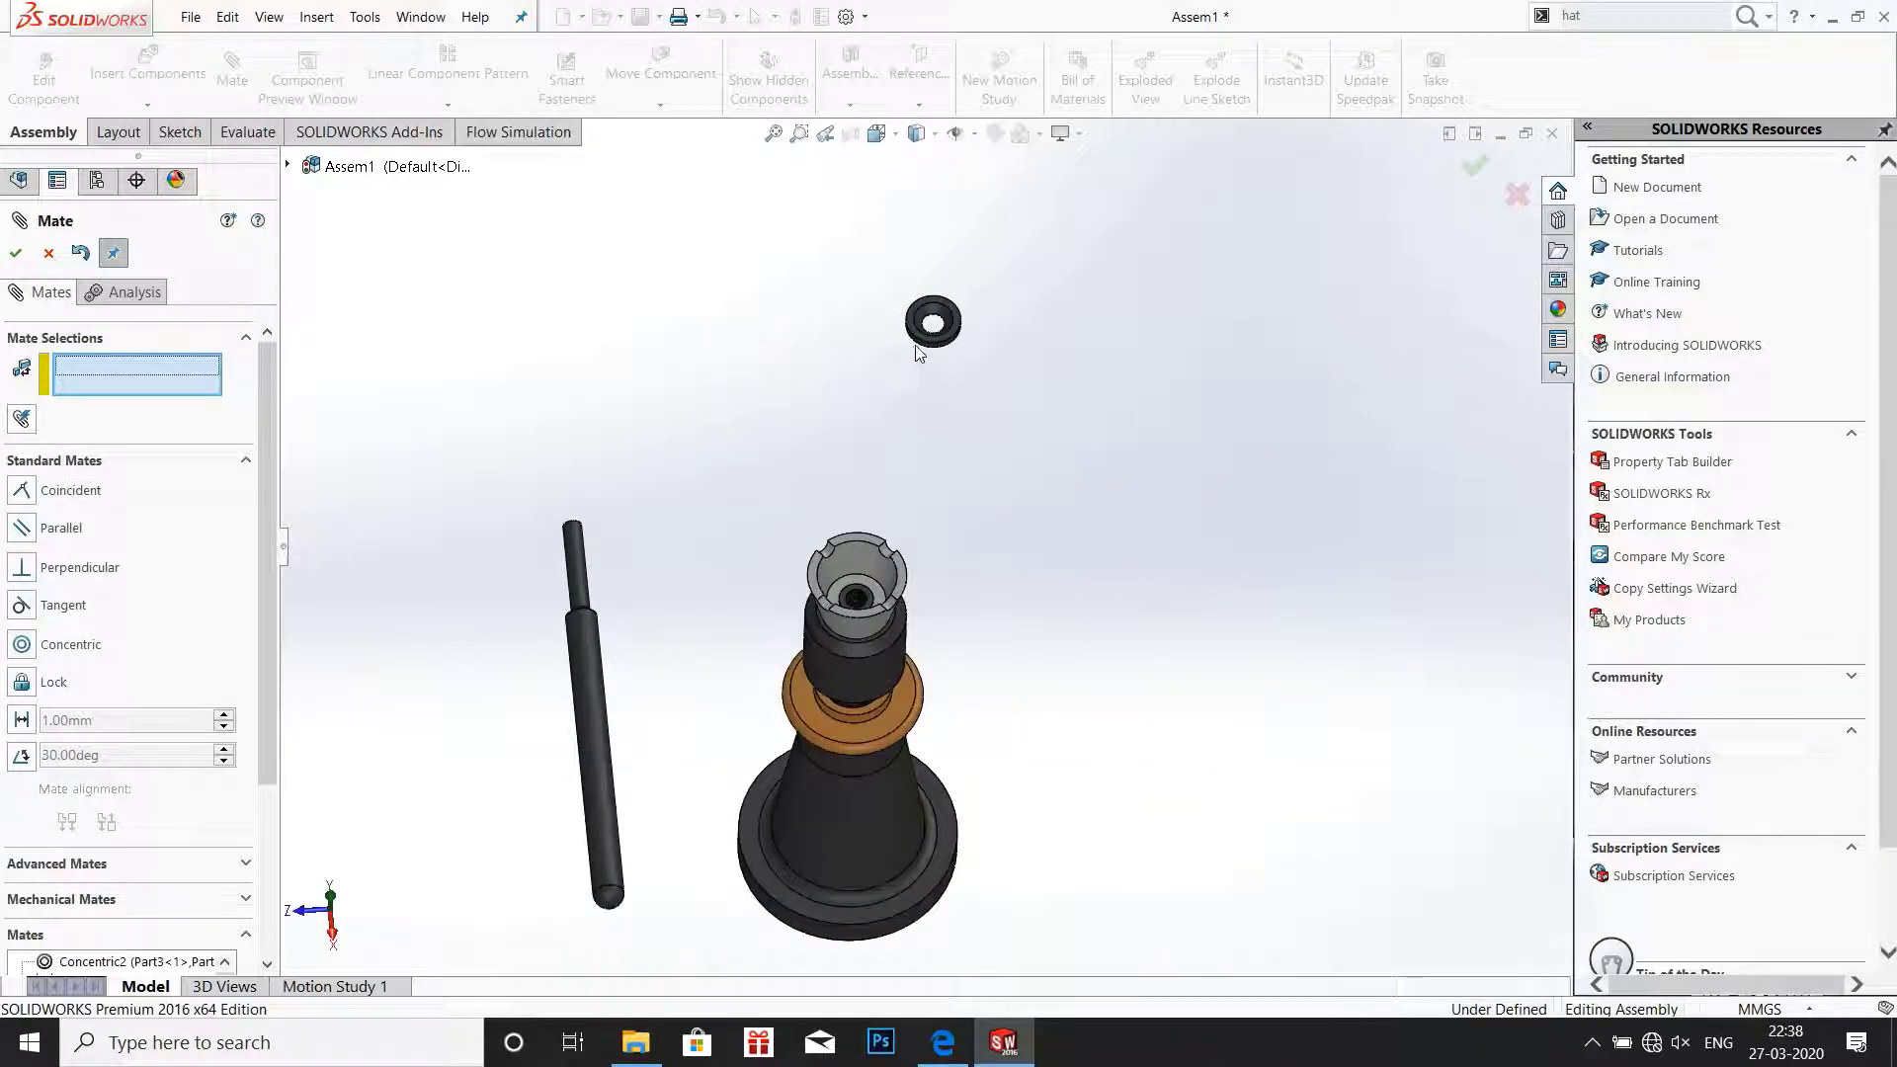
scroll(925, 370, "down", 3)
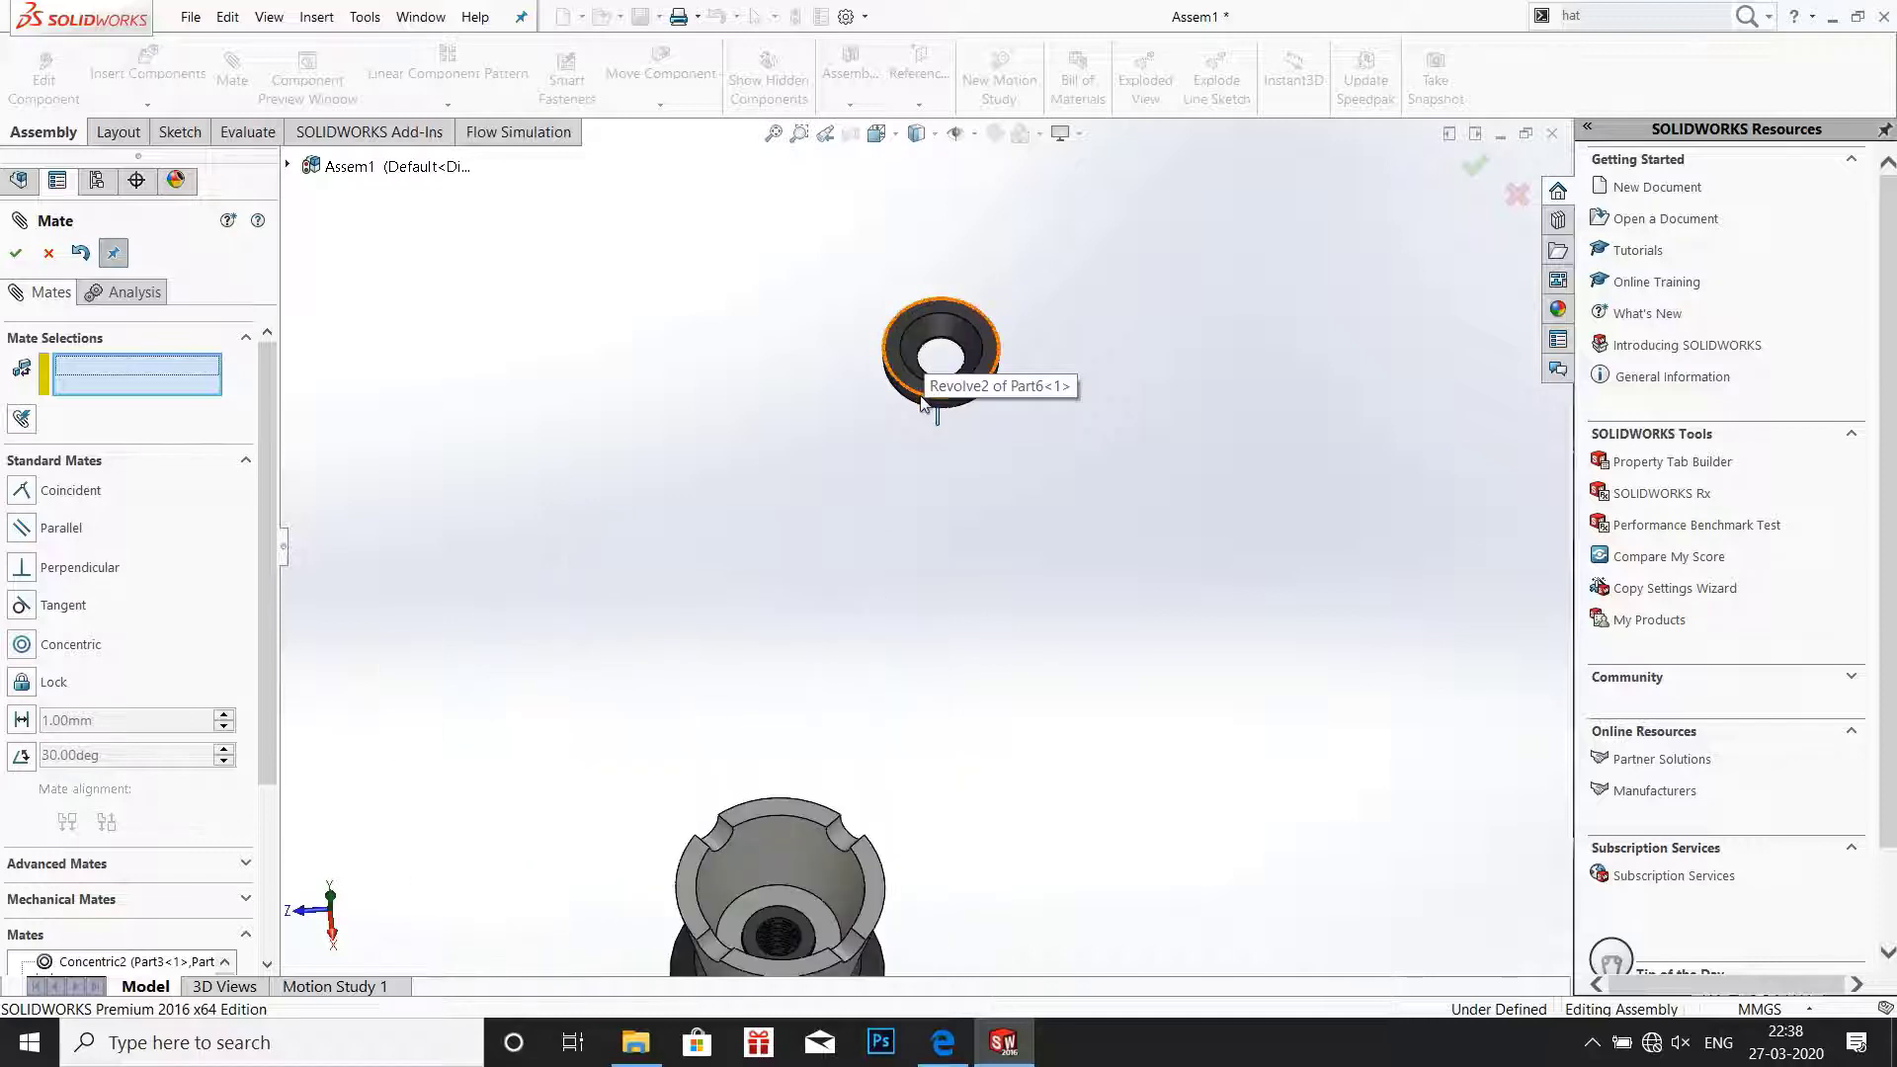
left_click(923, 403)
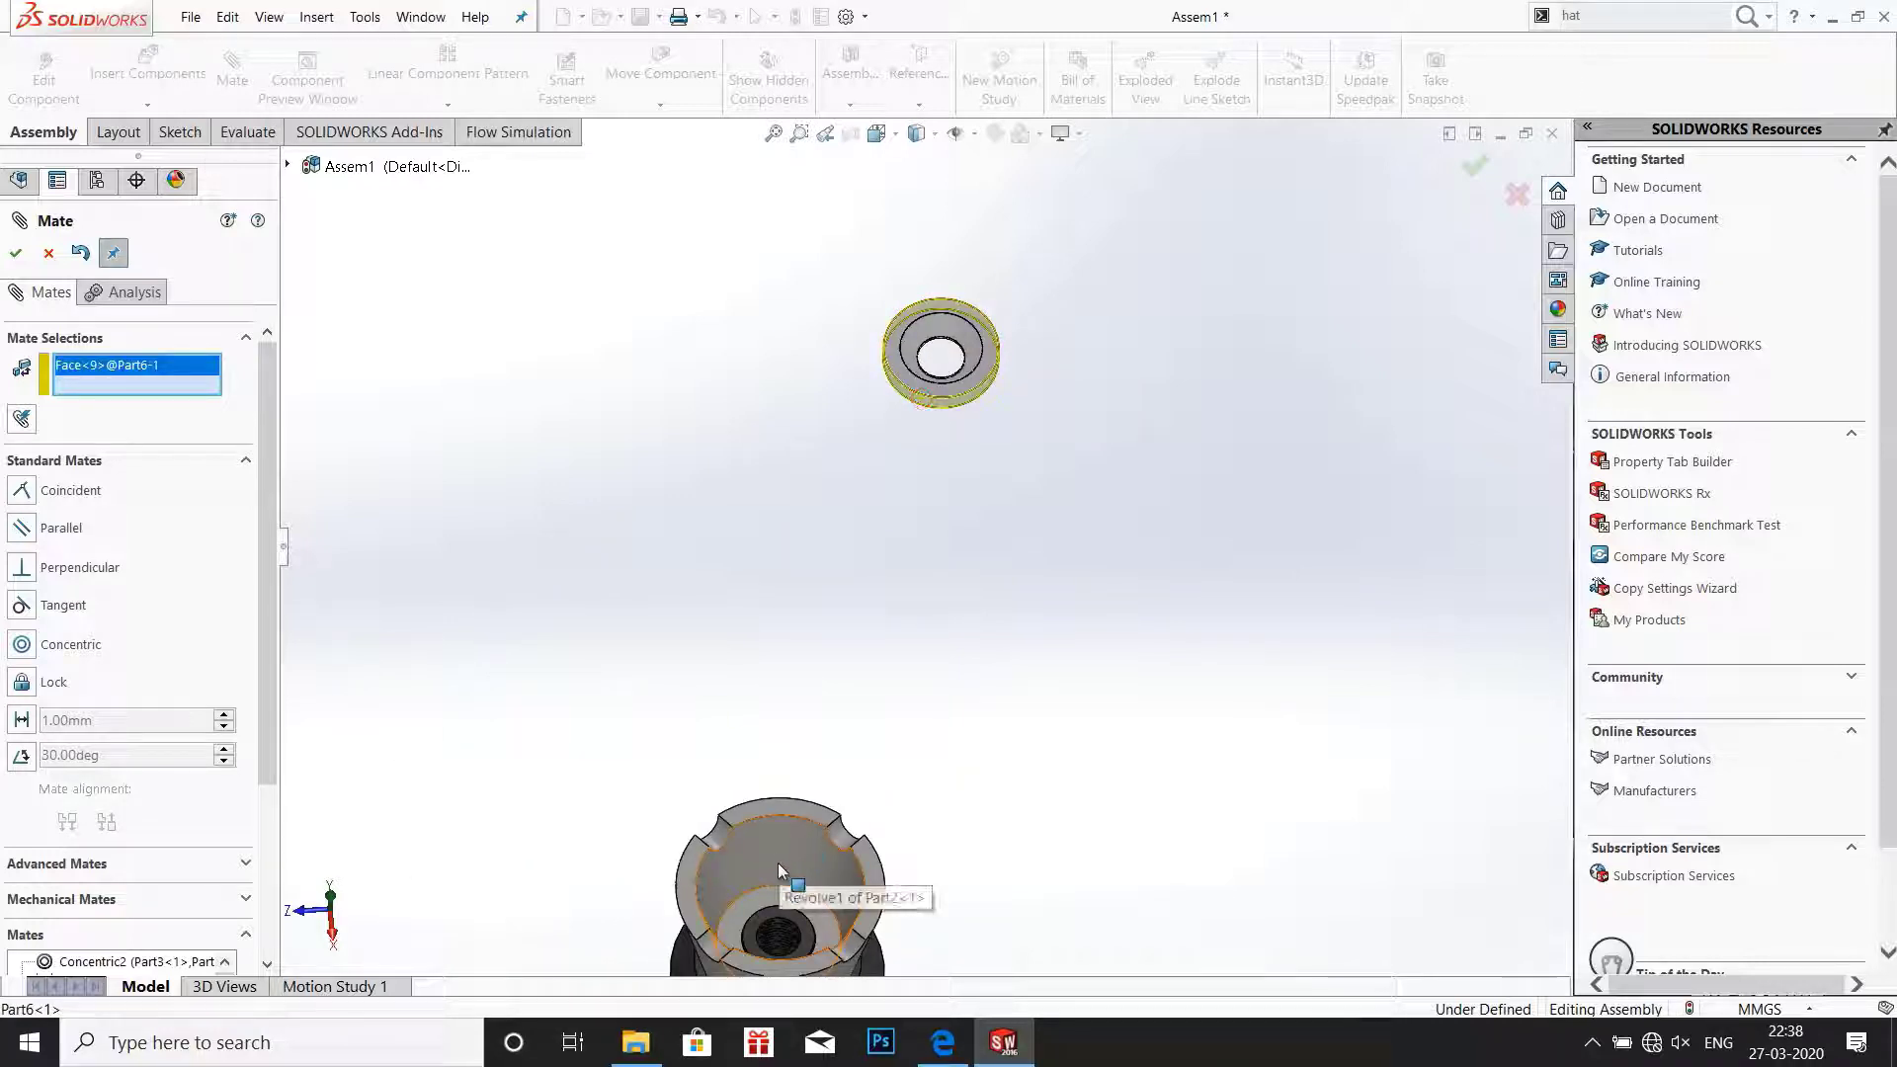
left_click(773, 888)
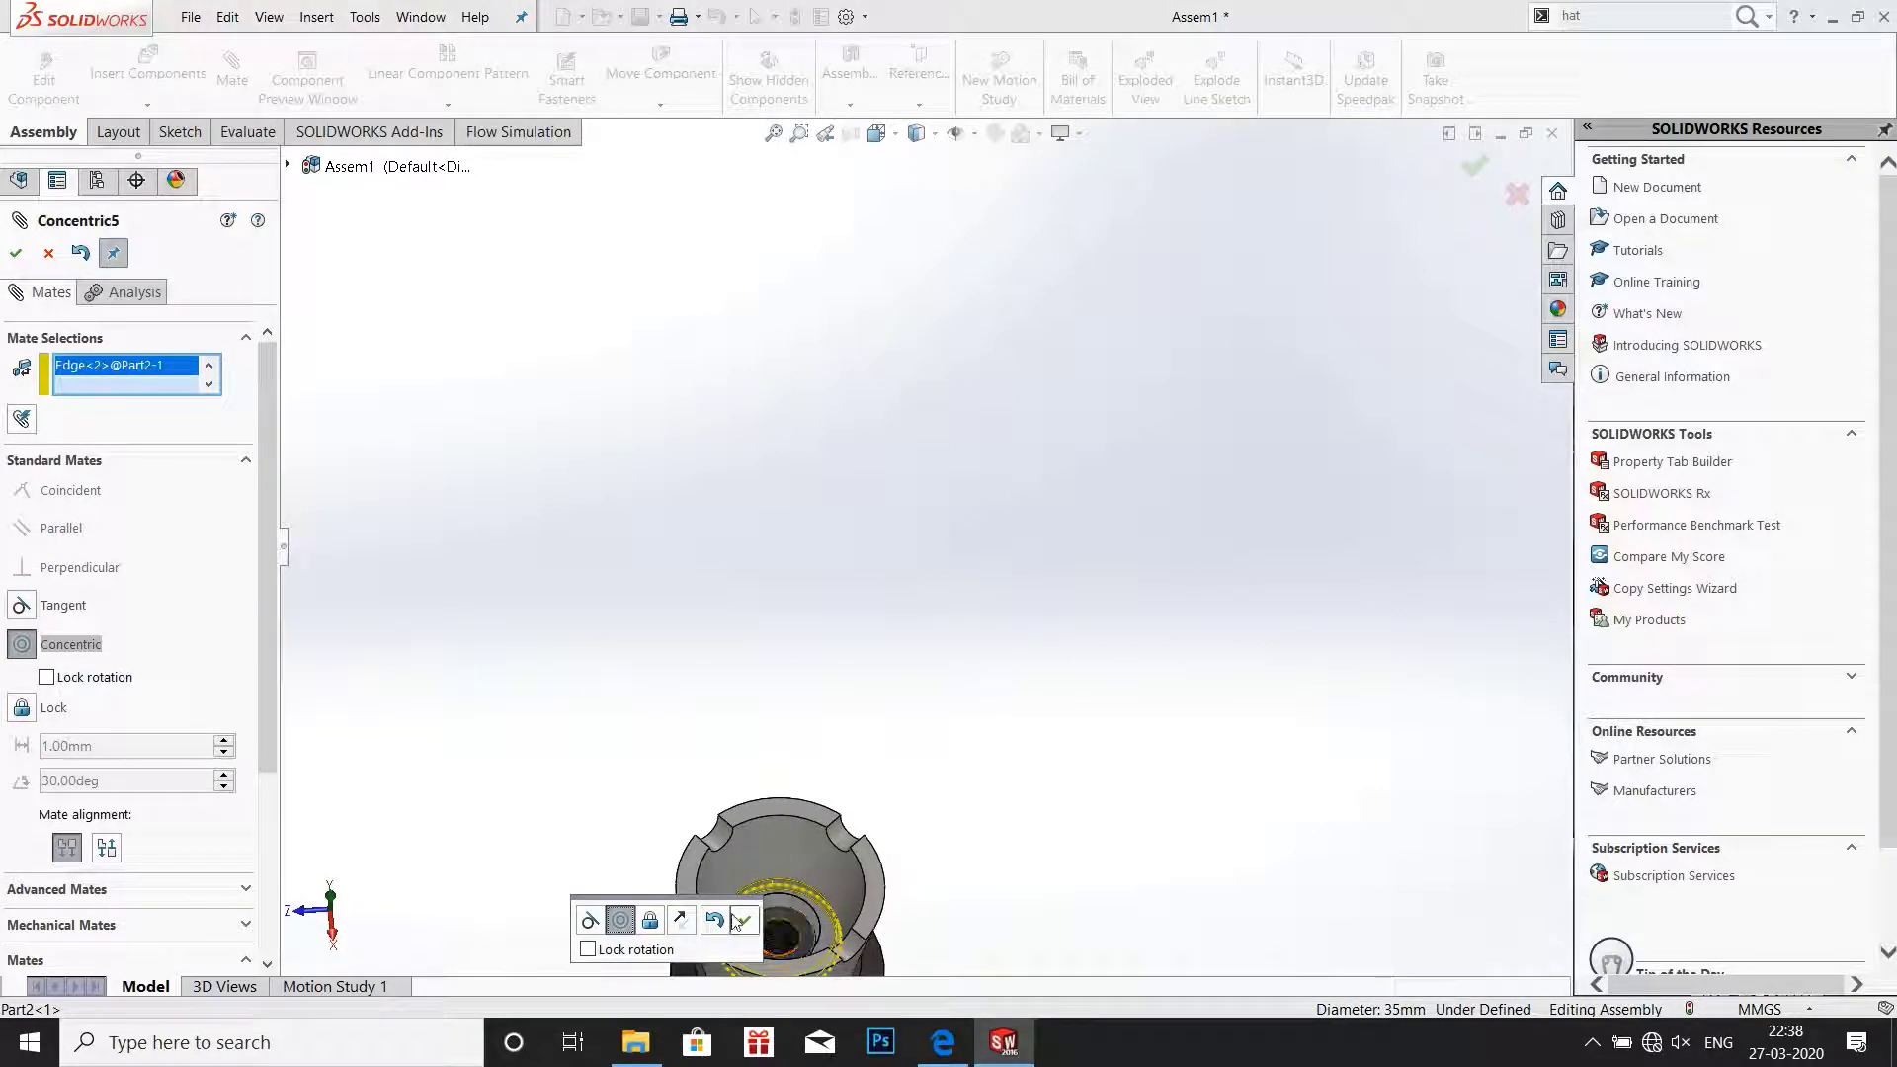
left_click(744, 920)
Move the small slotted countersunk screw up beside the cup.
scroll(816, 940, "up", 2)
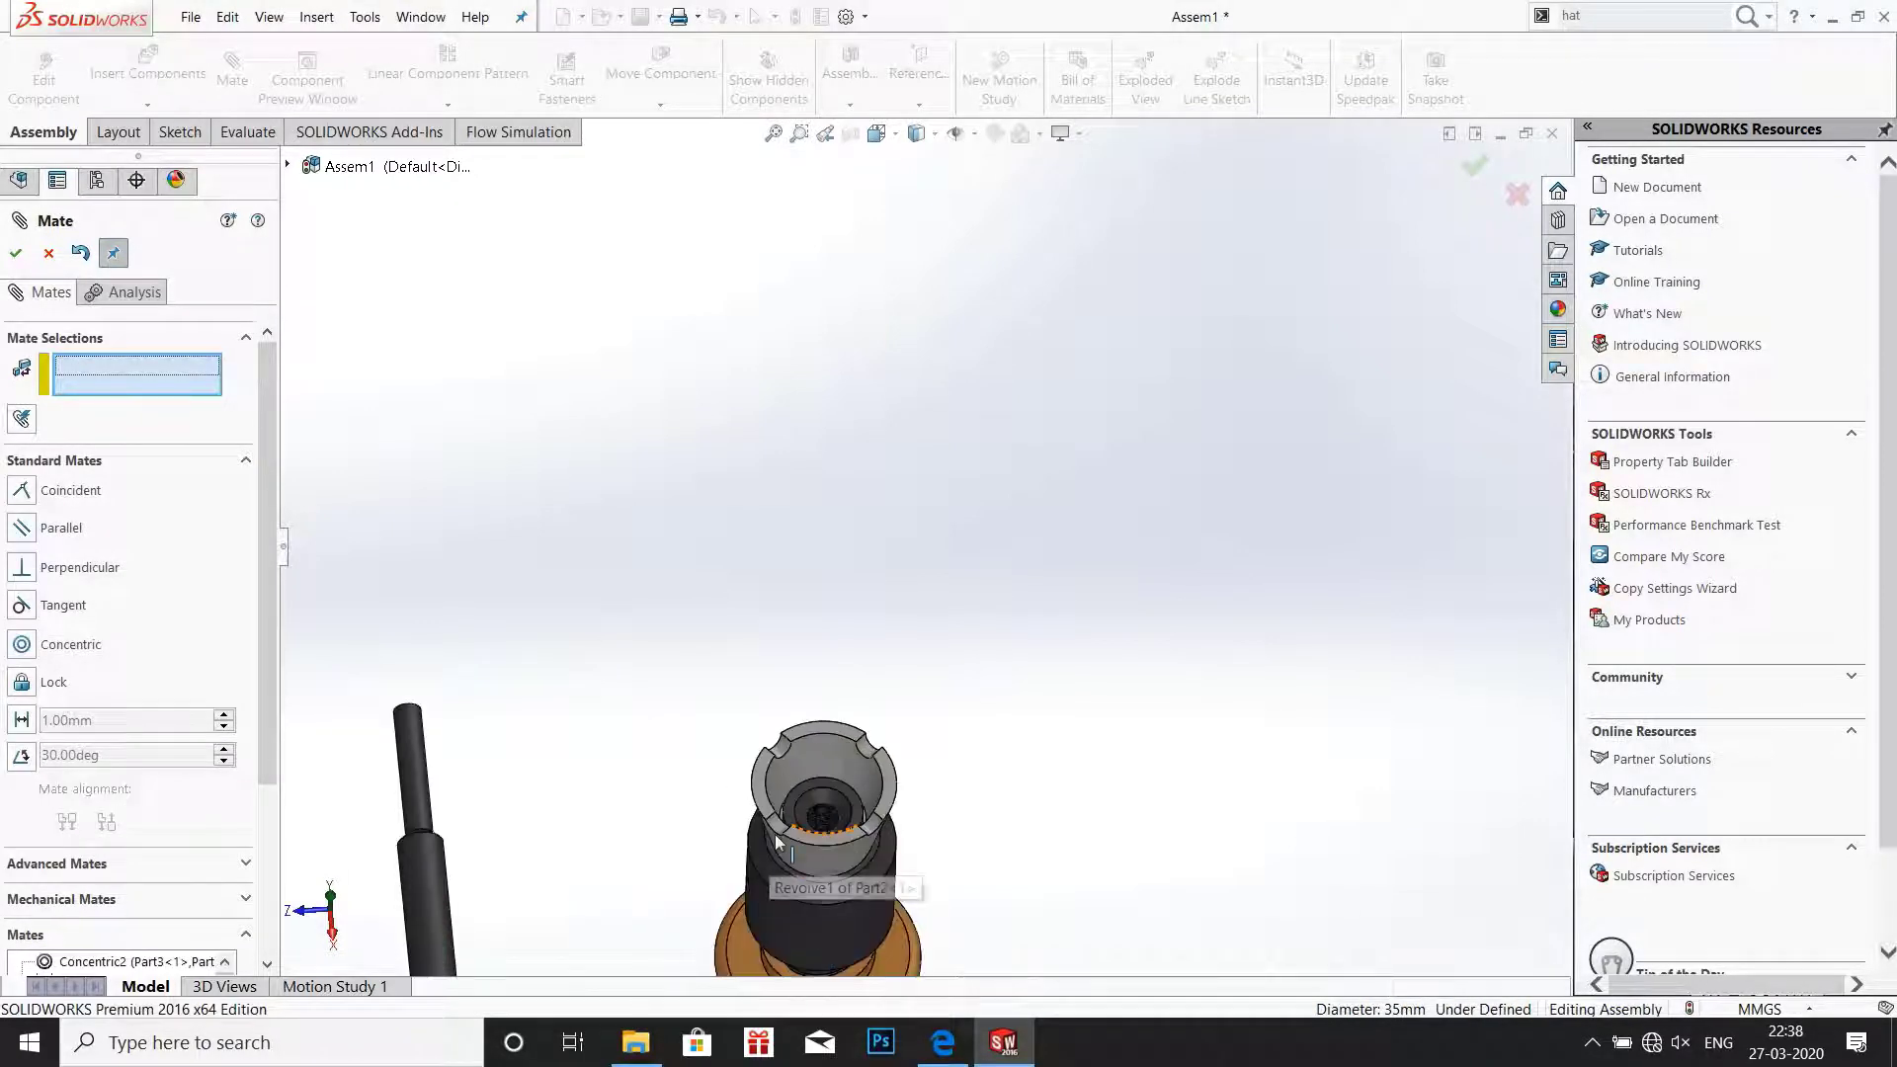
scroll(774, 841, "down", 2)
scroll(691, 741, "up", 2)
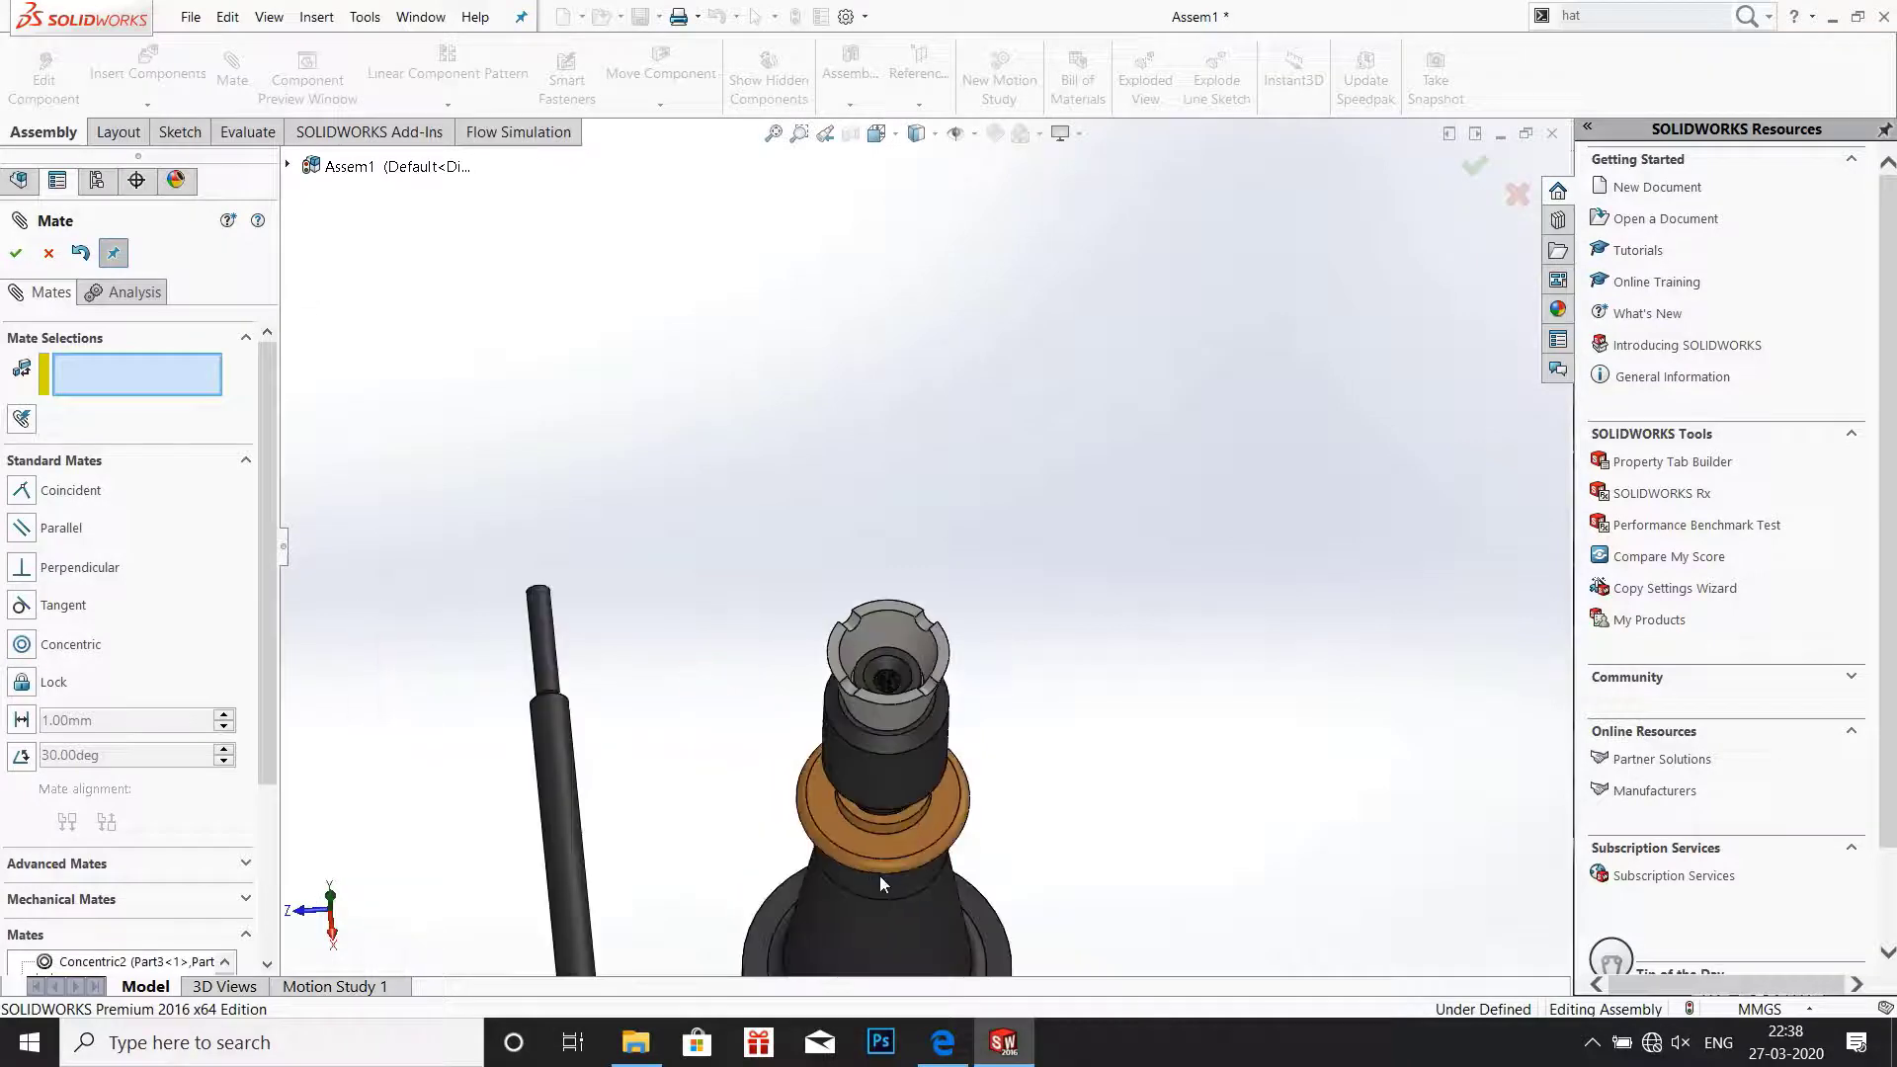
left_click_drag(1001, 919, 998, 642)
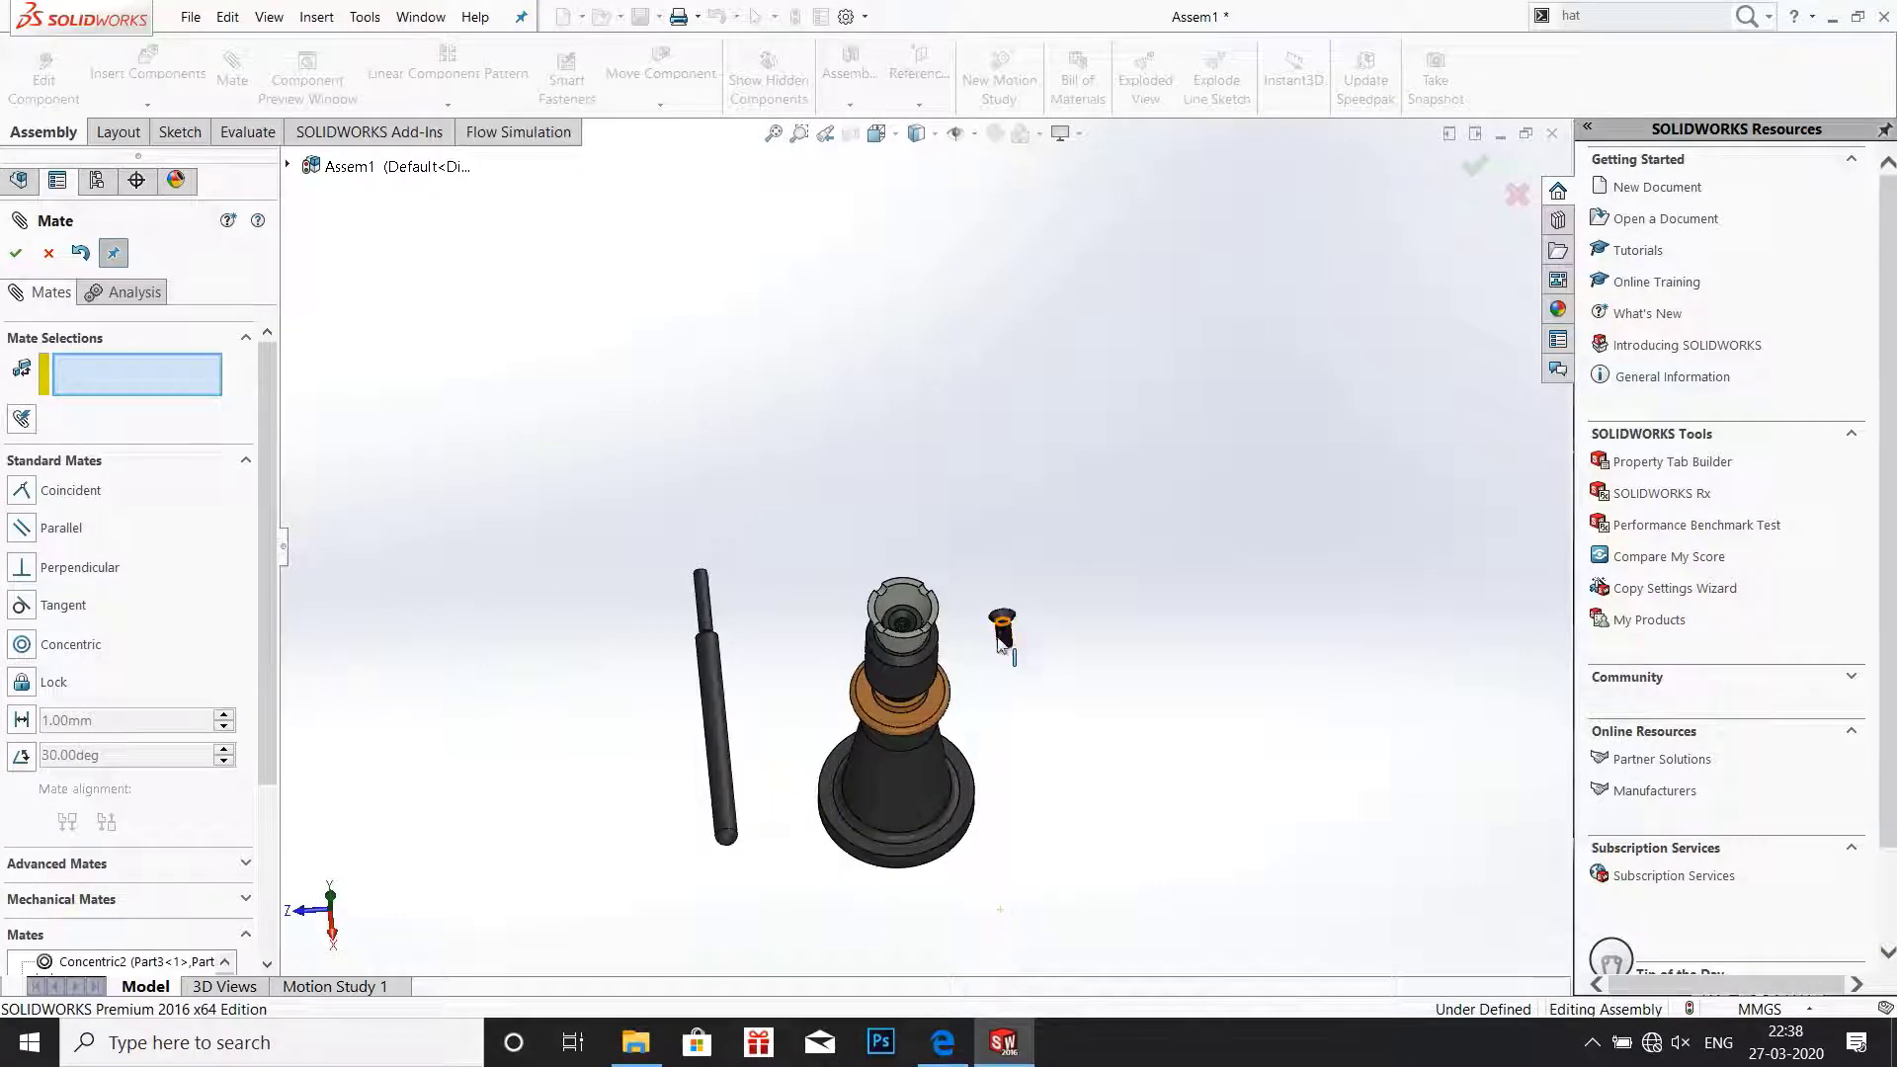
scroll(996, 656, "down", 2)
scroll(996, 656, "down", 2)
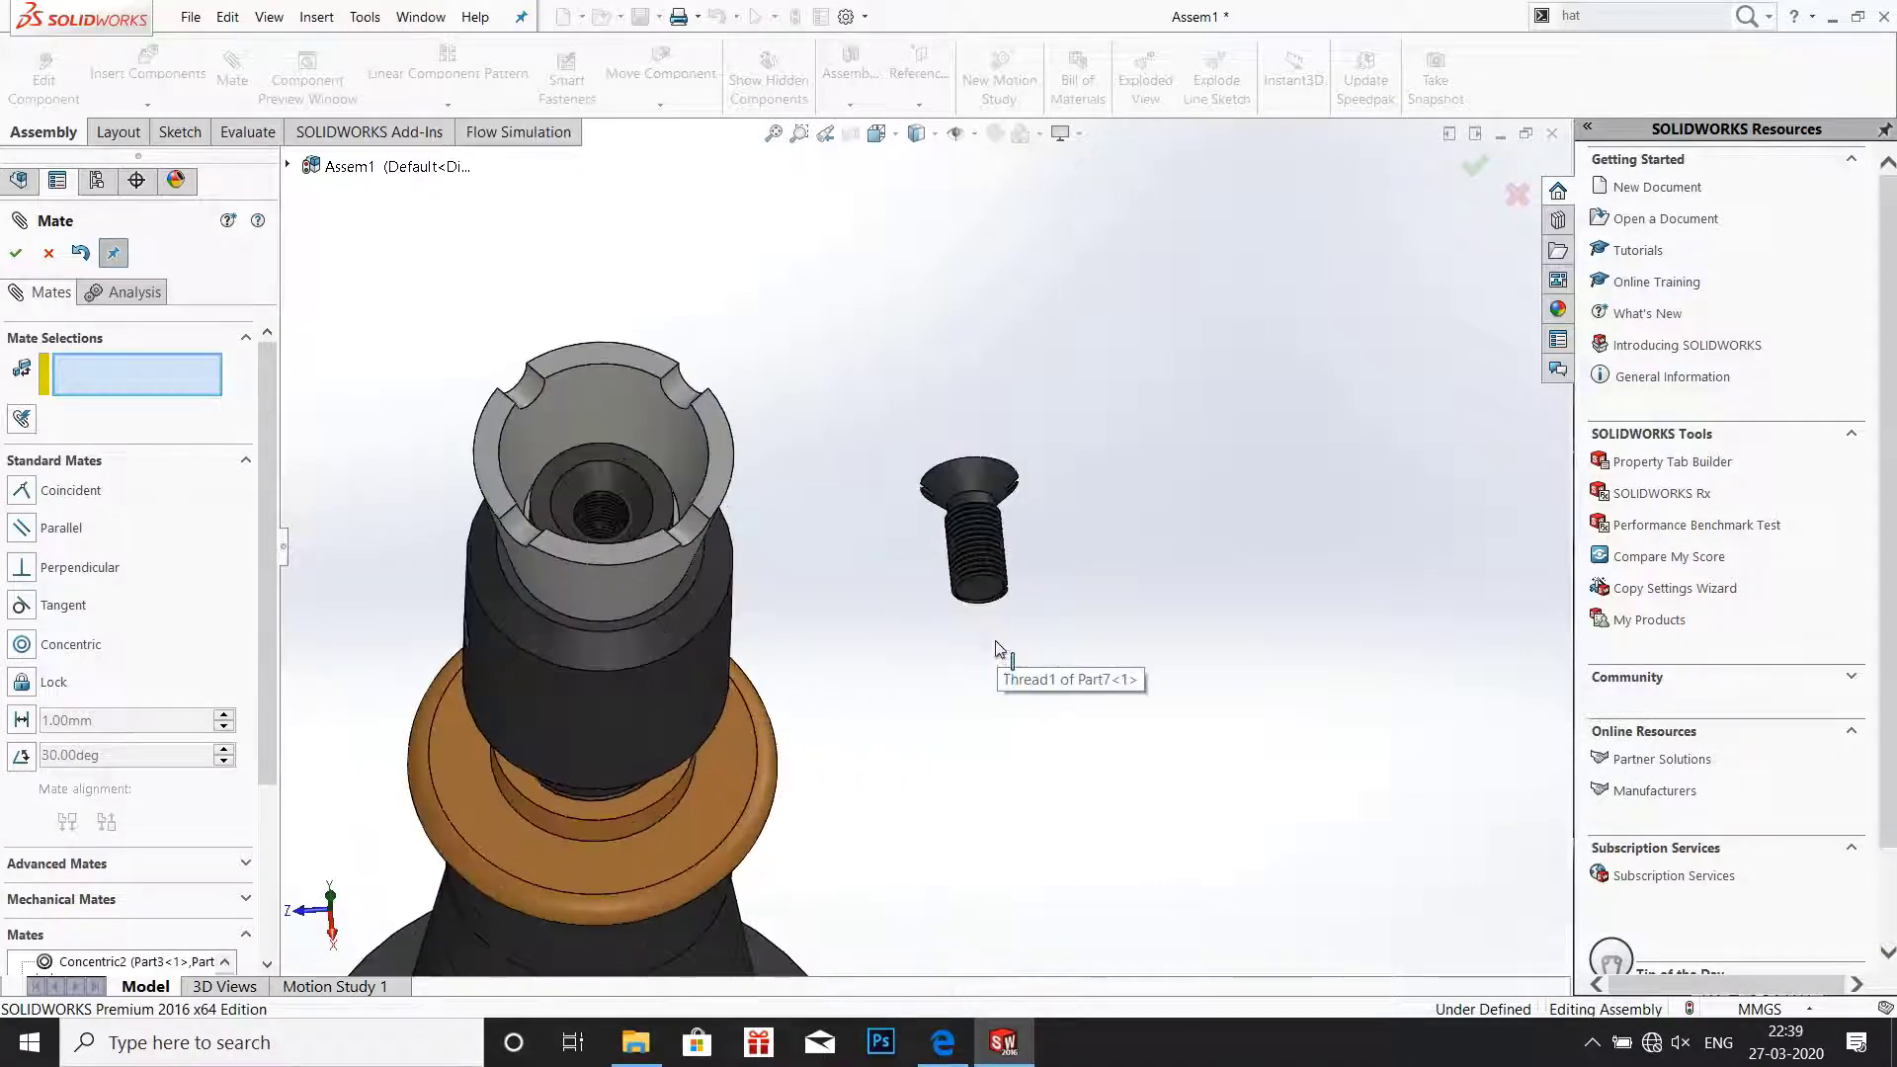
Mate the countersunk screw's head face parallel to the washer's countersunk face, with the mate alignment flipped.
left_click(974, 483)
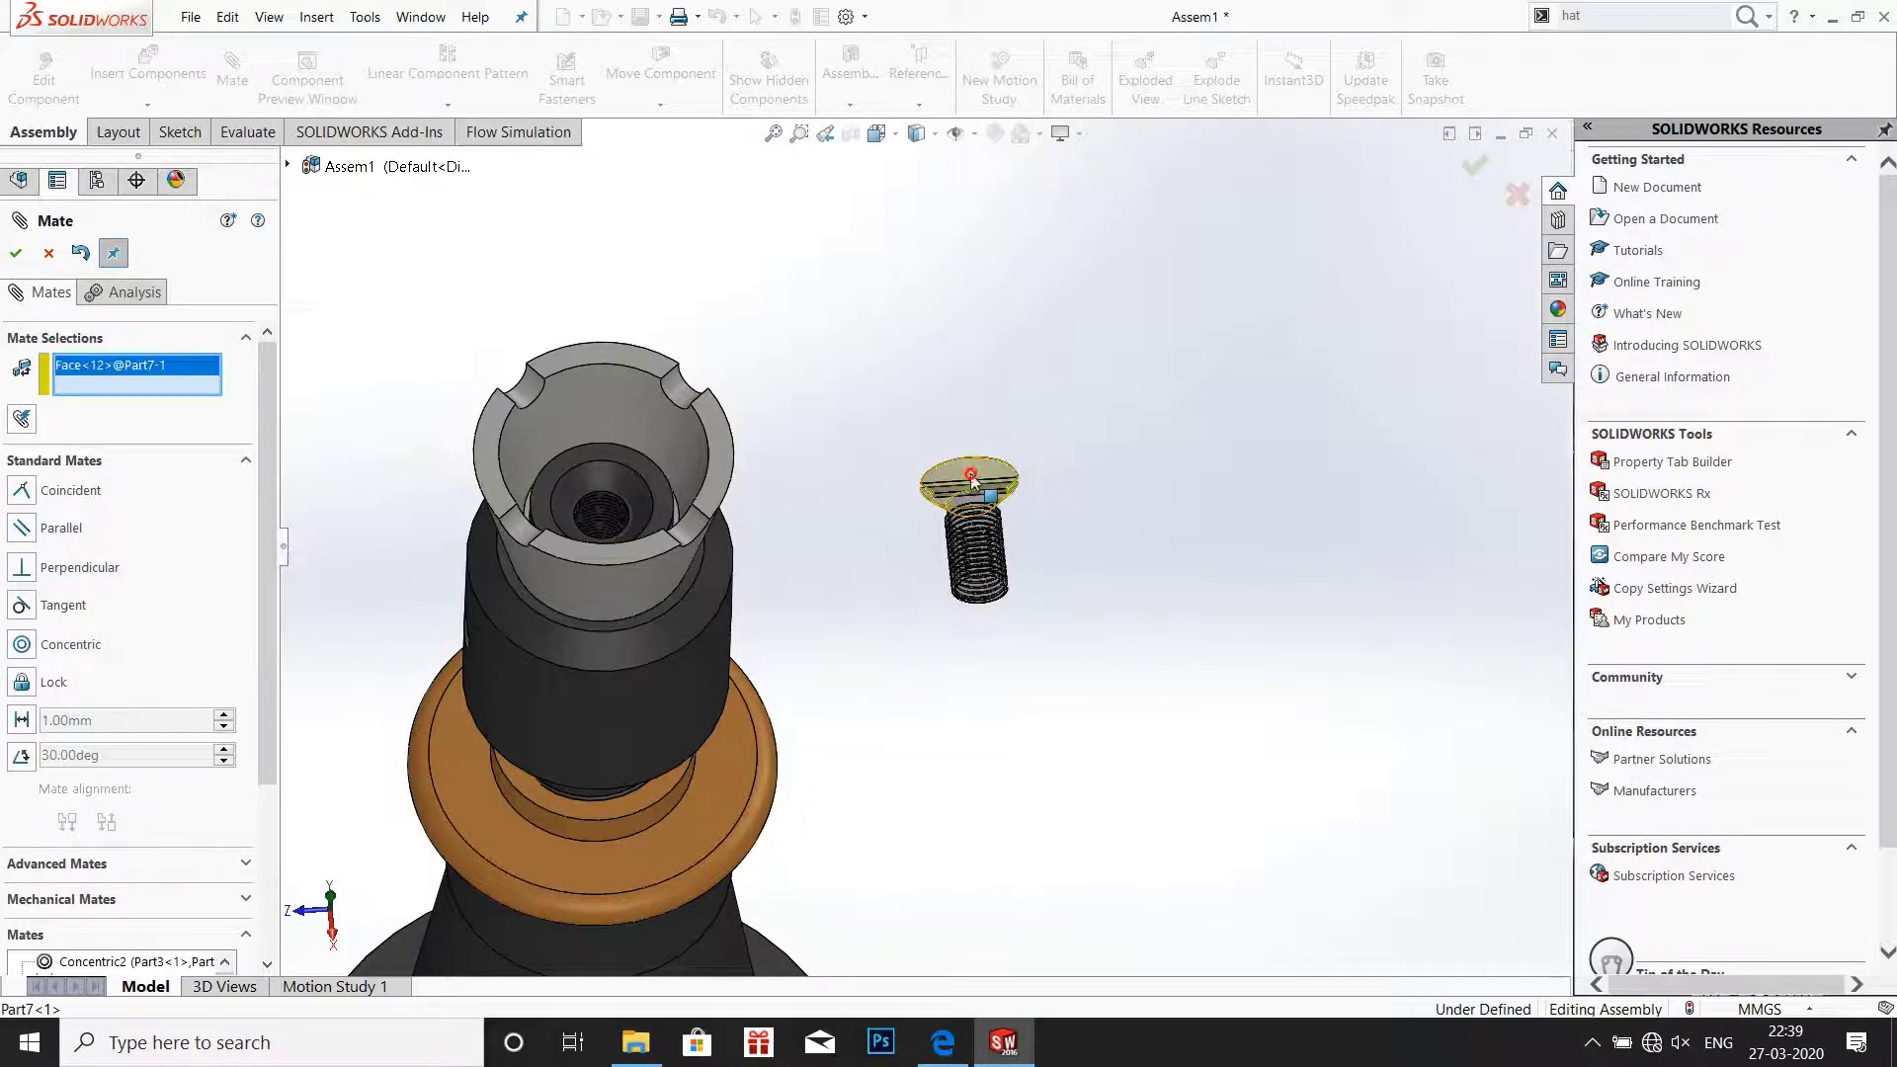
left_click(601, 471)
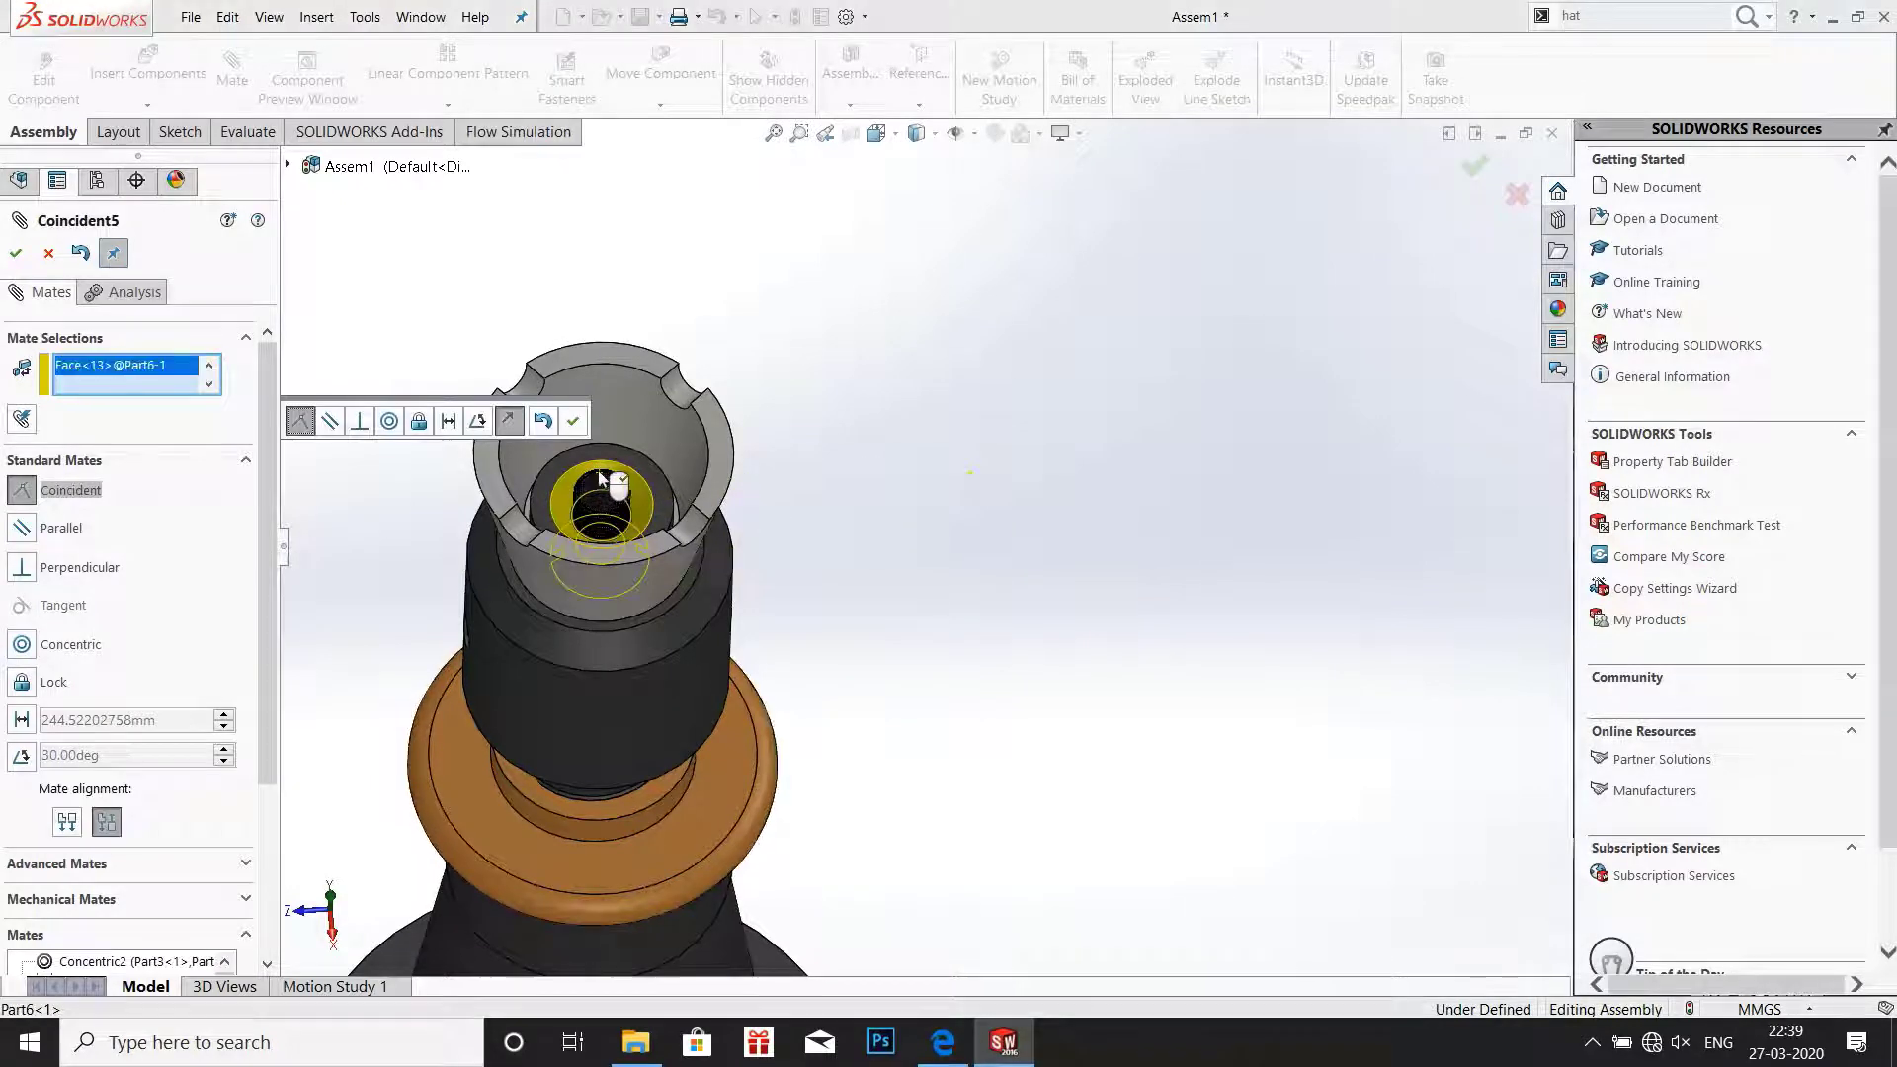
left_click(509, 421)
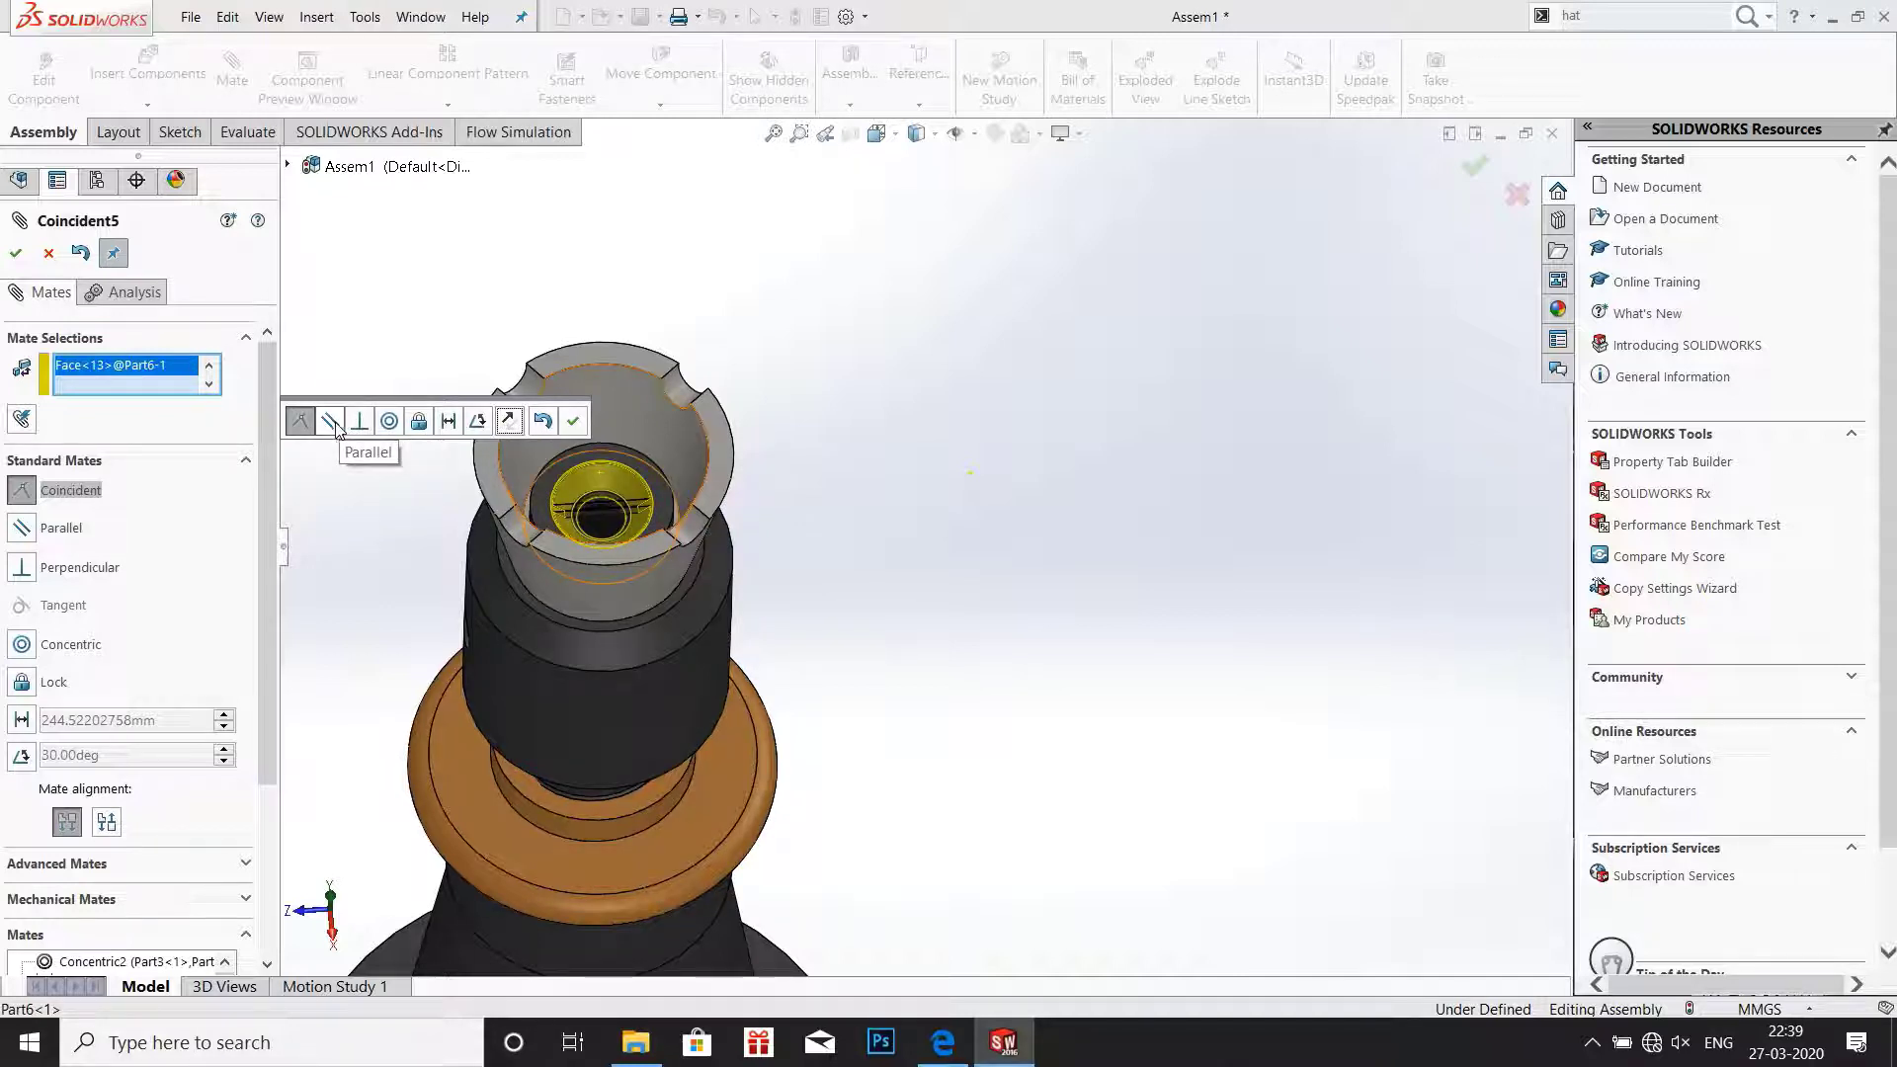
left_click(331, 422)
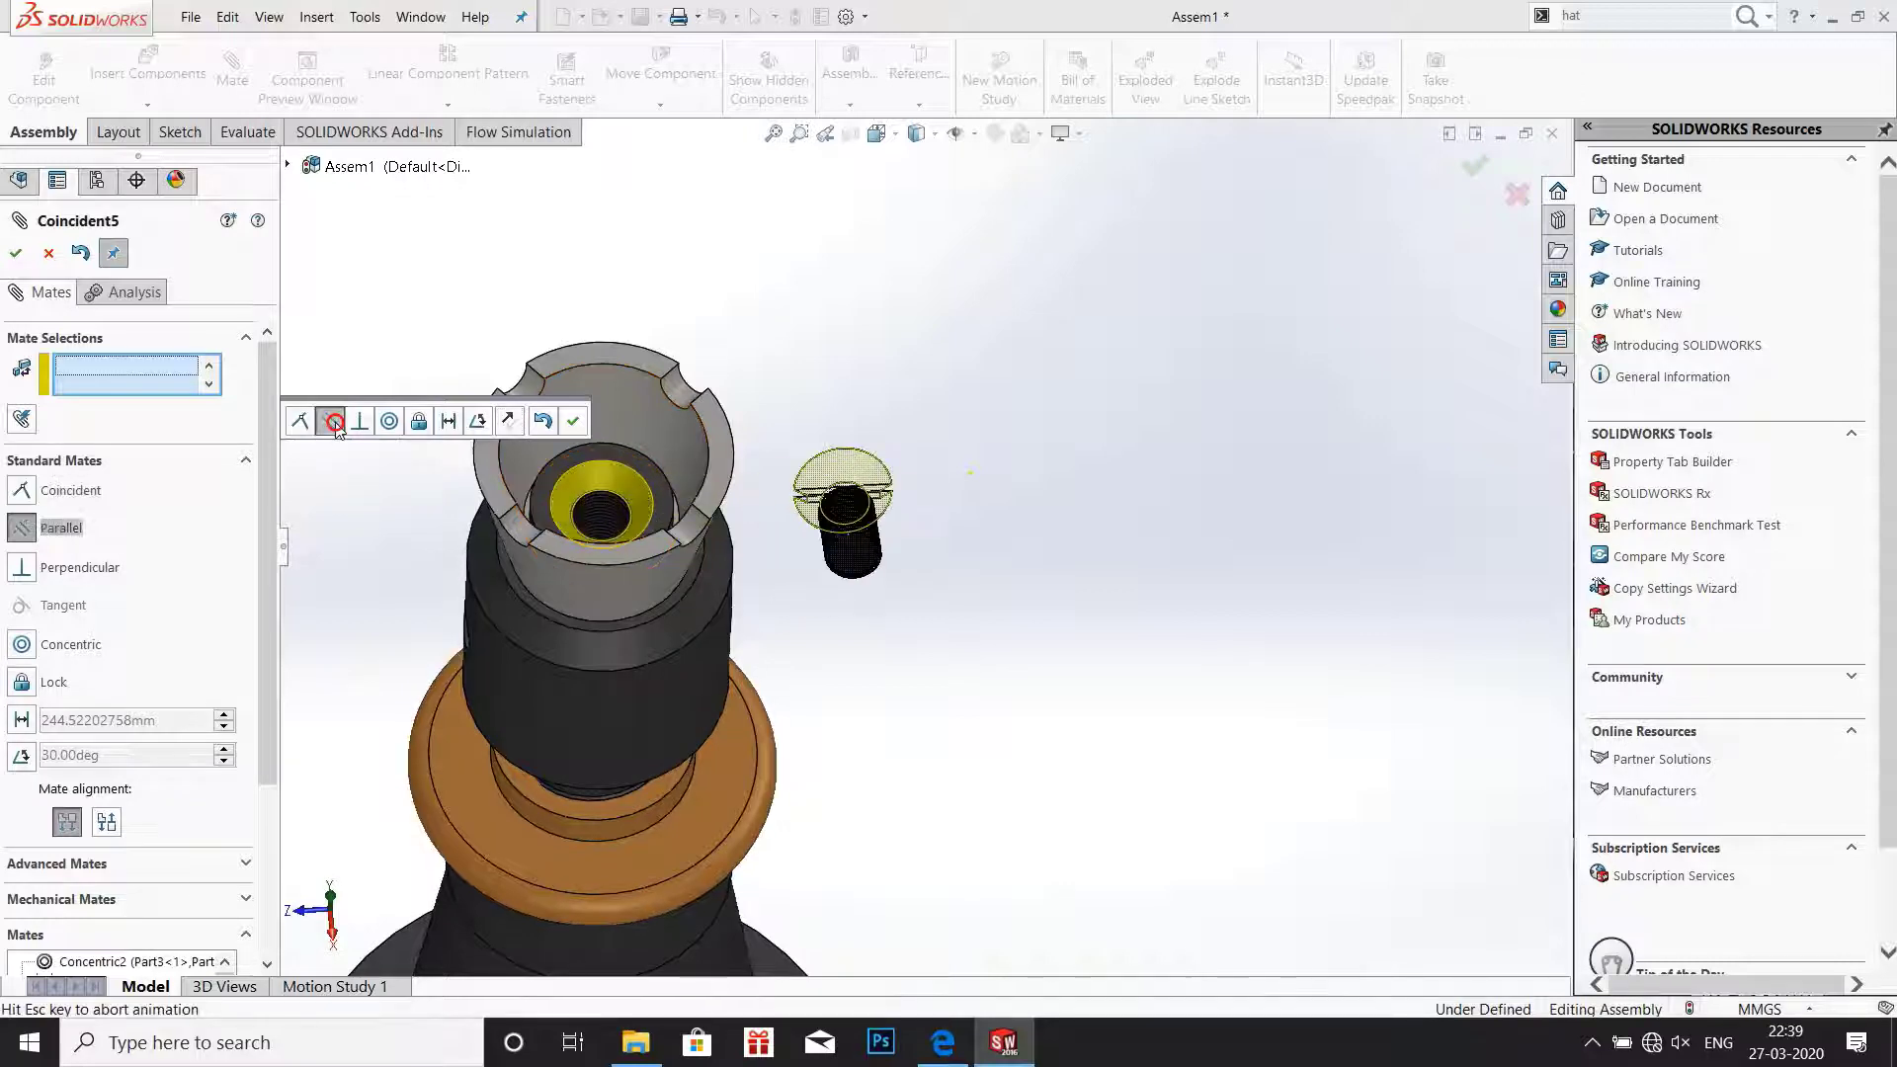
mouse_move(1075, 662)
middle_mouse_down()
mouse_move(1125, 644)
mouse_move(1059, 670)
middle_mouse_up()
left_click(510, 421)
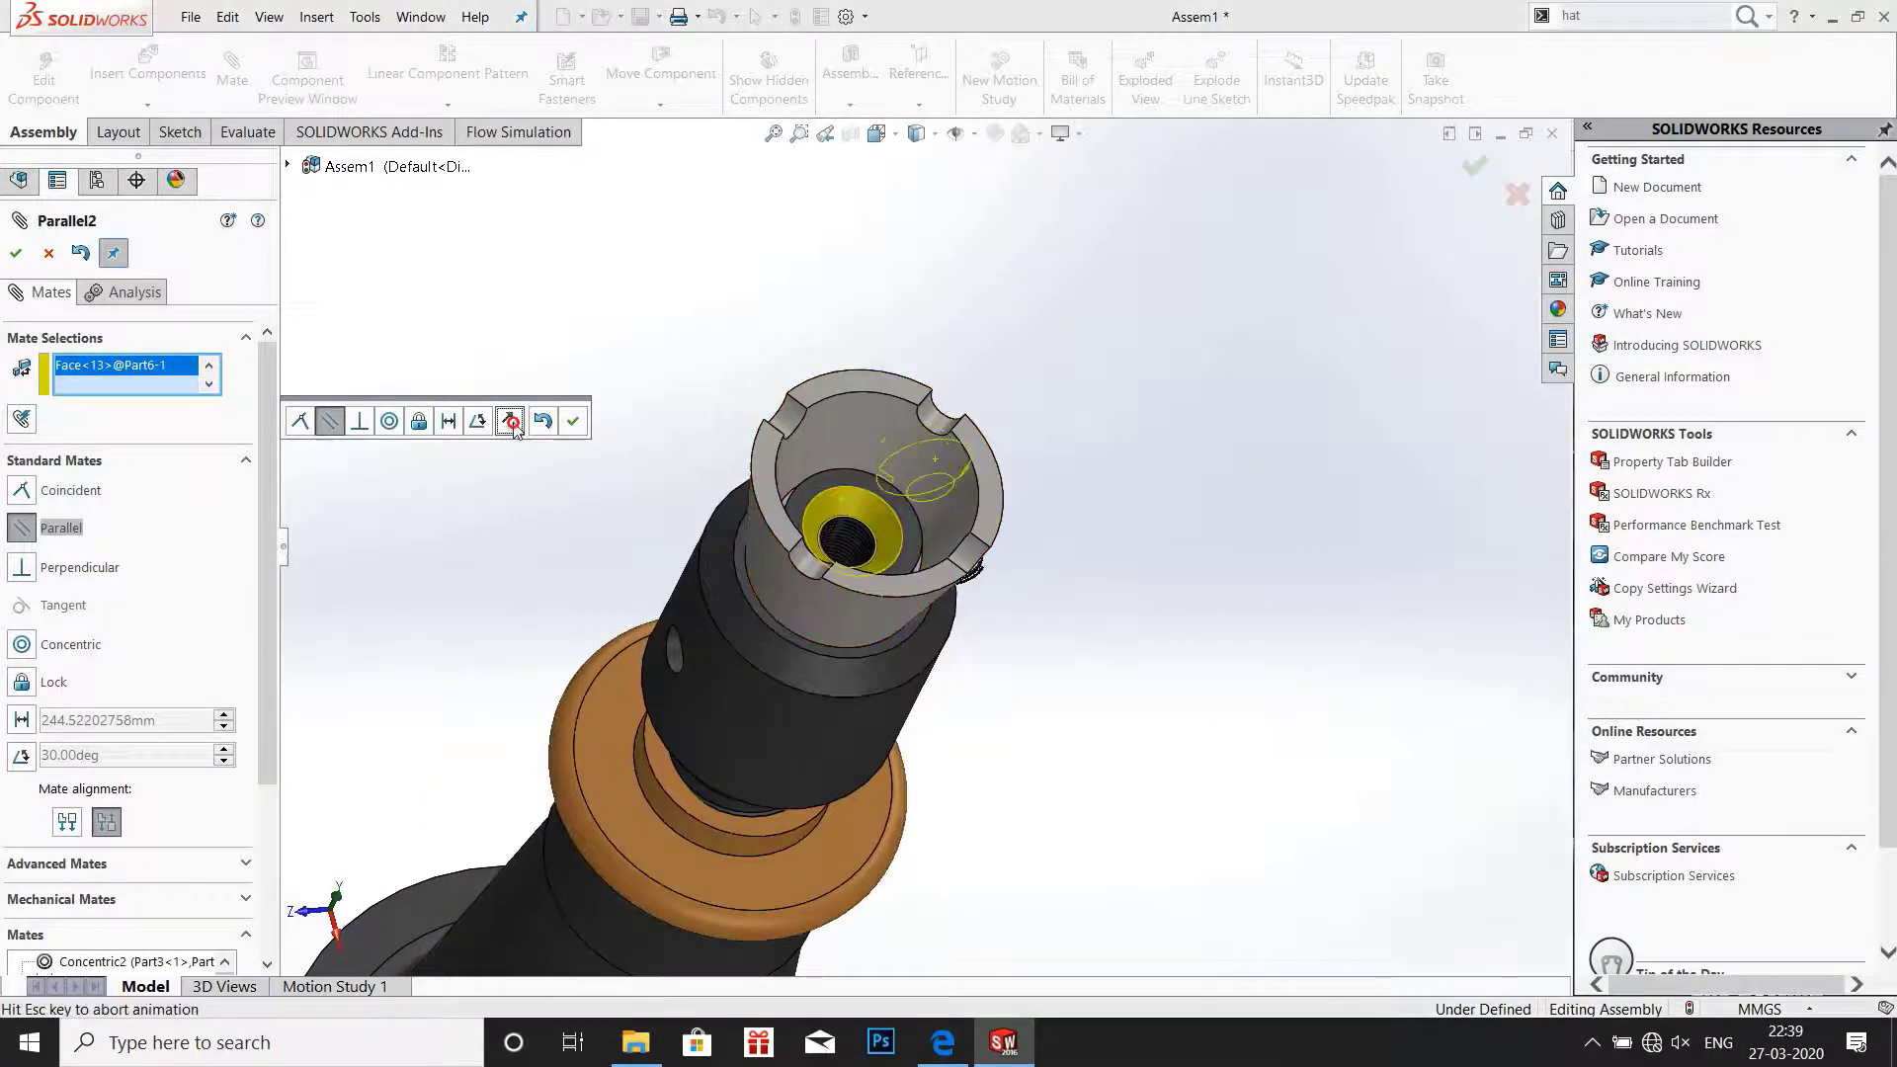
left_click(574, 424)
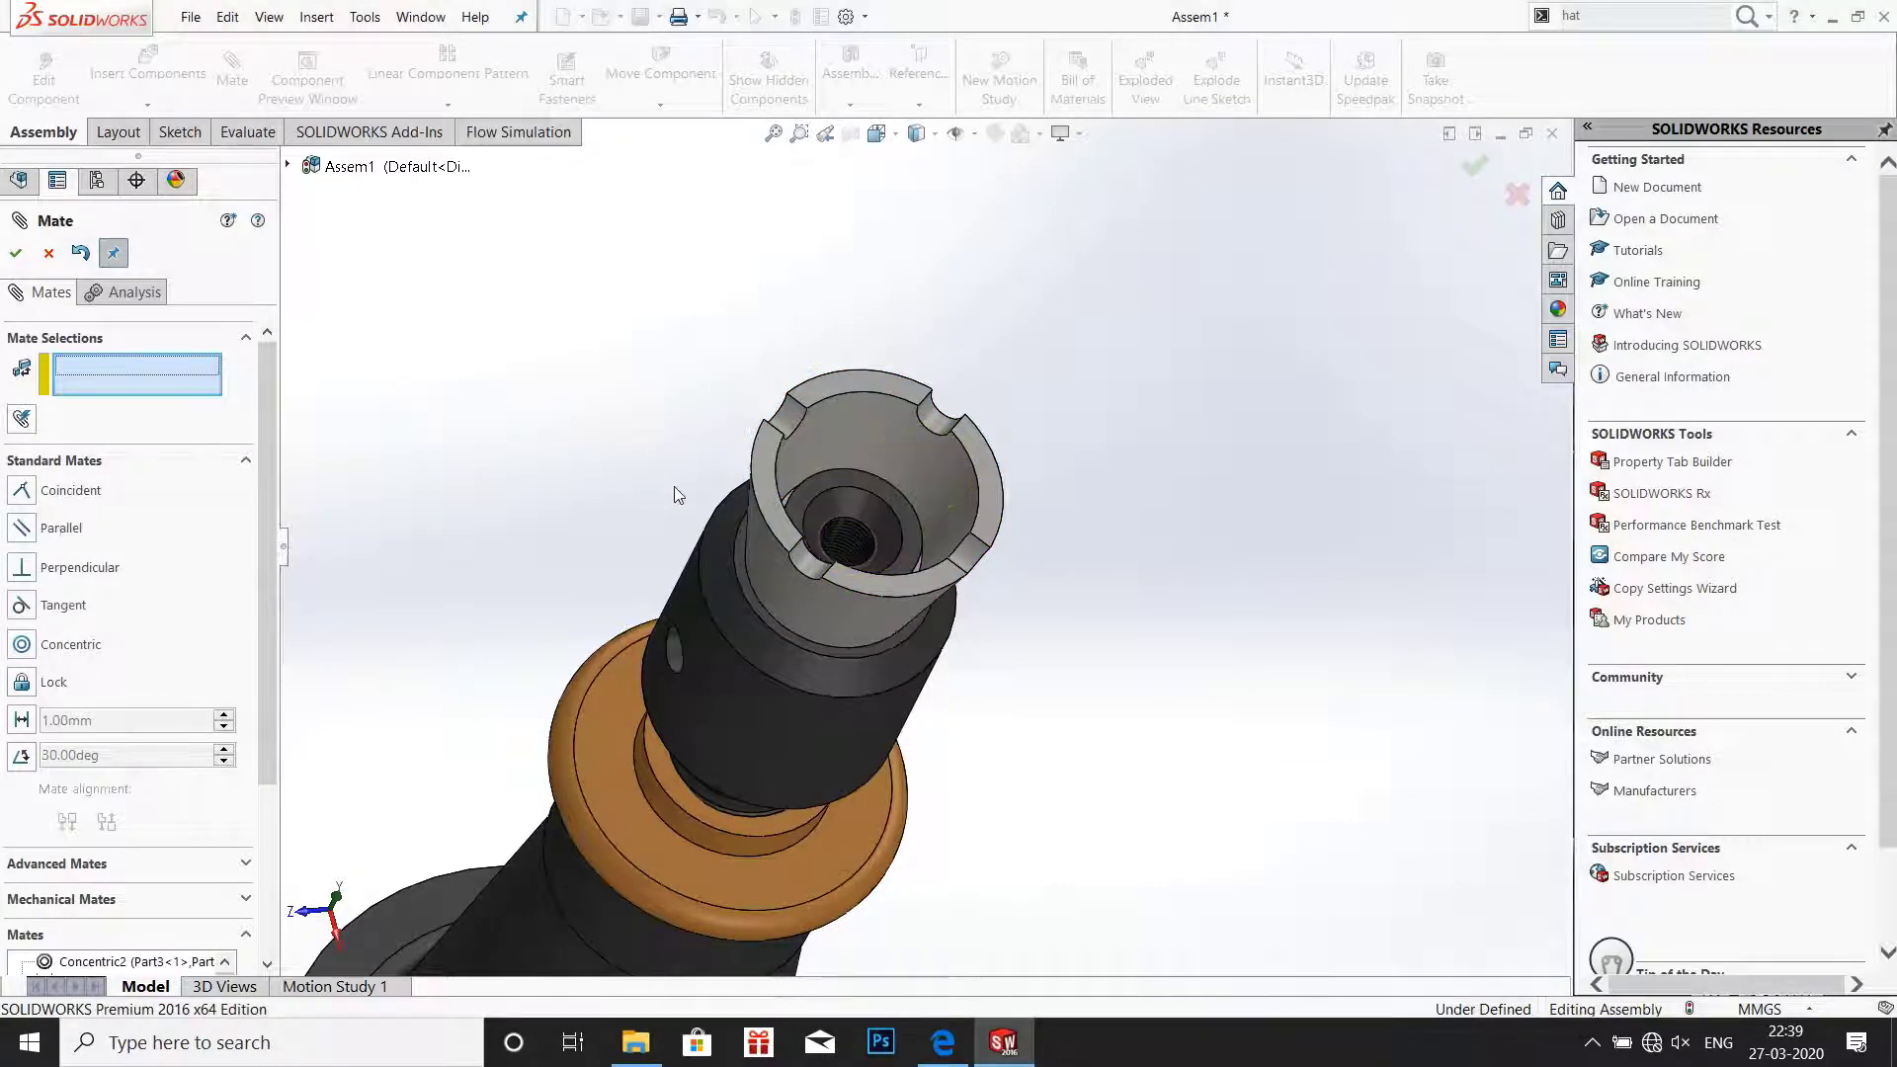
Add a coincident mate between the flat slotted face of the countersunk screw's head and the washer's upper flat face.
middle_click_drag(676, 488, 729, 538)
scroll(539, 455, "down", 4)
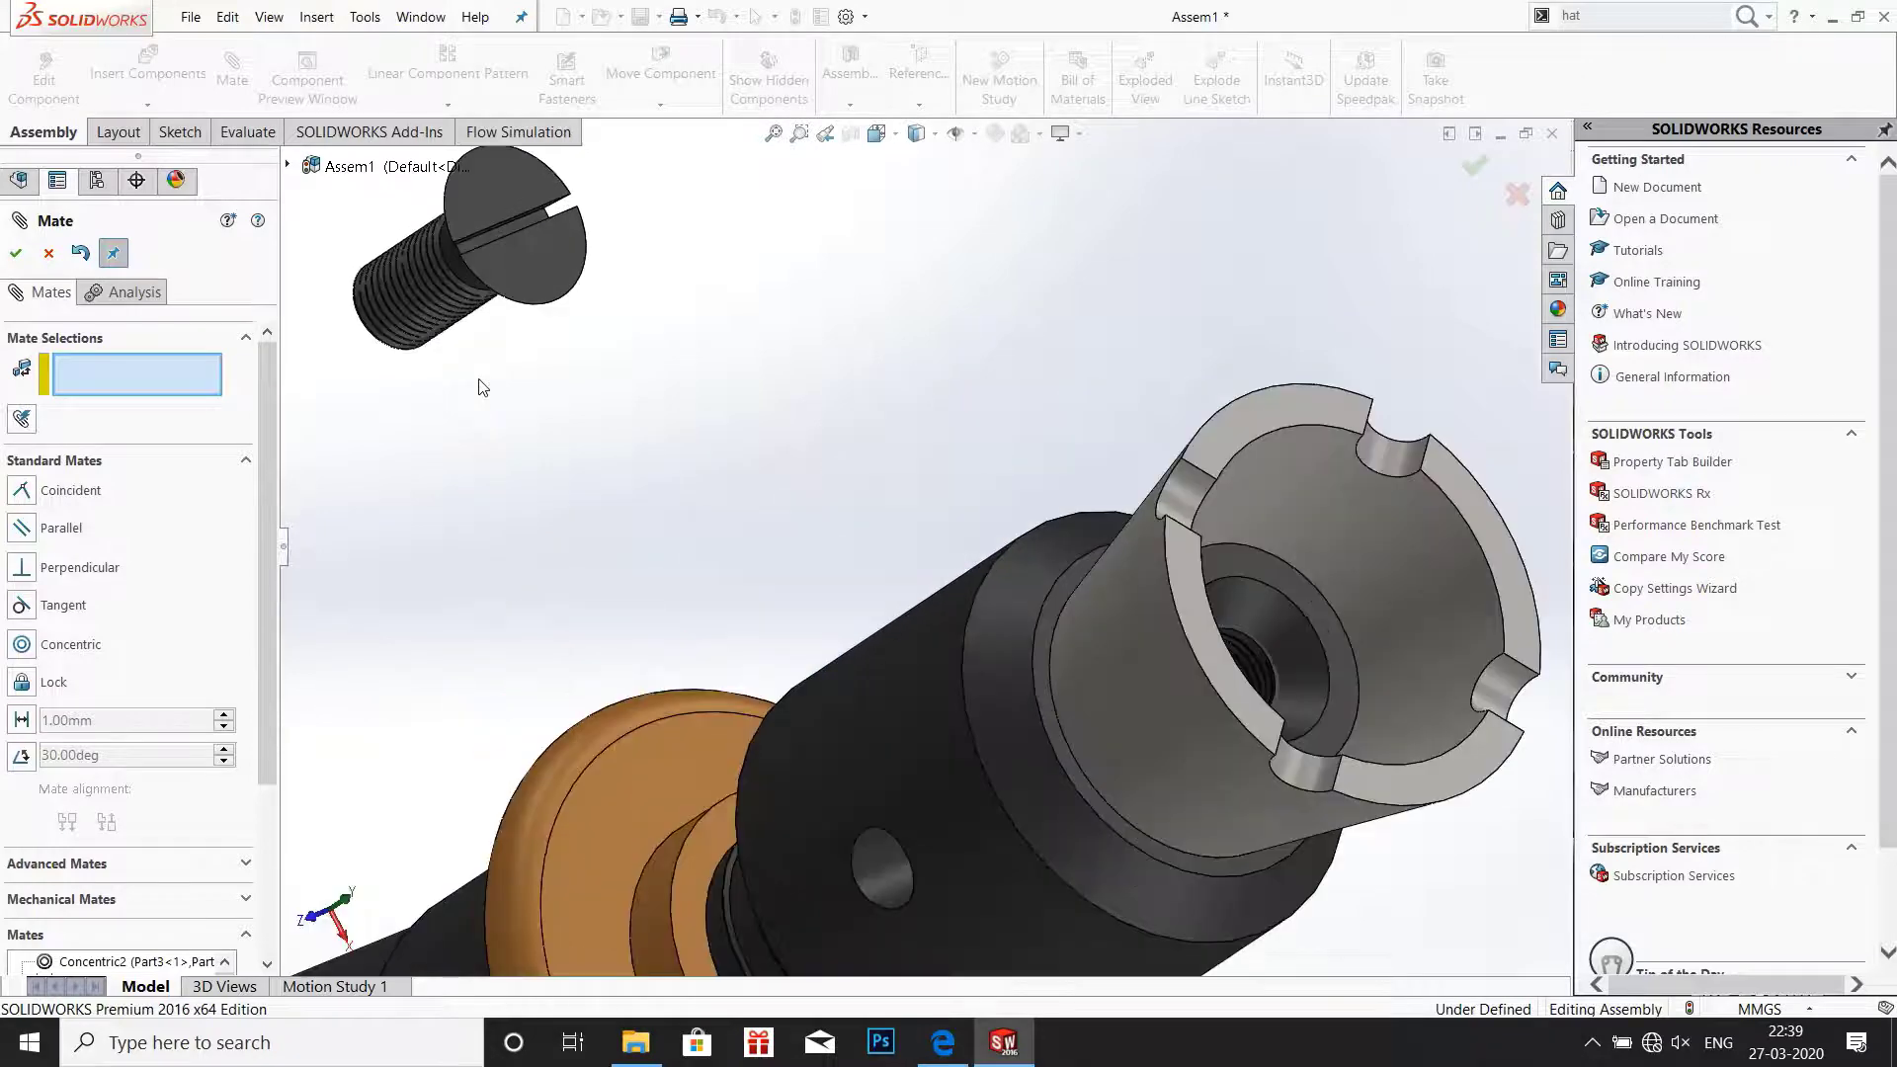
scroll(494, 376, "down", 3)
scroll(474, 385, "up", 4)
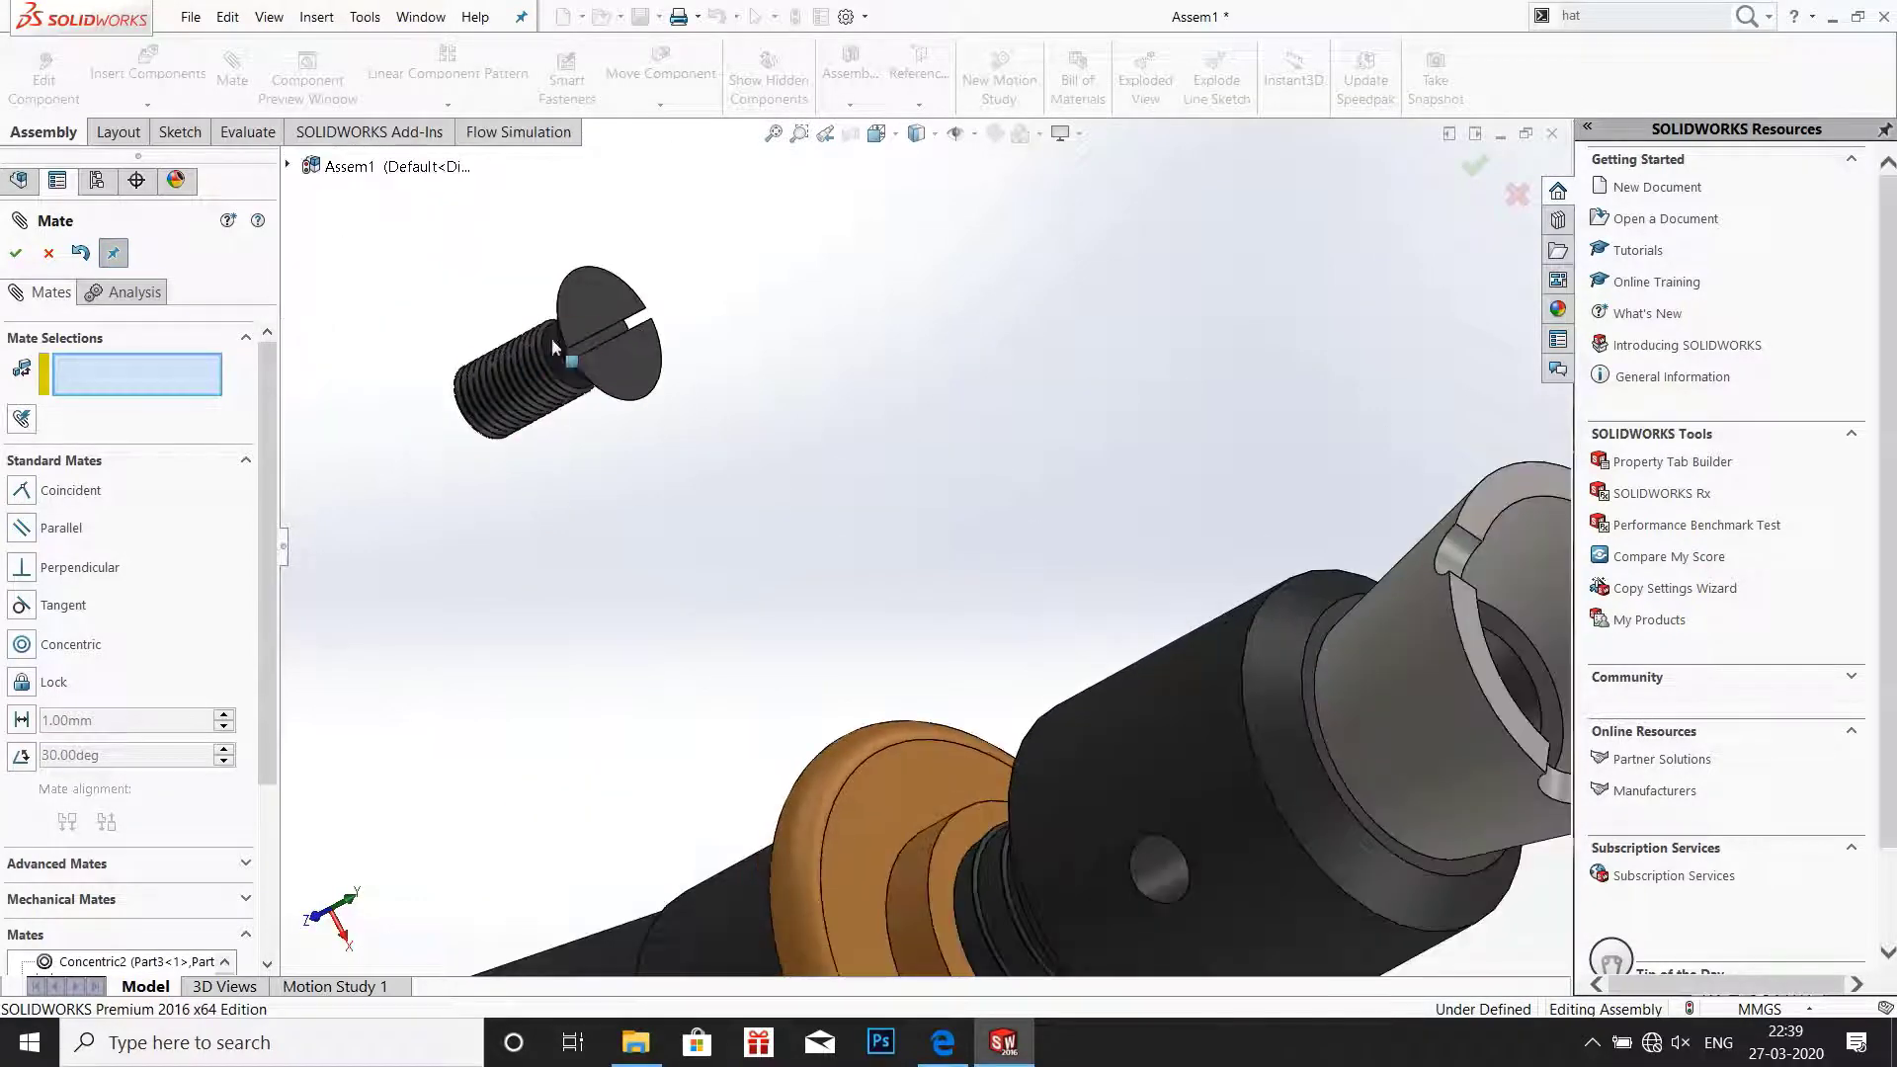
left_click(607, 365)
middle_click_drag(607, 367, 1028, 583)
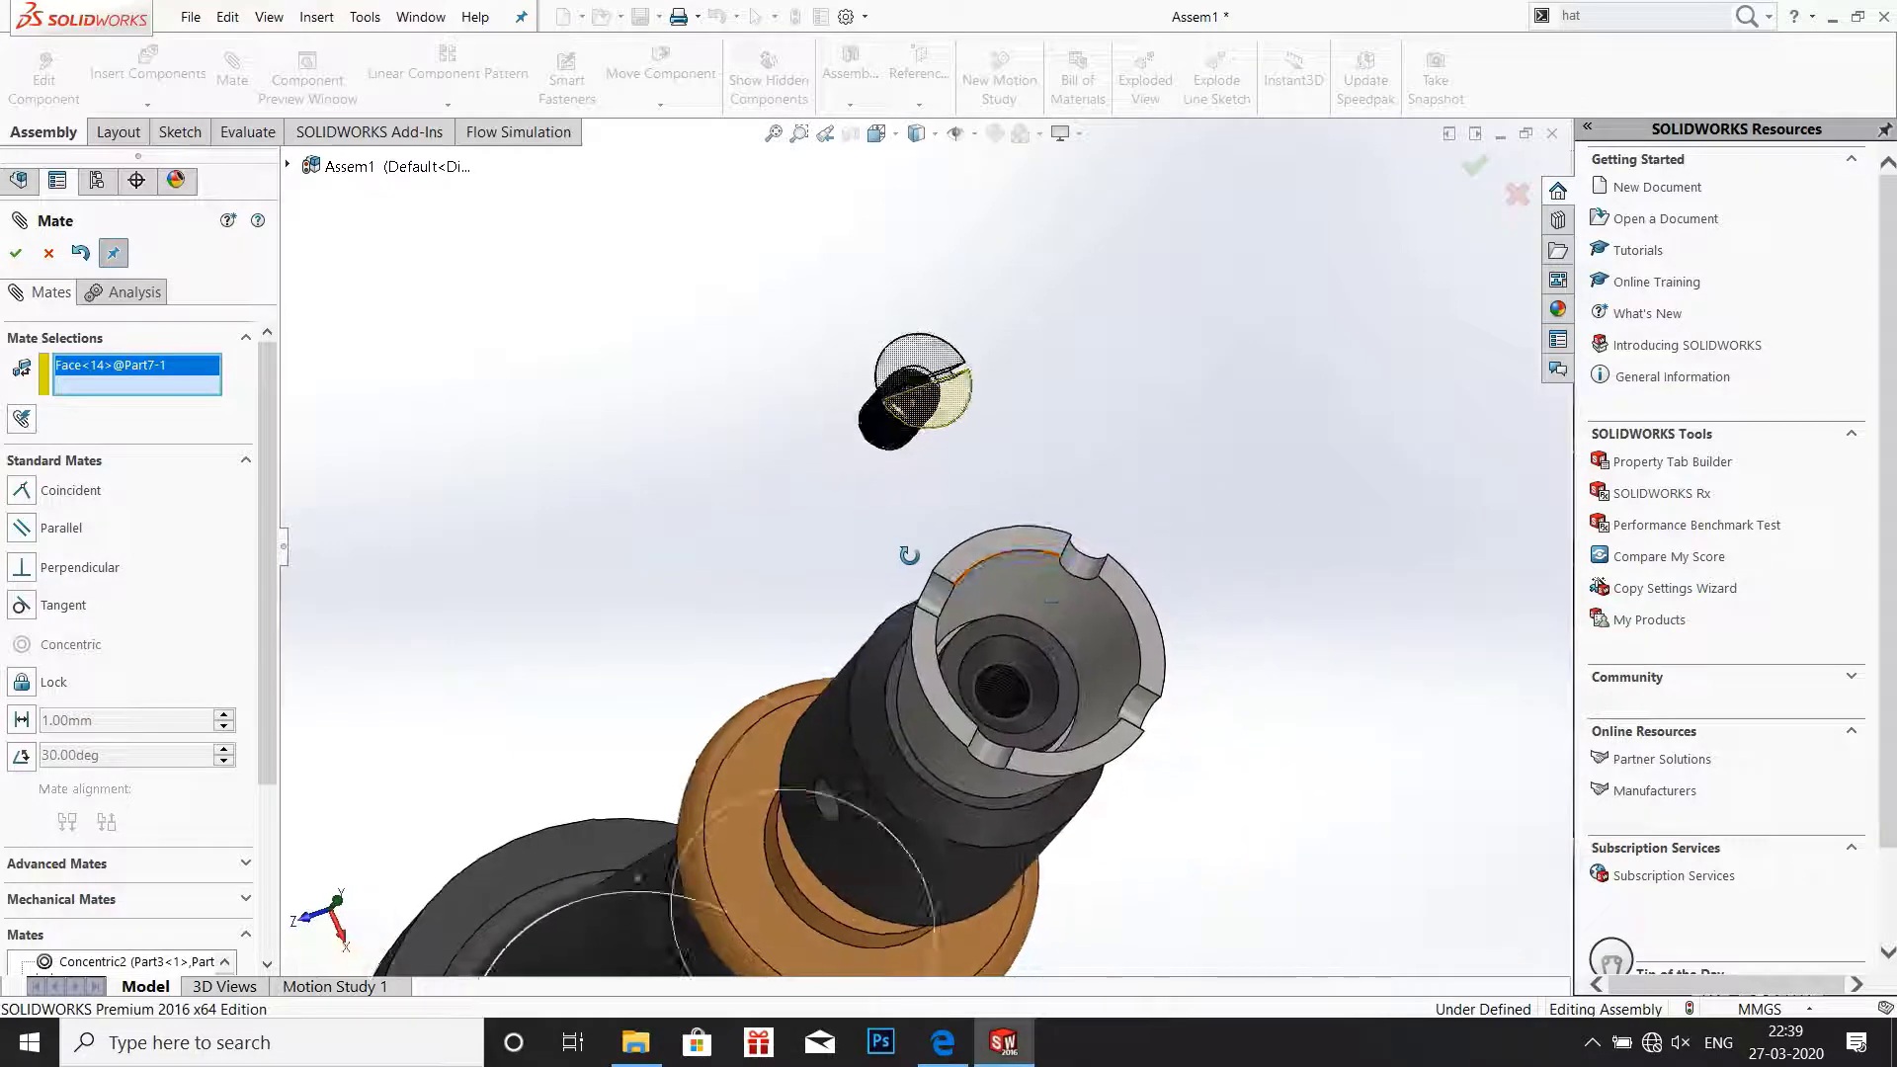
left_click(1010, 629)
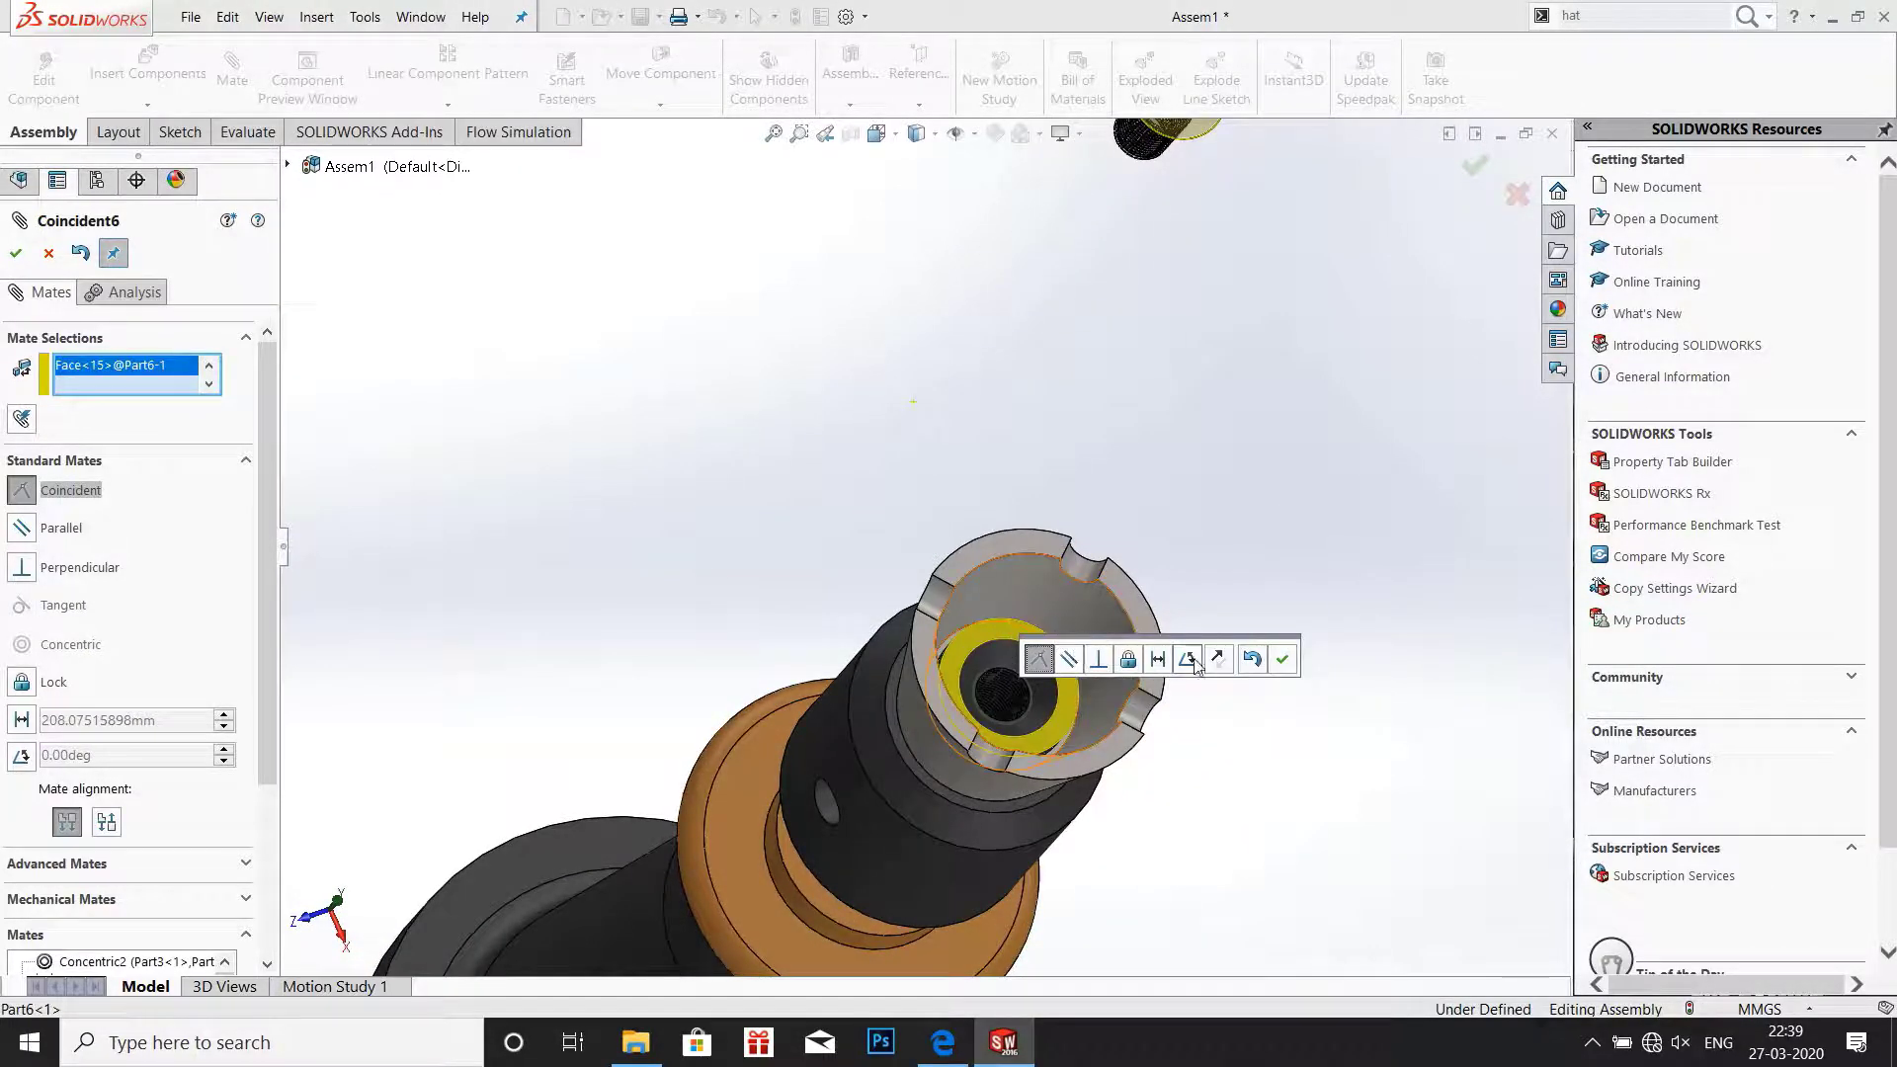
left_click(1279, 660)
Add a concentric mate between the countersunk screw's threaded shank and the M12 clearance hole in the main screw inside the cup.
middle_click_drag(1266, 648, 1142, 344)
scroll(1141, 343, "down", 5)
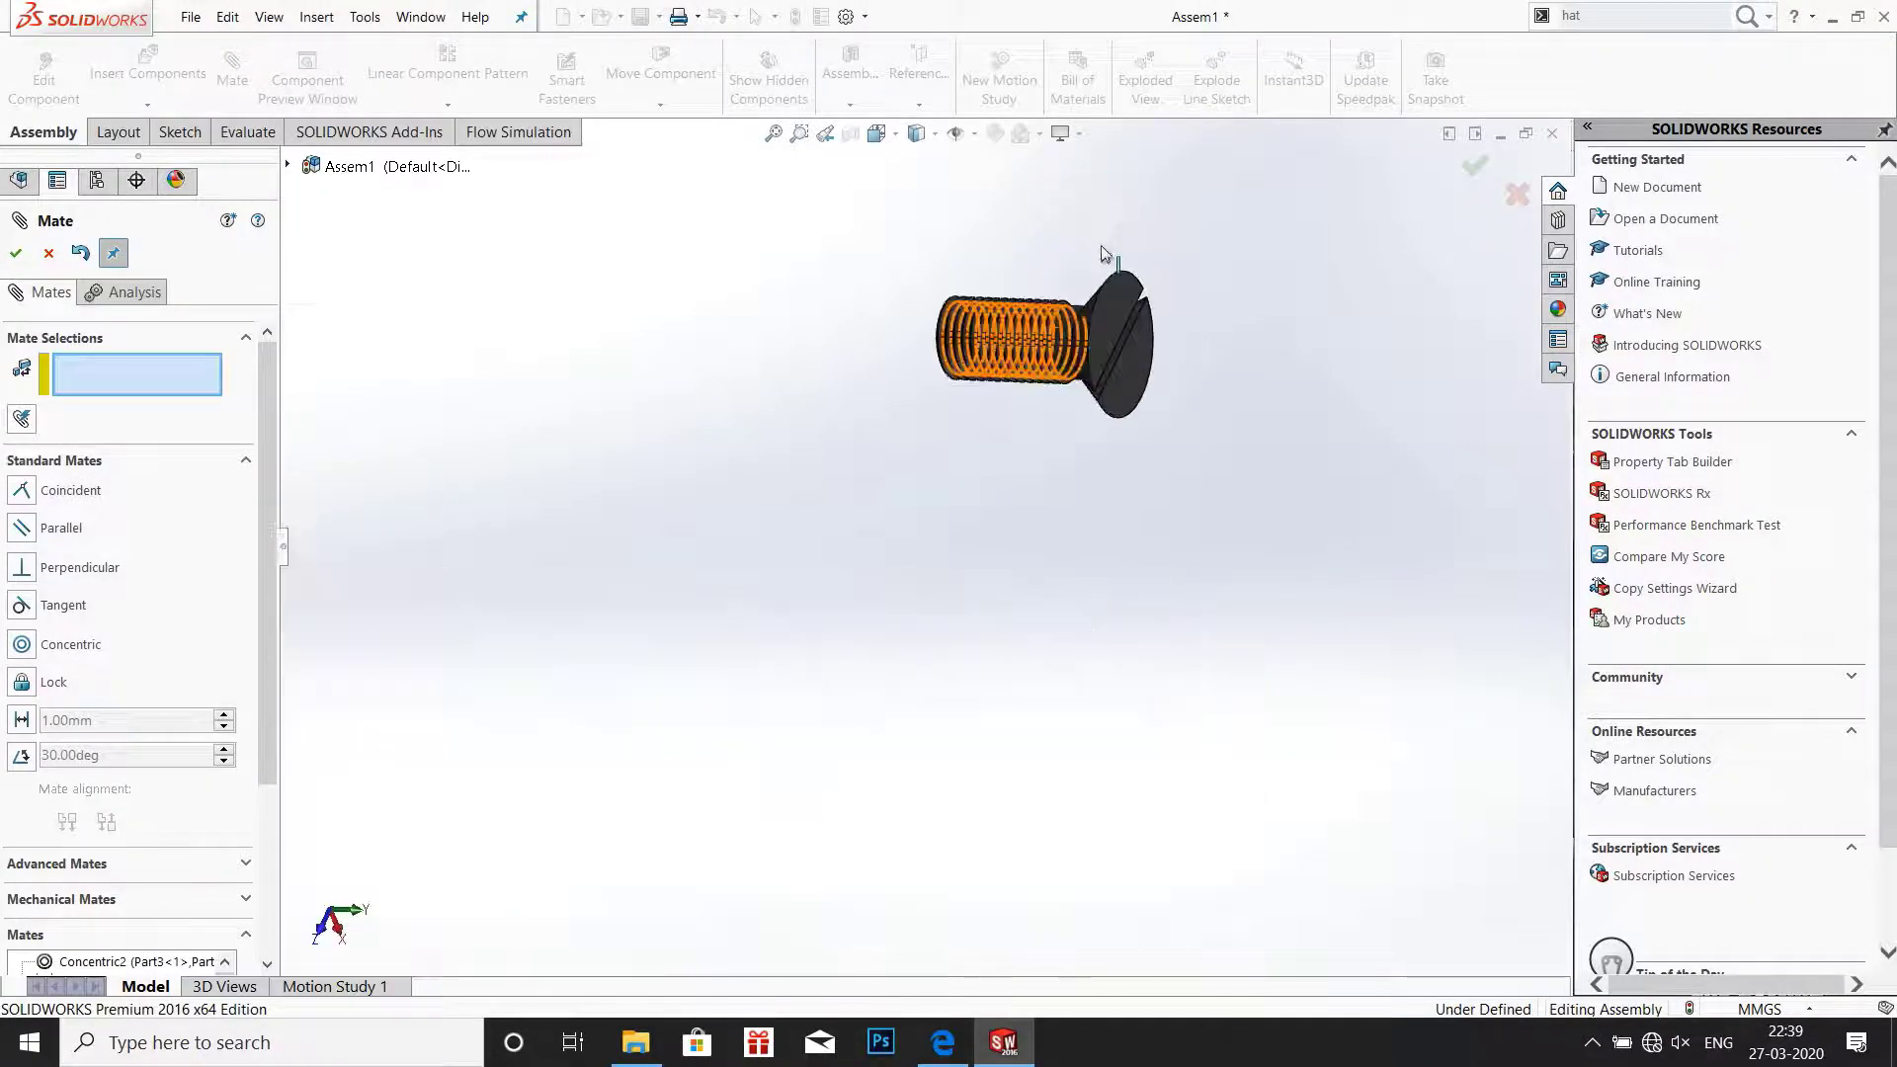
left_click(1052, 344)
scroll(1169, 474, "up", 3)
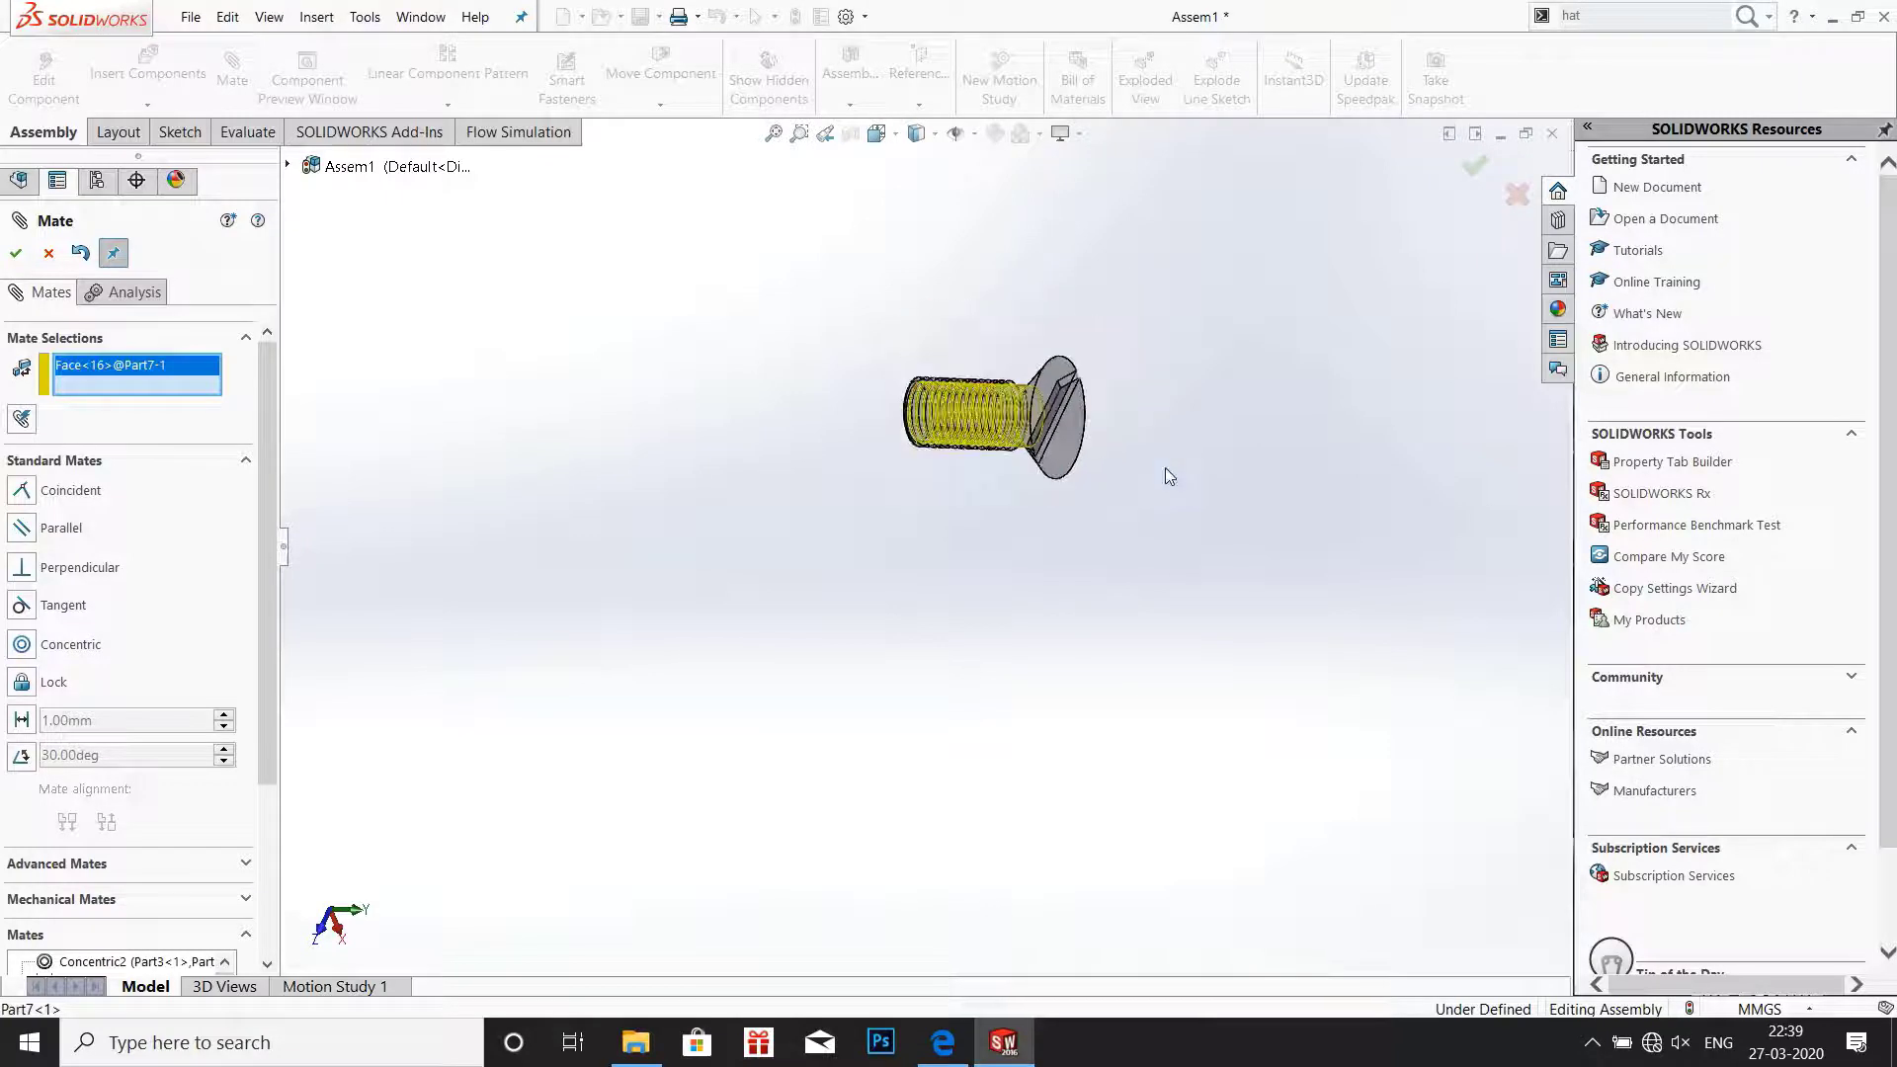
middle_click_drag(1158, 614, 844, 715)
left_click(844, 709)
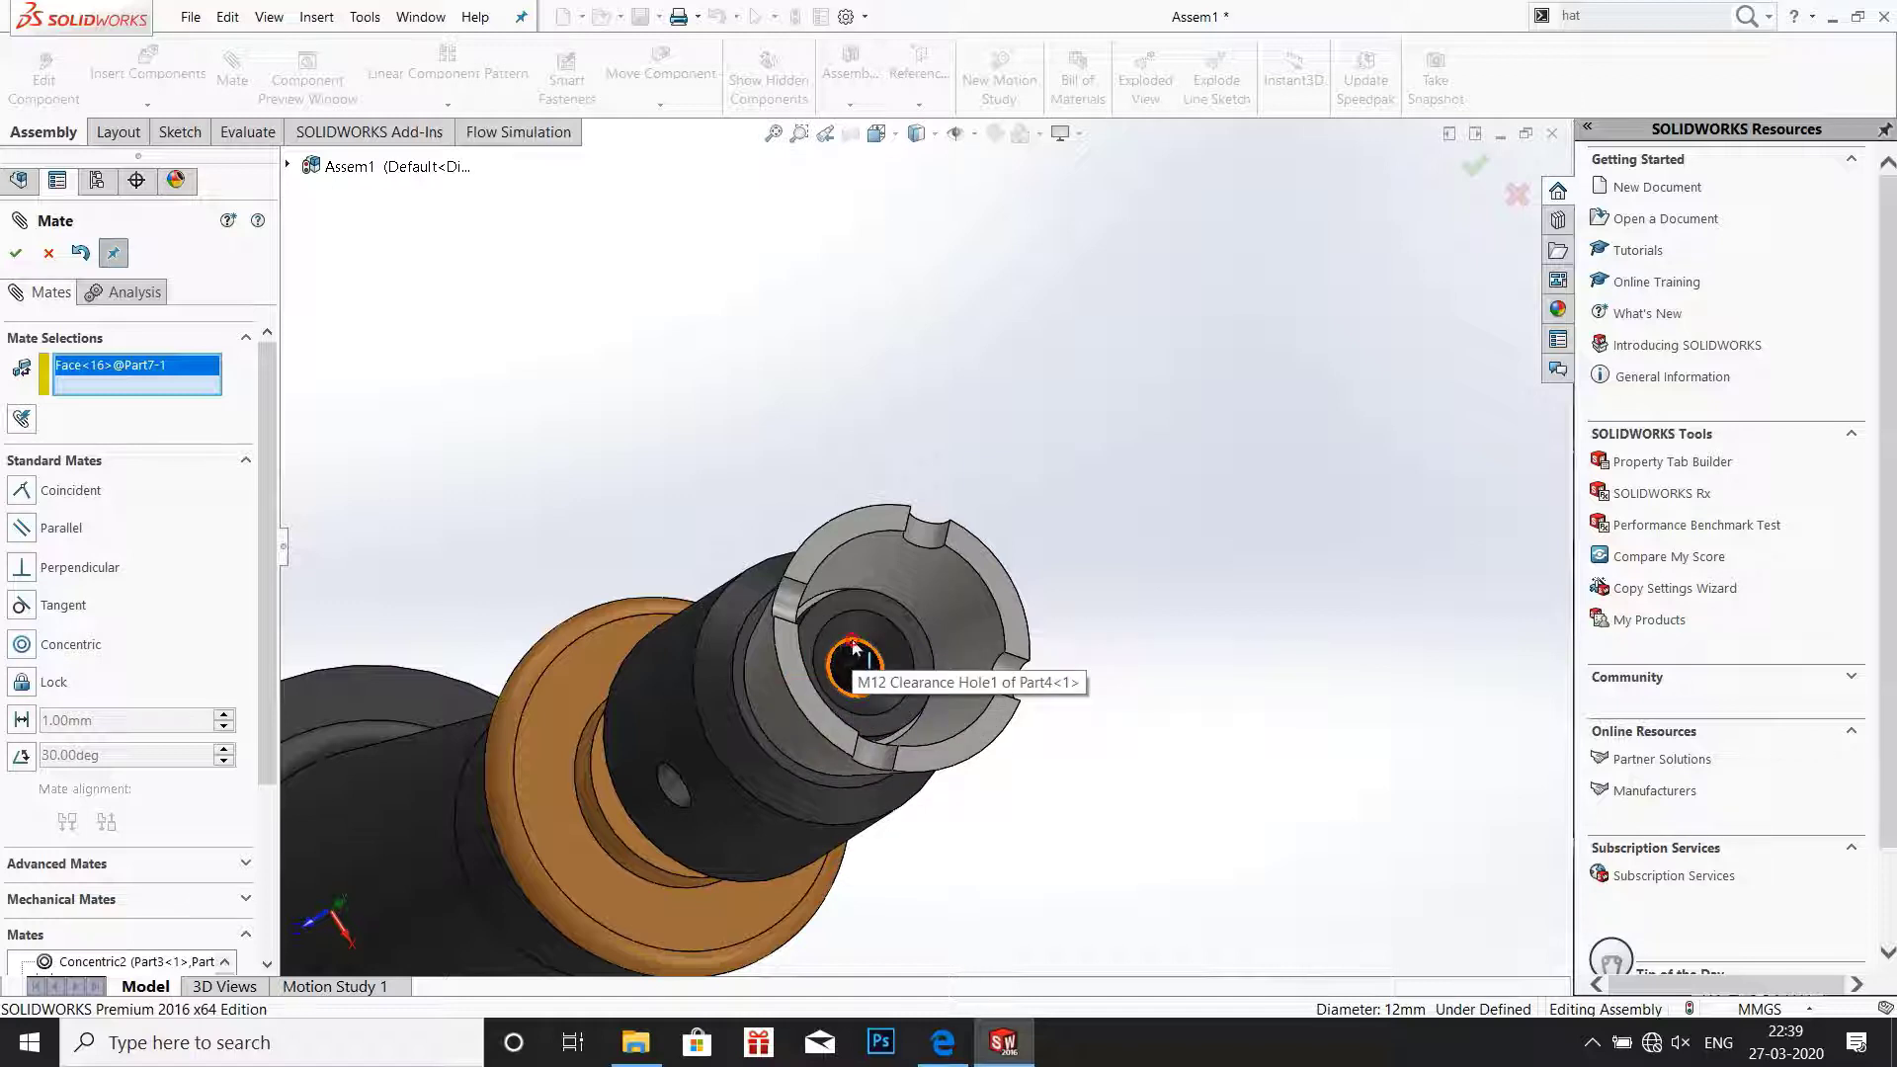
left_click(855, 648)
left_click(1035, 675)
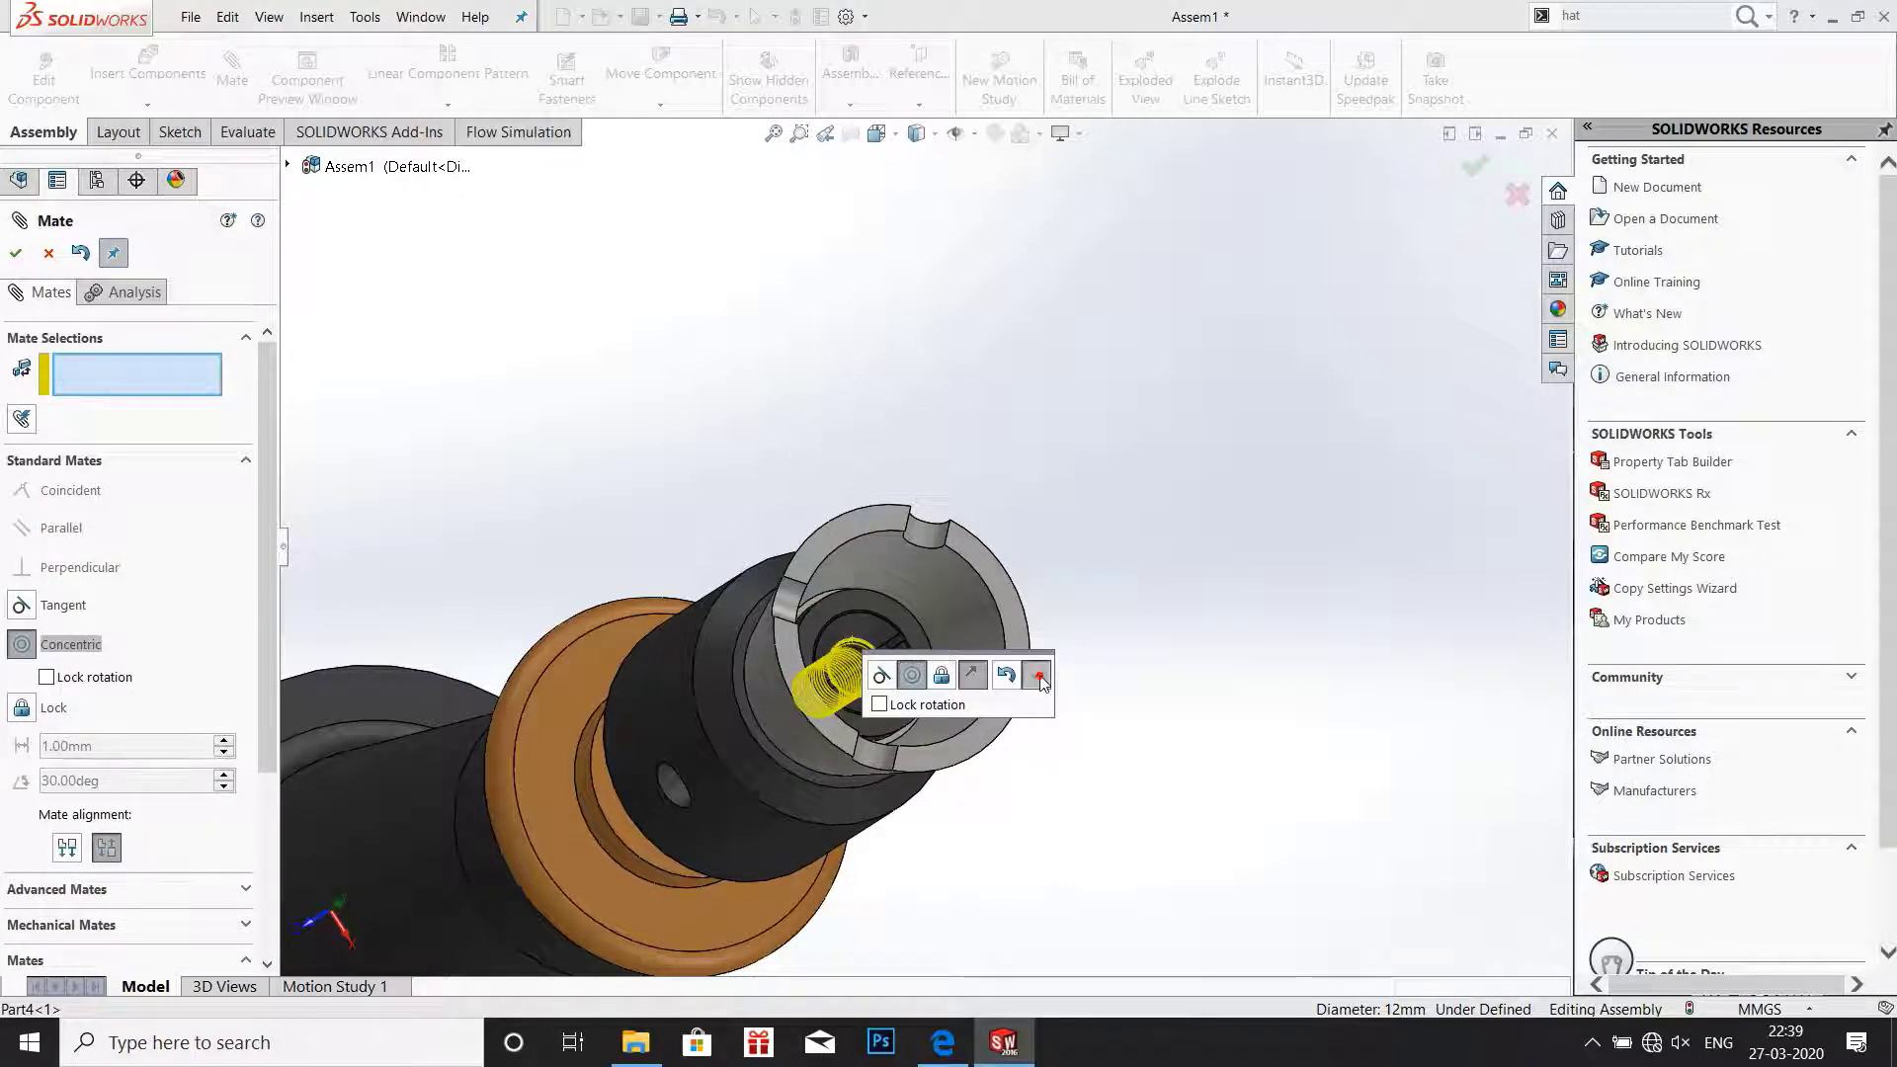
Move the handle bar to the other side of the jack, beside the main screw's head.
middle_click_drag(1062, 768, 1101, 697)
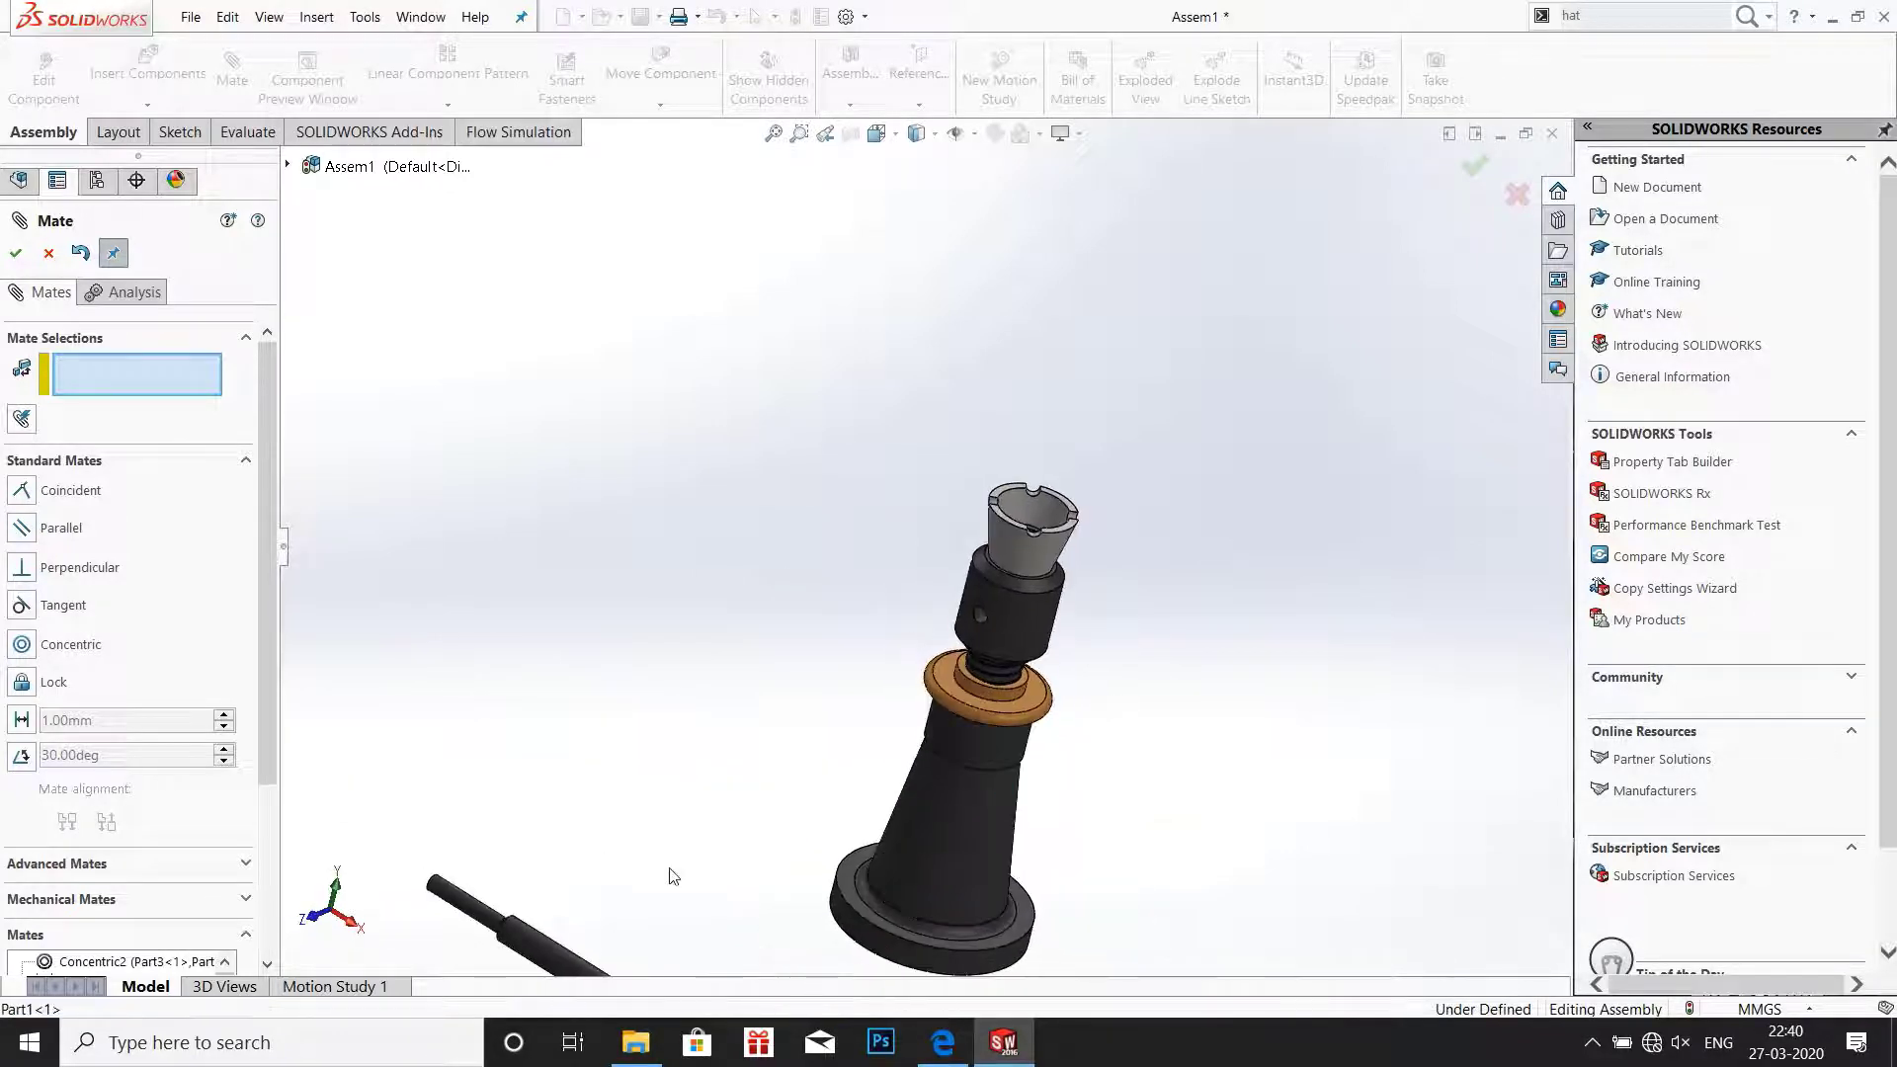
left_click_drag(543, 957, 1200, 699)
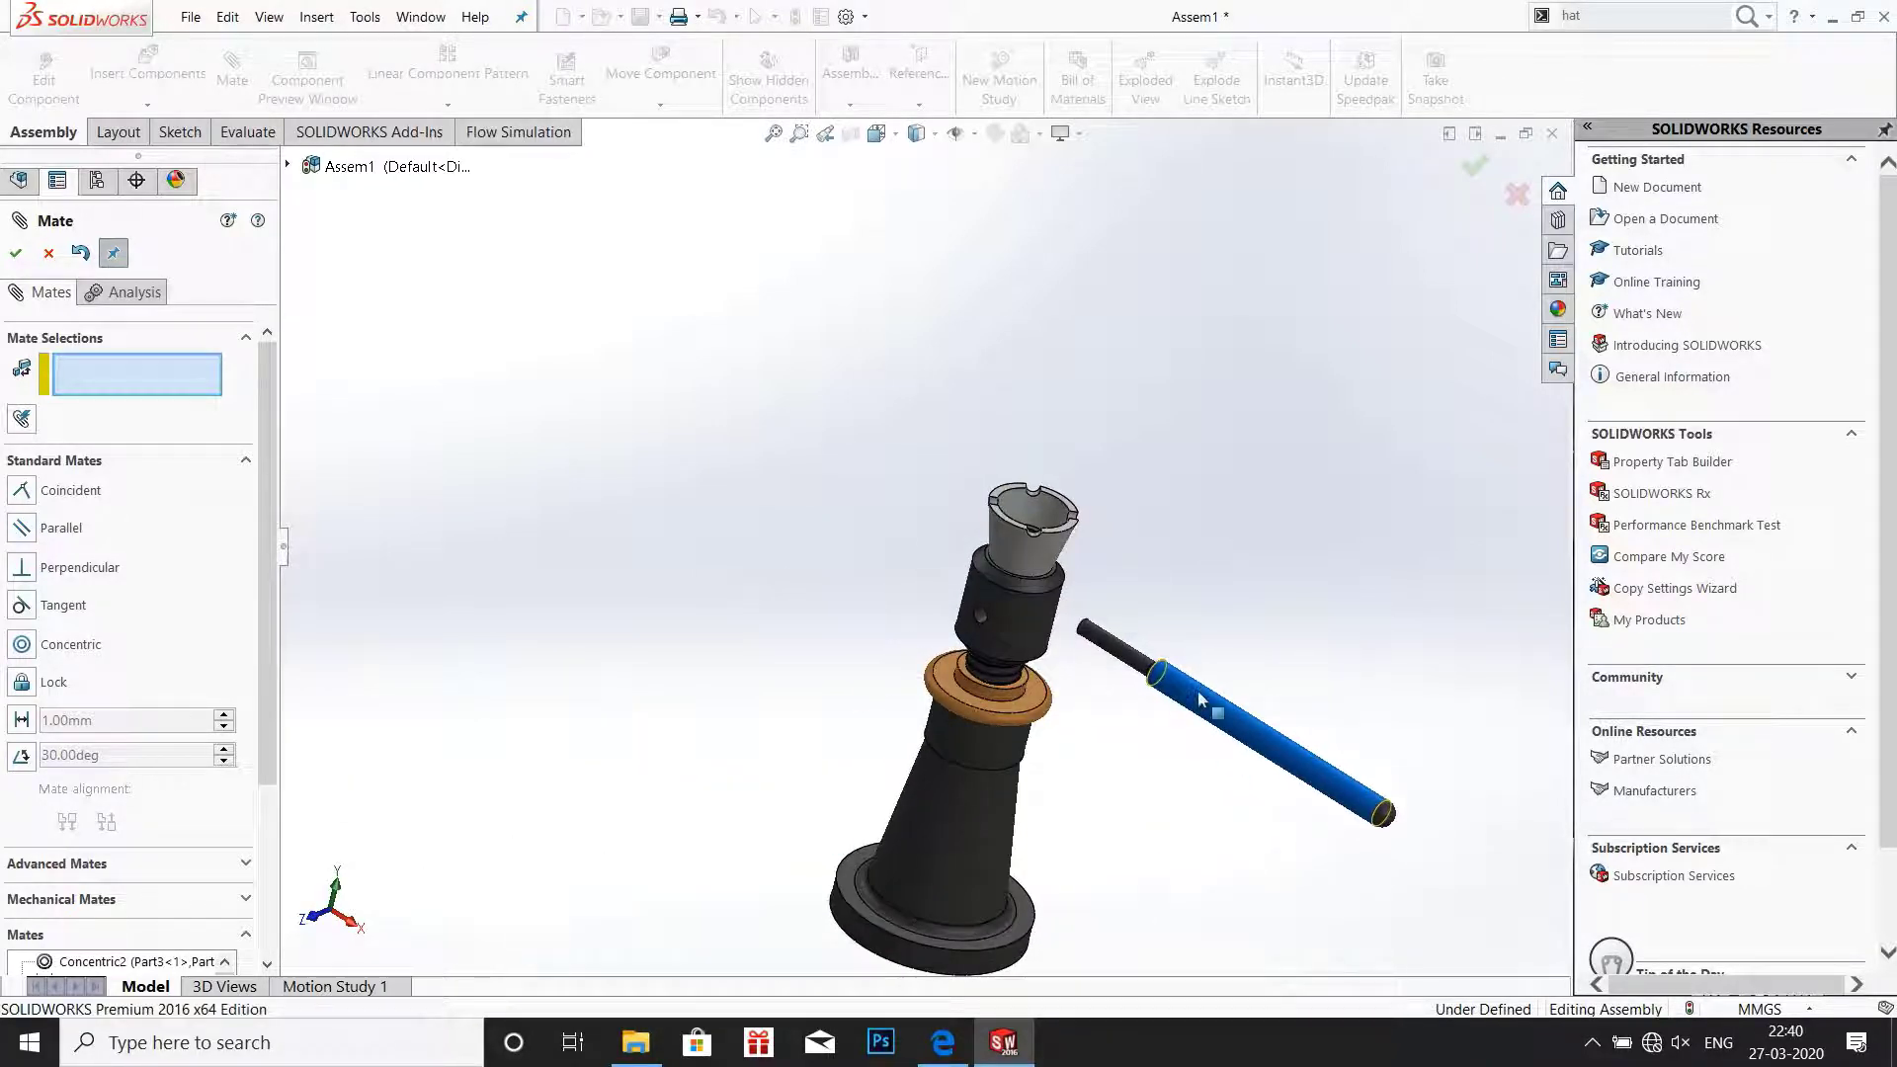
middle_click_drag(1166, 755, 1062, 725)
Mate the handle's thin end concentric with the cross hole in the main screw's head and slide the handle along the hole.
left_click(992, 626)
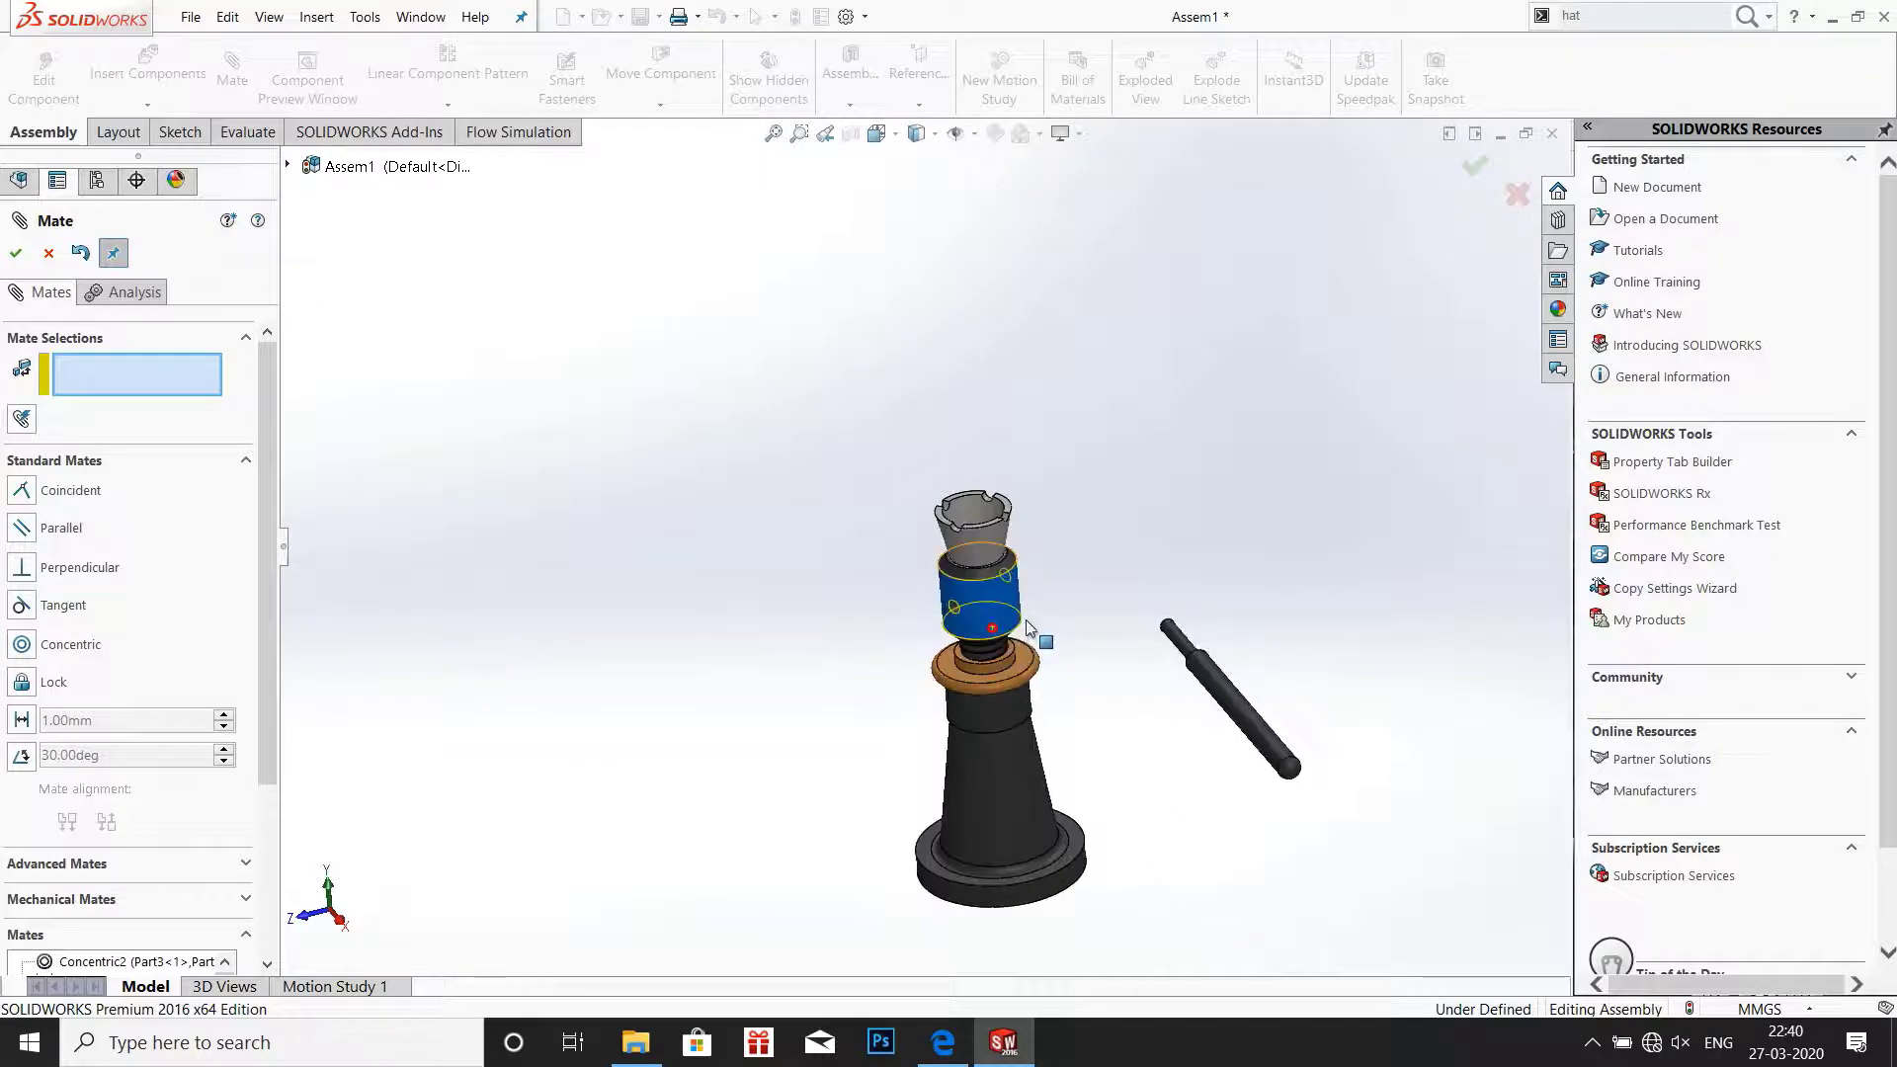
scroll(1054, 675, "down", 3)
middle_click_drag(1047, 674, 1085, 692)
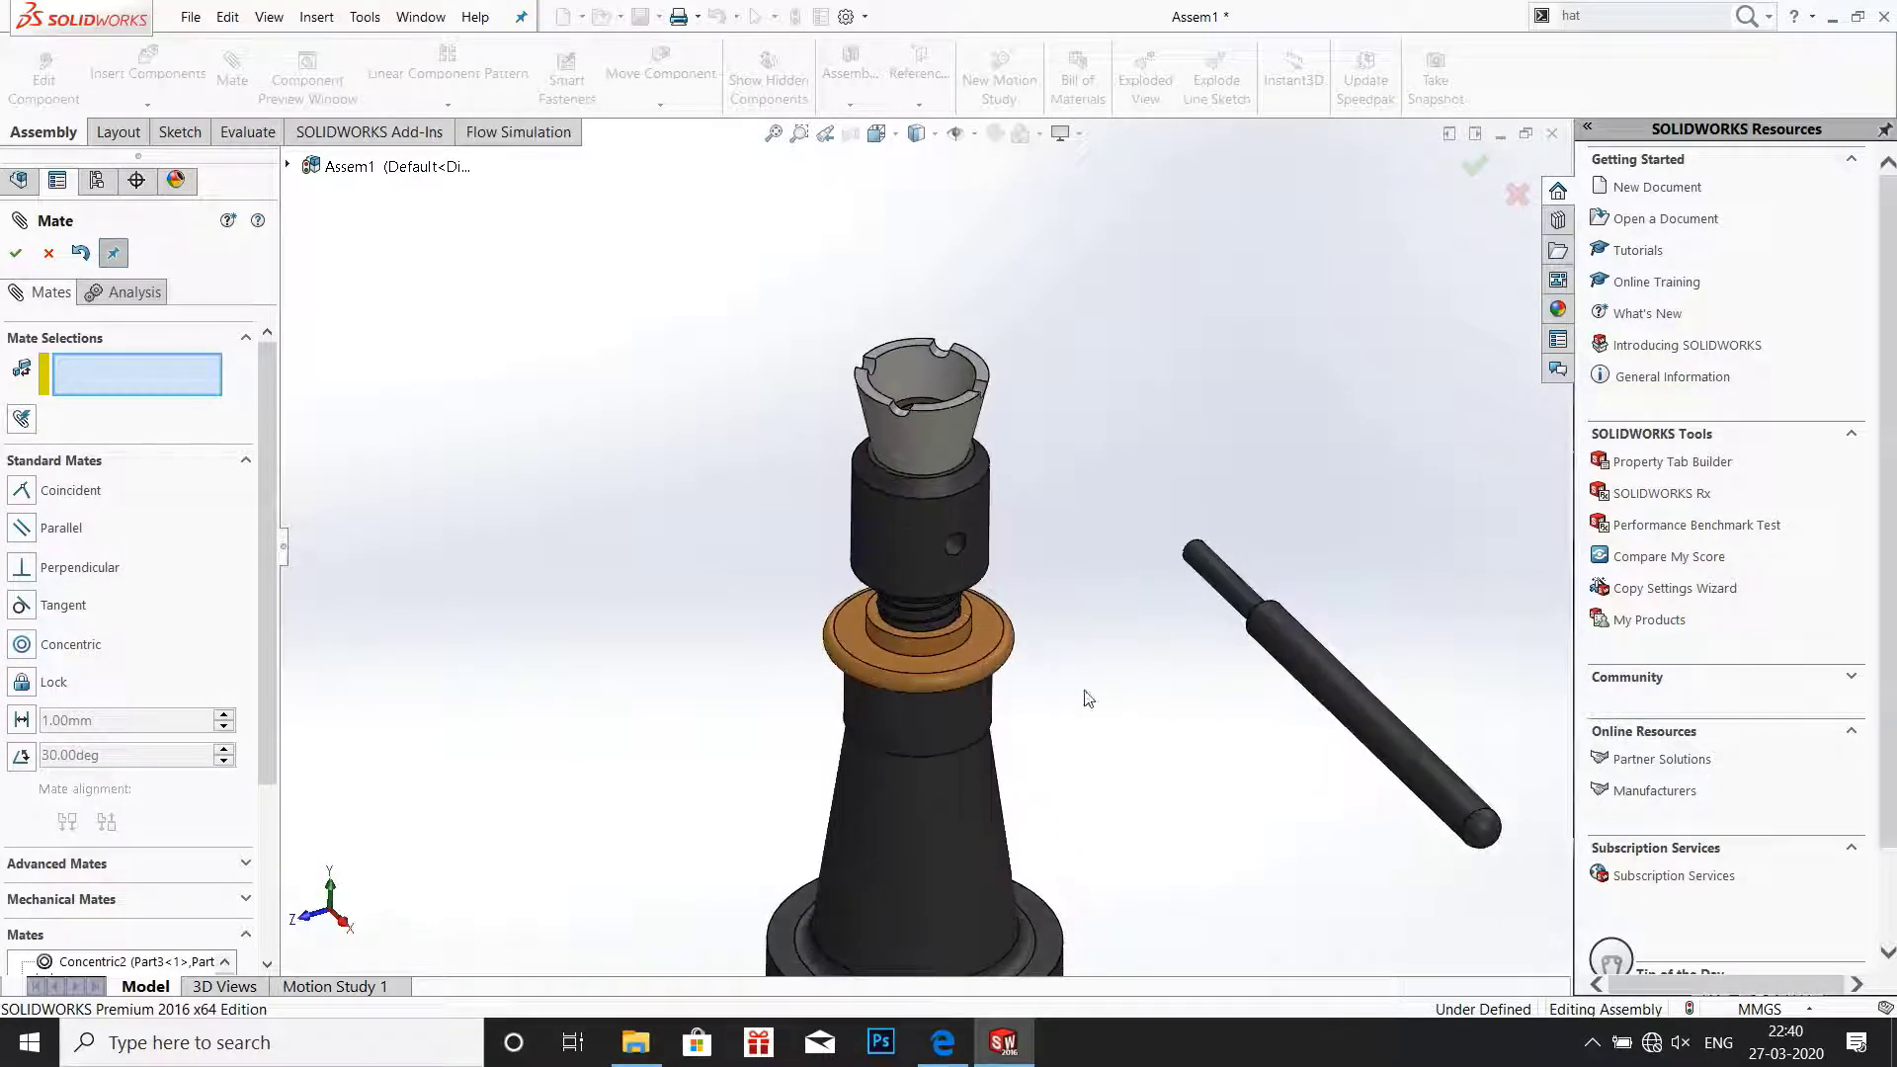
left_click(1230, 575)
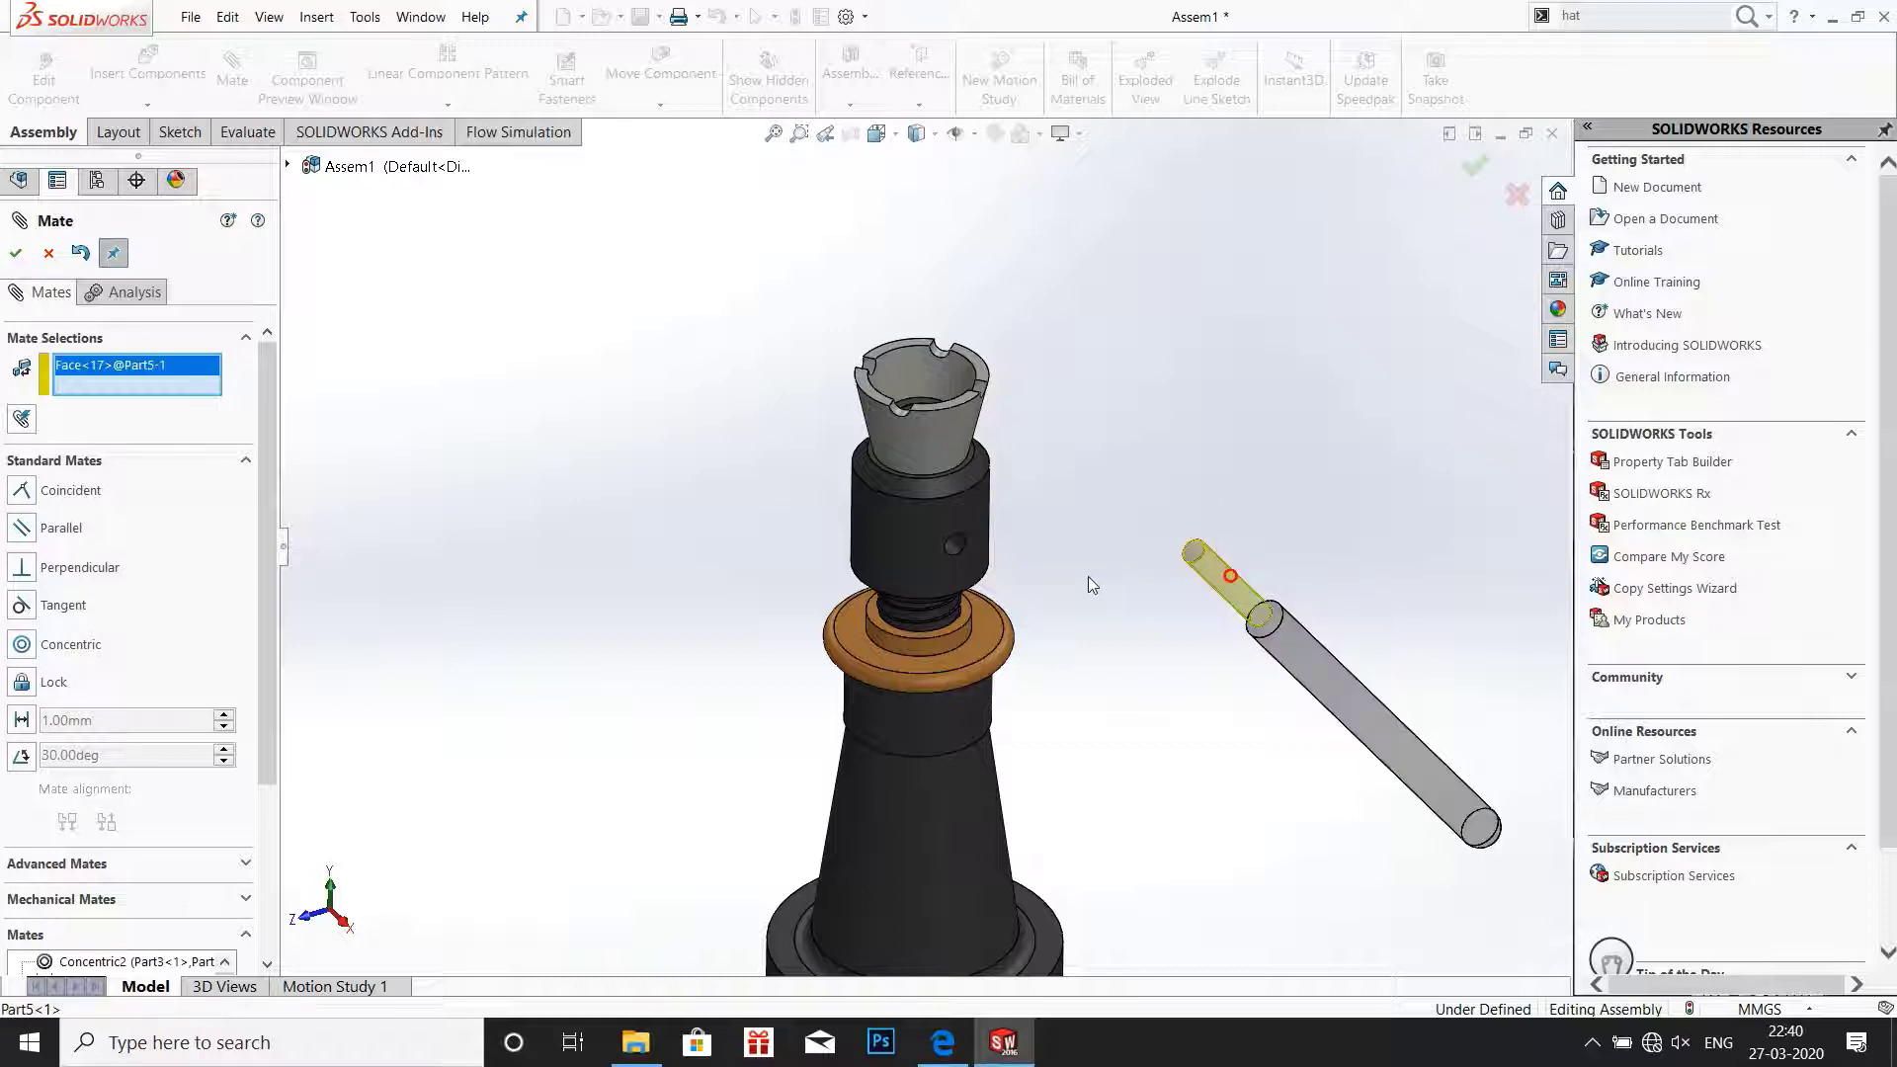
left_click(956, 545)
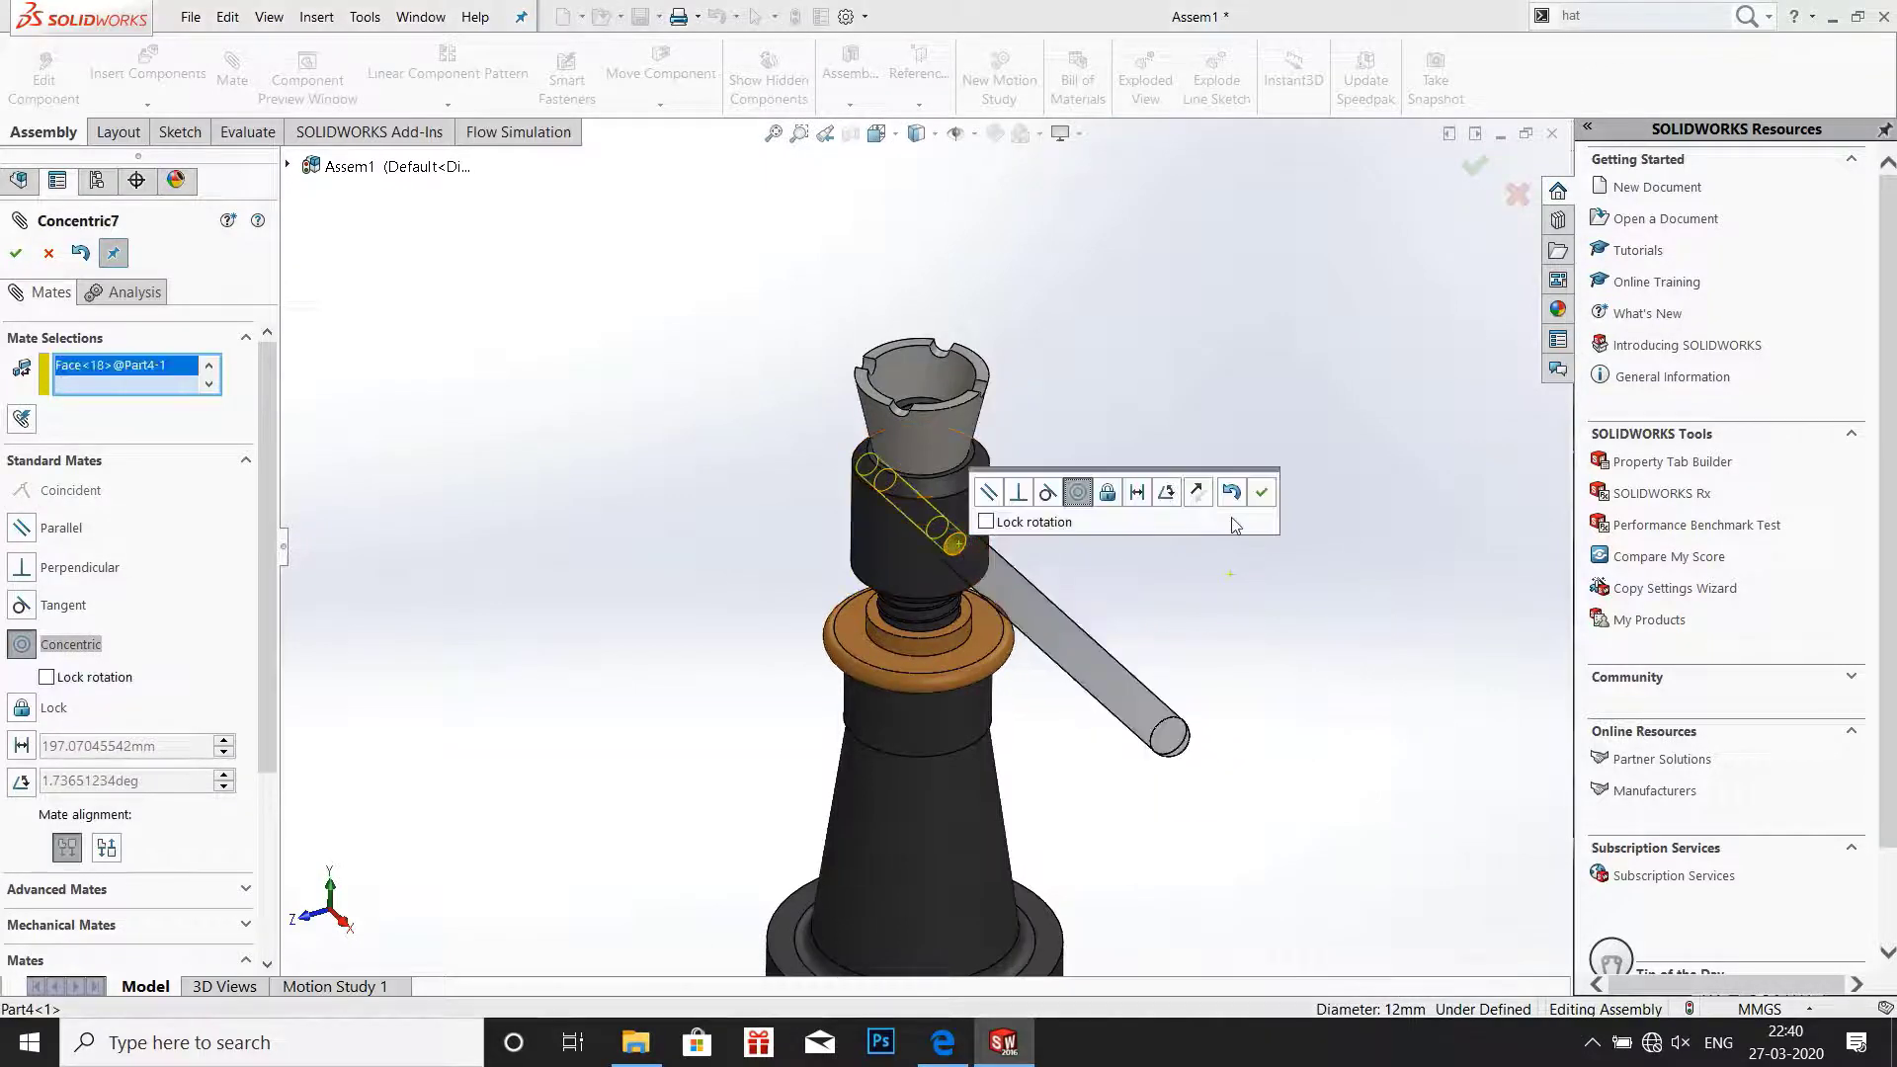
left_click(1263, 494)
middle_click_drag(1258, 489, 1012, 683)
left_click_drag(981, 682, 1040, 693)
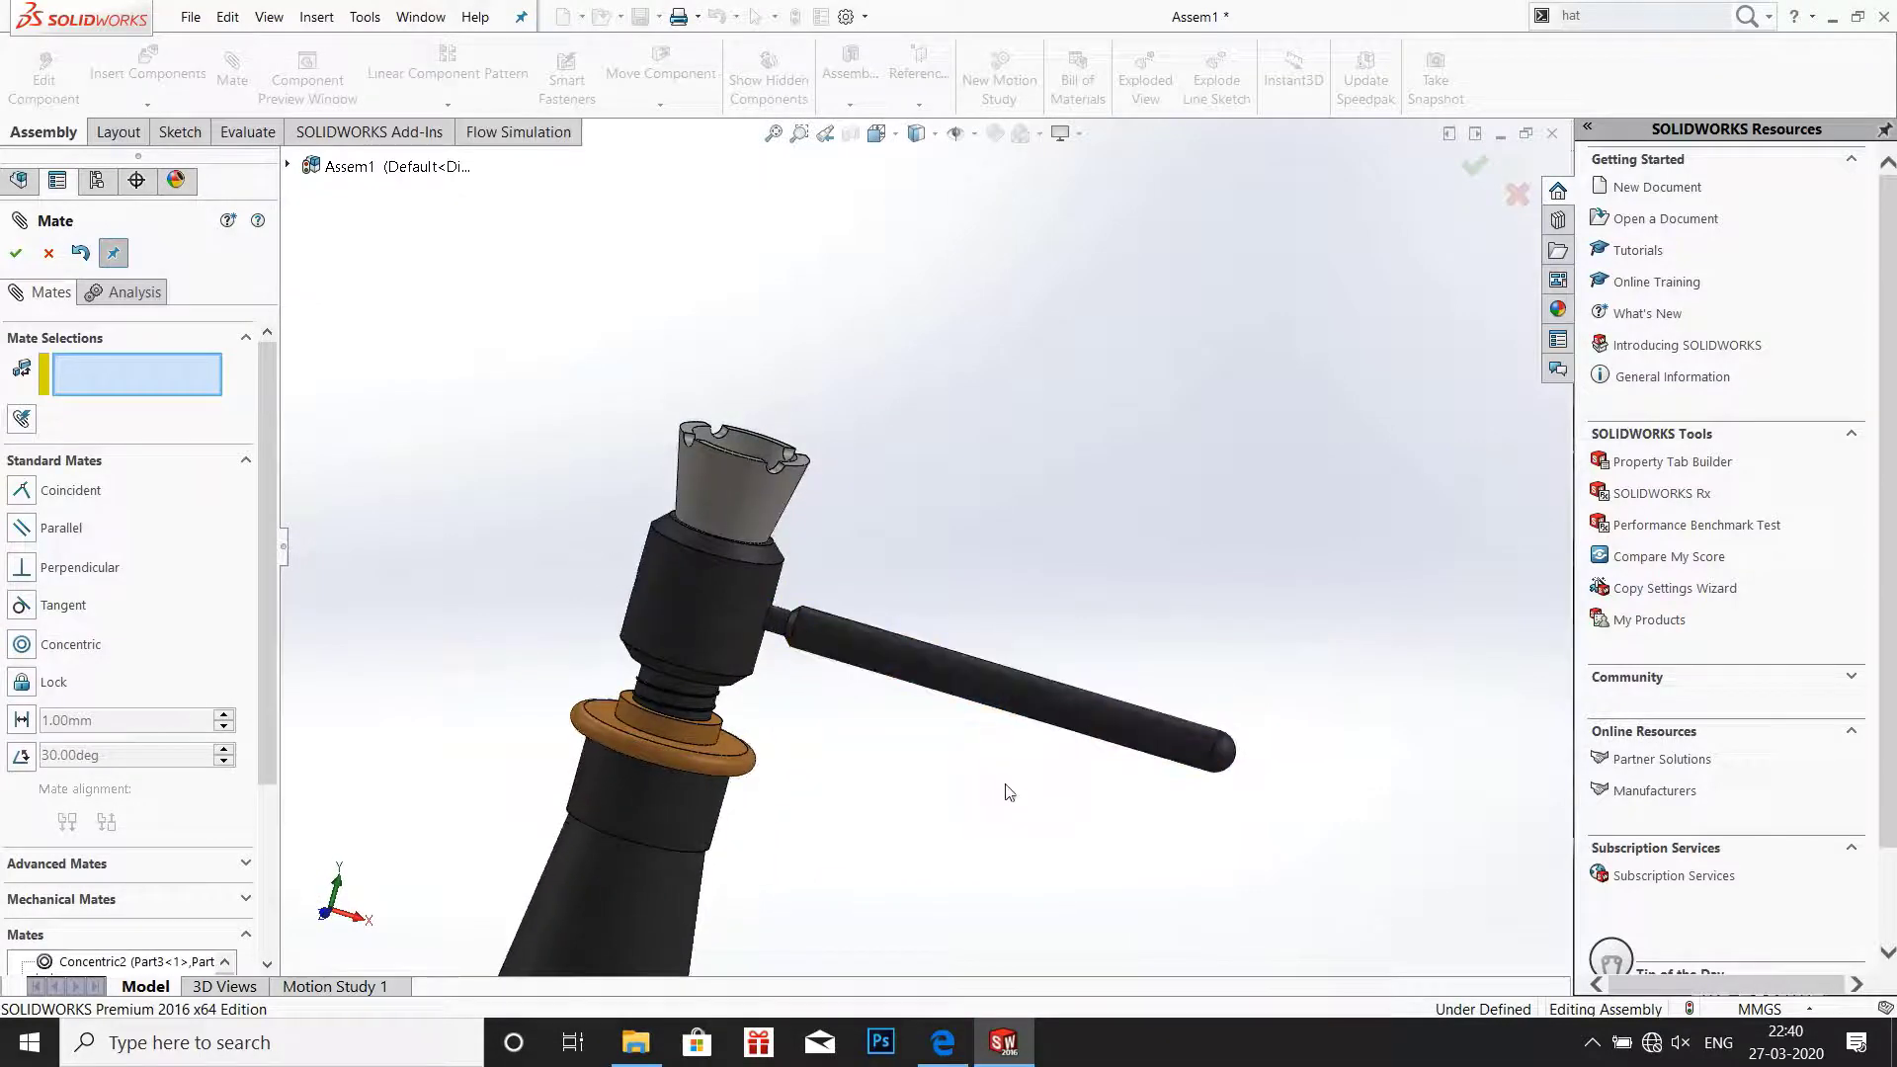
Slide the handle out along the main screw's cross hole and back in, swing it around the jack, and finish mating.
scroll(1003, 787, "down", 4)
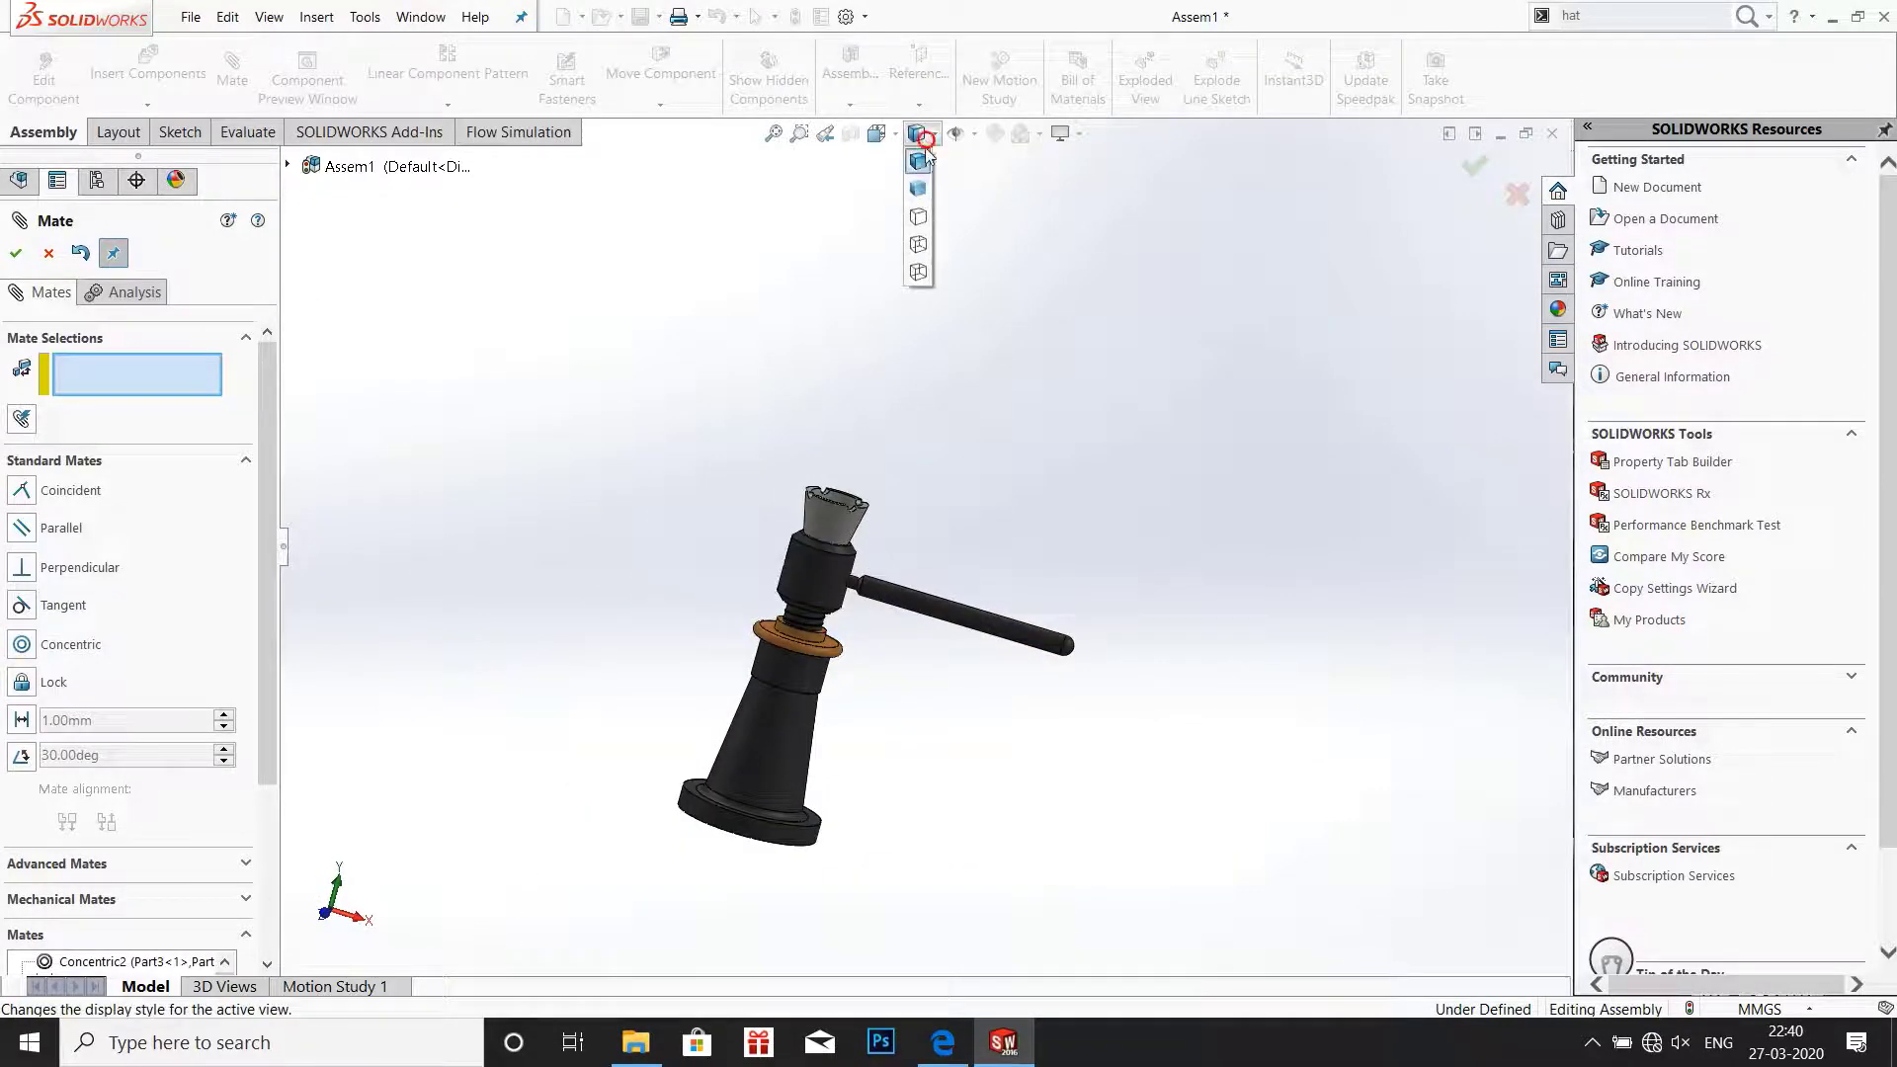
left_click(879, 132)
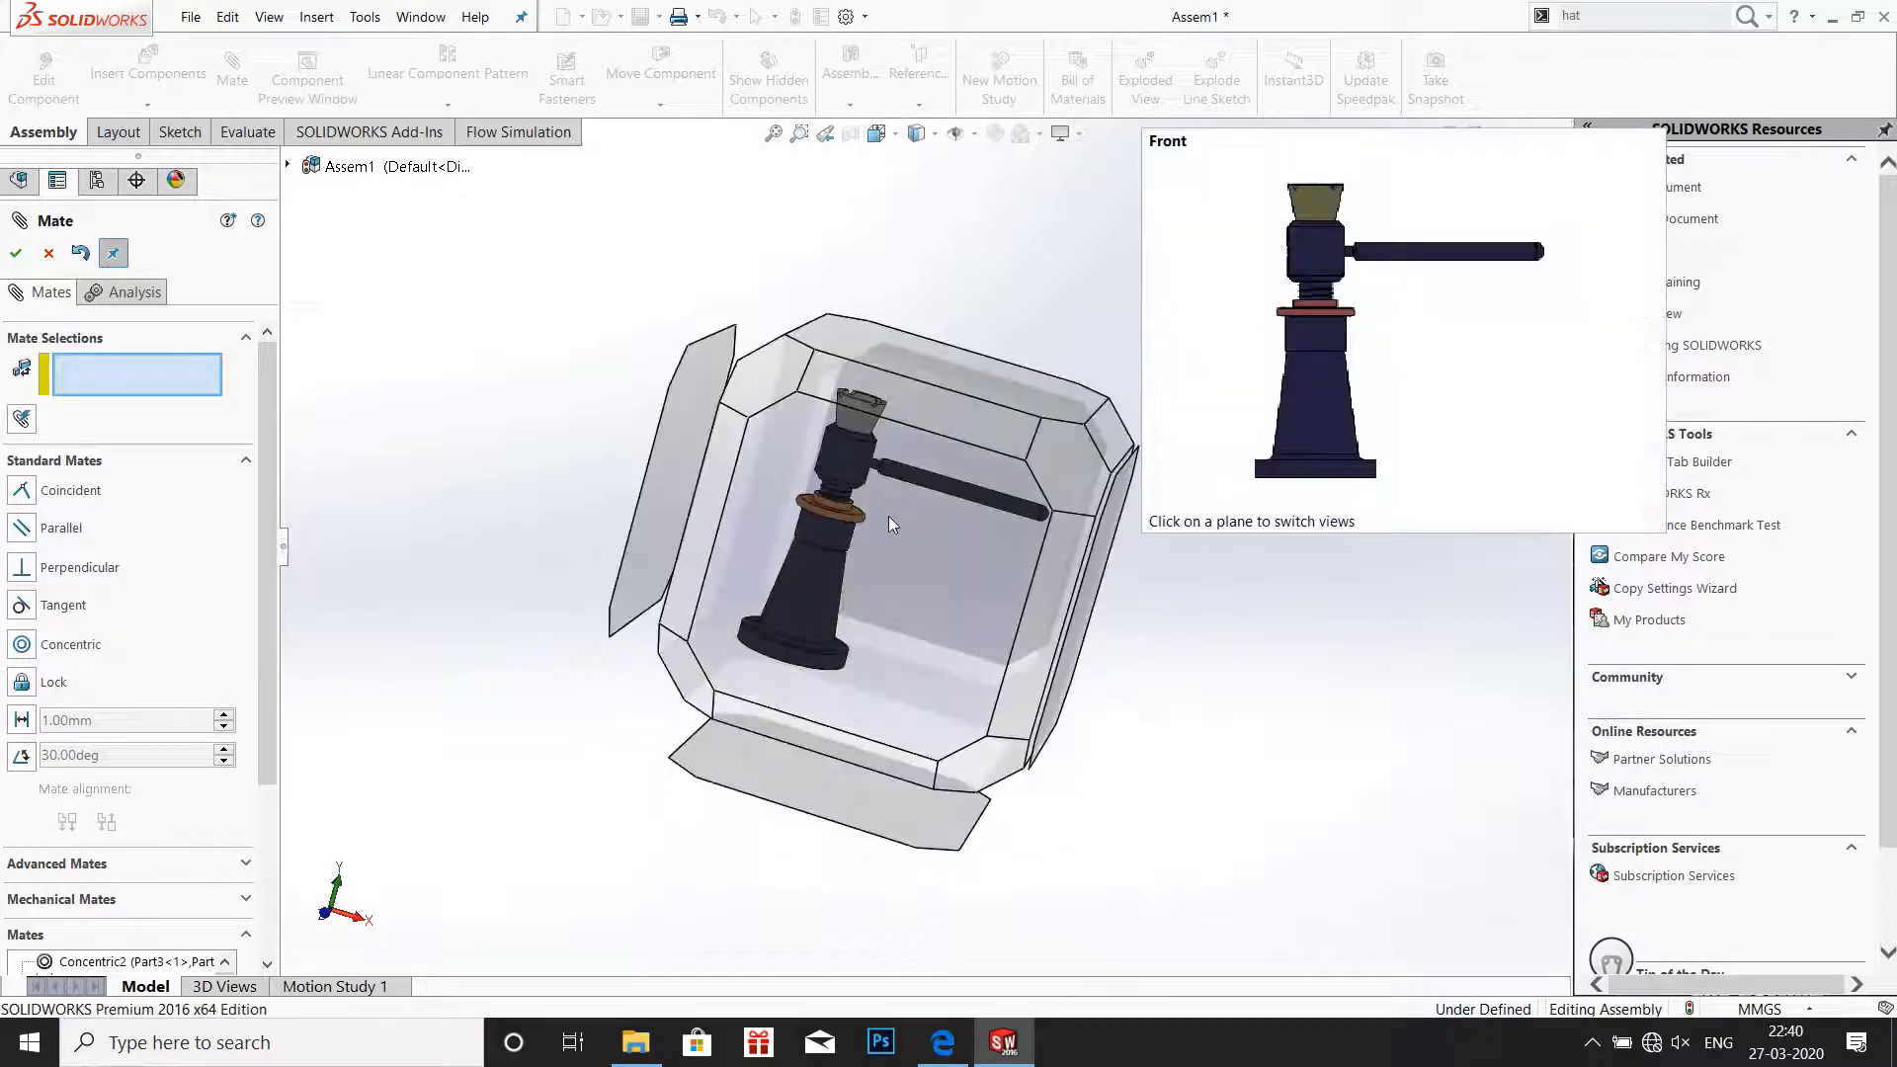
left_click(890, 518)
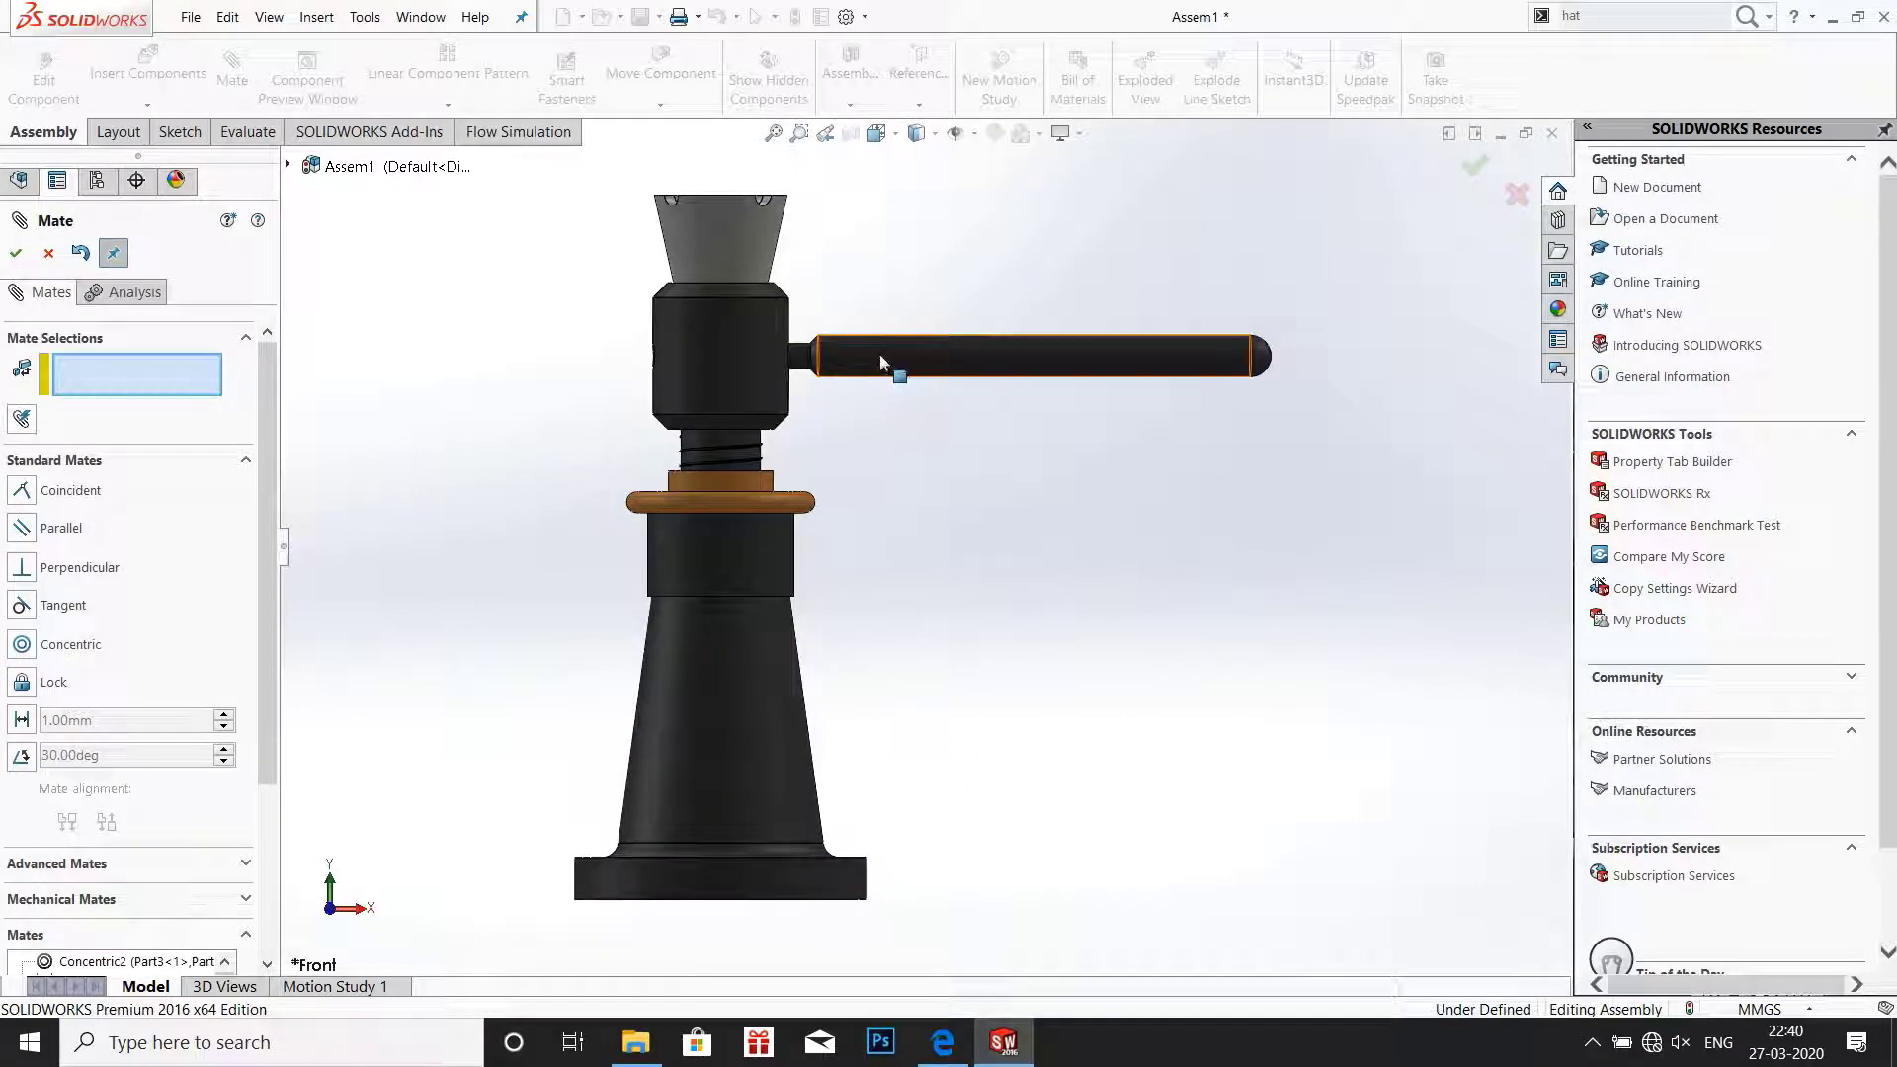
mouse_move(1048, 367)
left_mouse_down()
mouse_move(975, 381)
mouse_move(1117, 334)
mouse_move(1117, 354)
mouse_move(1058, 356)
left_mouse_up()
key("f")
middle_click_drag(1043, 526, 937, 599)
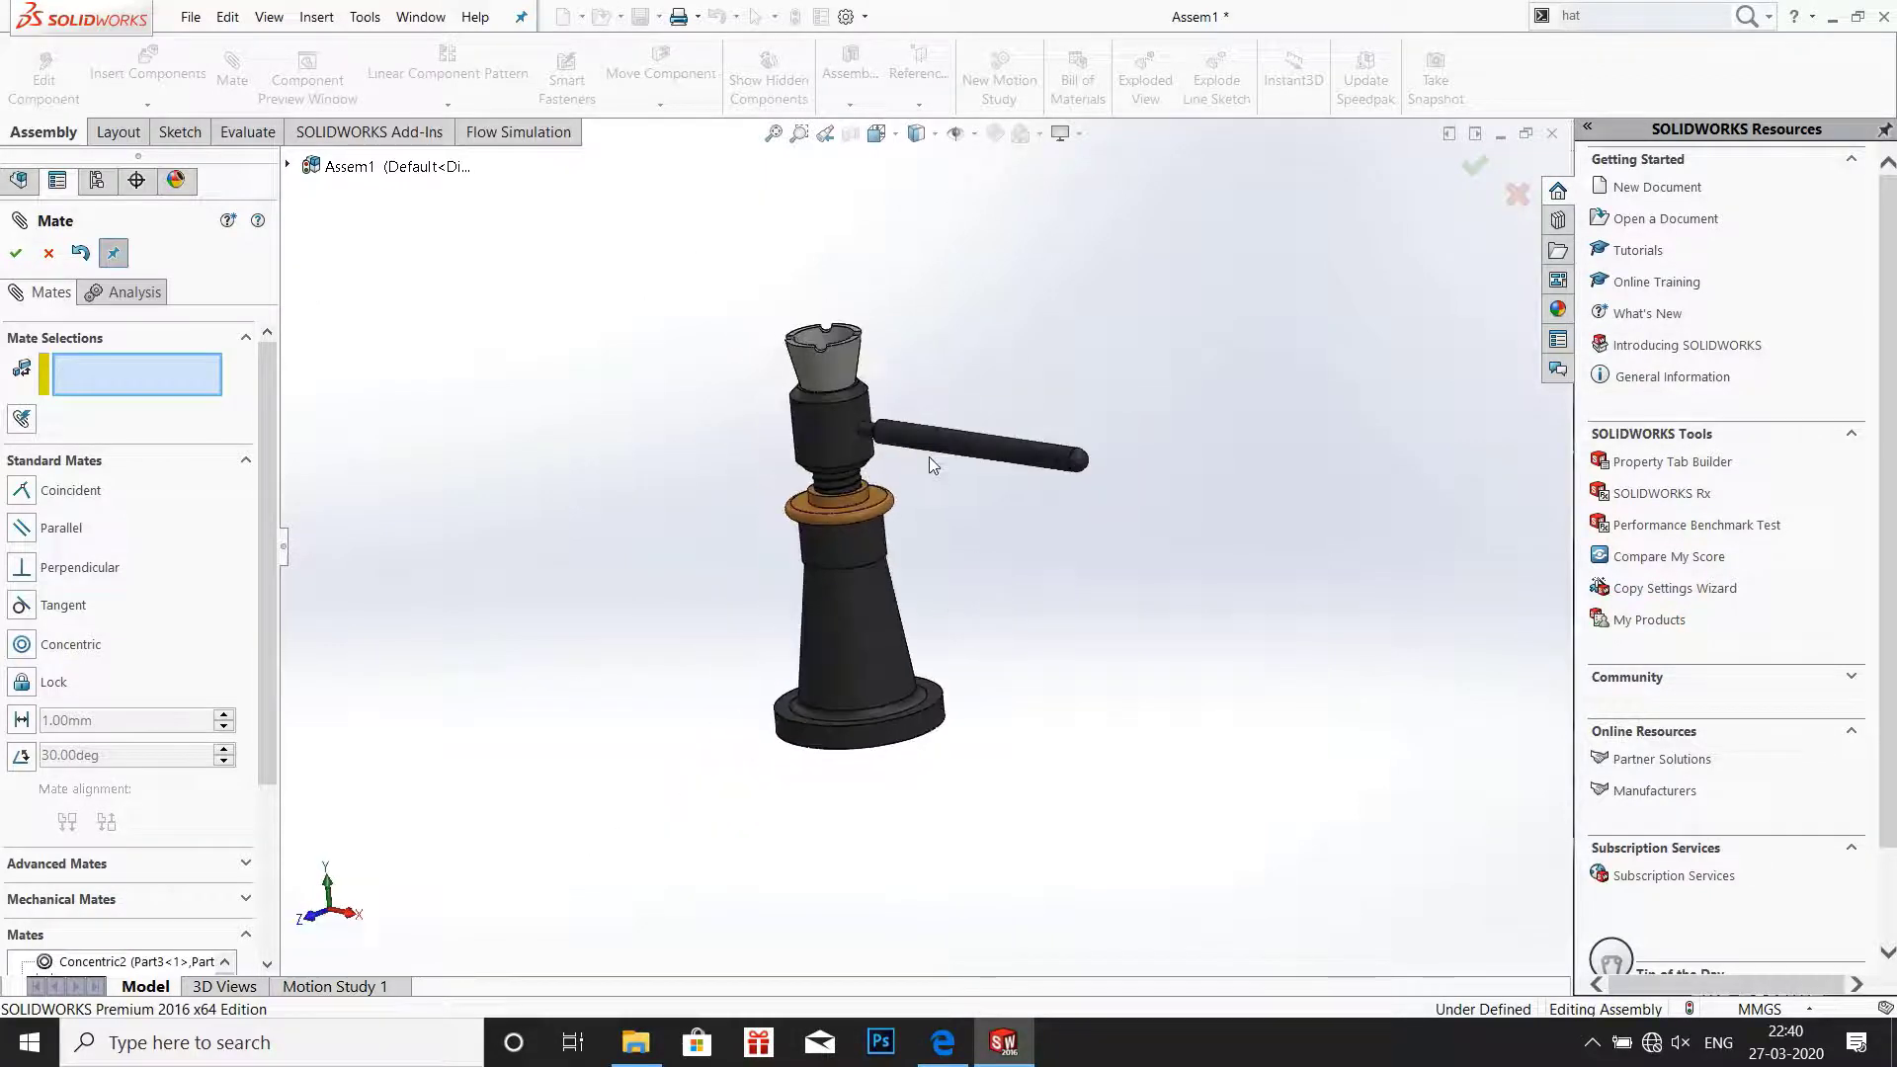
left_click_drag(926, 444, 1017, 550)
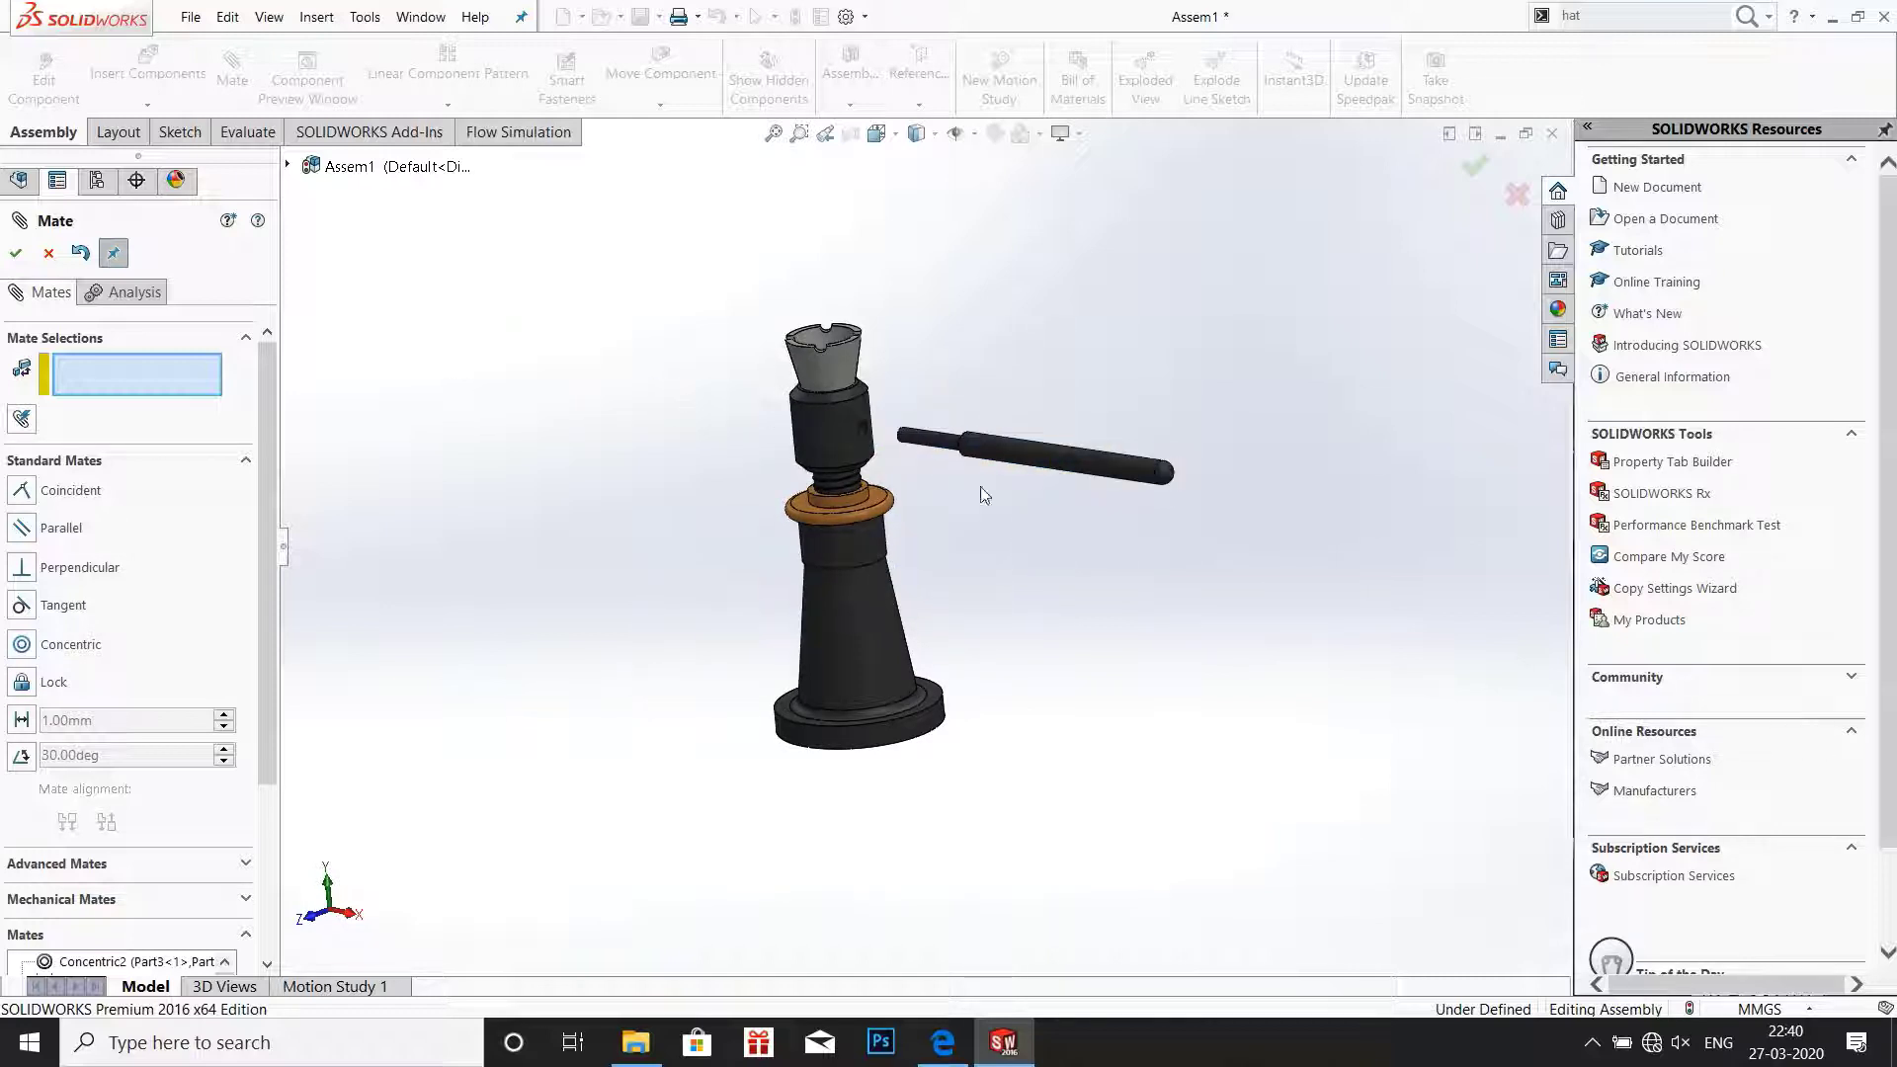
mouse_move(866, 456)
left_mouse_down()
mouse_move(826, 452)
mouse_move(877, 452)
left_mouse_up()
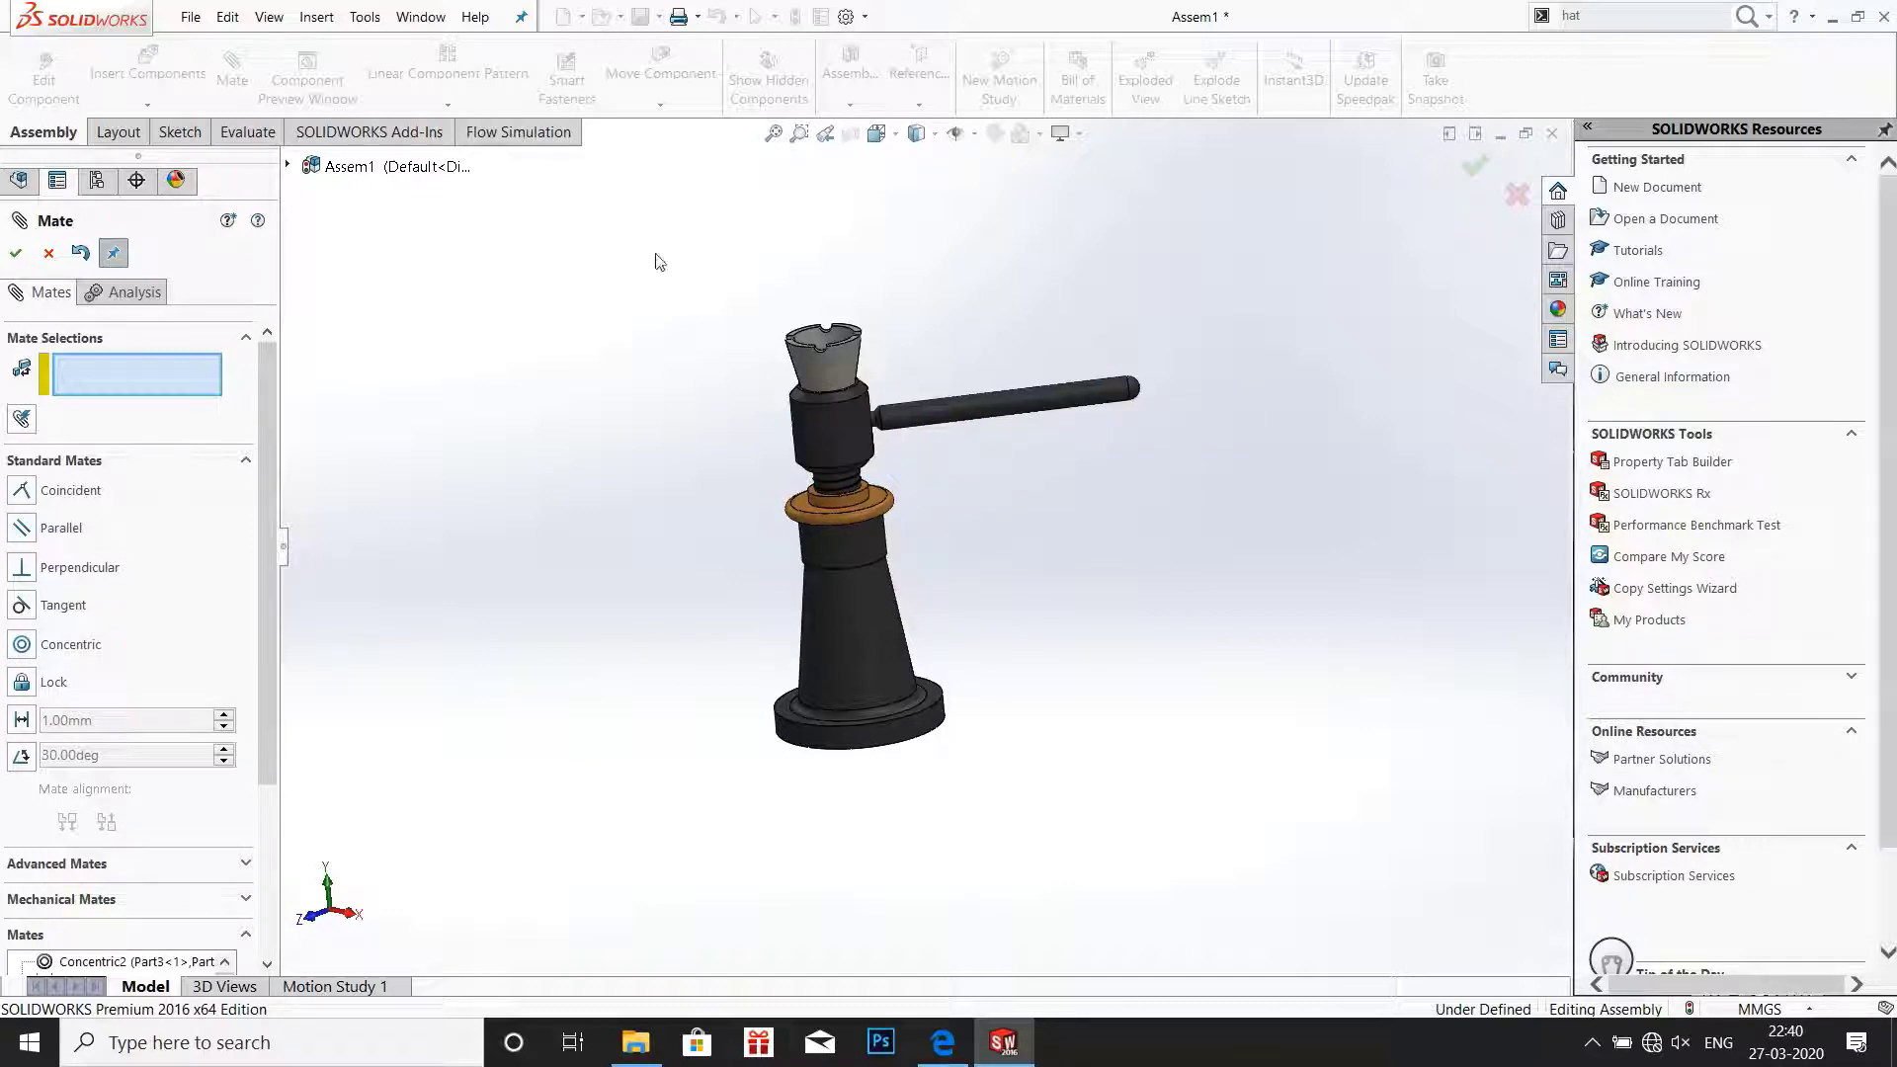
left_click(15, 253)
Draw the handle outward in the main screw's cross hole from the front view, and adjust how far its thin end is inserted.
left_click(882, 133)
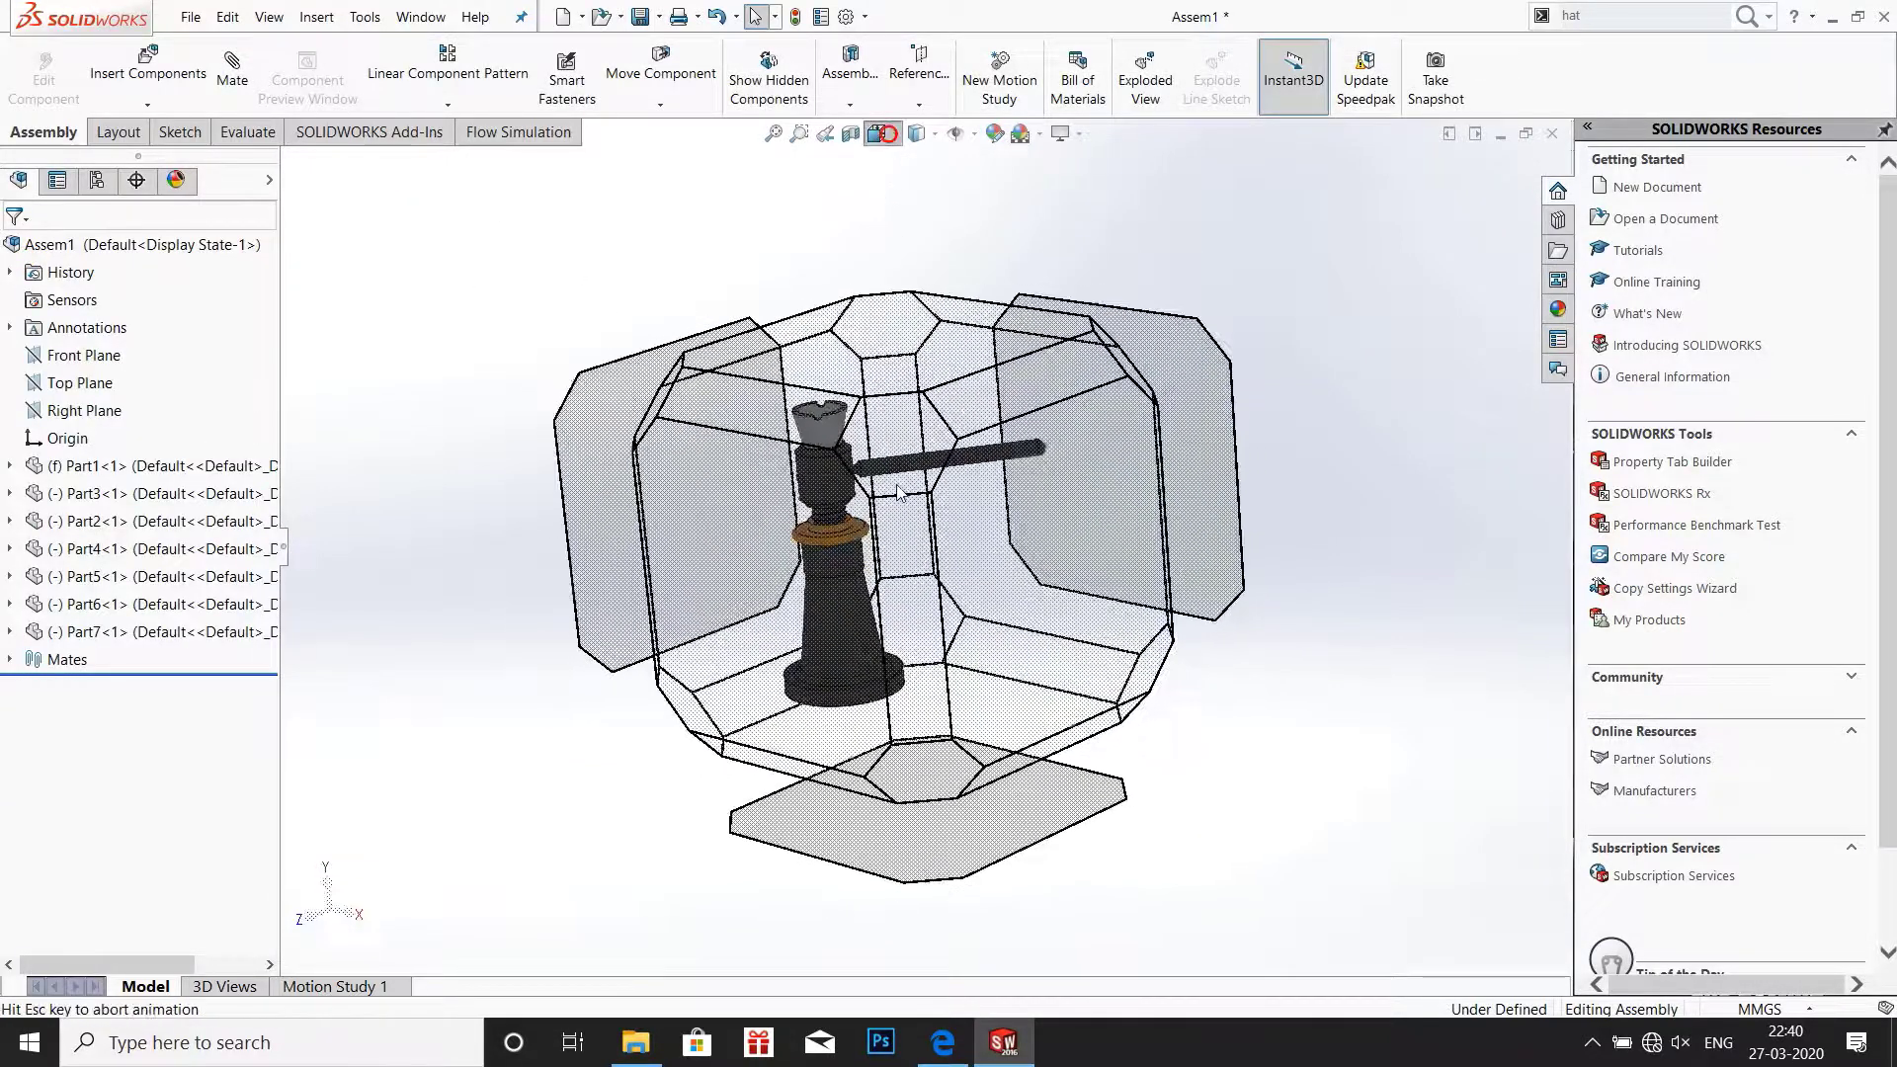
left_click(898, 492)
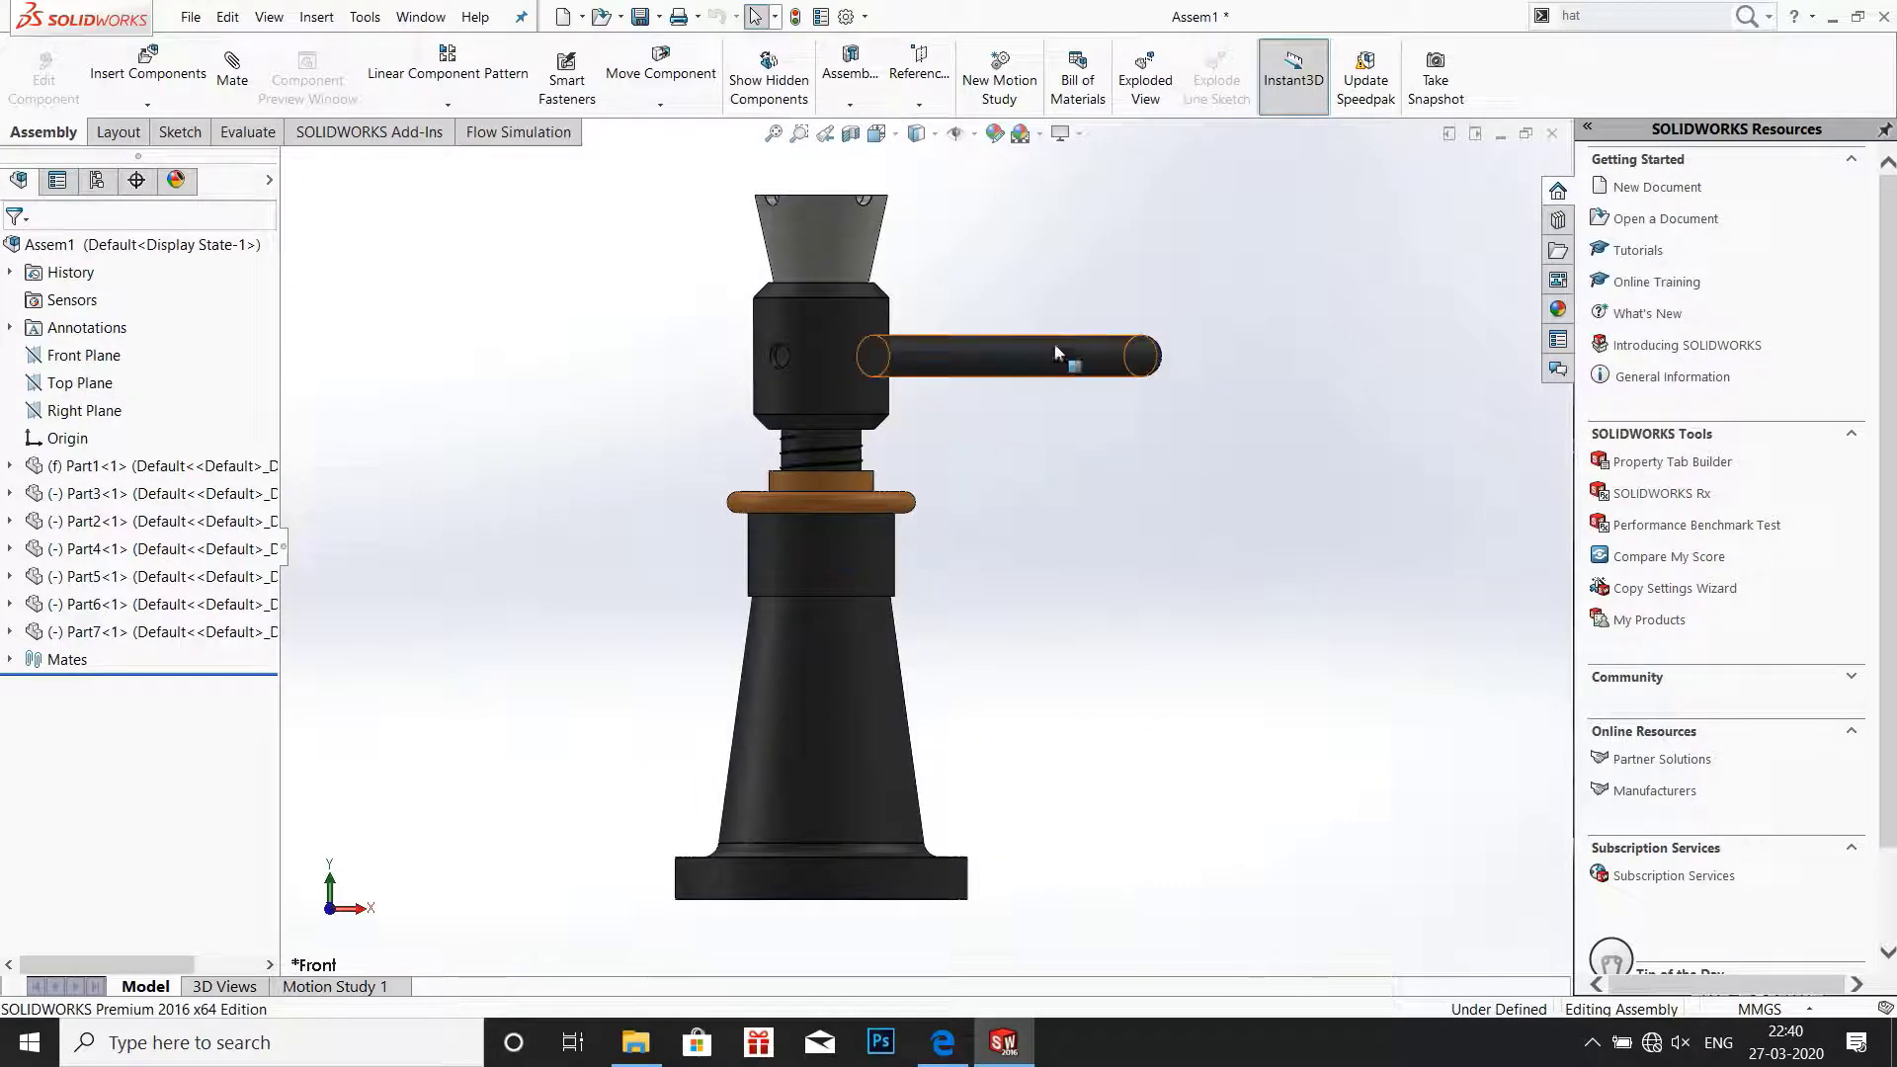
left_click_drag(1057, 353, 1144, 395)
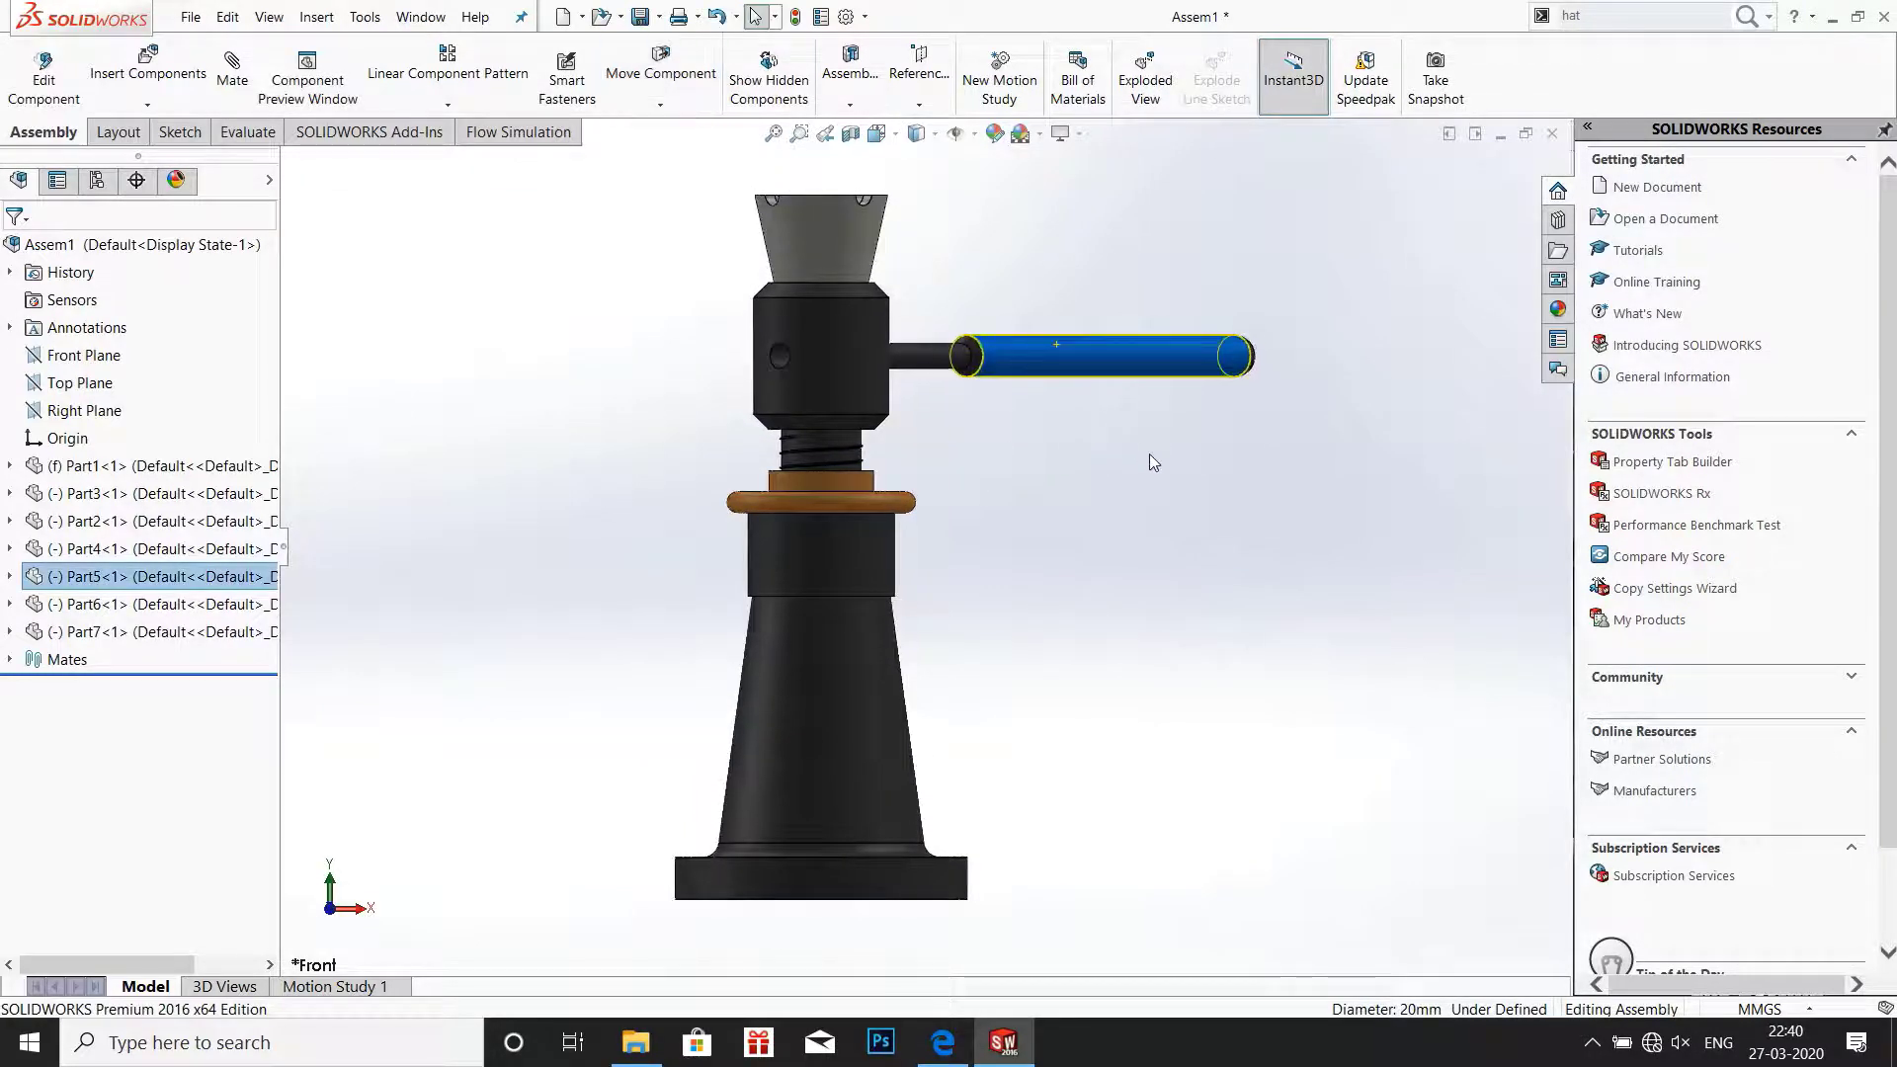
middle_click_drag(1183, 437, 1210, 371)
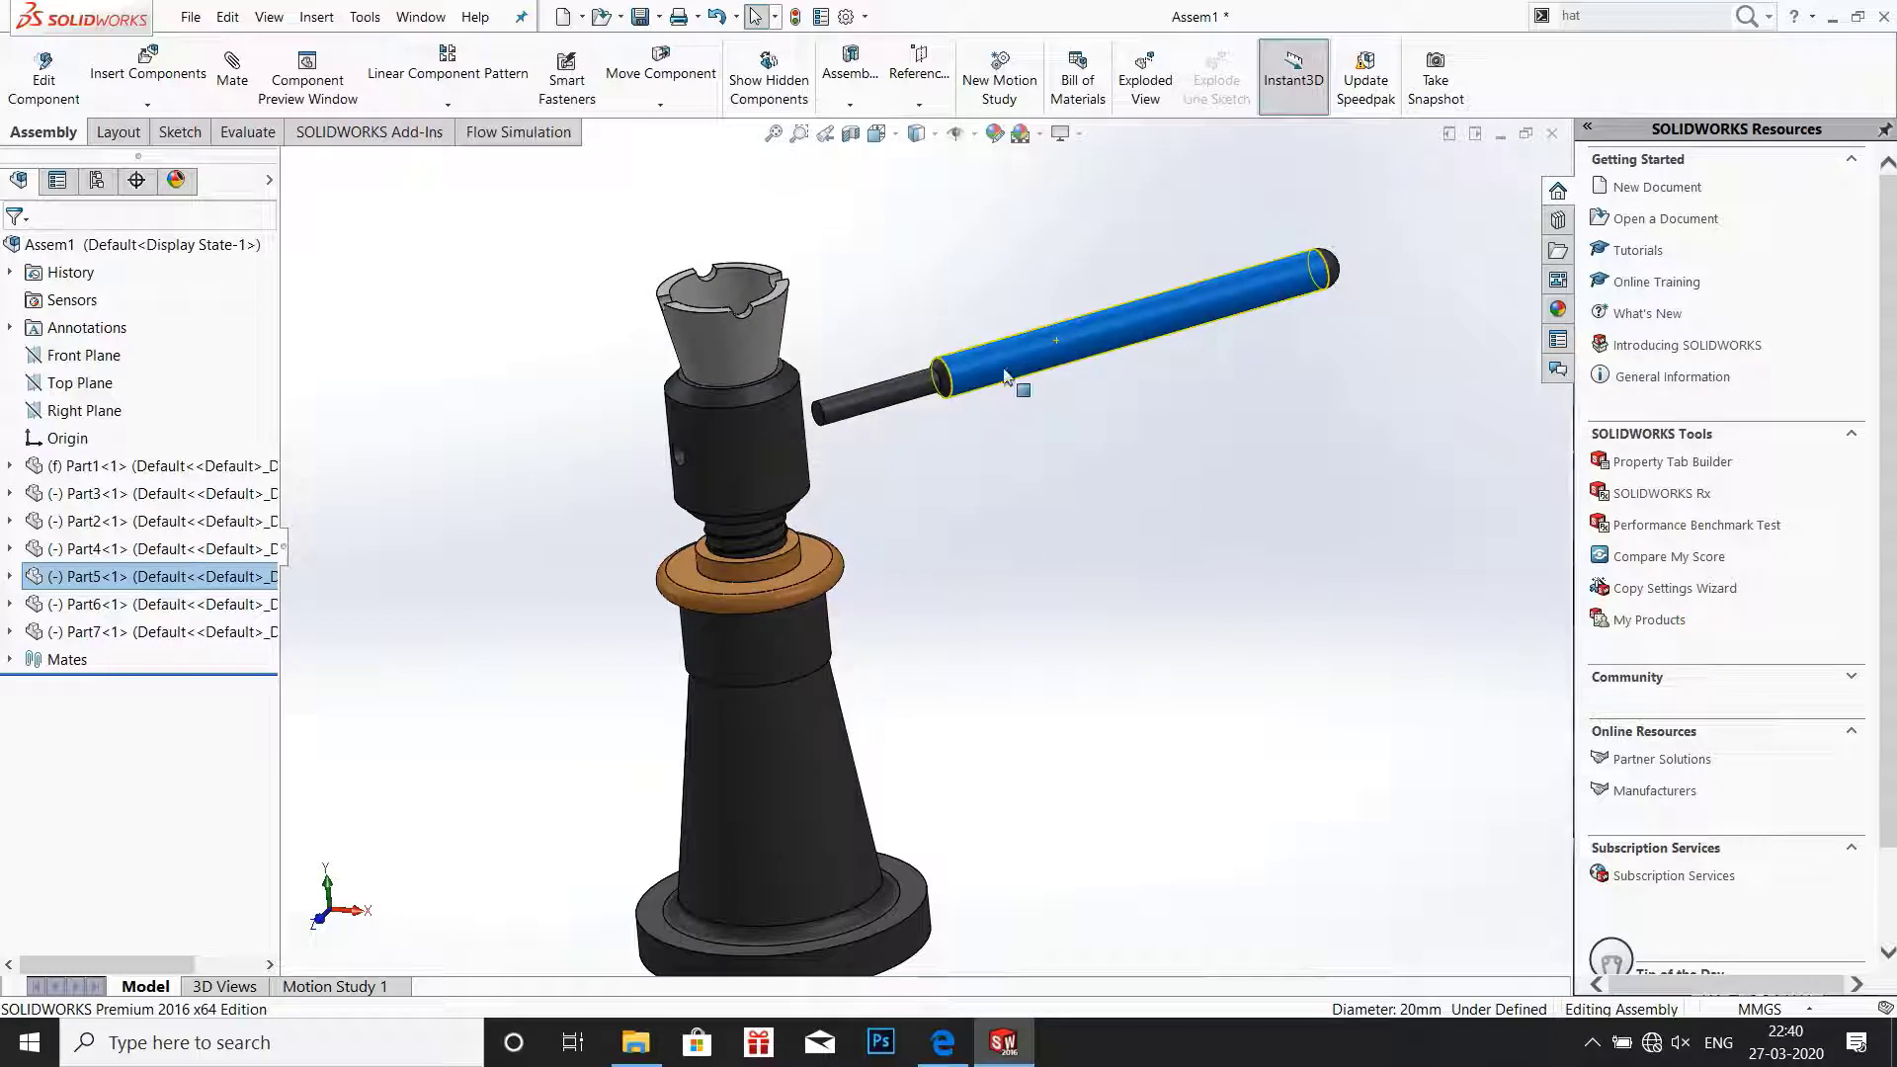
left_click_drag(1173, 310, 1239, 716)
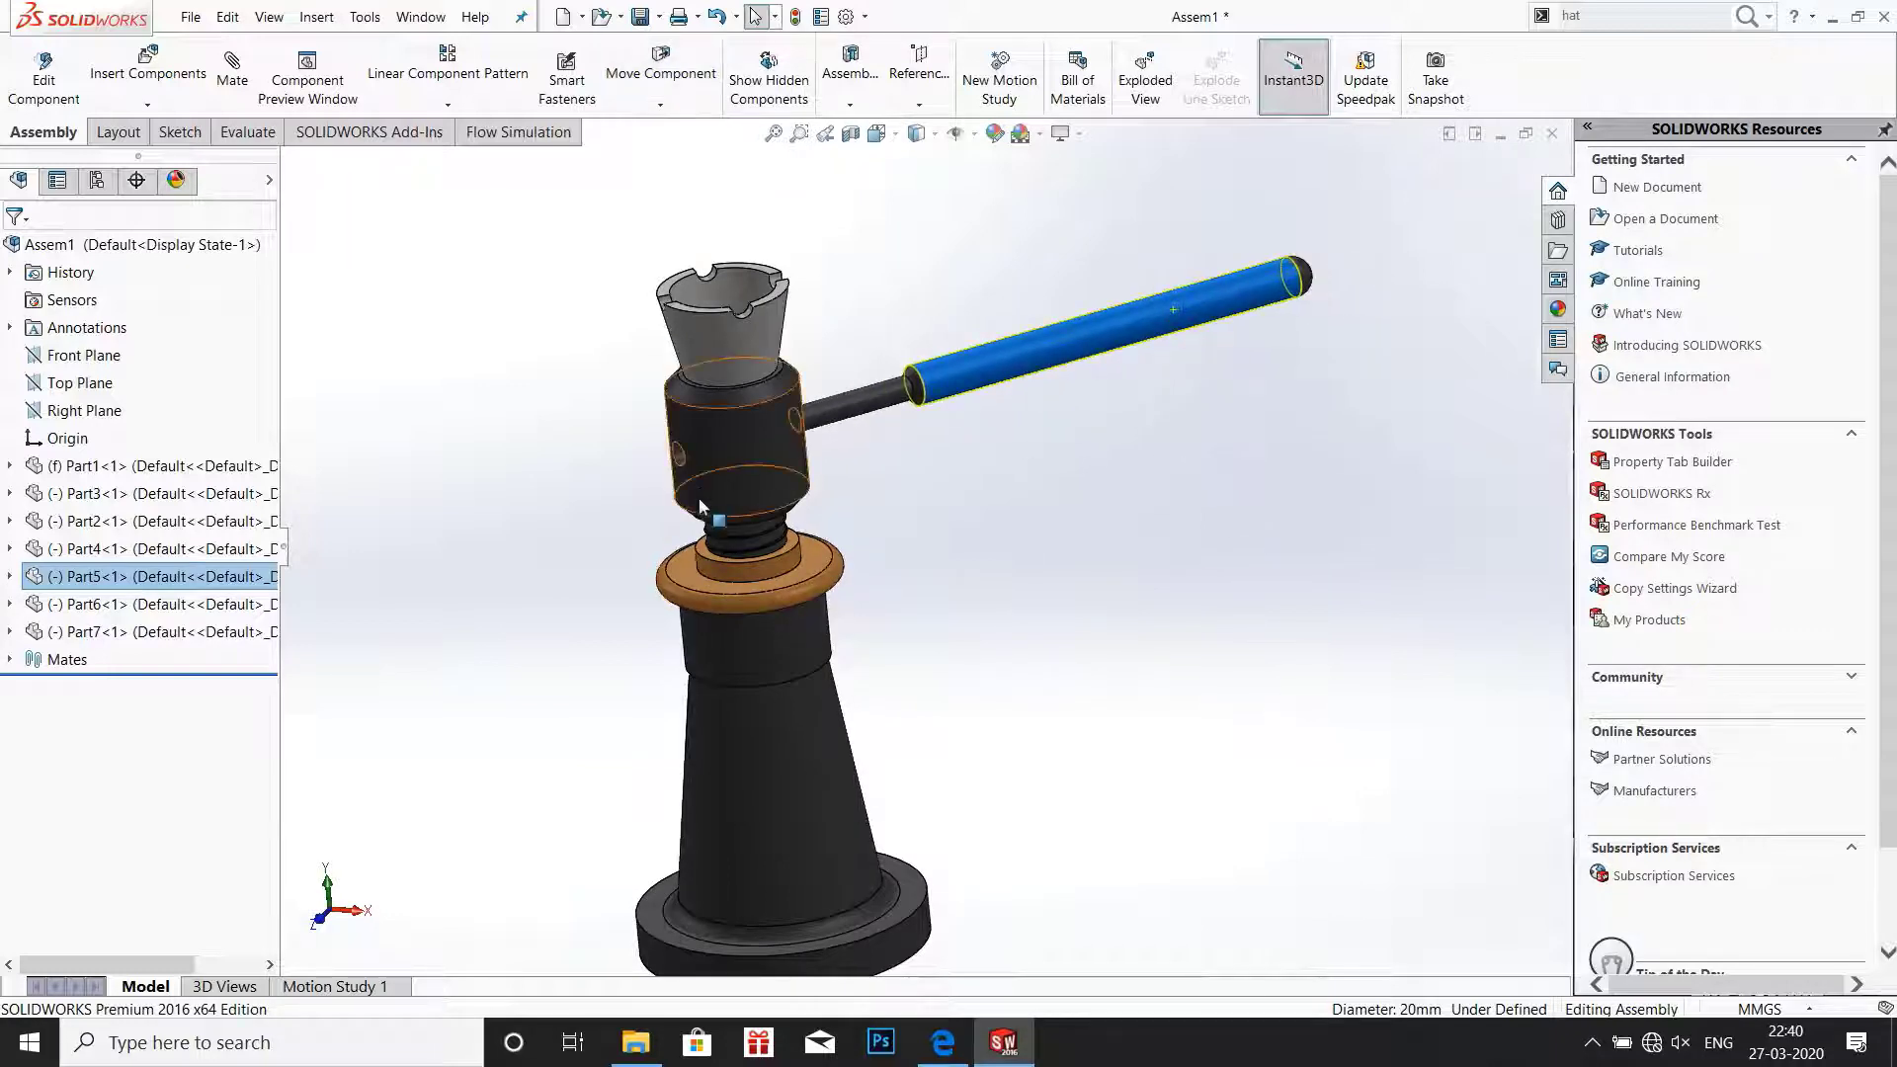
Rotate the main screw's head until the handle extends straight out to the side in the front view.
left_click_drag(696, 486, 682, 488)
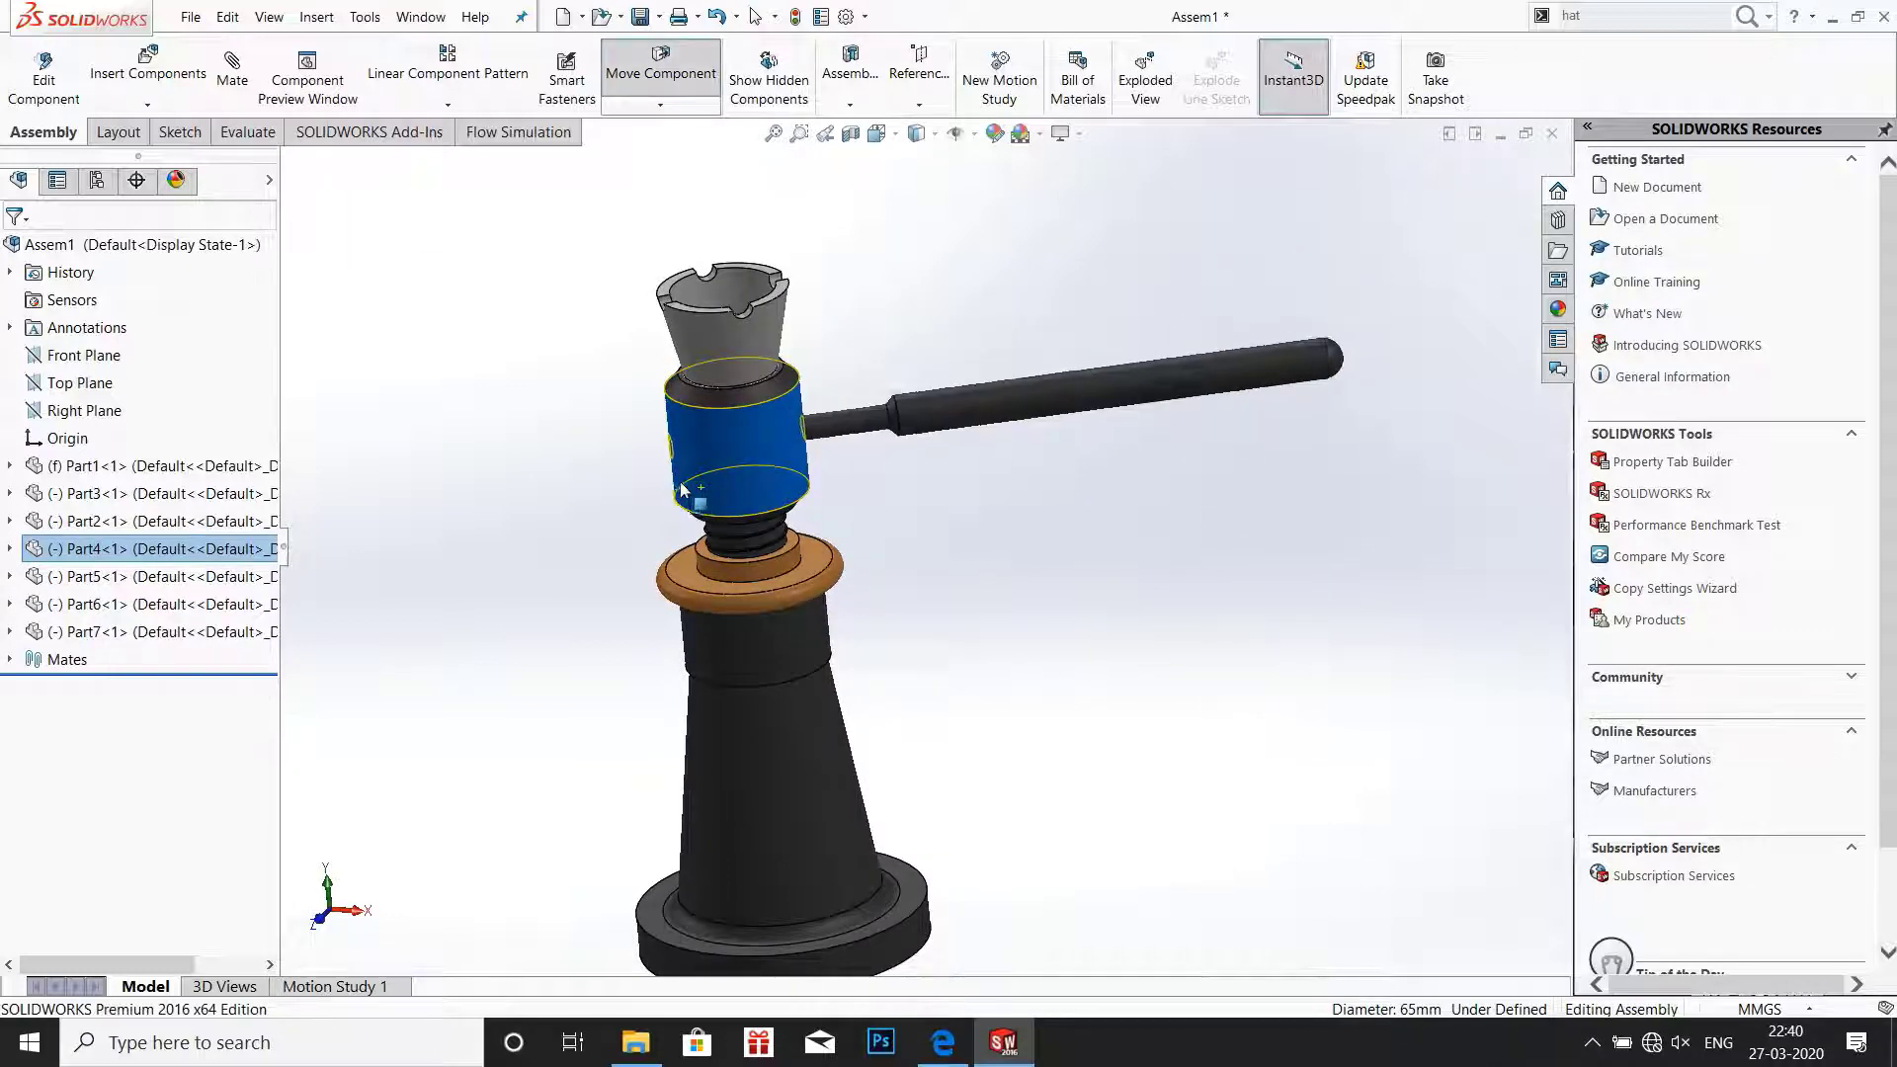
left_click(875, 135)
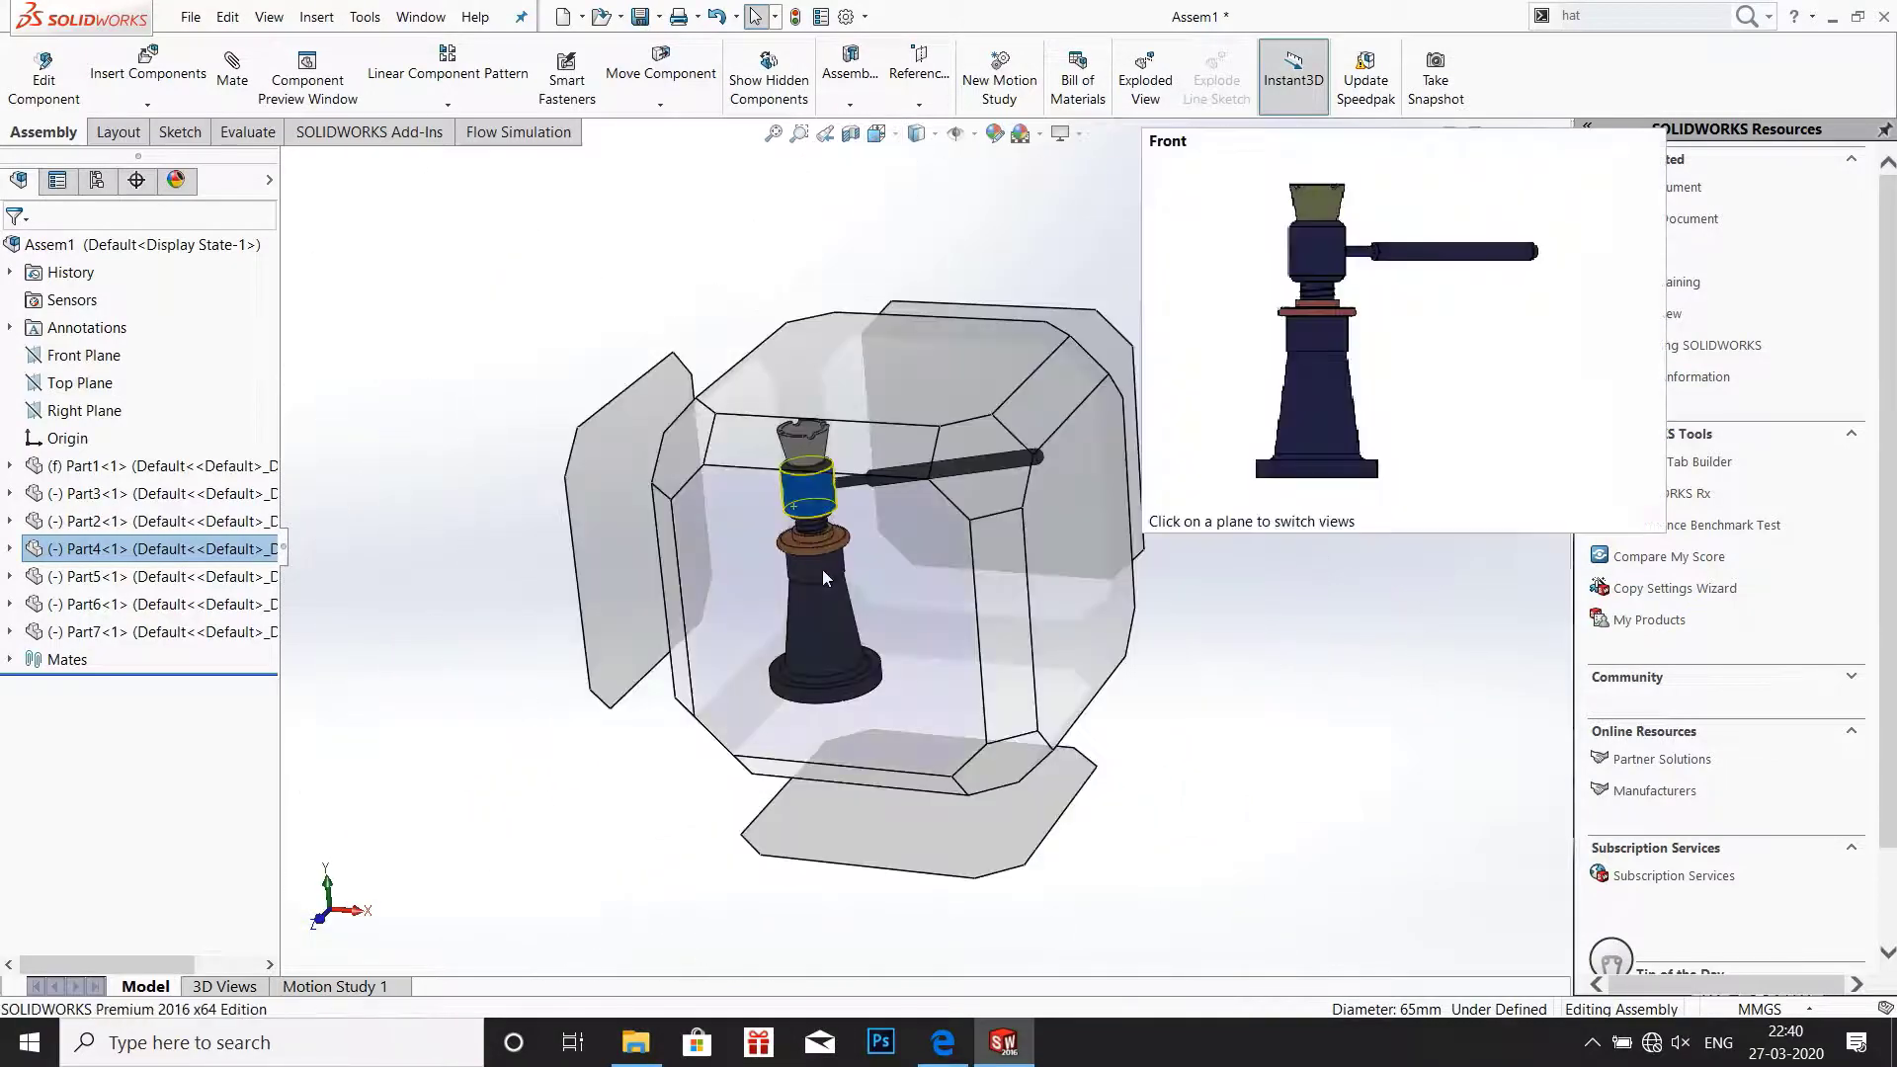
left_click(826, 577)
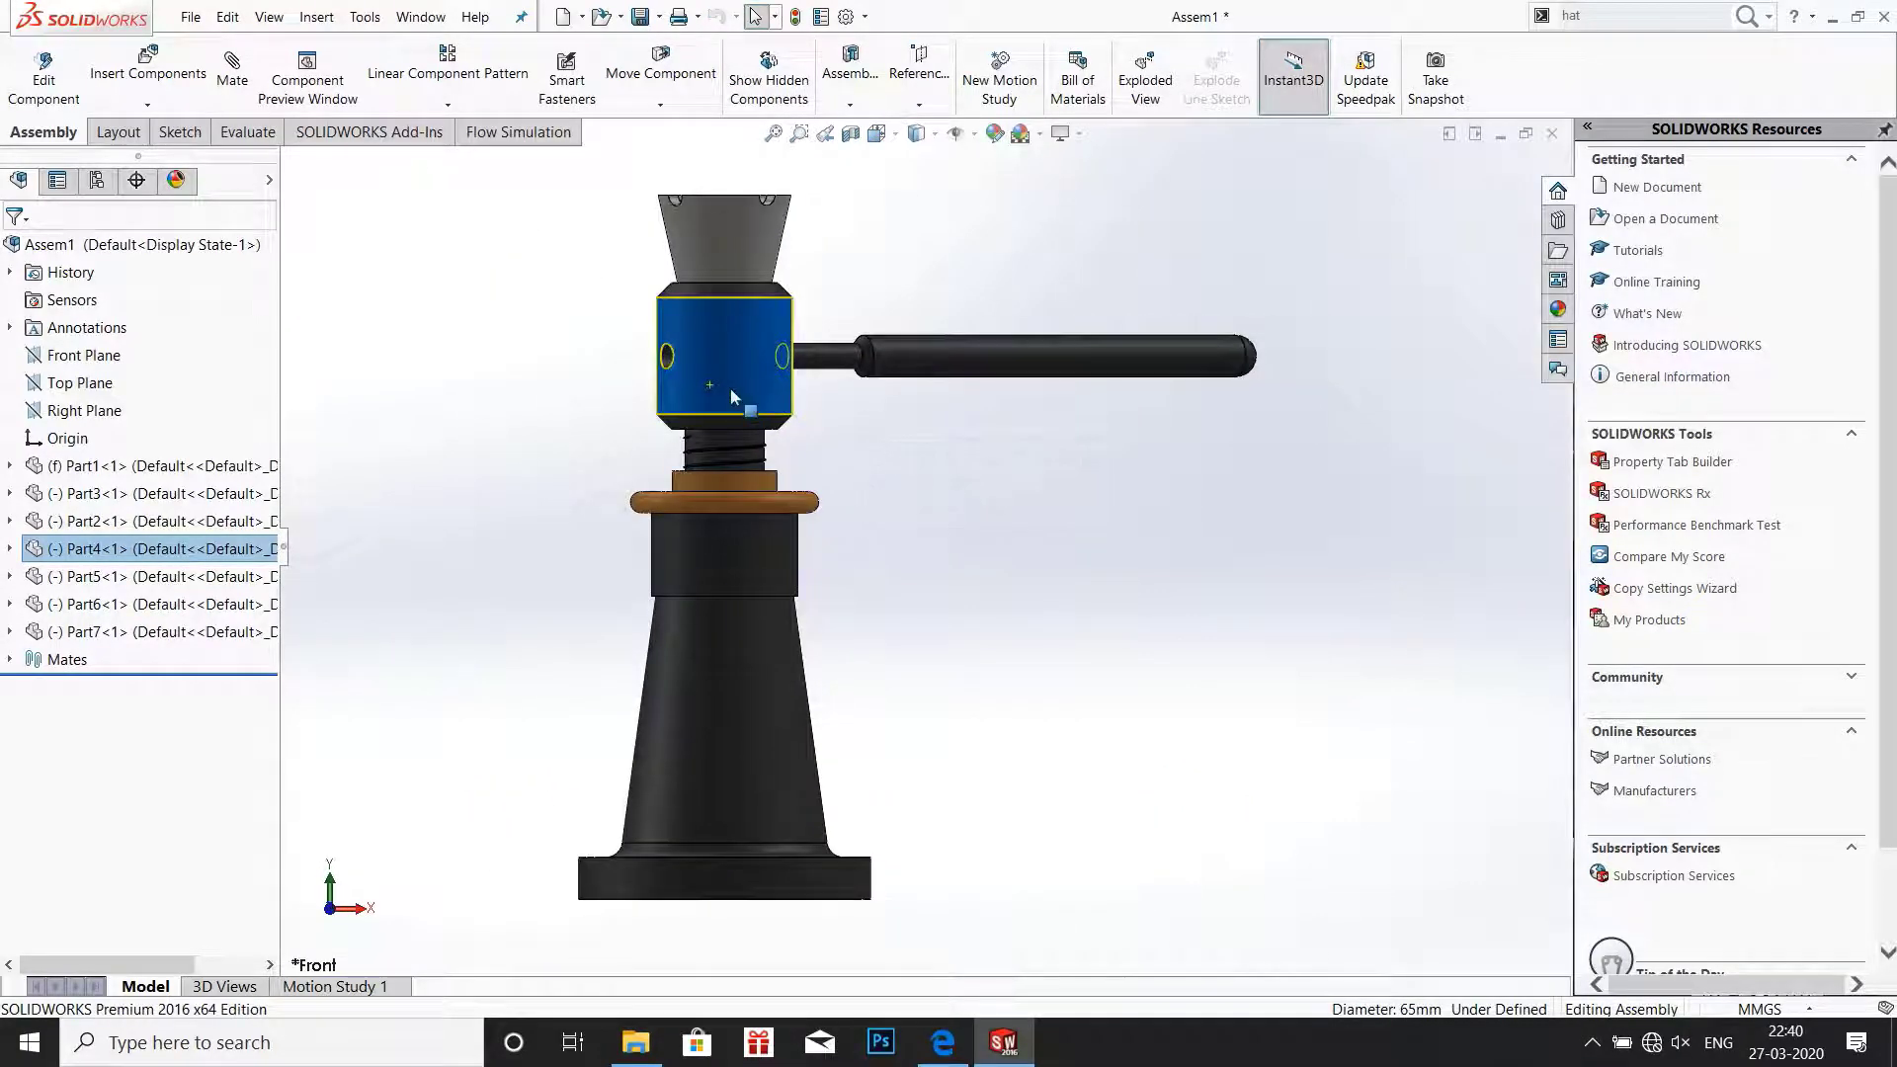
left_click_drag(732, 396, 697, 399)
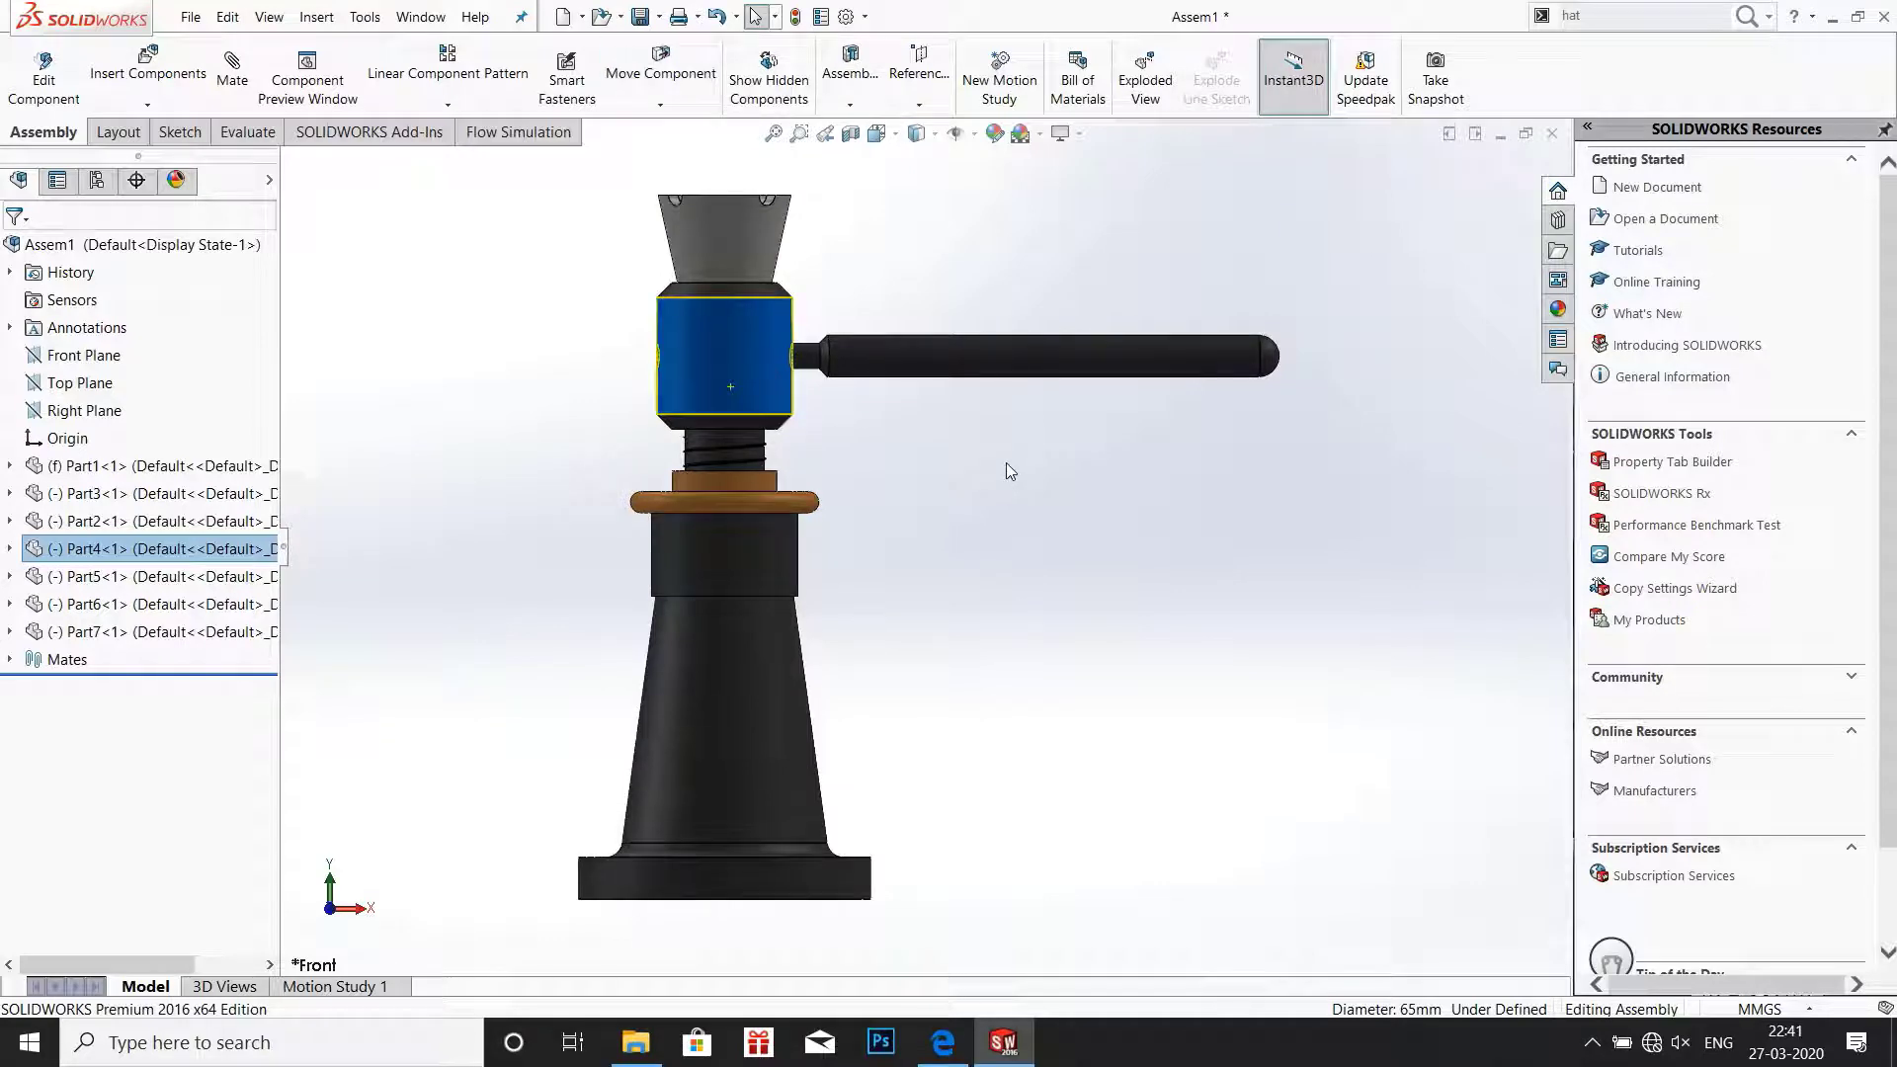
left_click(1006, 462)
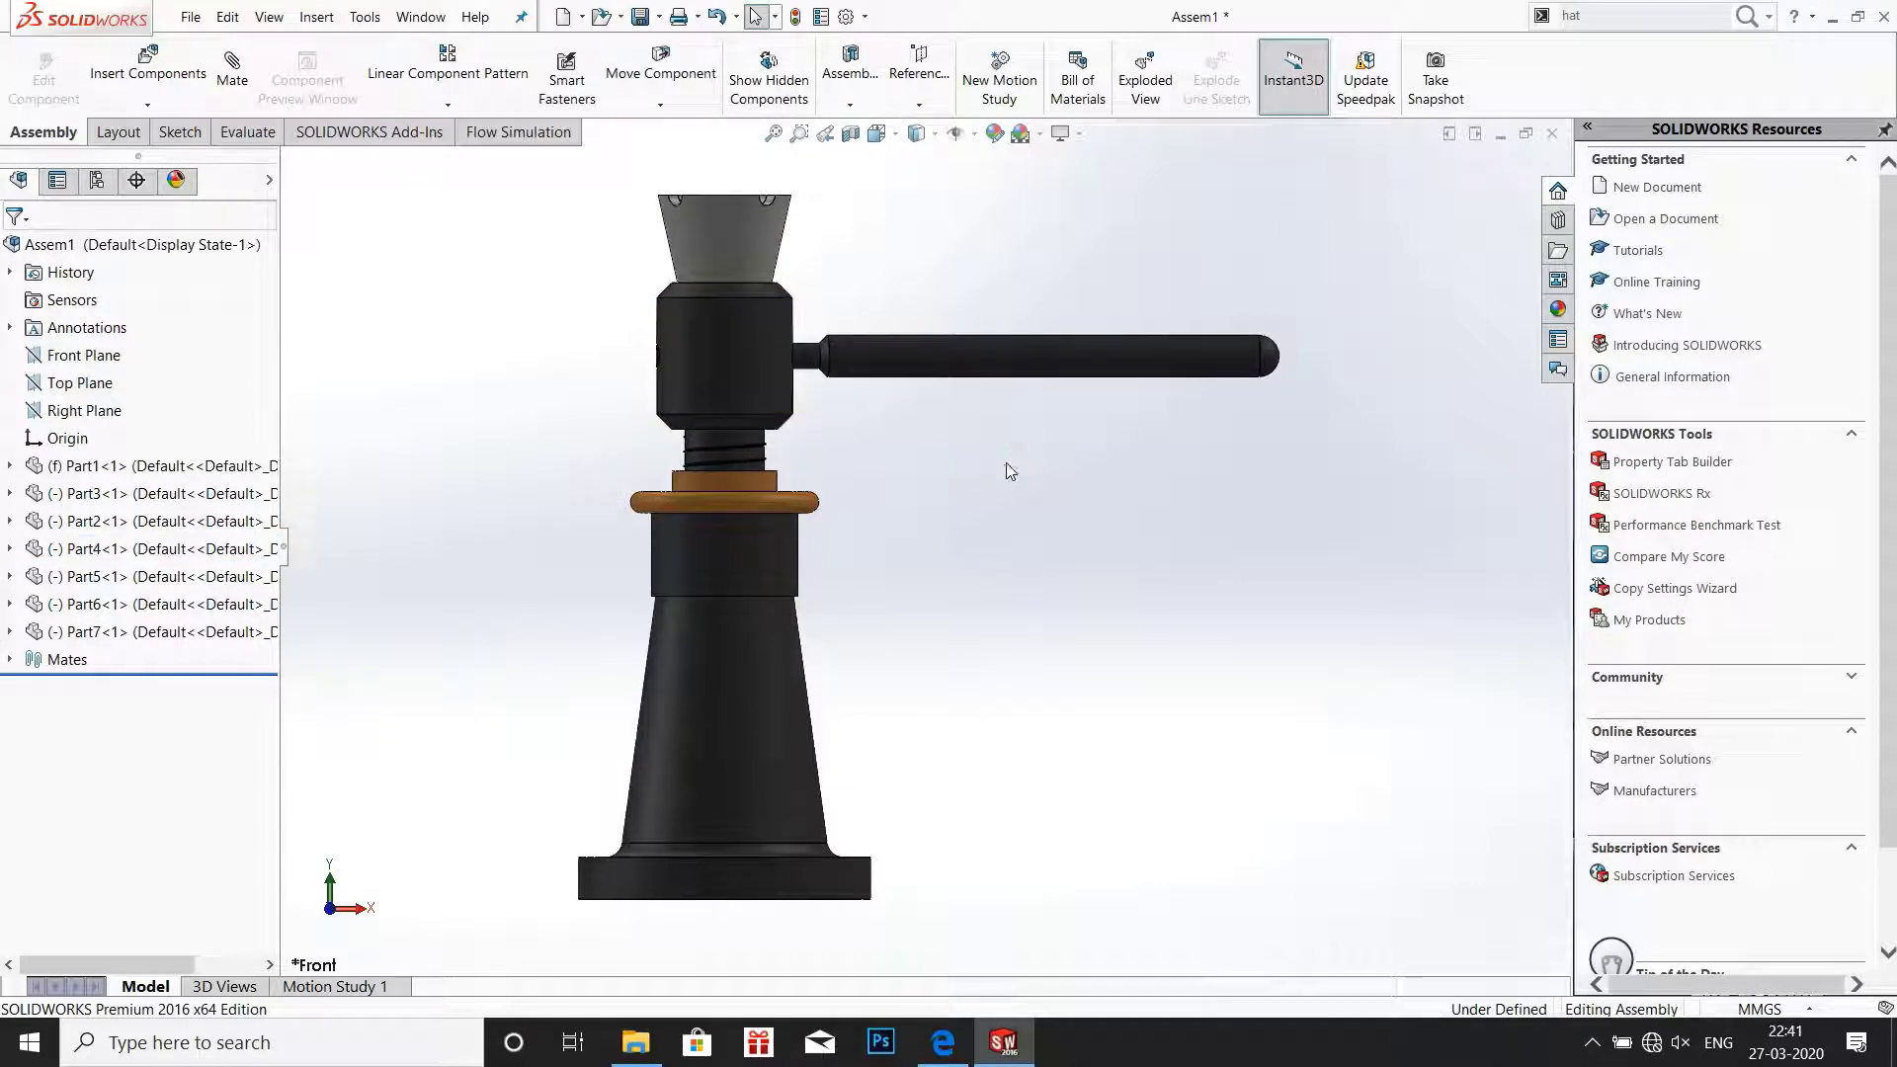
Rotate the cup about its axis so that one rim notch is centred in the front view.
left_click(726, 260)
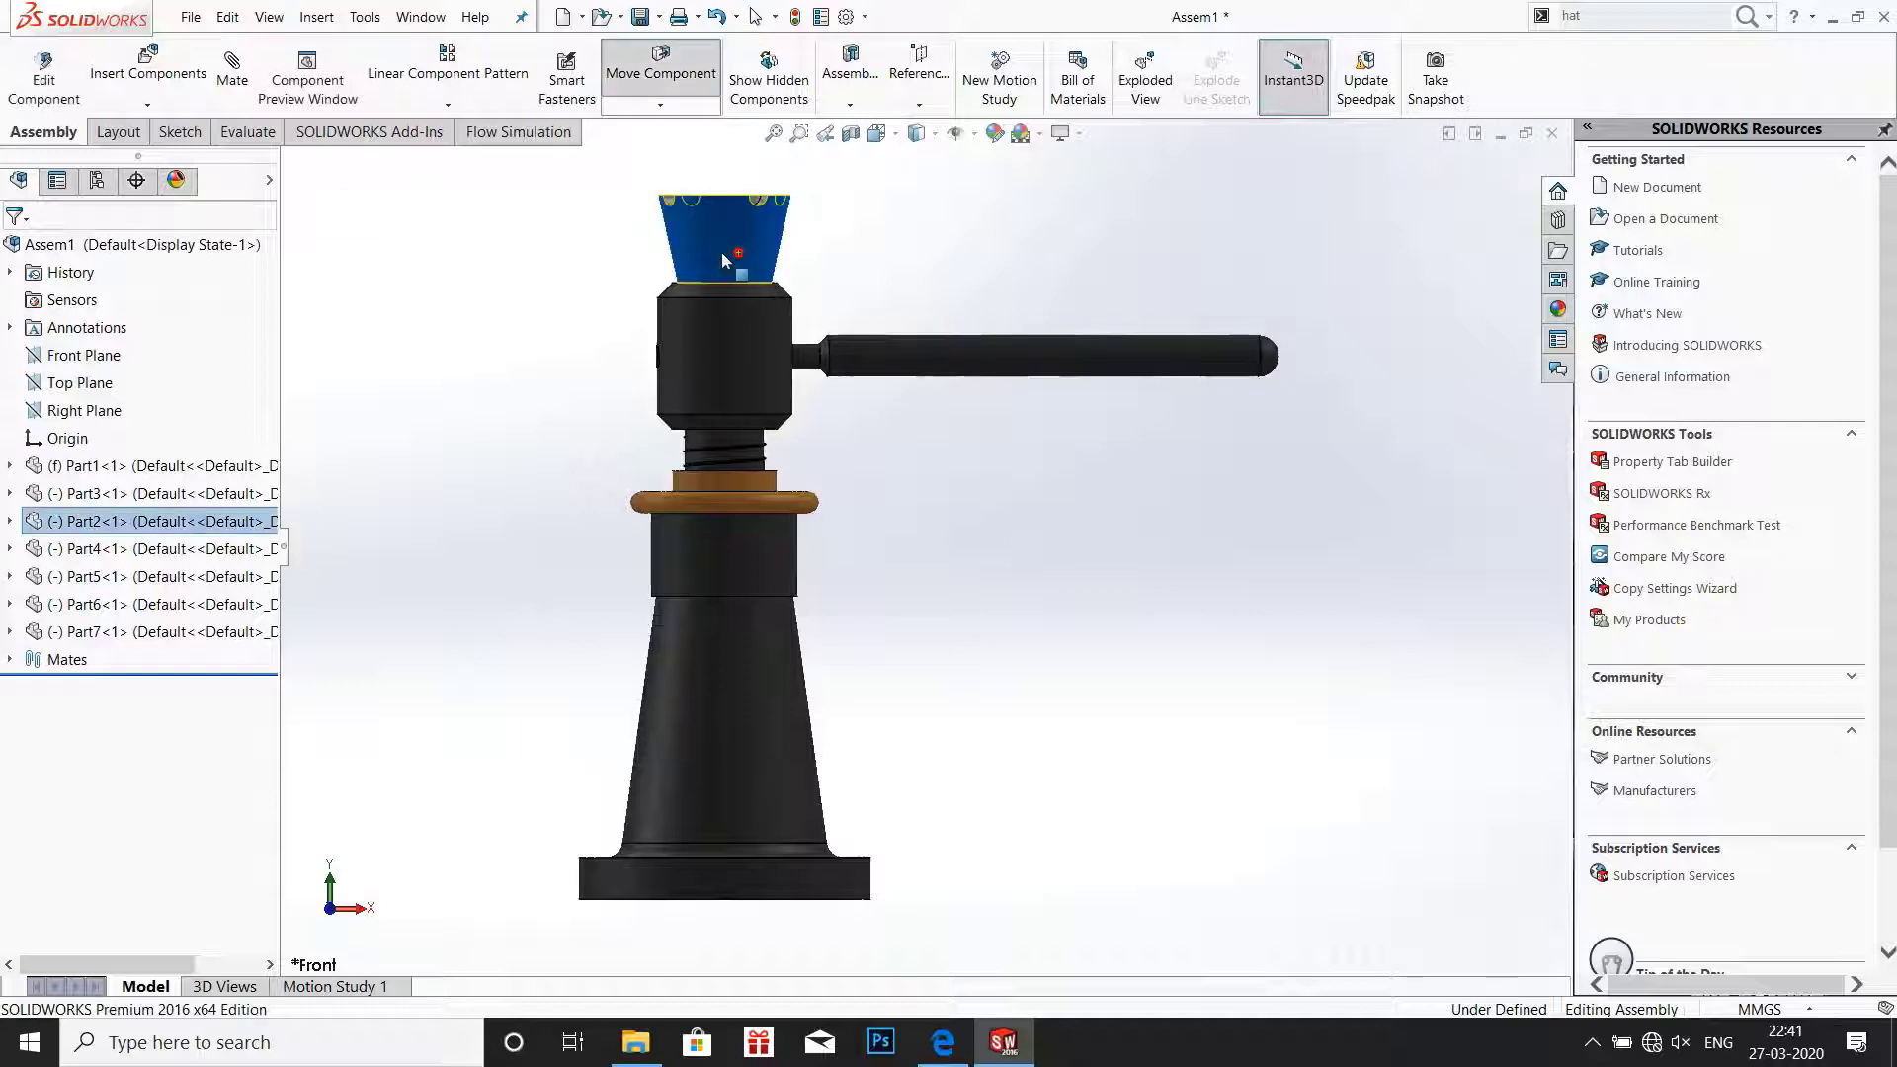
left_click_drag(695, 263, 733, 296)
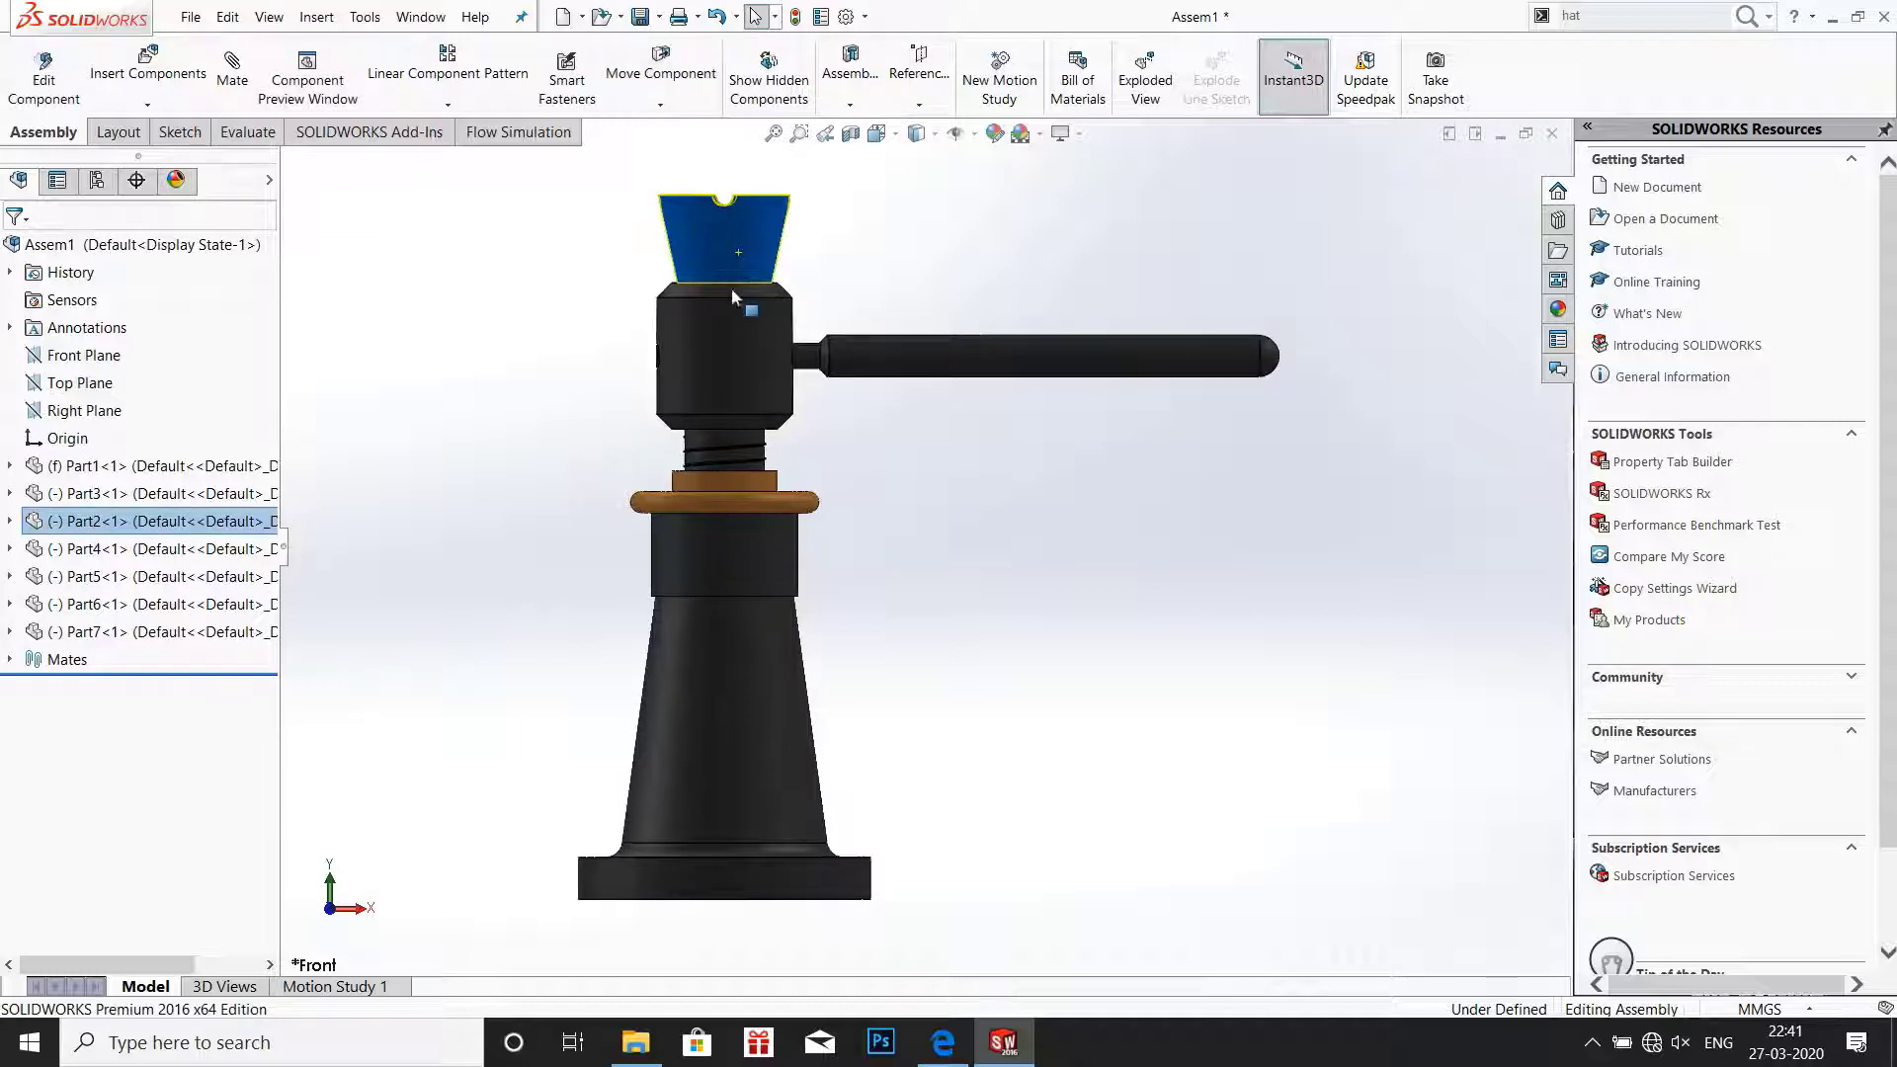
left_click(1004, 571)
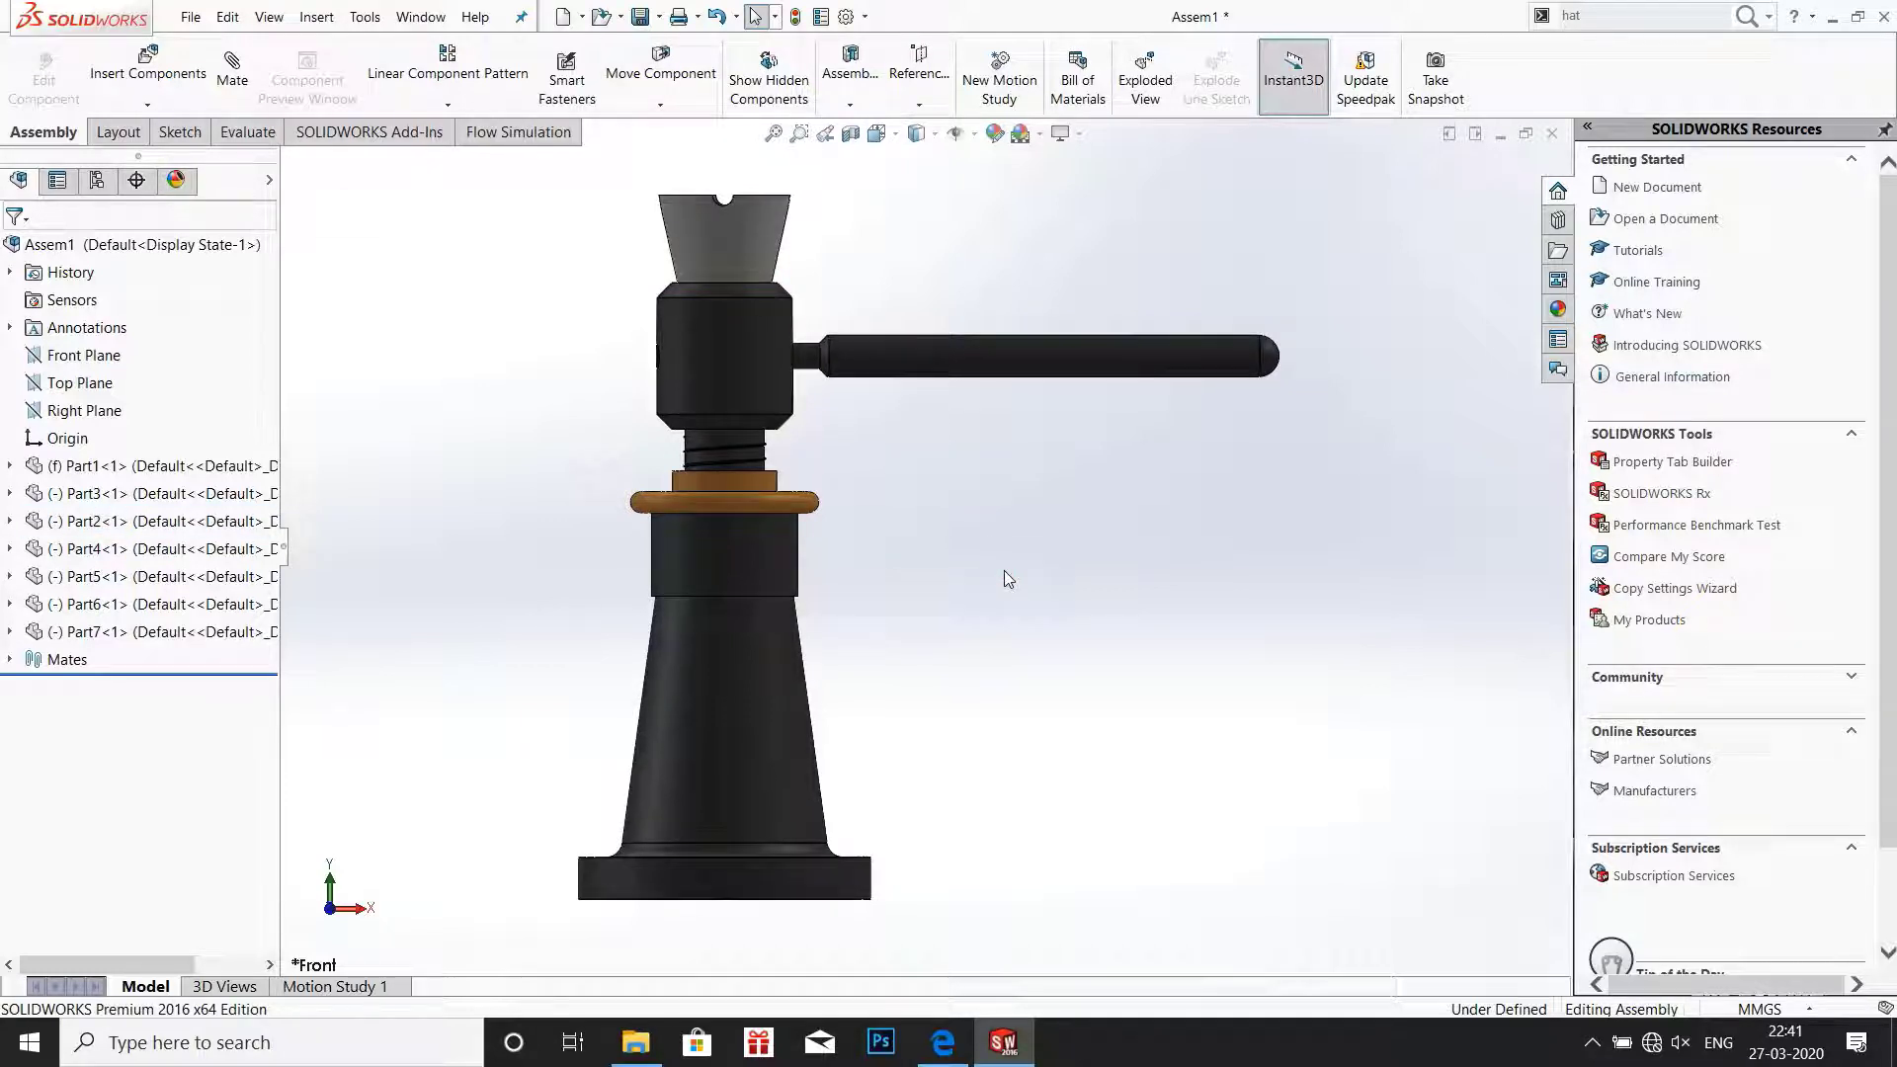
Rebuild the assembly and save it as Assem1, type Assembly, in the screw jack folder.
left_click(185, 20)
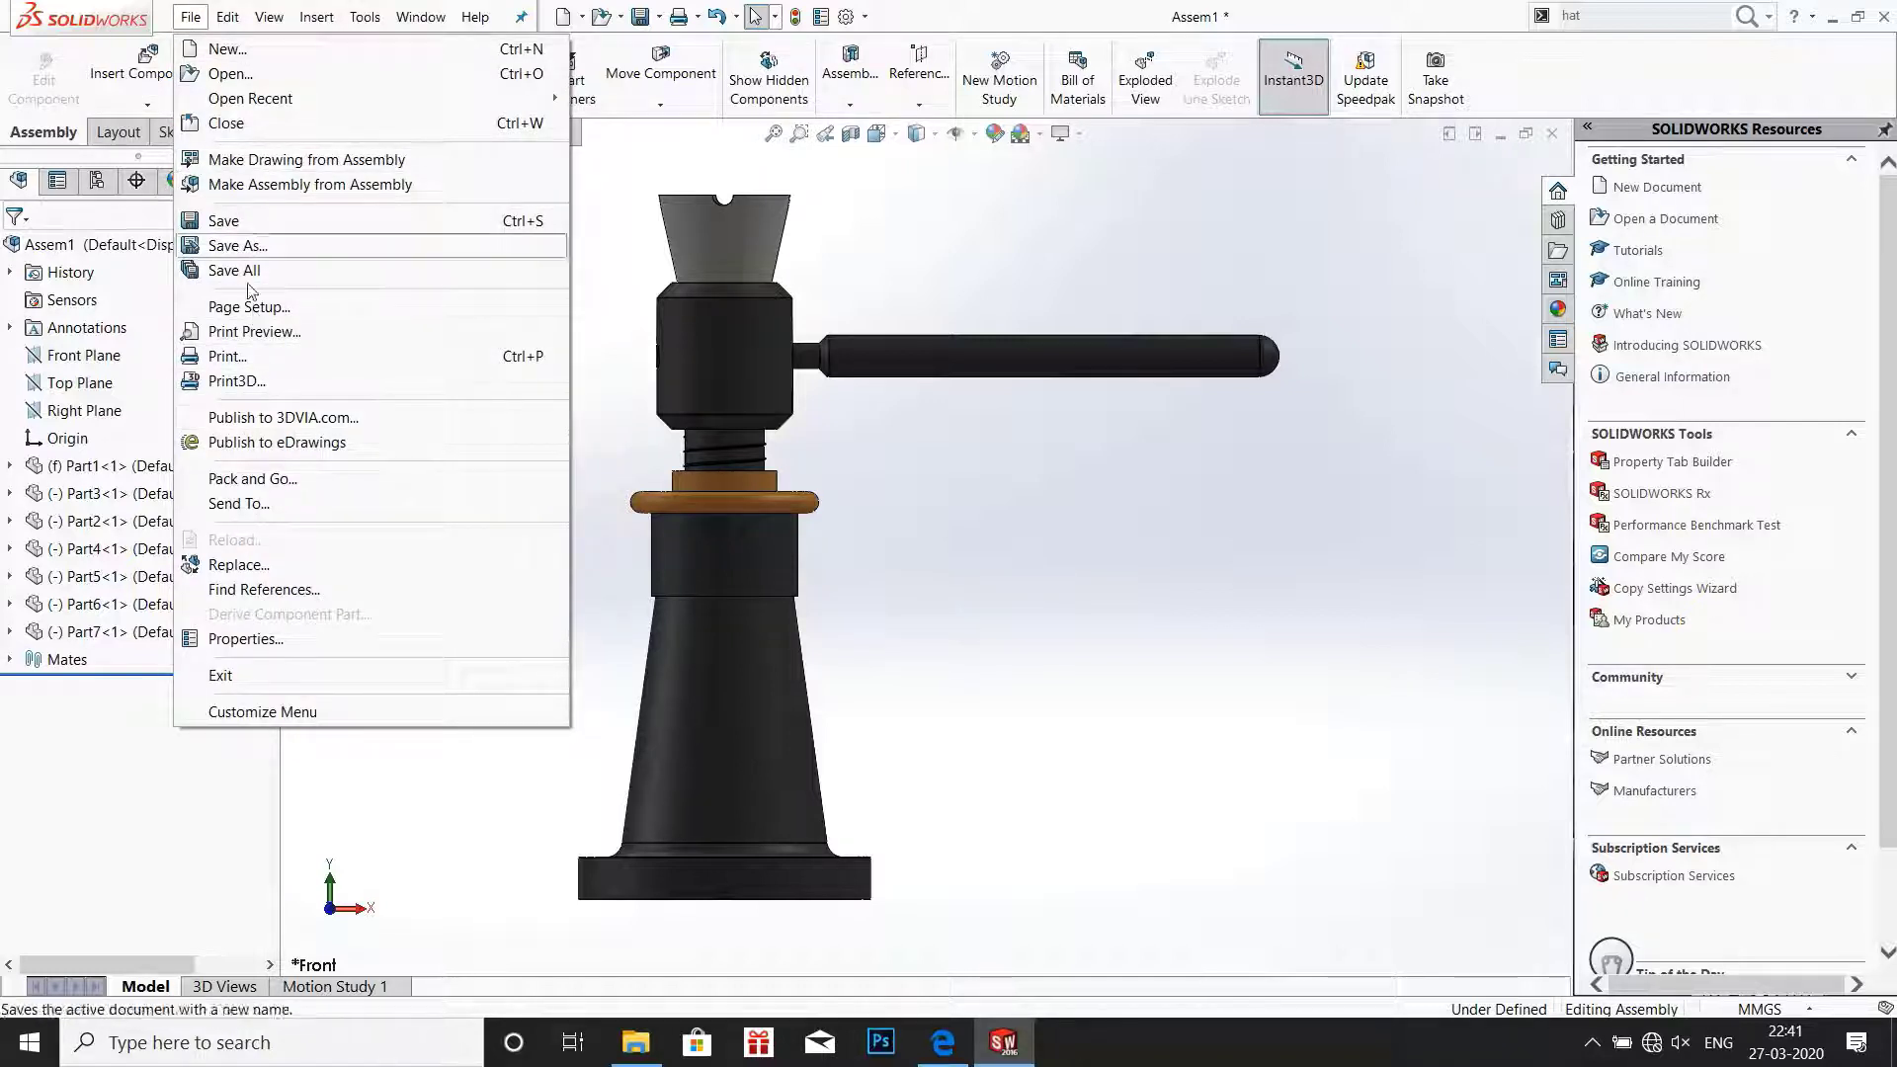
left_click(255, 247)
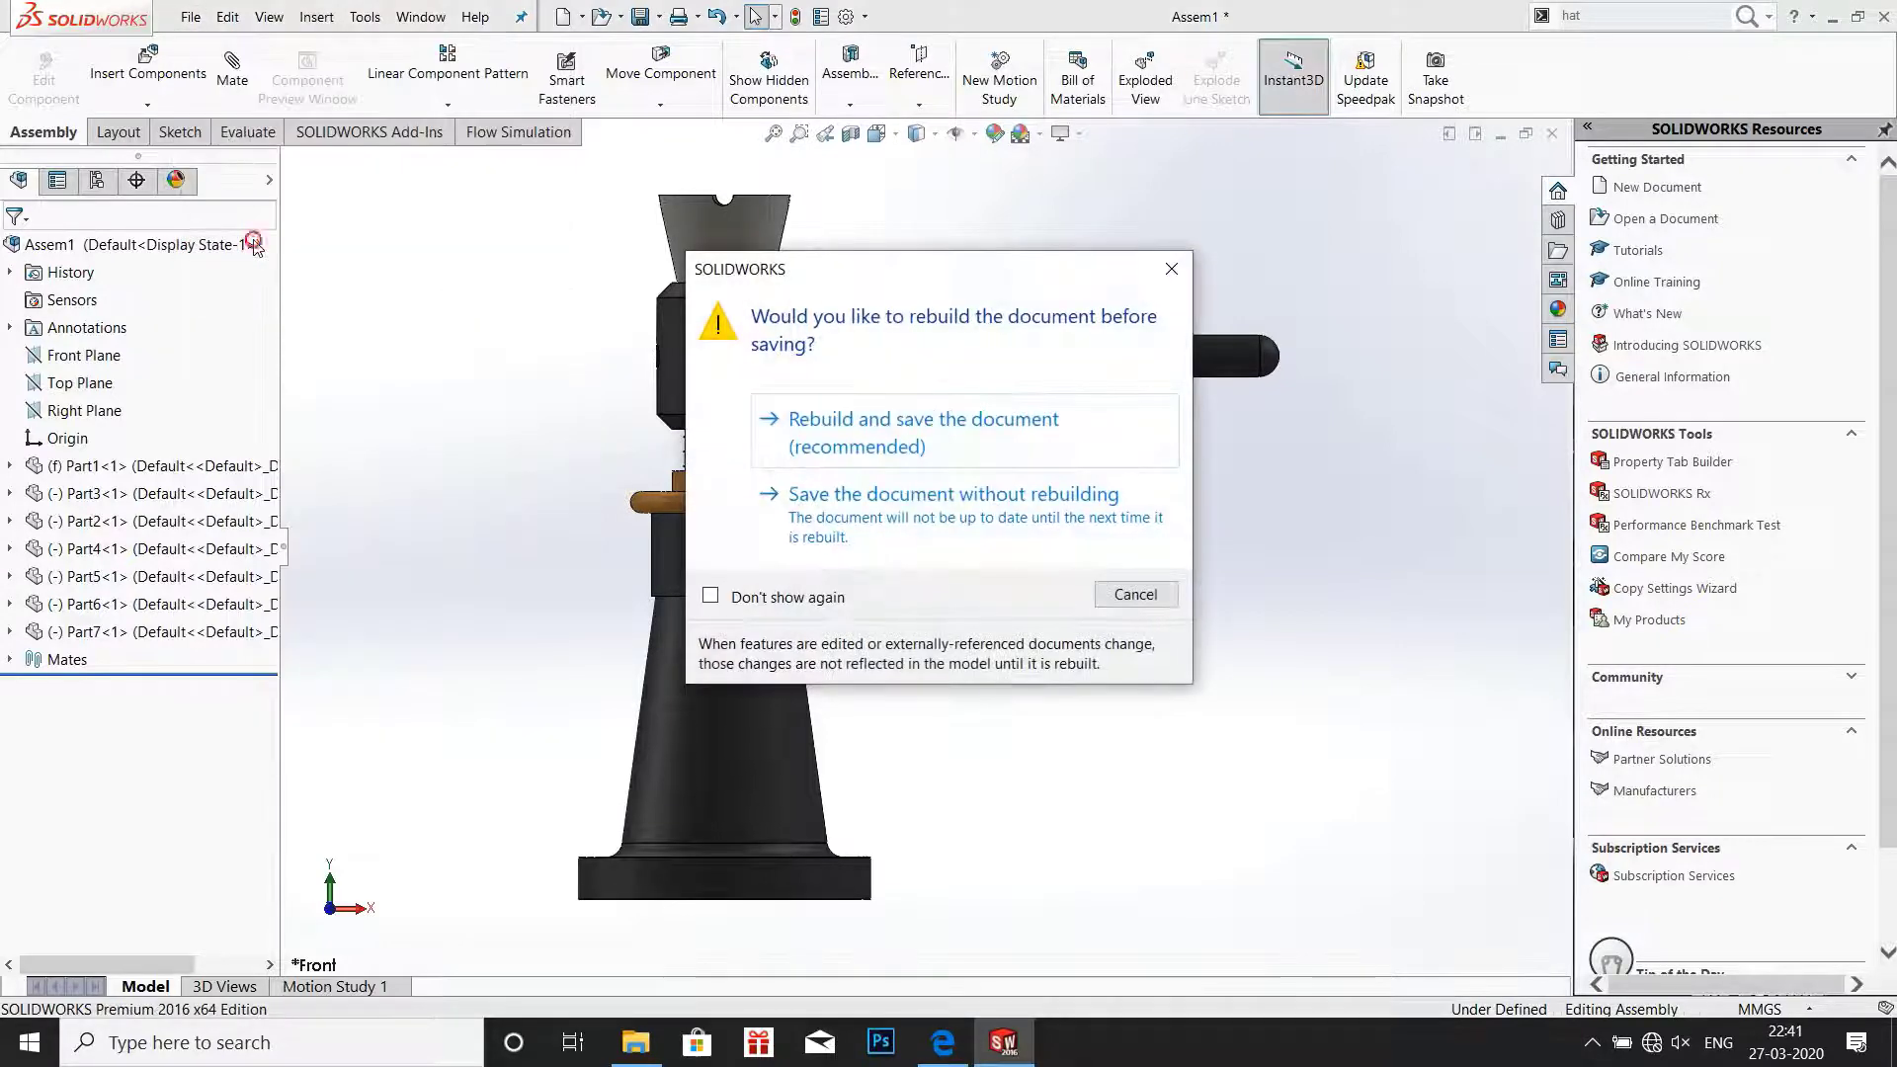
left_click(836, 432)
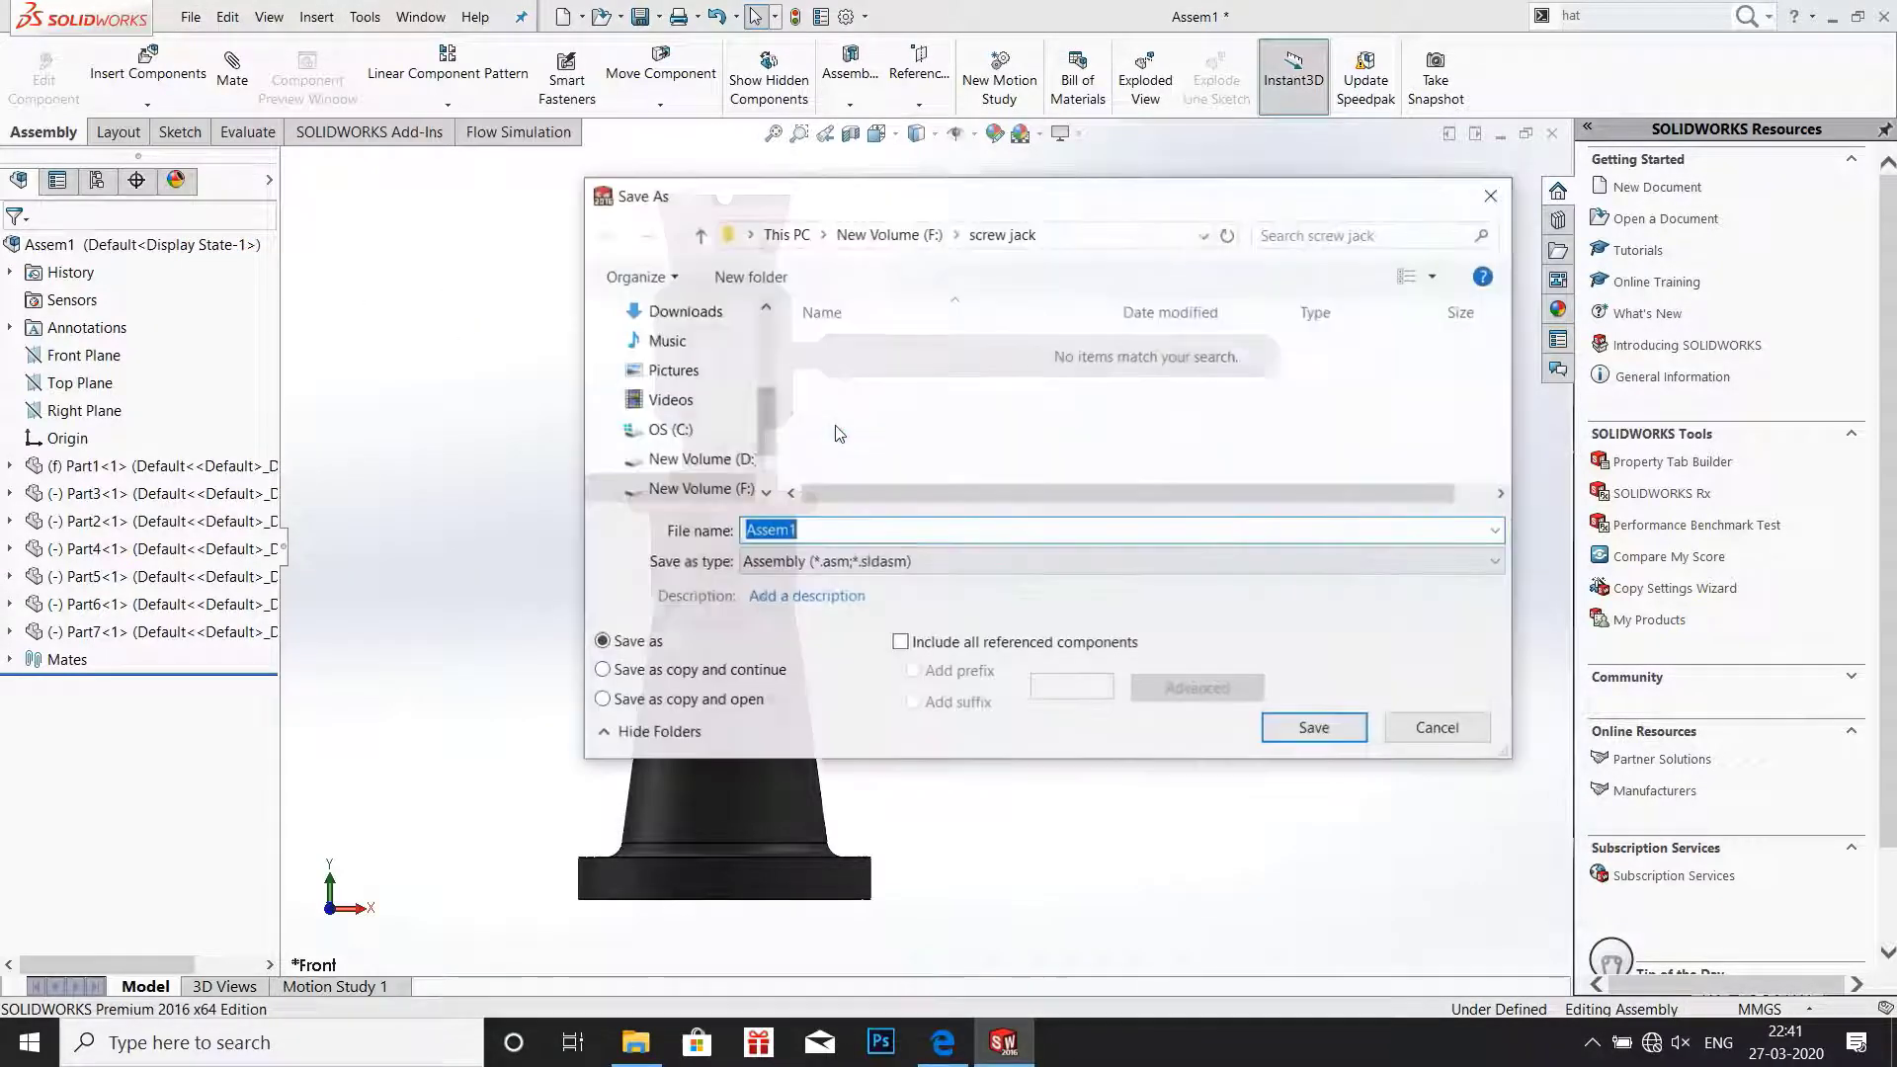
left_click(1315, 728)
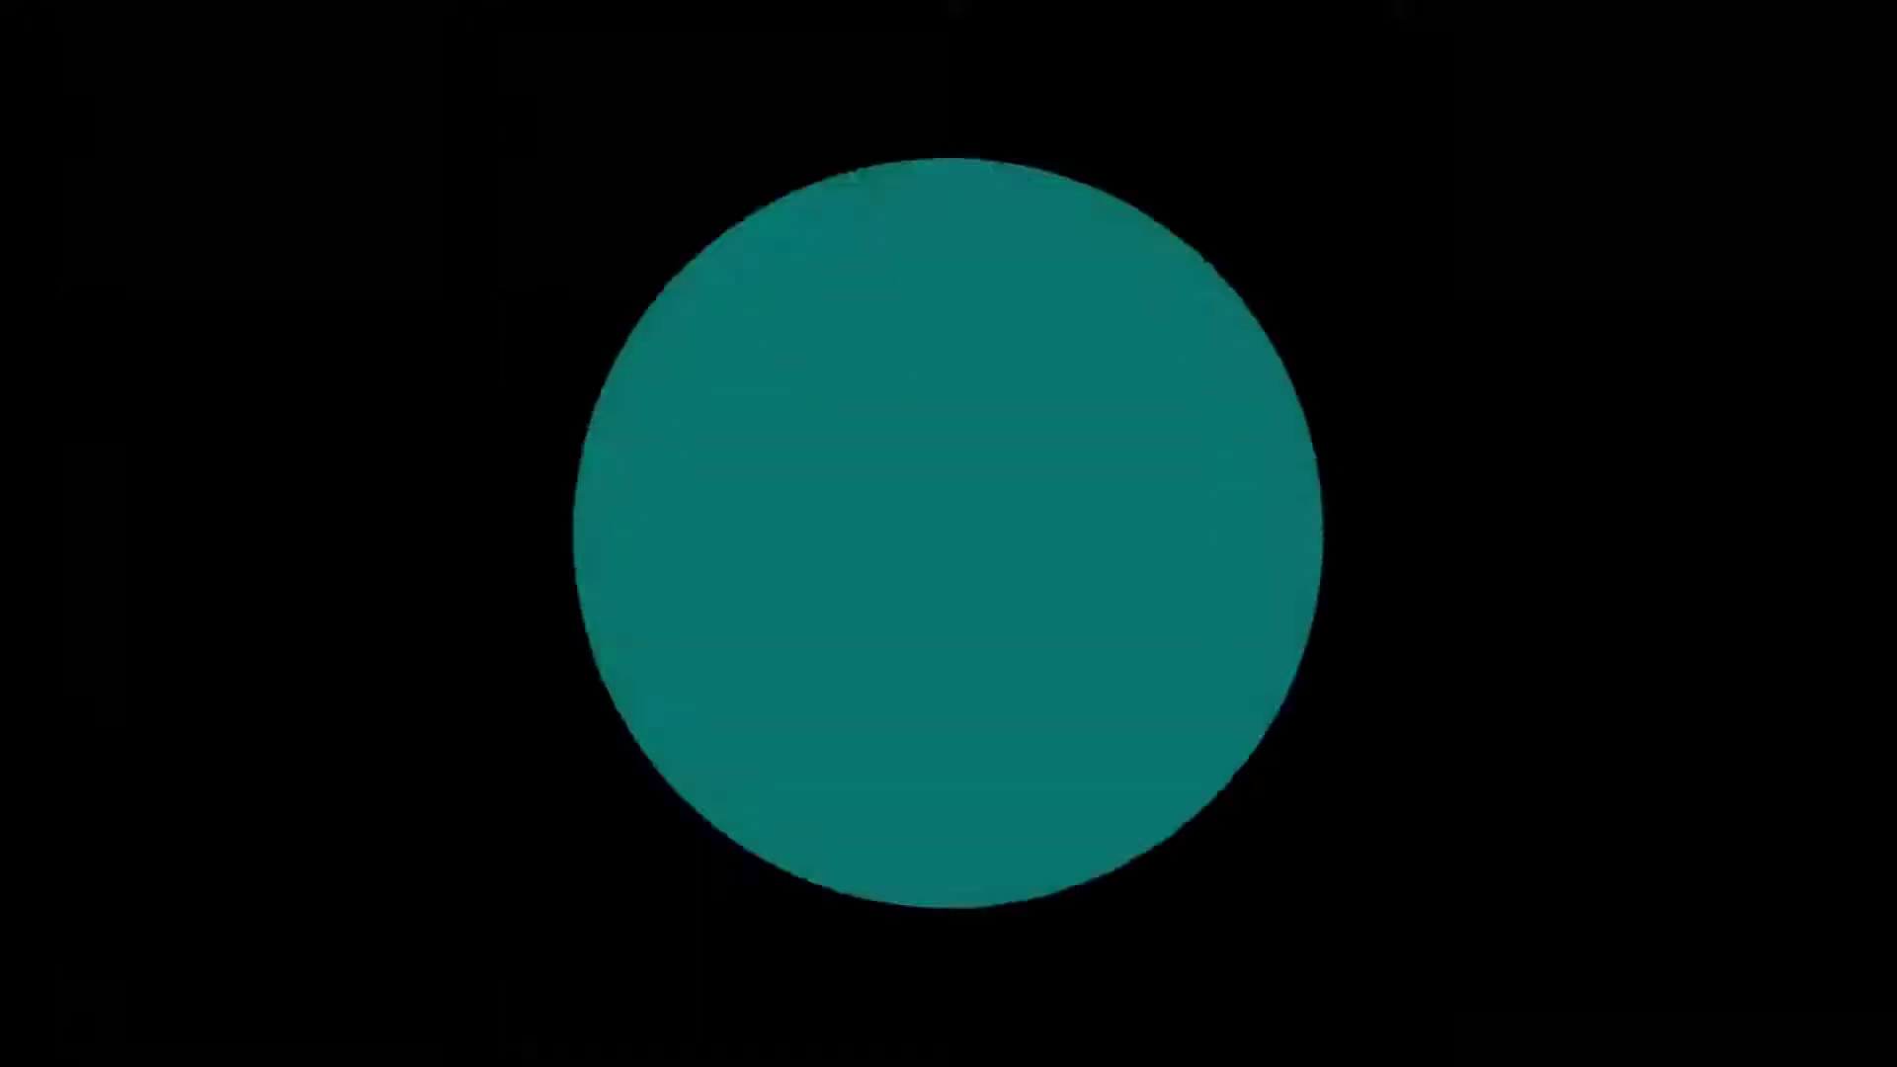